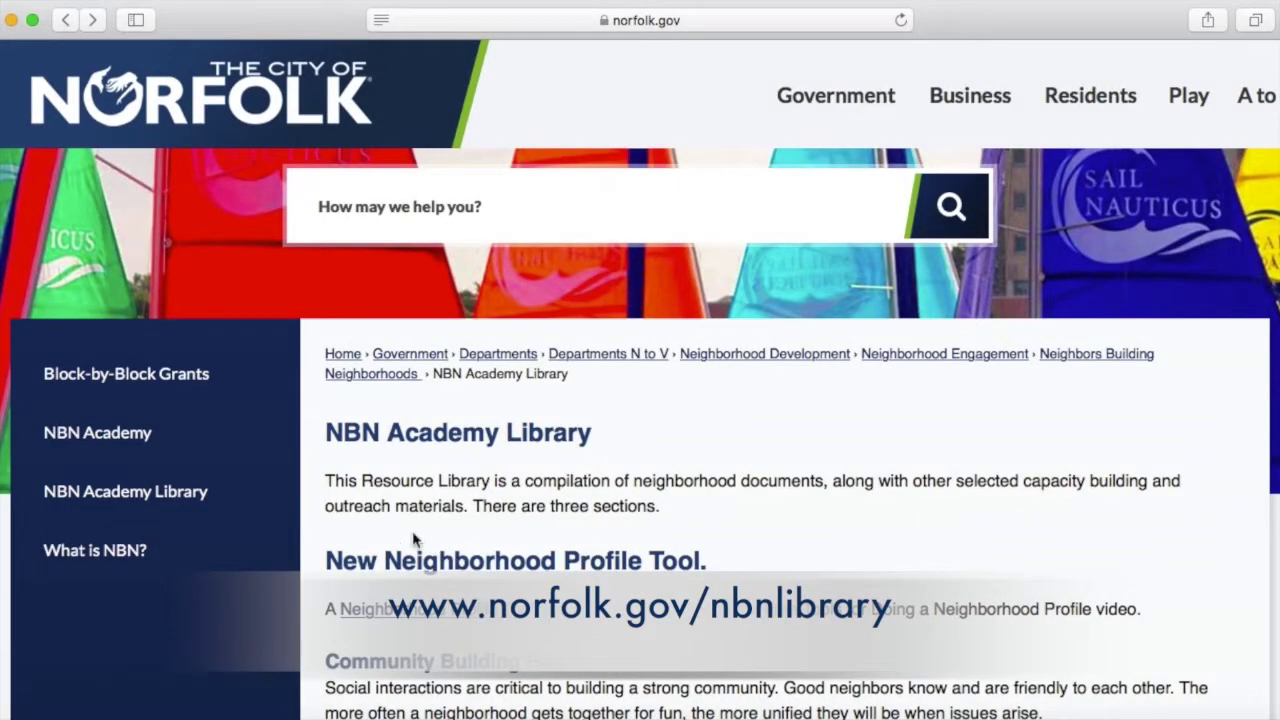
Step: Open the linked document under New Neighborhood Profile Tool separately from the NBN Academy Library page
left_click(400, 620, "super")
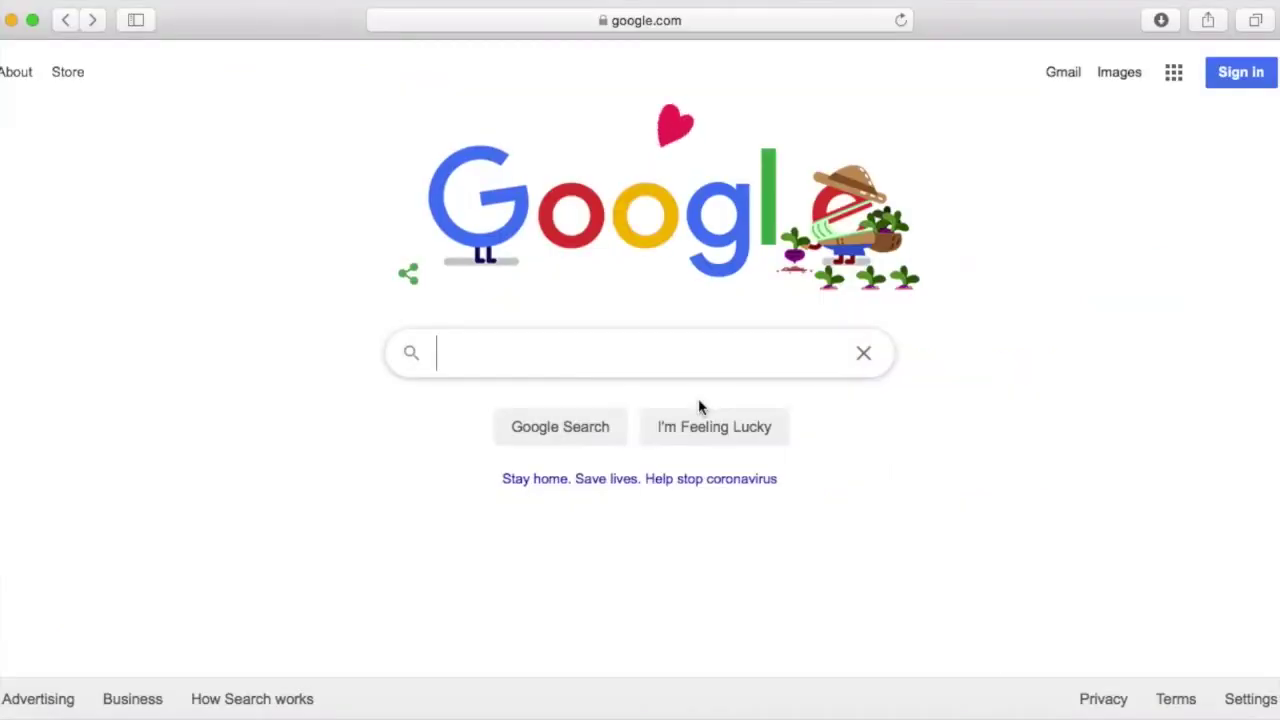
Step: Search Google for "interactive norfolk", open the arcgis.com Interactive Norfolk map and accept its terms and conditions
type("interacti")
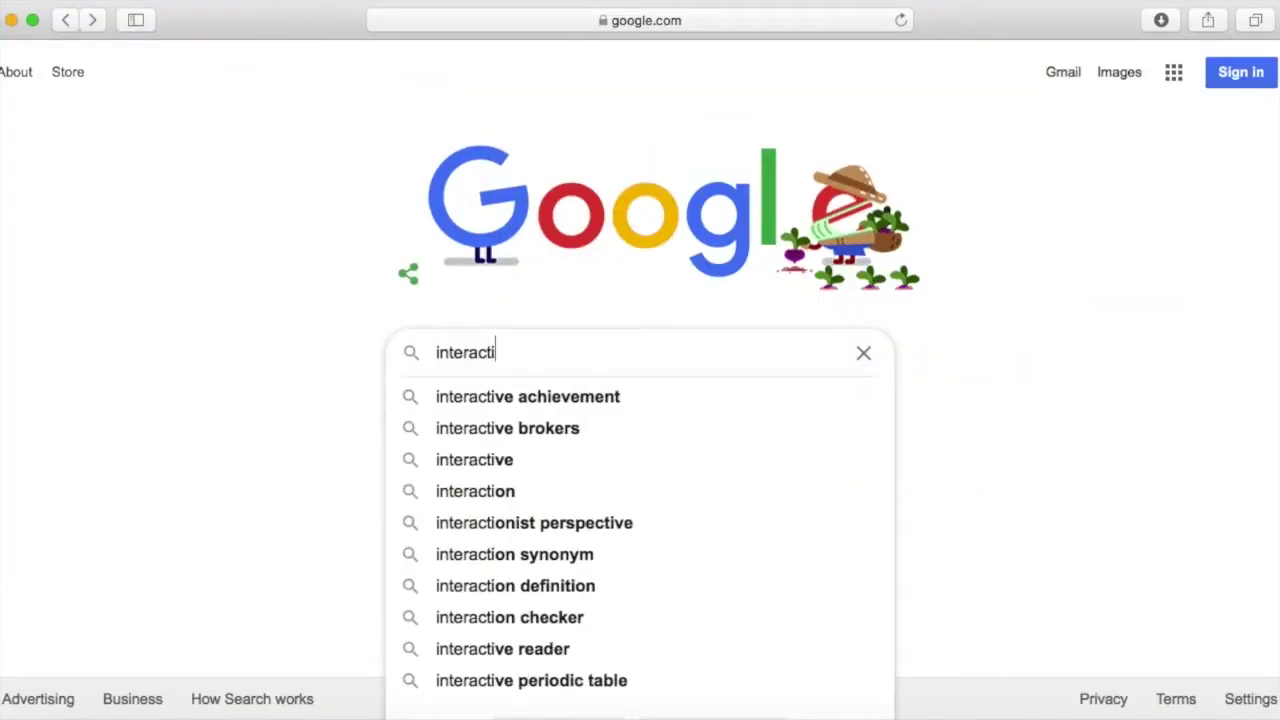
type("ve norfolk")
key("Return")
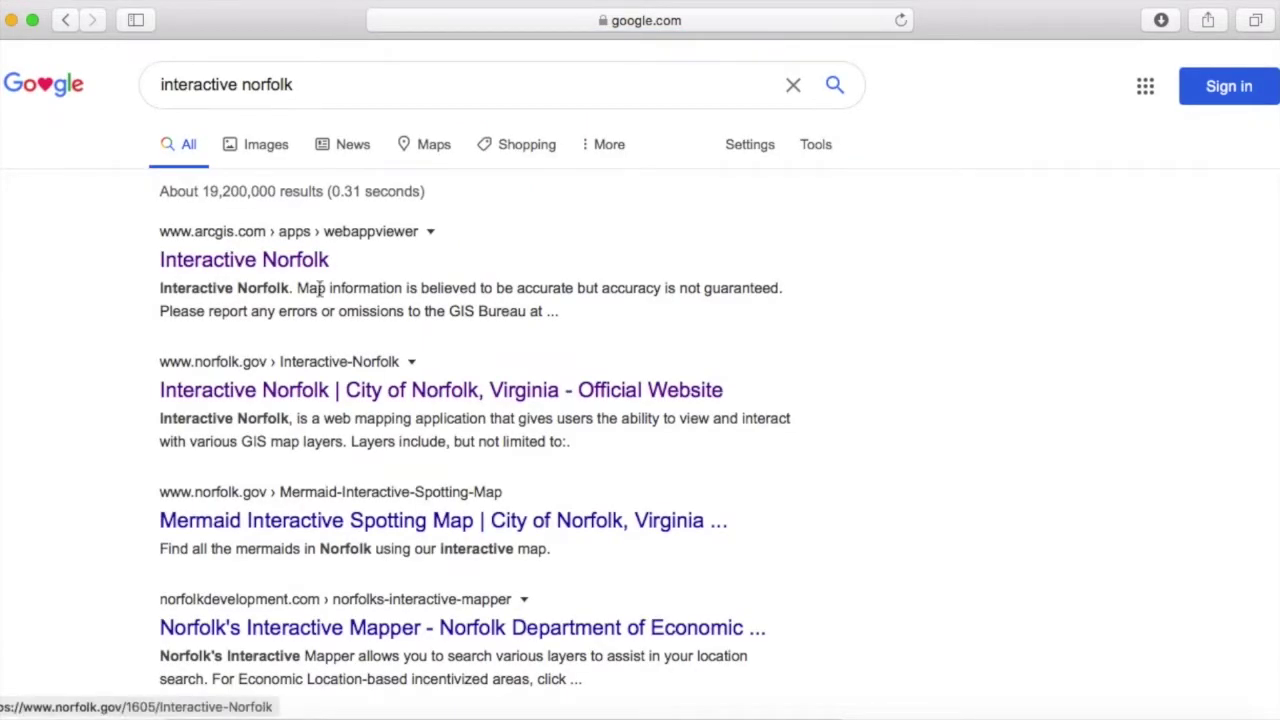
left_click(309, 262)
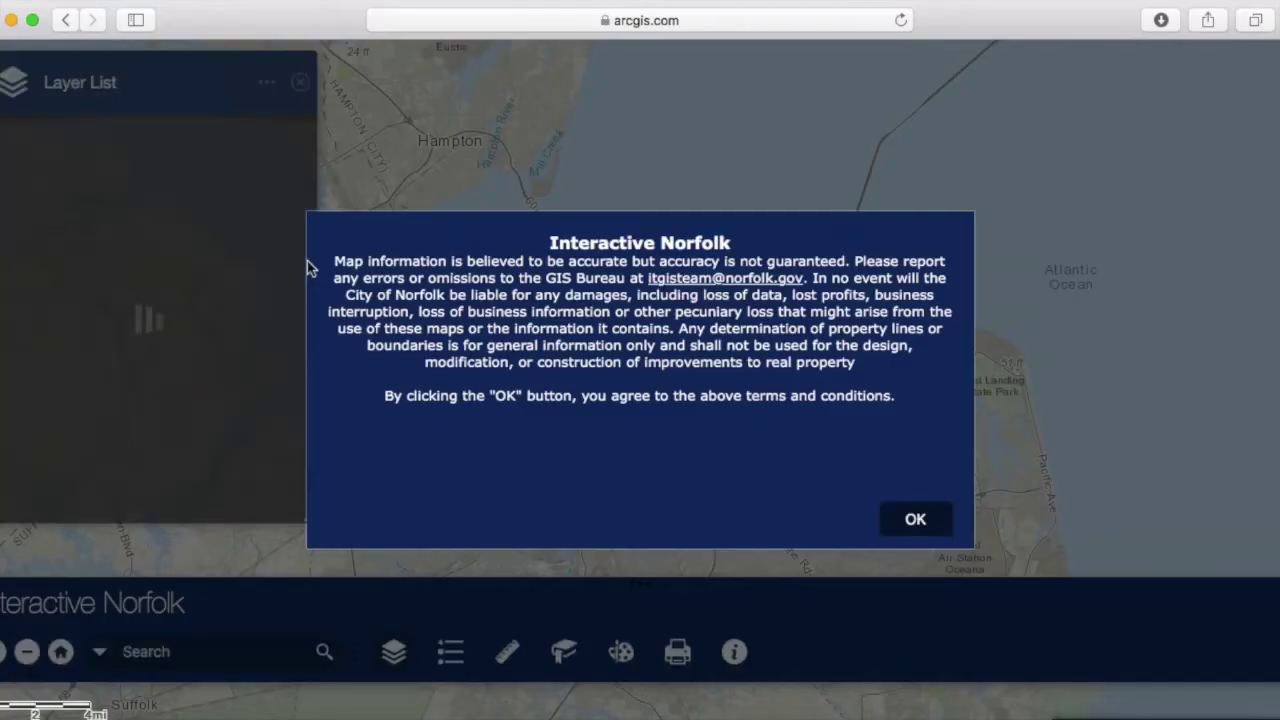
left_click(909, 527)
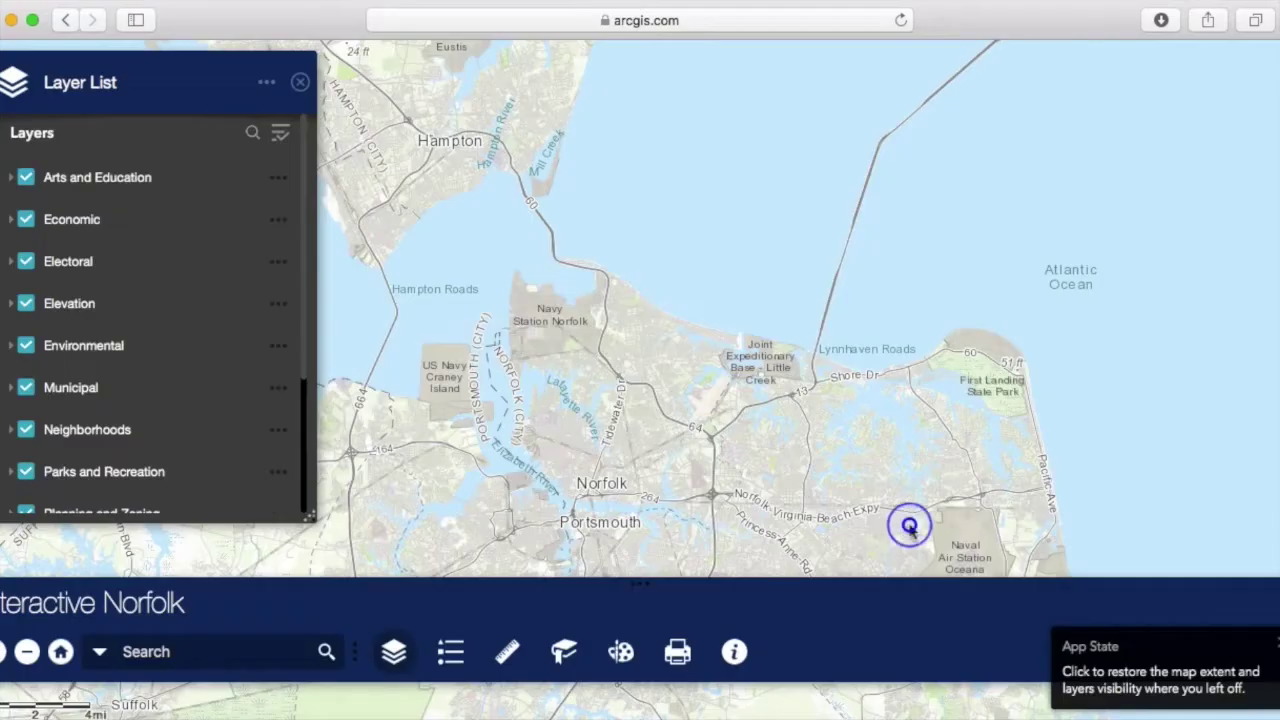
Step: Show the Civic Leagues layer from the Neighborhoods group for the area around Robin Hood Rd and hide it again
double_click(642, 447)
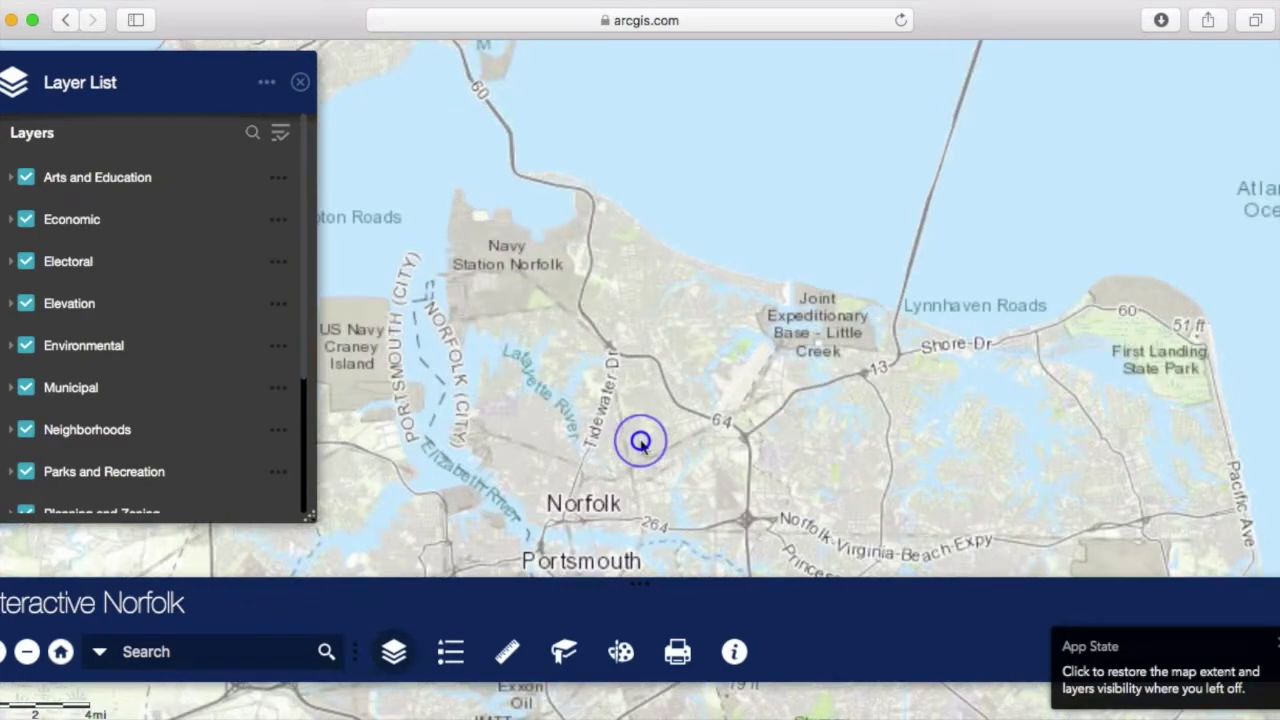
double_click(642, 447)
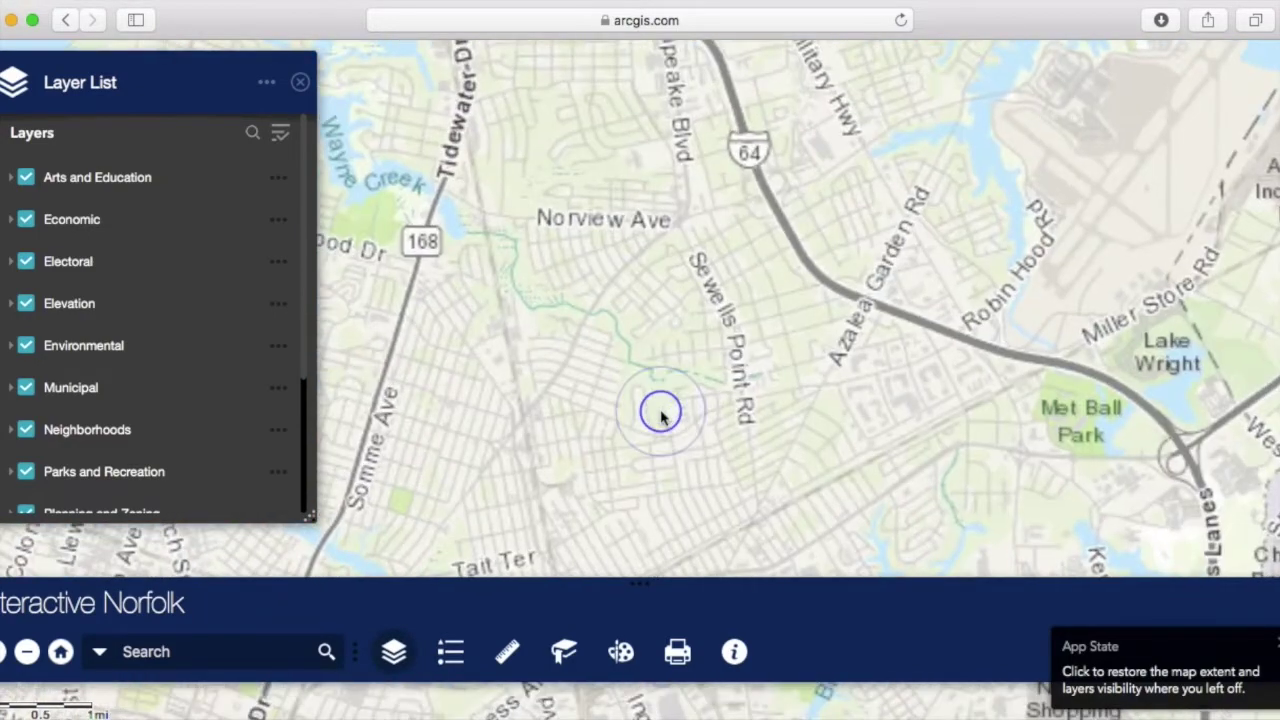
double_click(660, 414)
left_click_drag(660, 418, 652, 346)
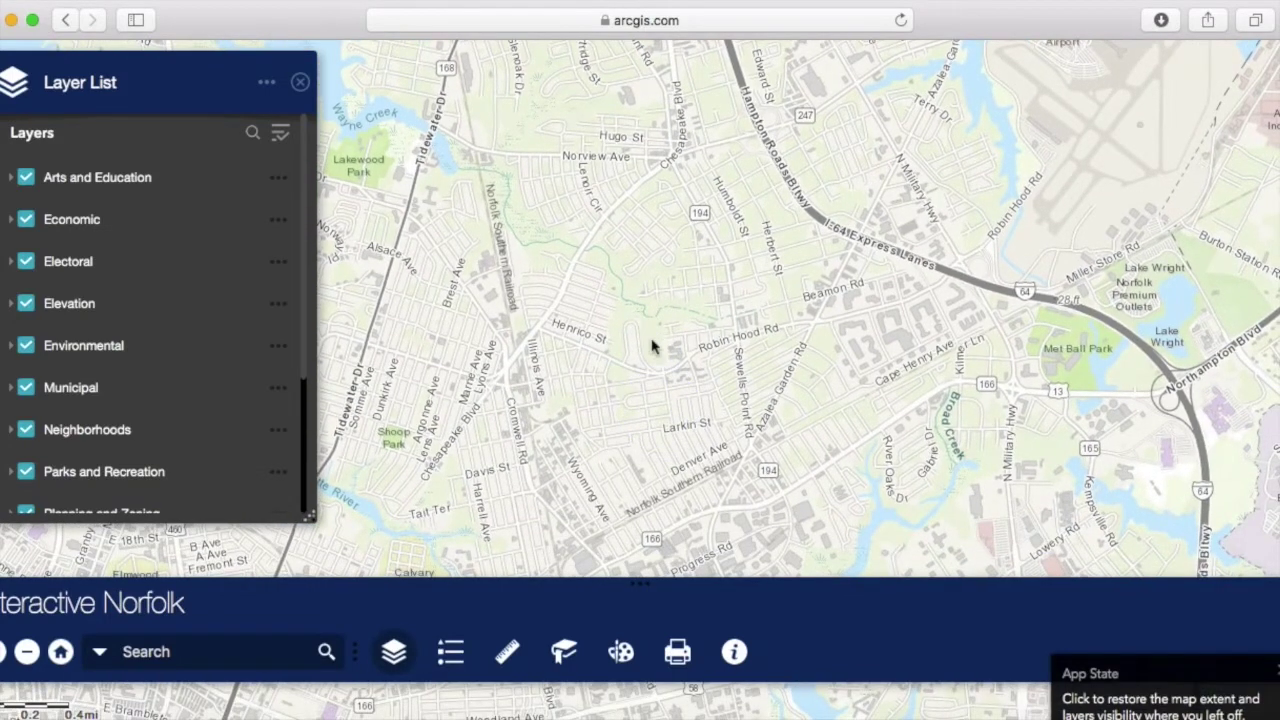
left_click(14, 434)
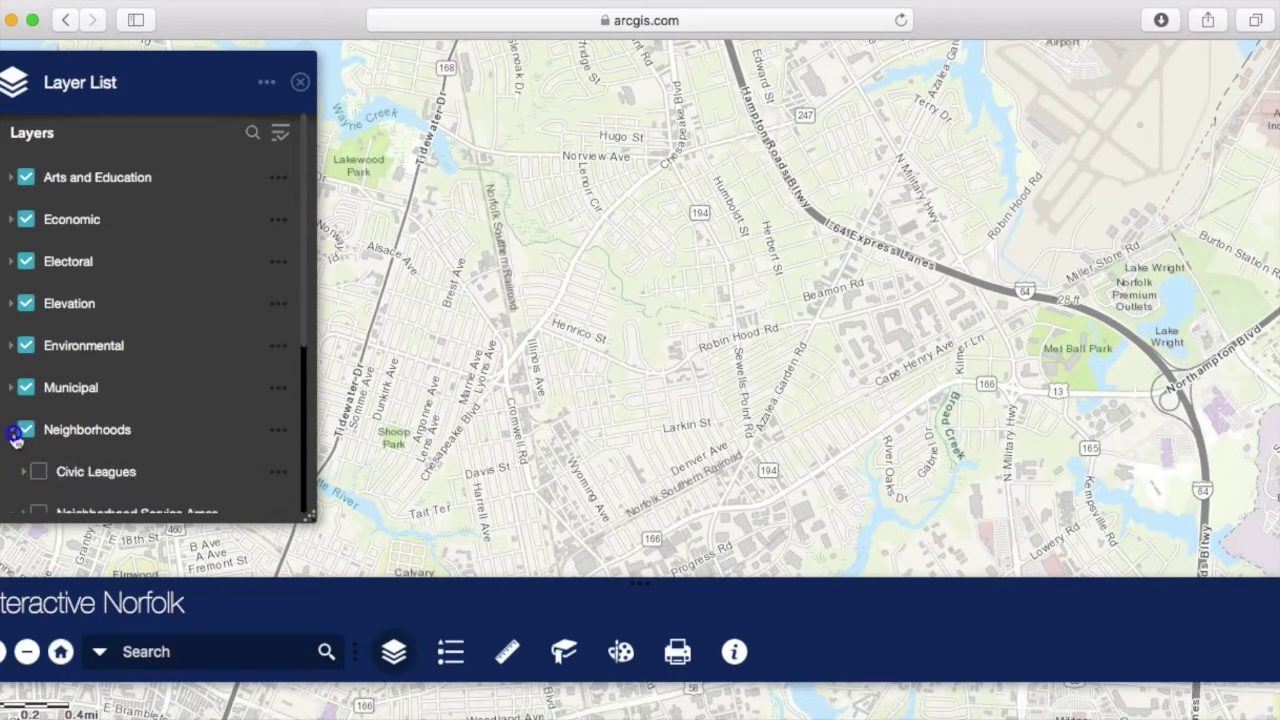
left_click(38, 473)
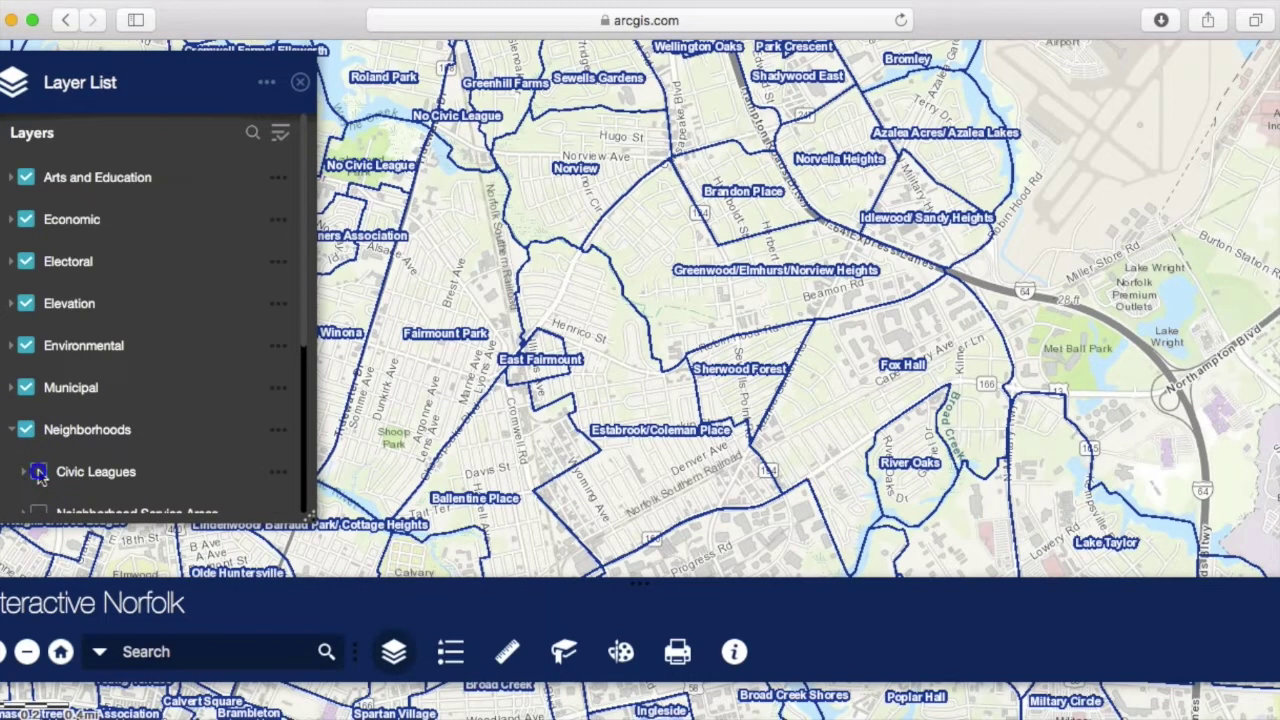
left_click(38, 473)
Step: Briefly show and hide the Elementary School Boundaries layer in the Arts and Education group
left_click(12, 177)
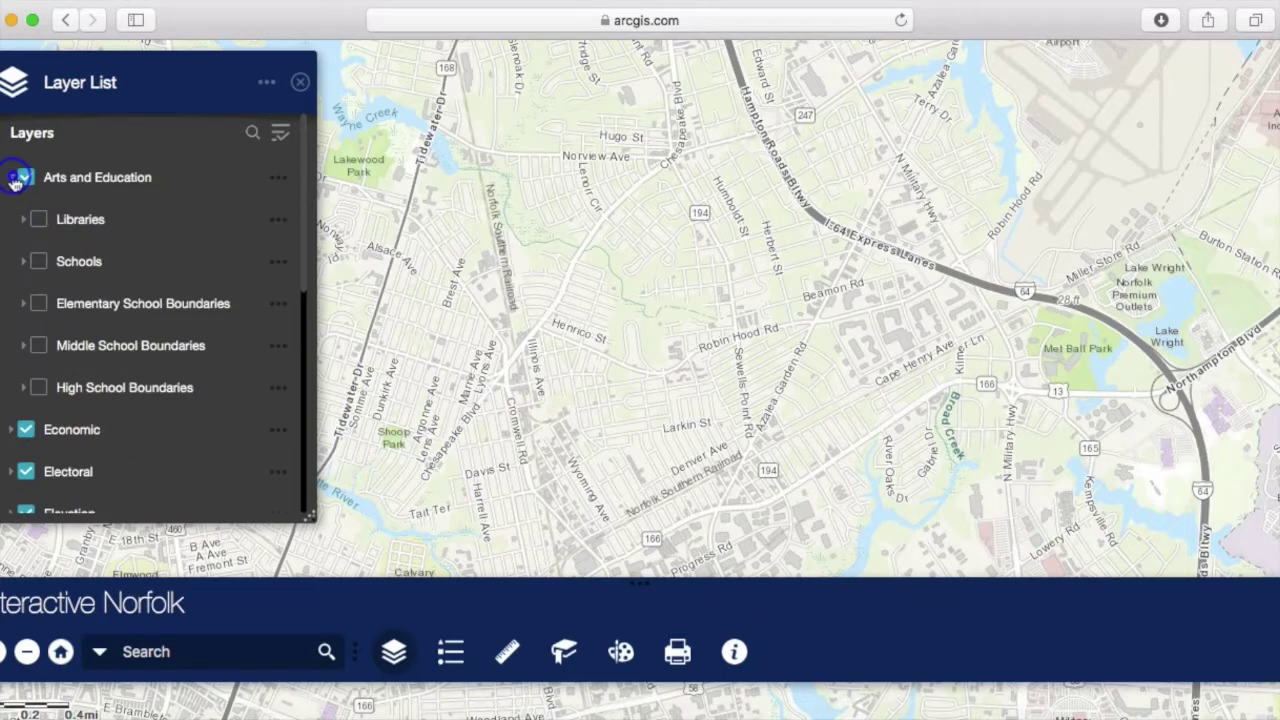
left_click(38, 304)
left_click(38, 304)
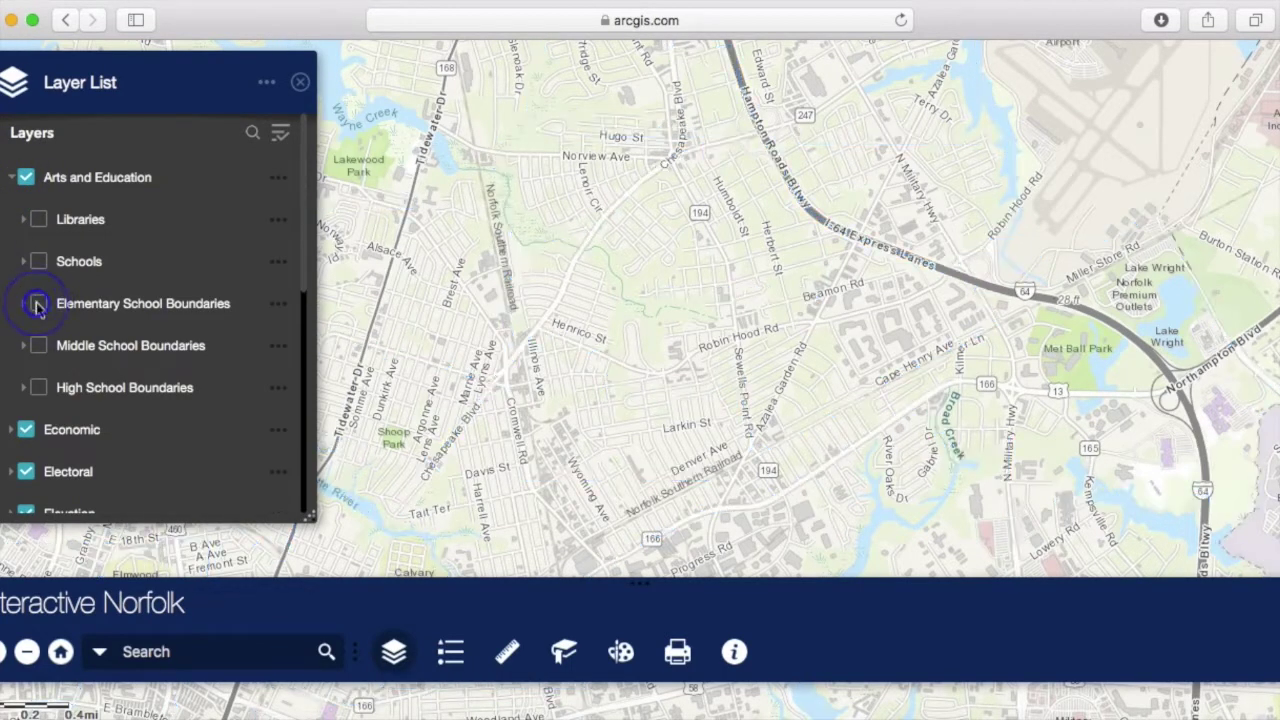
Step: Display the Election Precincts layer from the Electoral group to view the precinct boundaries, and turn it off again
scroll(36, 310, "down", 3)
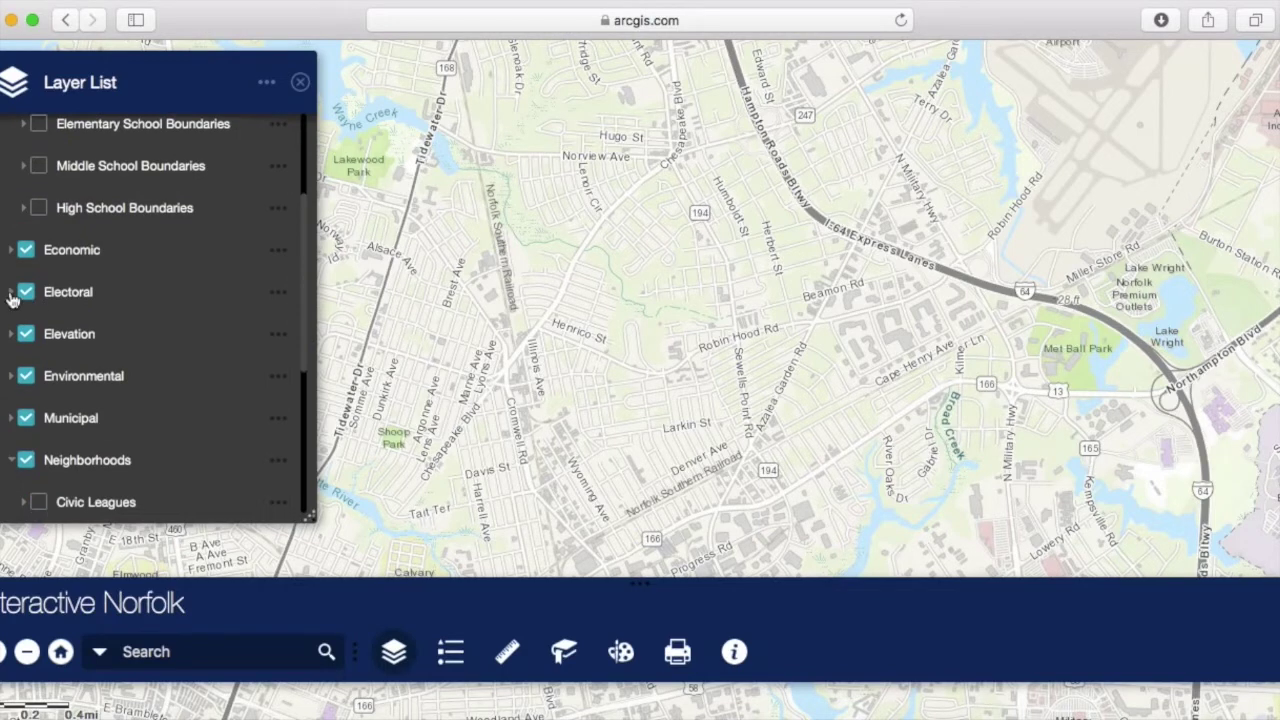
left_click(11, 293)
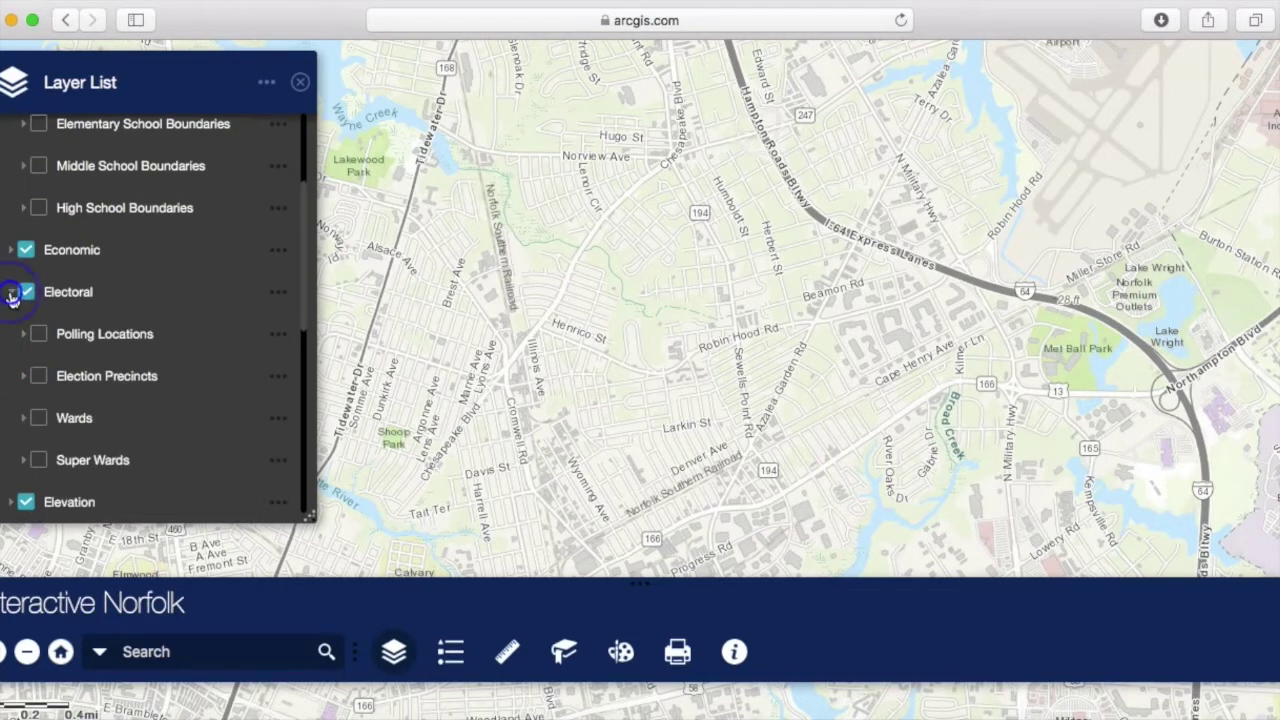
left_click(38, 377)
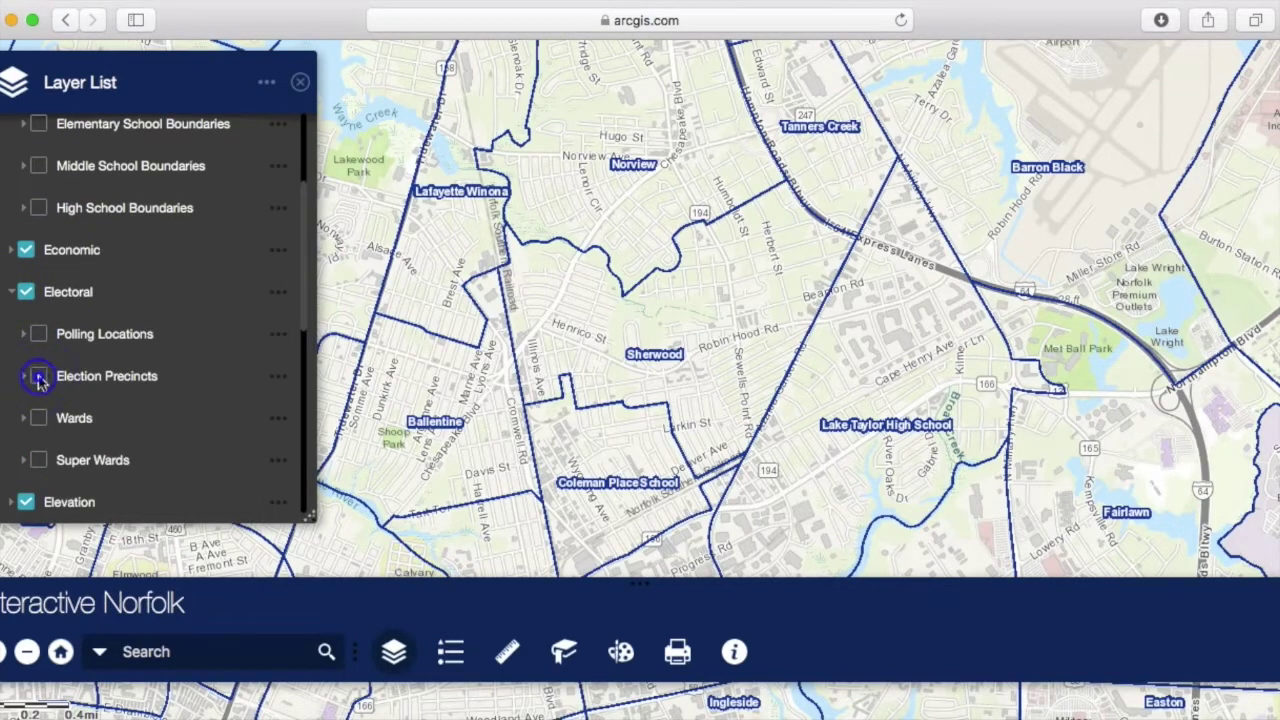
left_click(38, 377)
Step: Display the Storm Pipes layer from the Environmental group to view the drainage network, and turn it off again
scroll(137, 355, "down", 5)
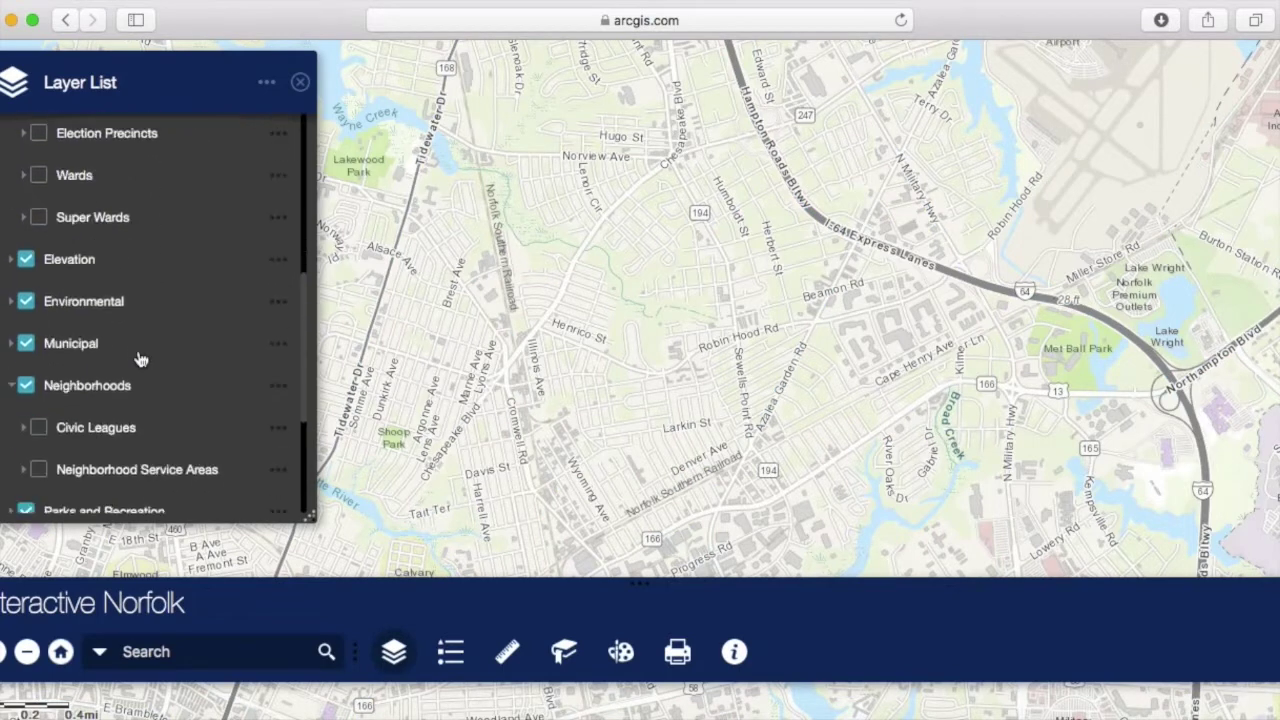
left_click(12, 302)
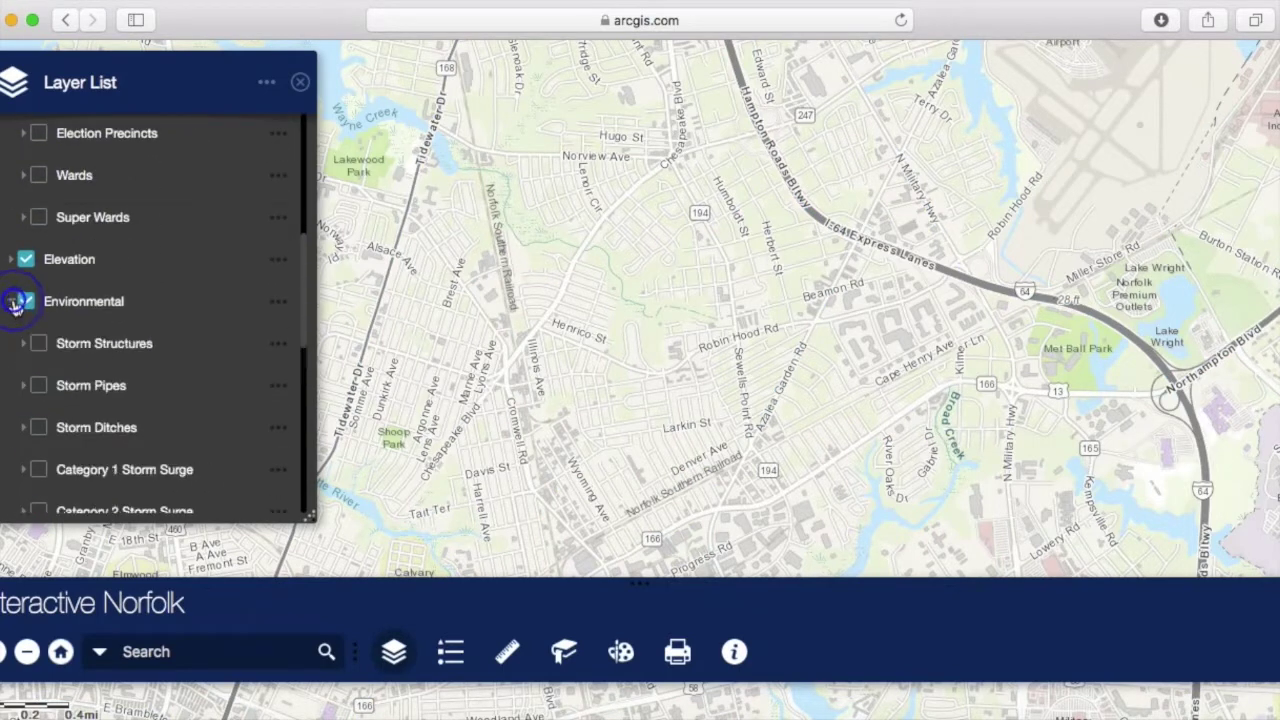
scroll(177, 331, "down", 1)
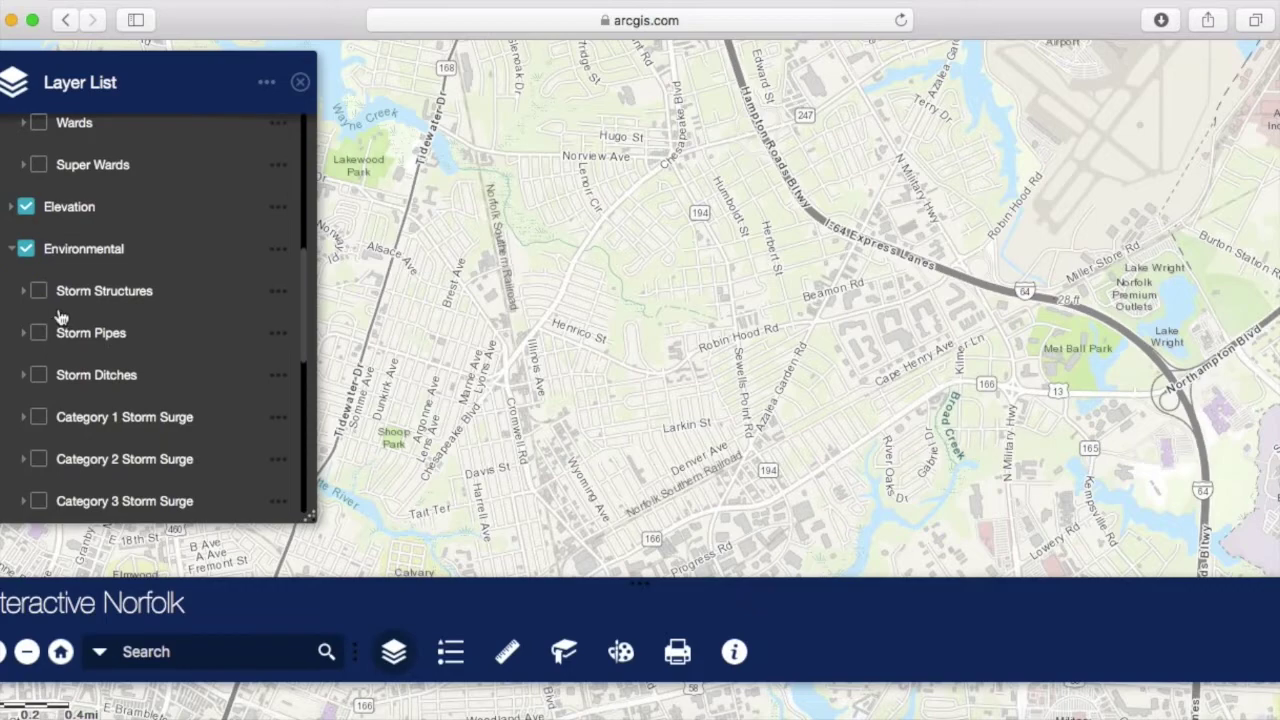
left_click(40, 334)
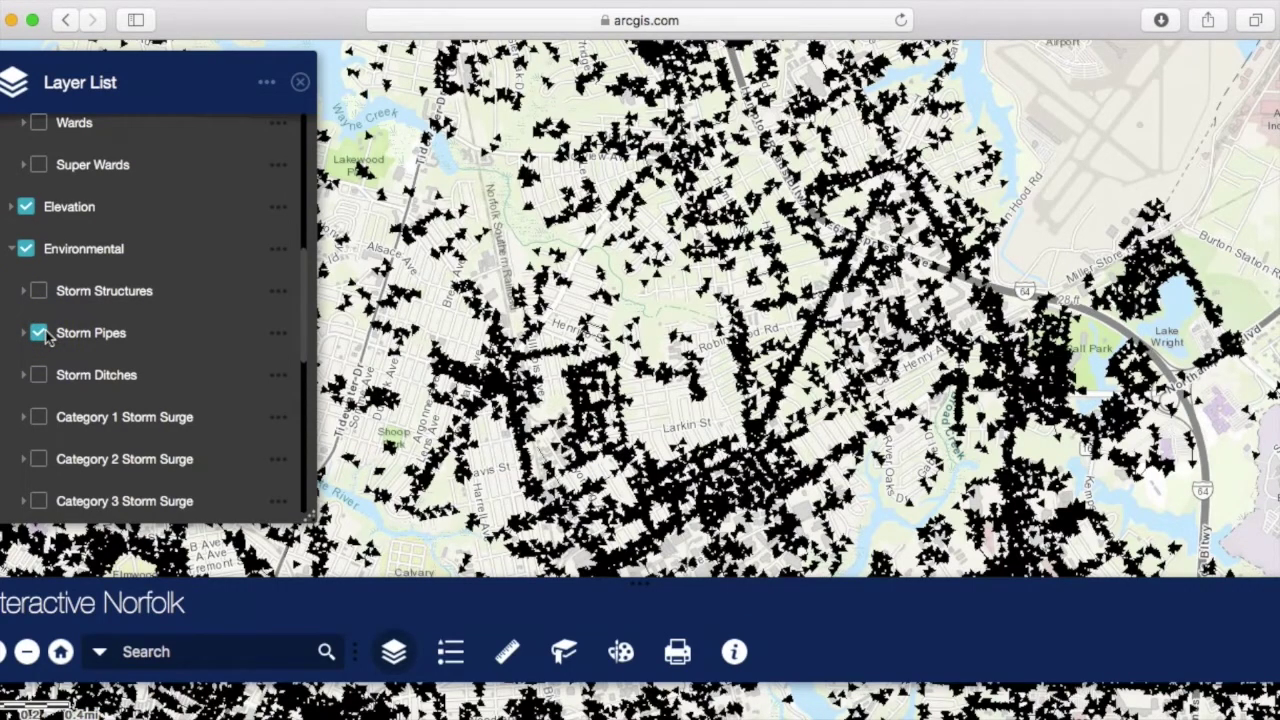
left_click(40, 334)
Step: View the Police Car Districts and Police Precincts layers under Public Safety, and turn both off again
scroll(158, 326, "down", 3)
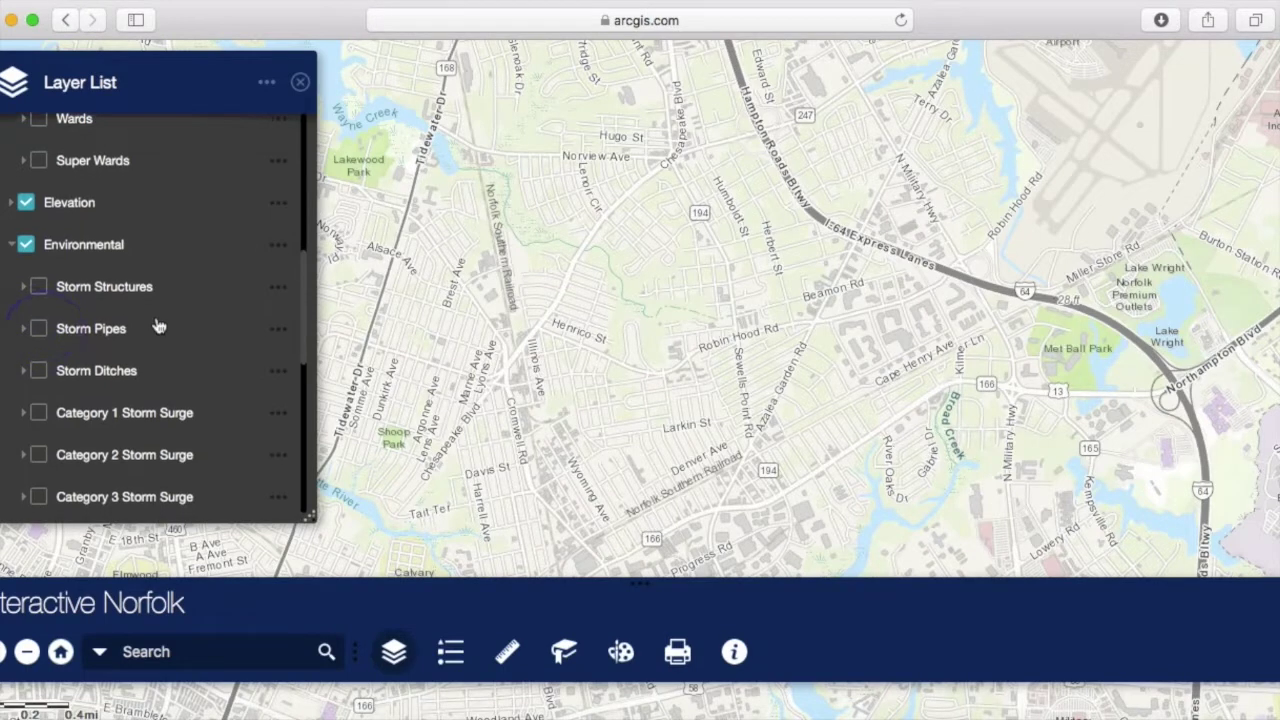
scroll(158, 326, "down", 5)
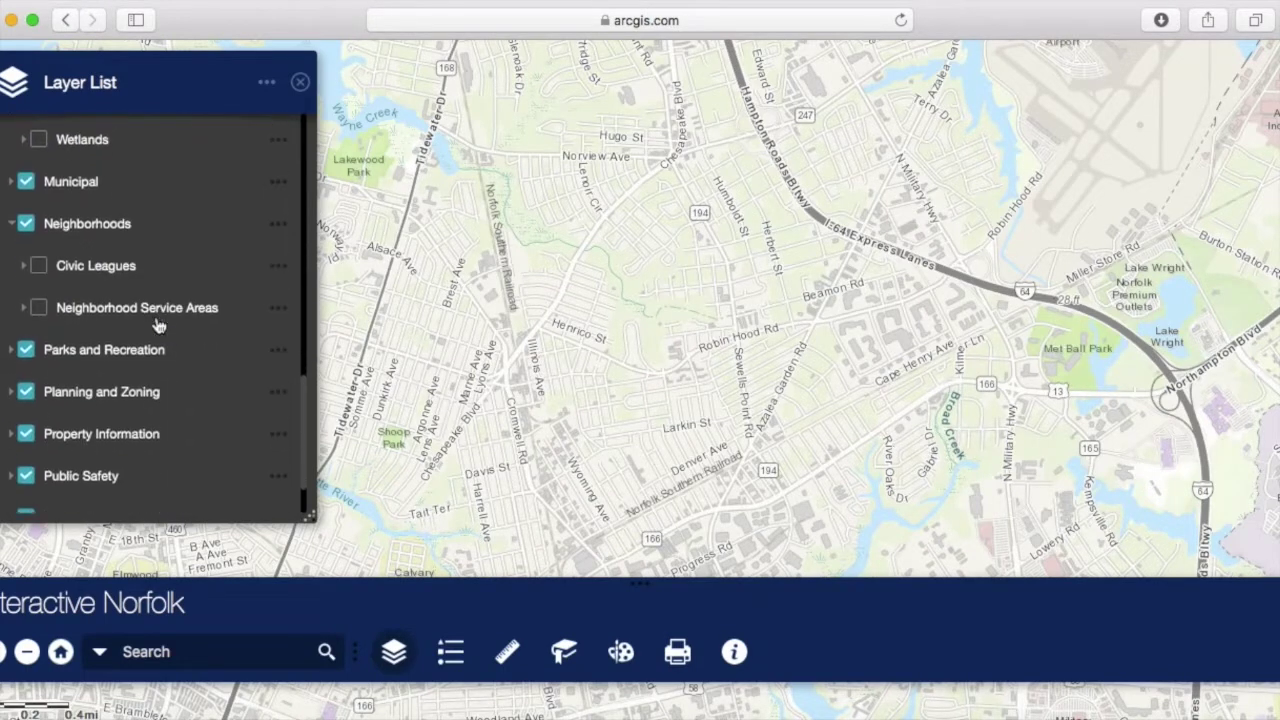
scroll(158, 326, "down", 2)
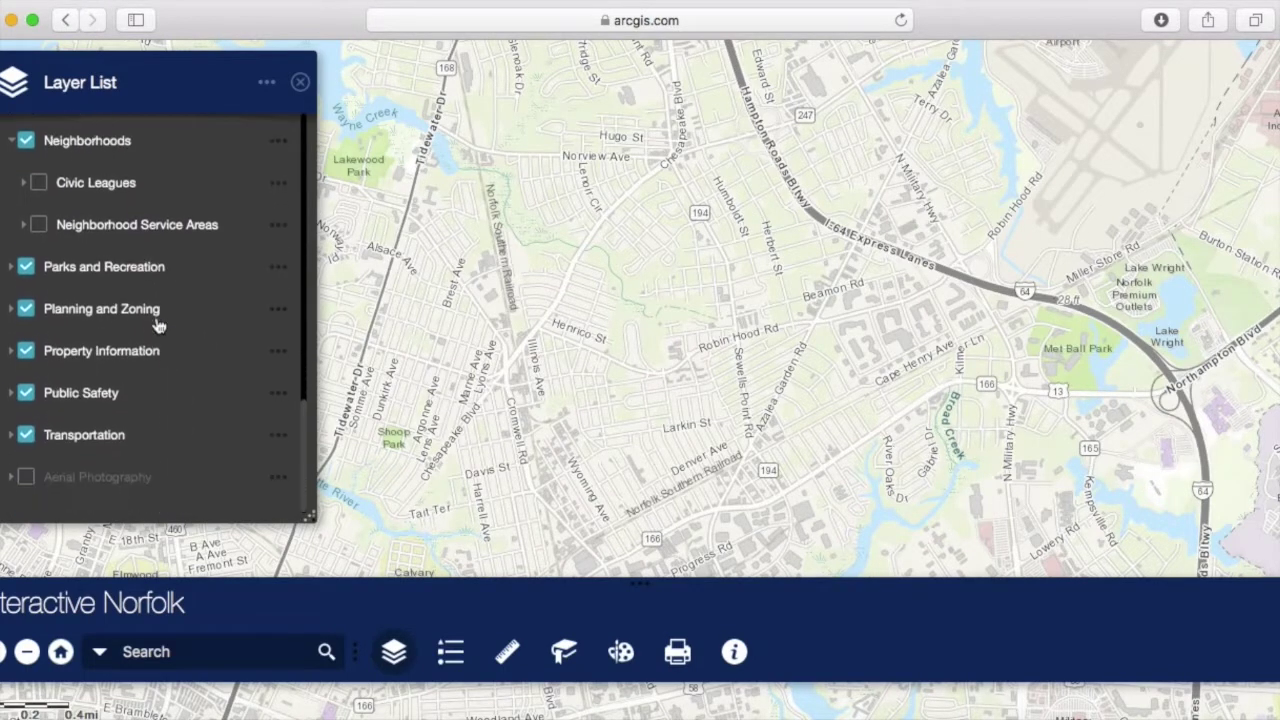
left_click(13, 400)
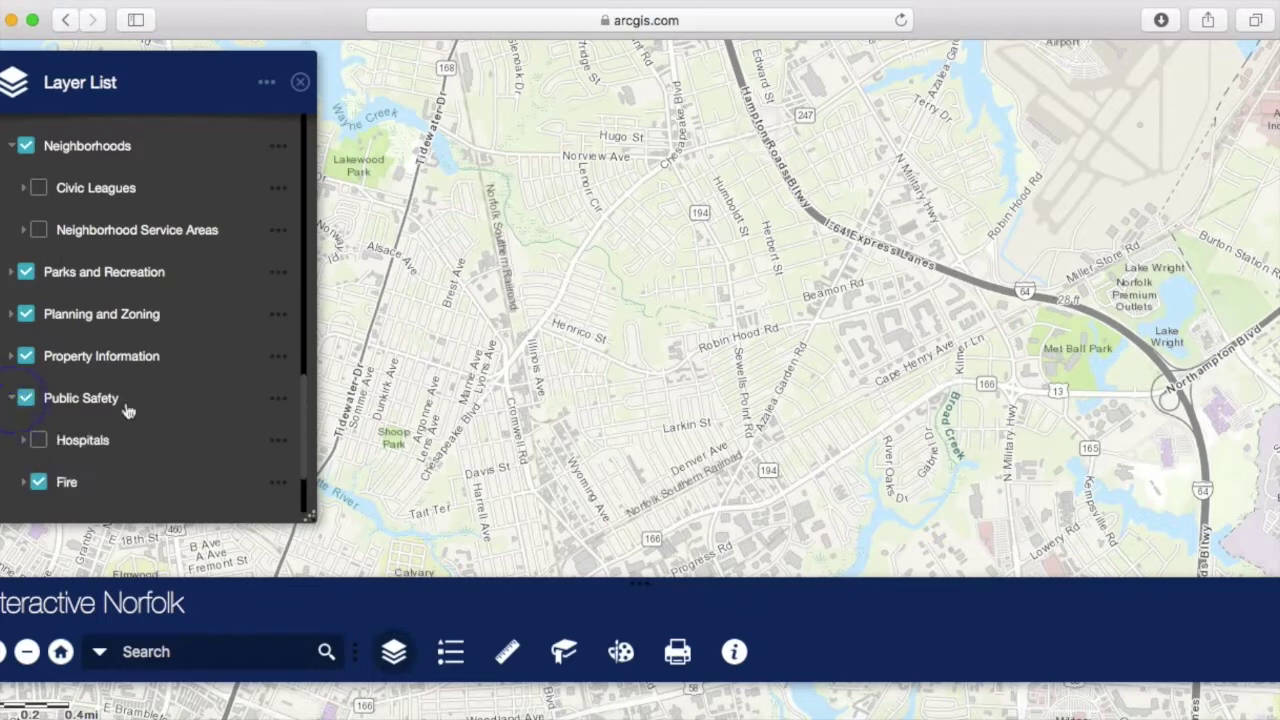
scroll(128, 411, "down", 2)
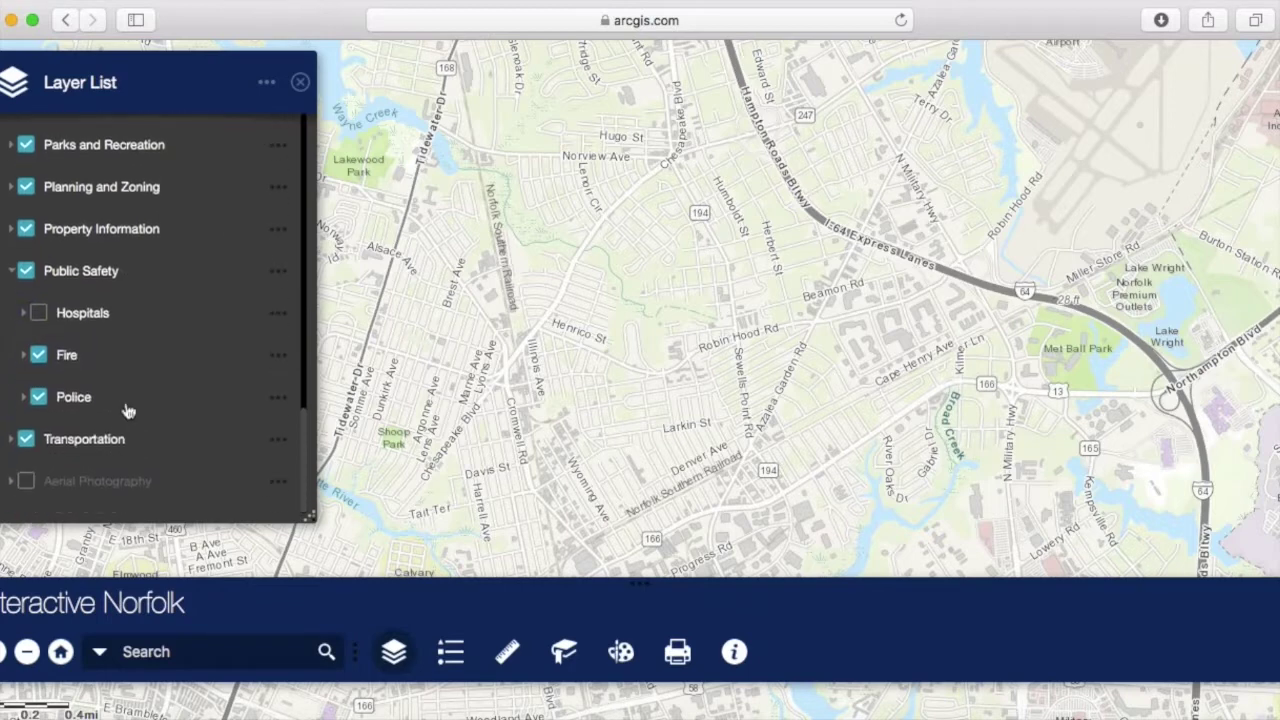
left_click(27, 400)
scroll(180, 380, "down", 2)
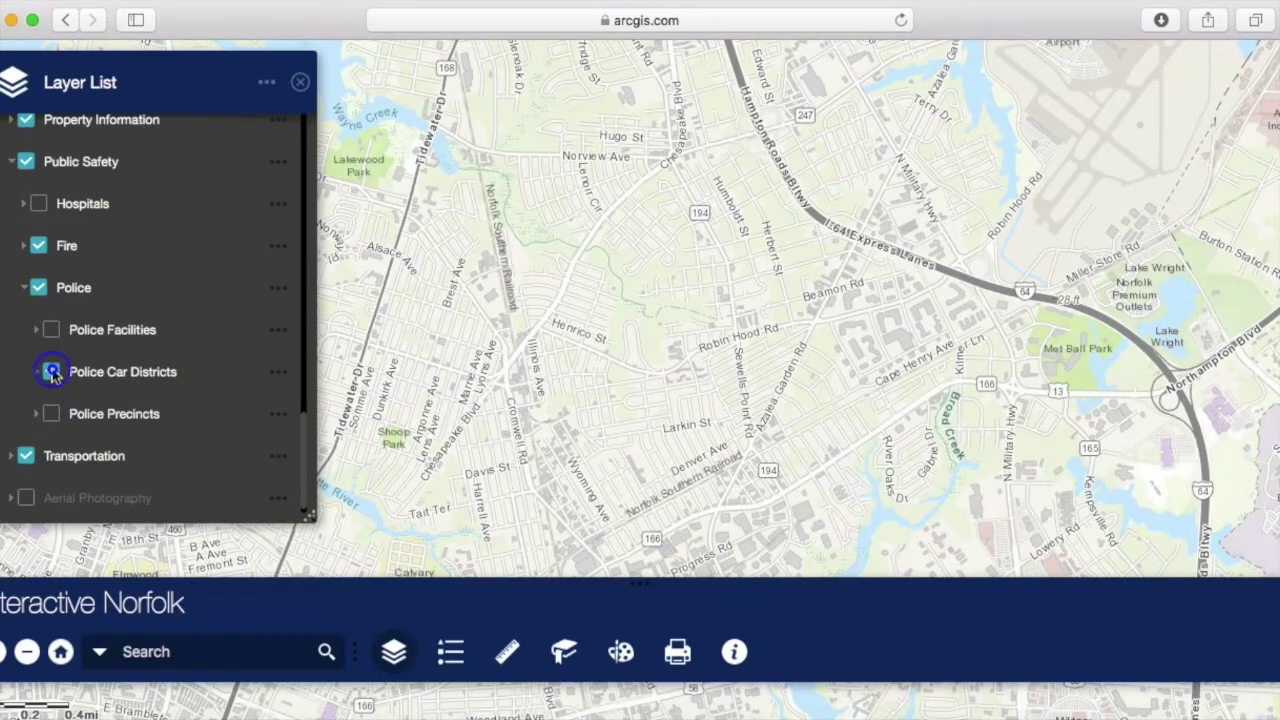
left_click(52, 413)
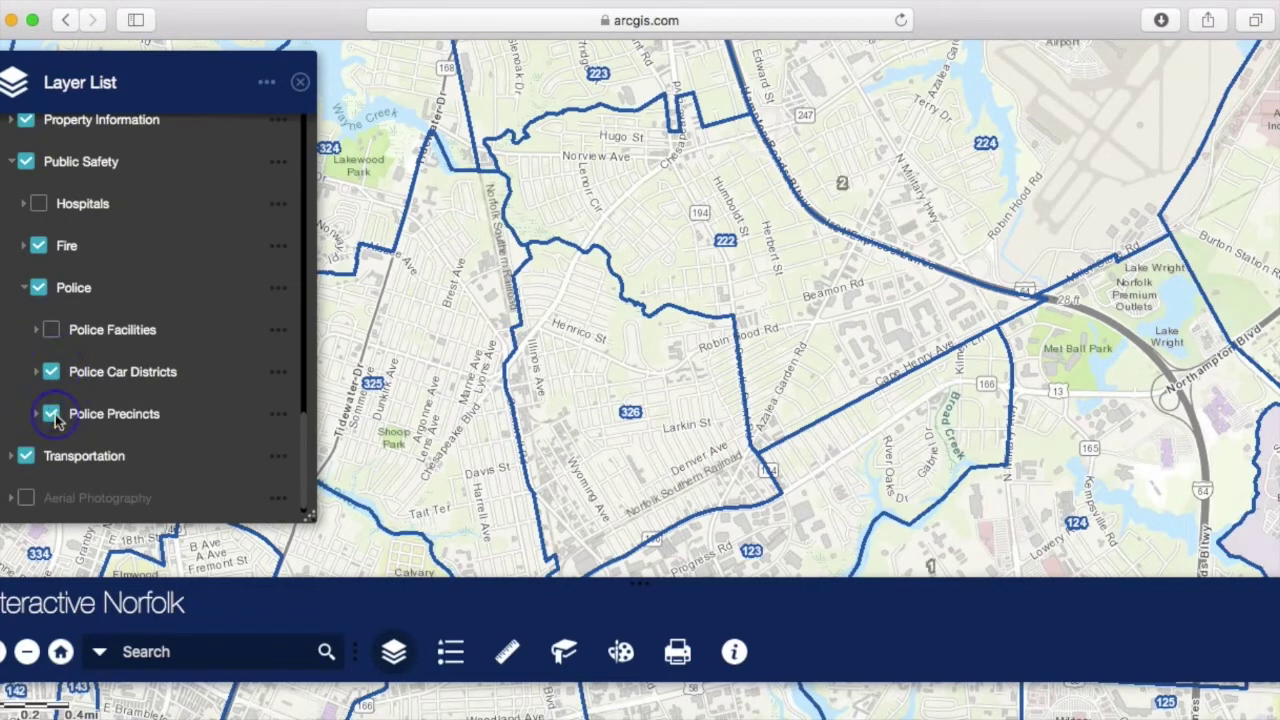
left_click(55, 415)
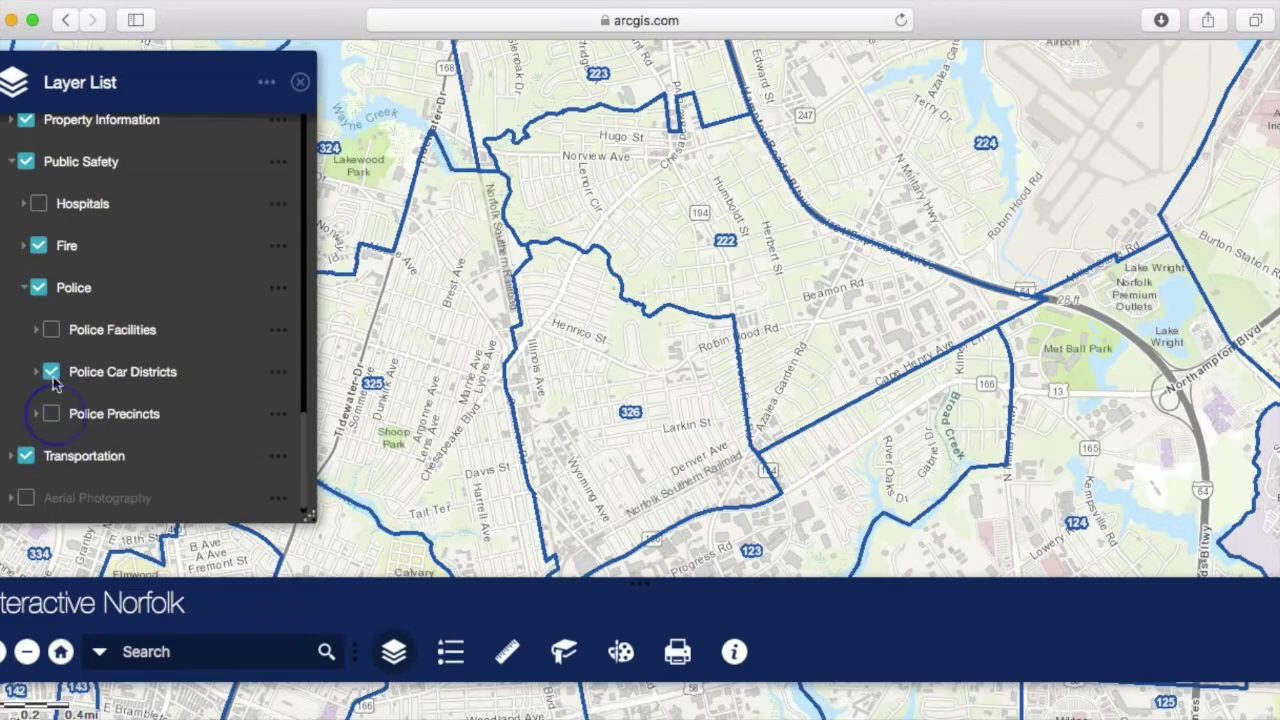
left_click(52, 372)
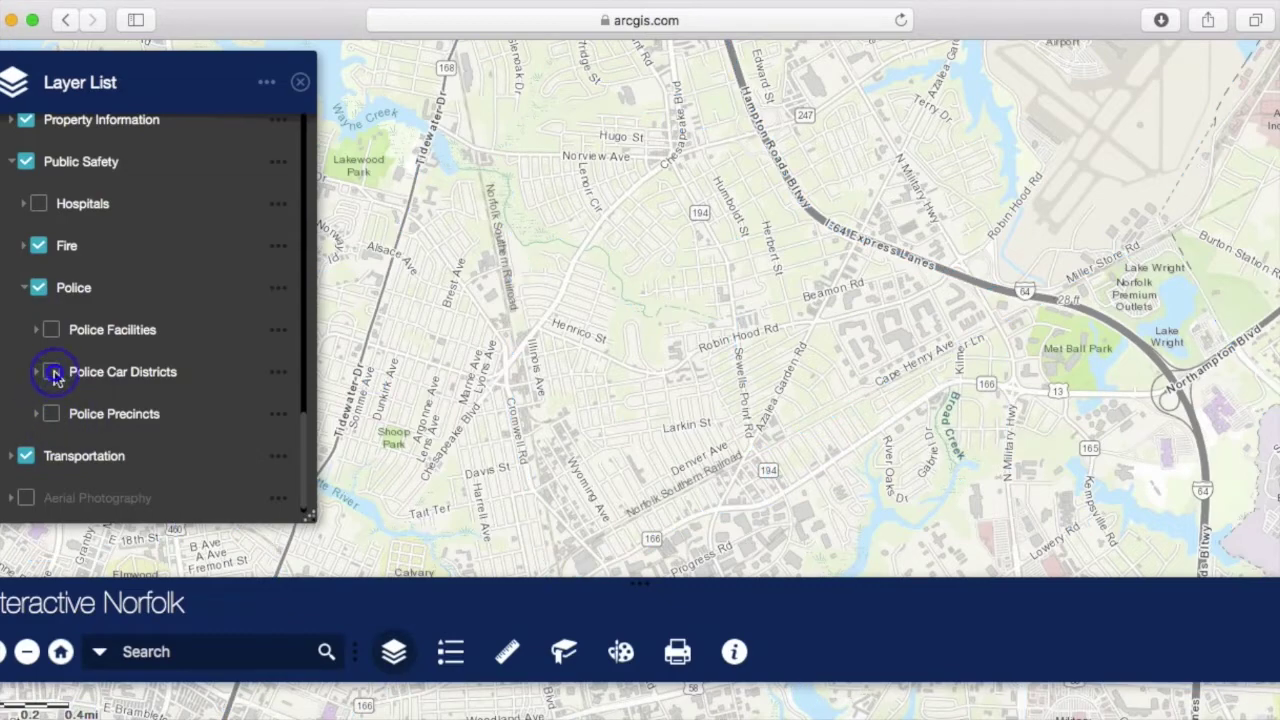
Step: Turn on the Fire Stations layer in the Fire group under Public Safety
left_click(27, 247)
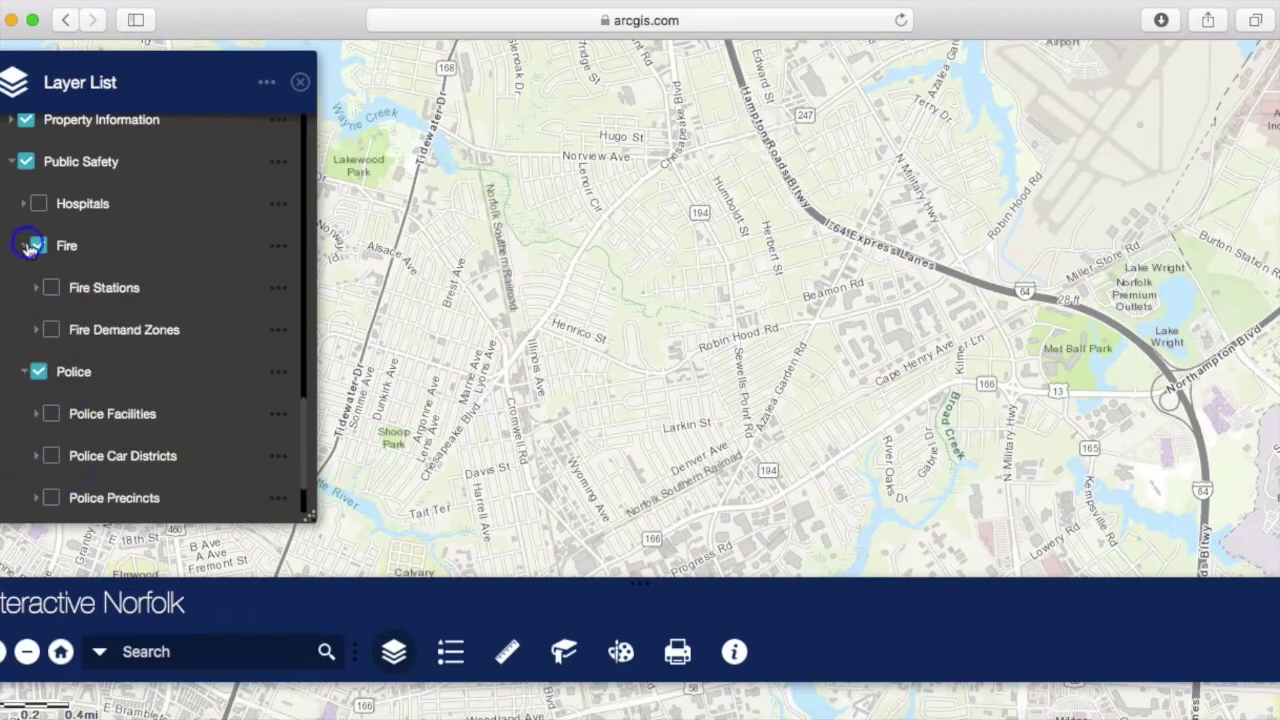
left_click(52, 288)
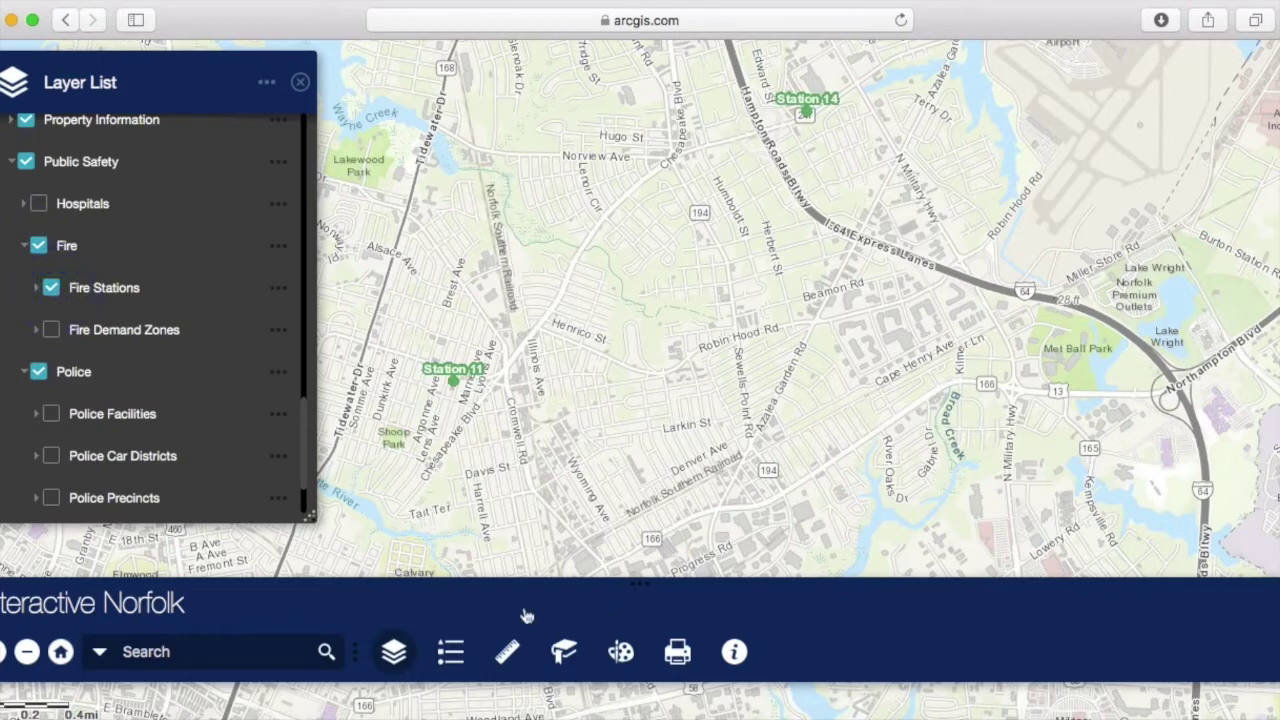
Step: Measure the distances in miles from a point near Robin Hood Rd to Station 11 and Station 14, and clear the measurement
left_click(508, 655)
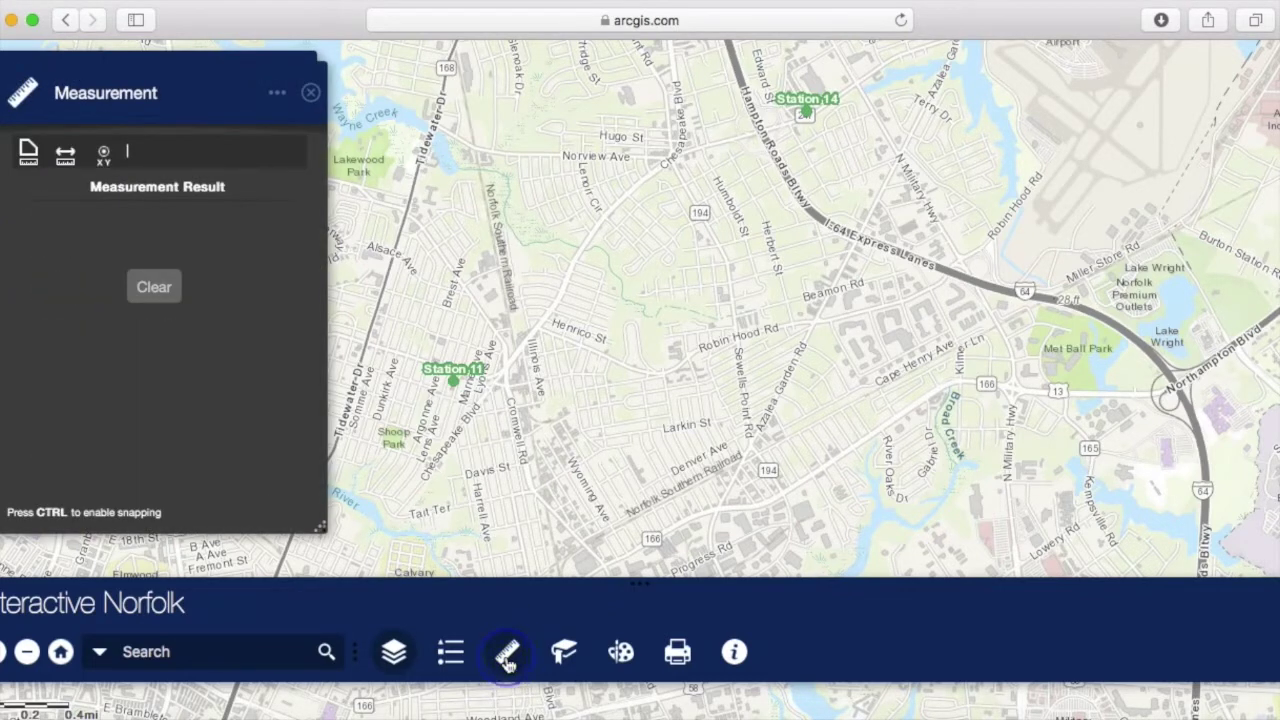
left_click(66, 155)
left_click(192, 155)
left_click(176, 193)
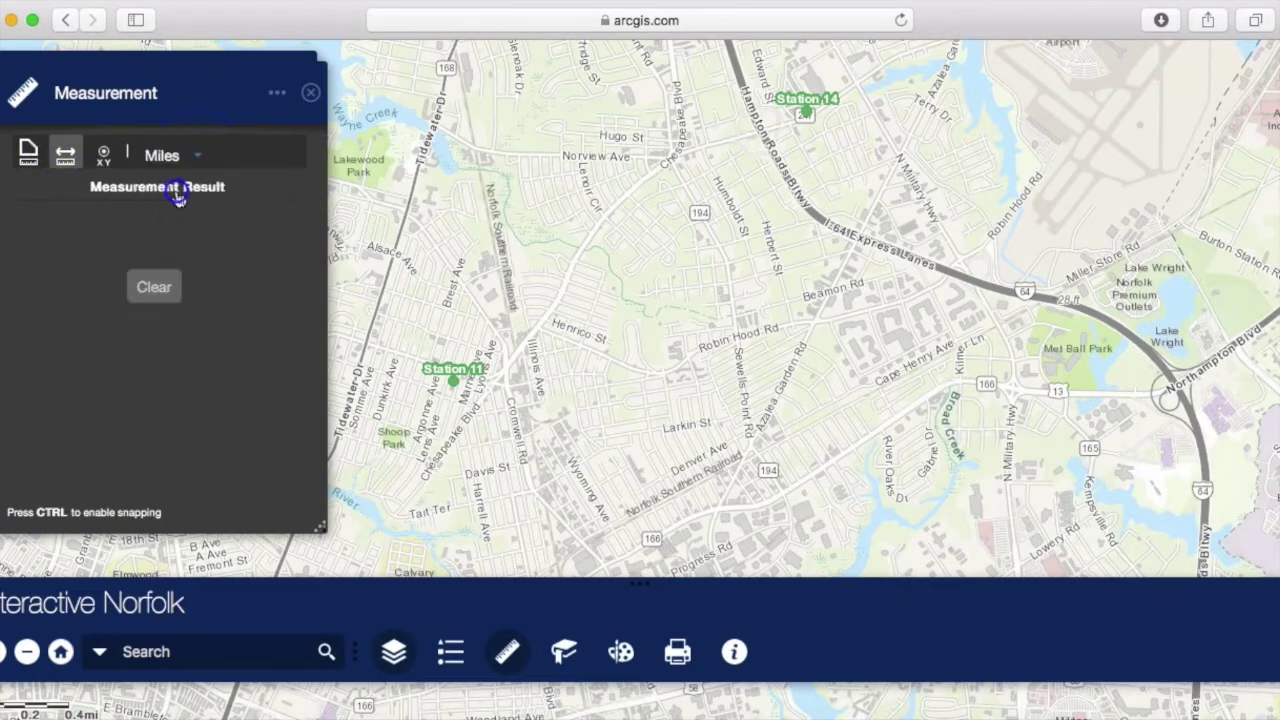
left_click(675, 352)
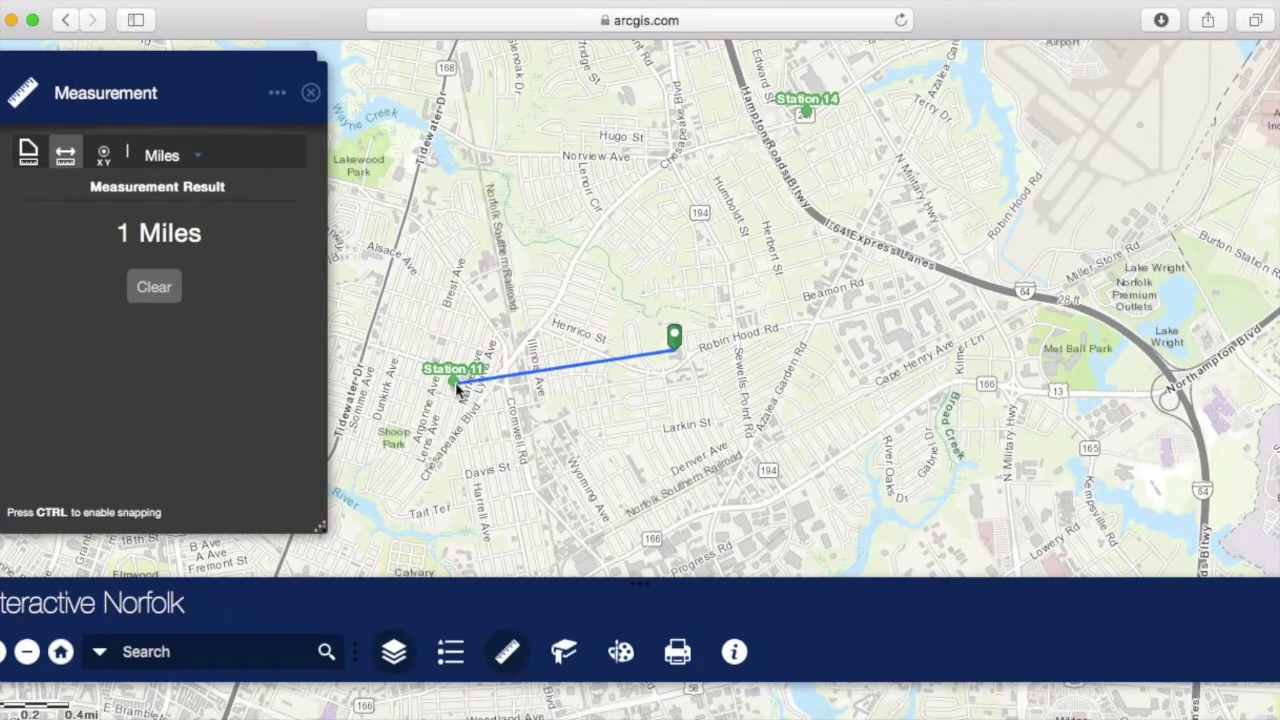
double_click(802, 113)
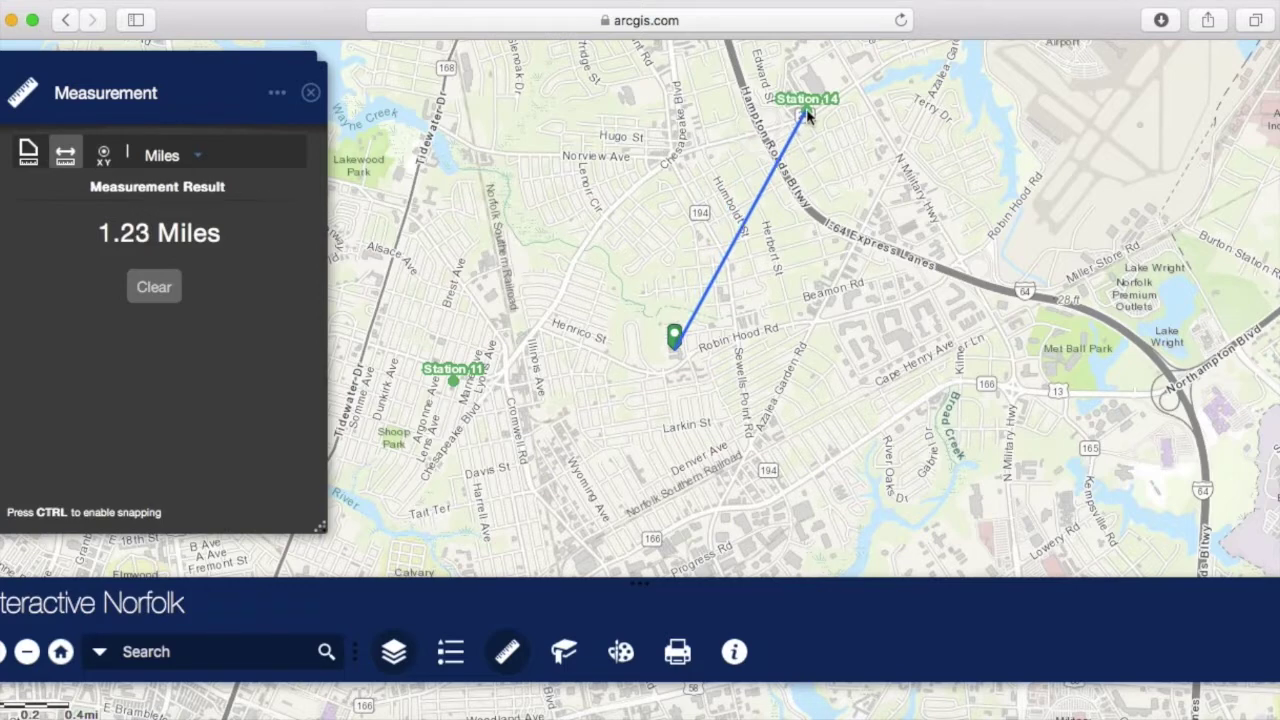
left_click(157, 291)
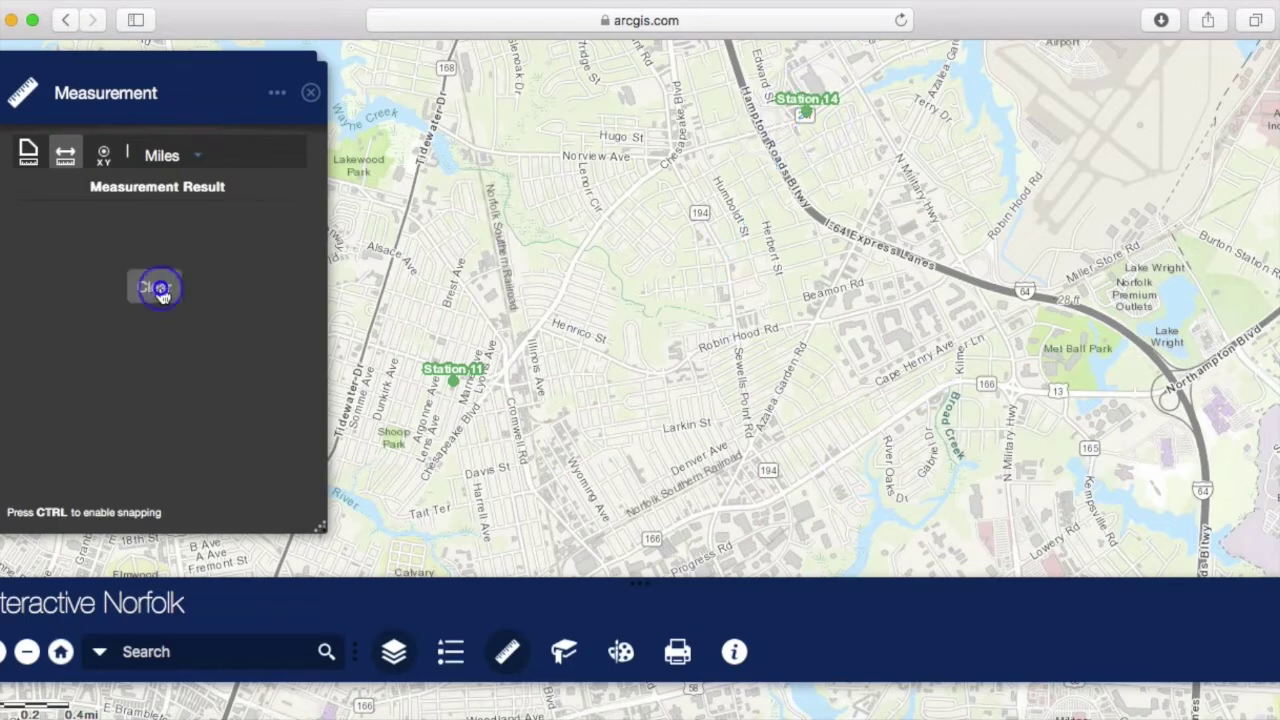
Step: Turn off the Fire Stations layer and expand the Planning and Zoning layer group
left_click(312, 95)
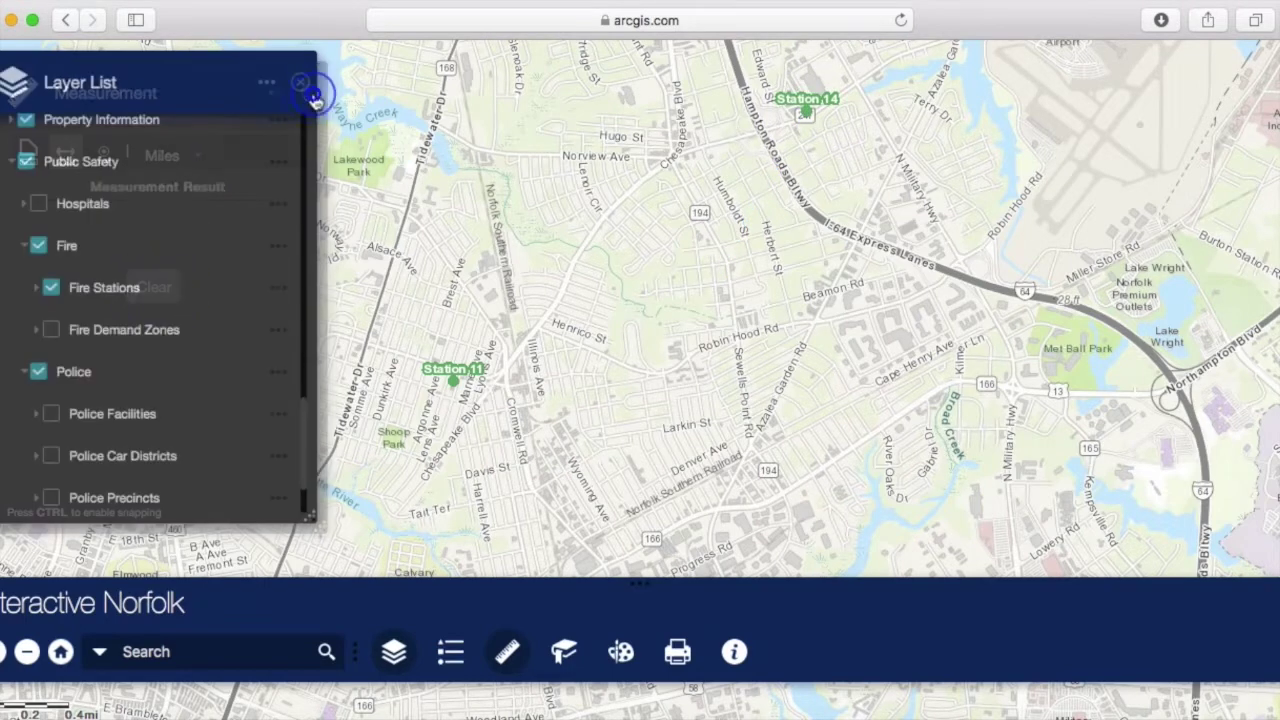
left_click(51, 288)
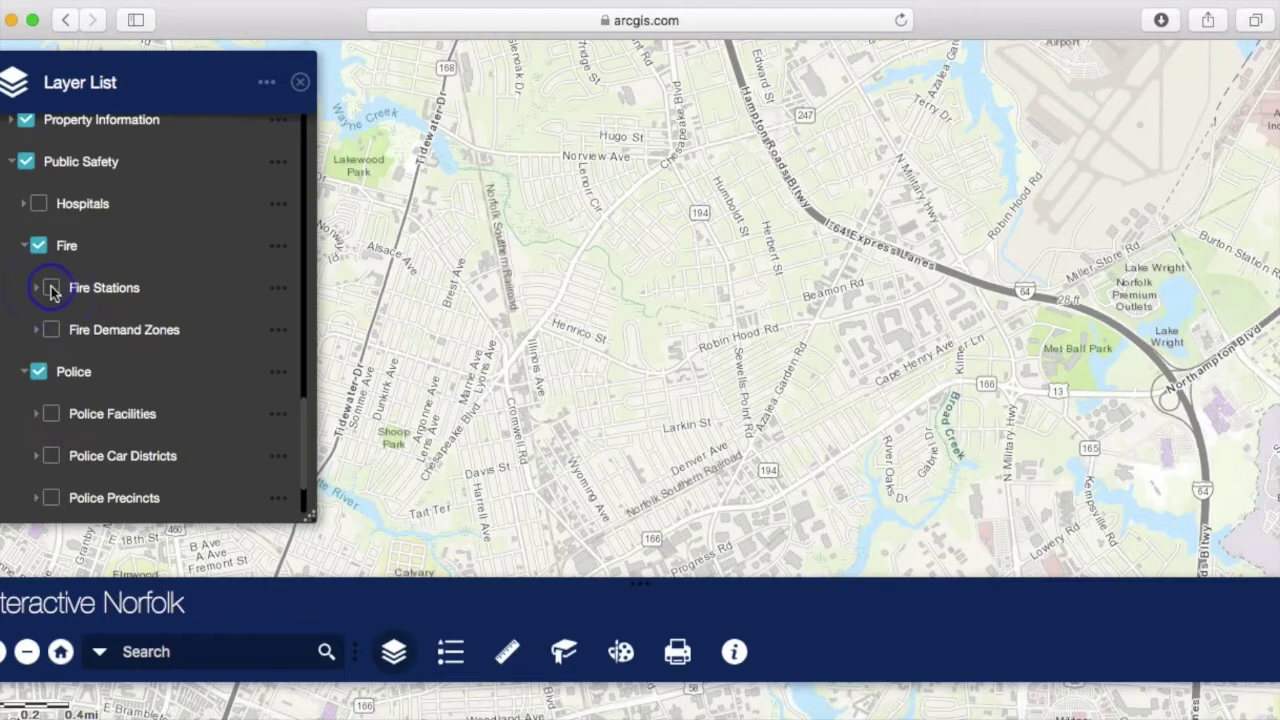
scroll(51, 290, "up", 5)
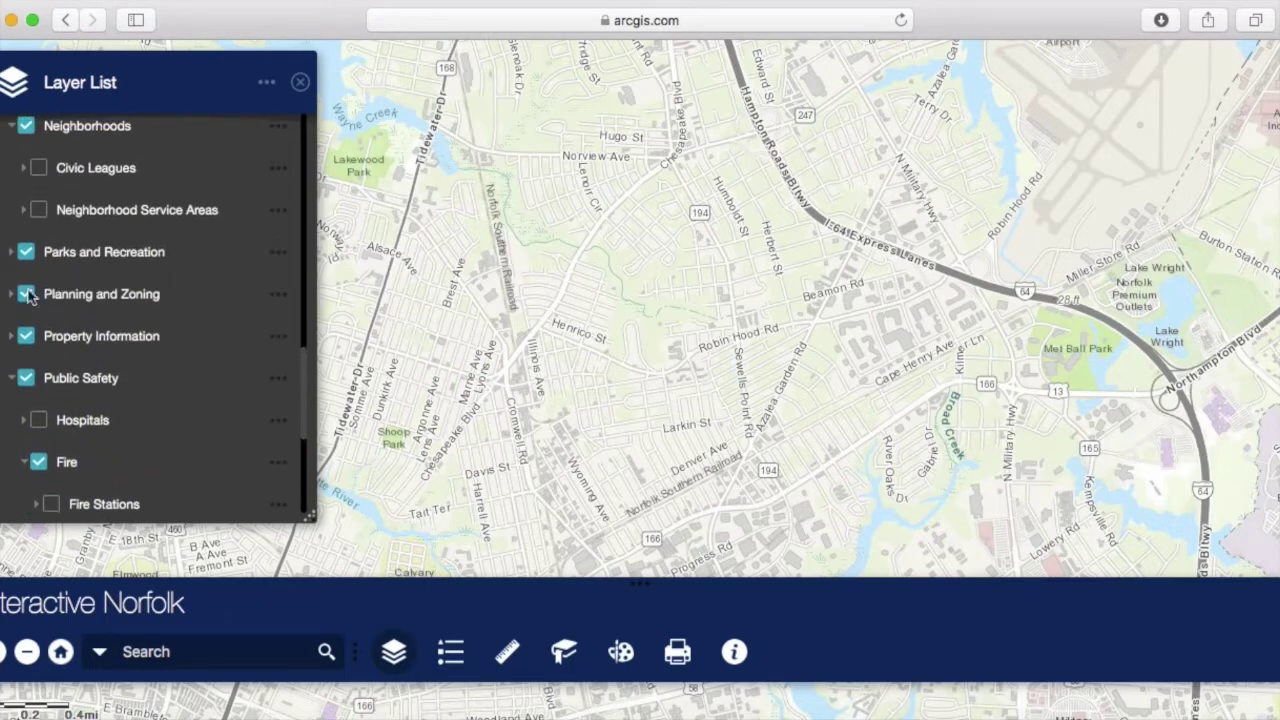
left_click(11, 295)
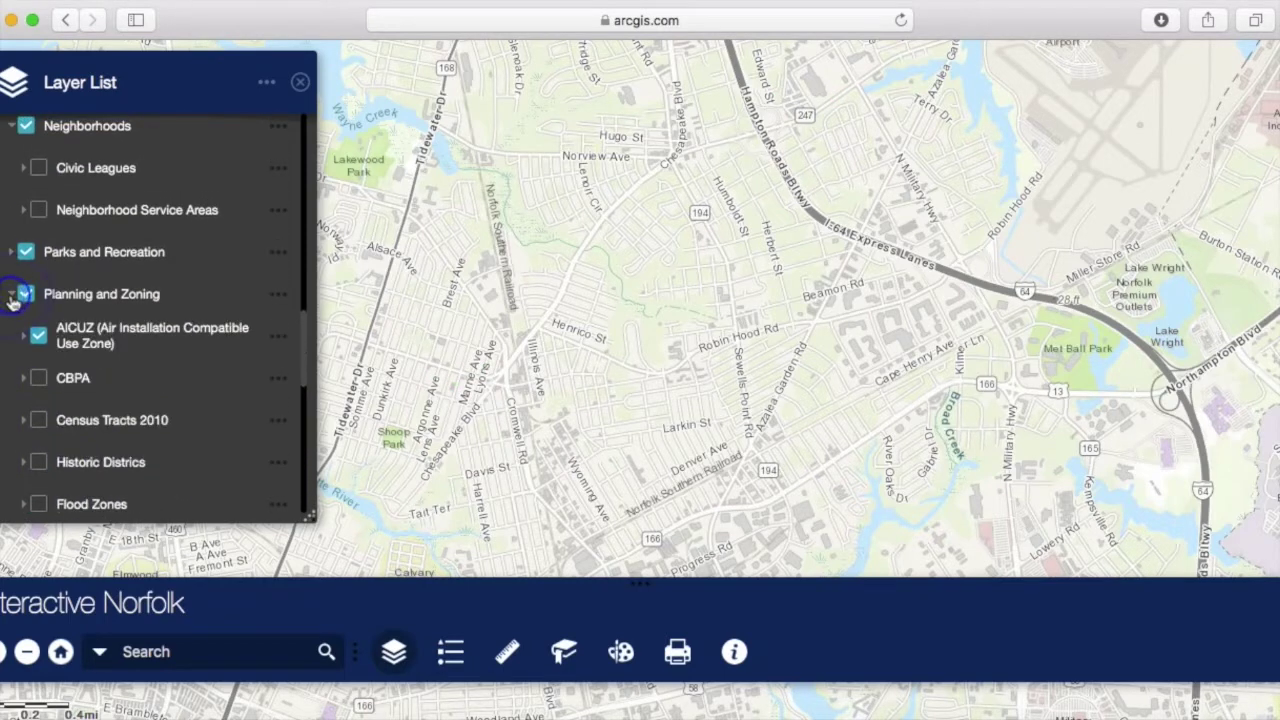
Step: View the Aerial Photography layer around the large building complex on Robin Hood Rd near Sherwood Forest Ln, and turn it off again
left_click(672, 356)
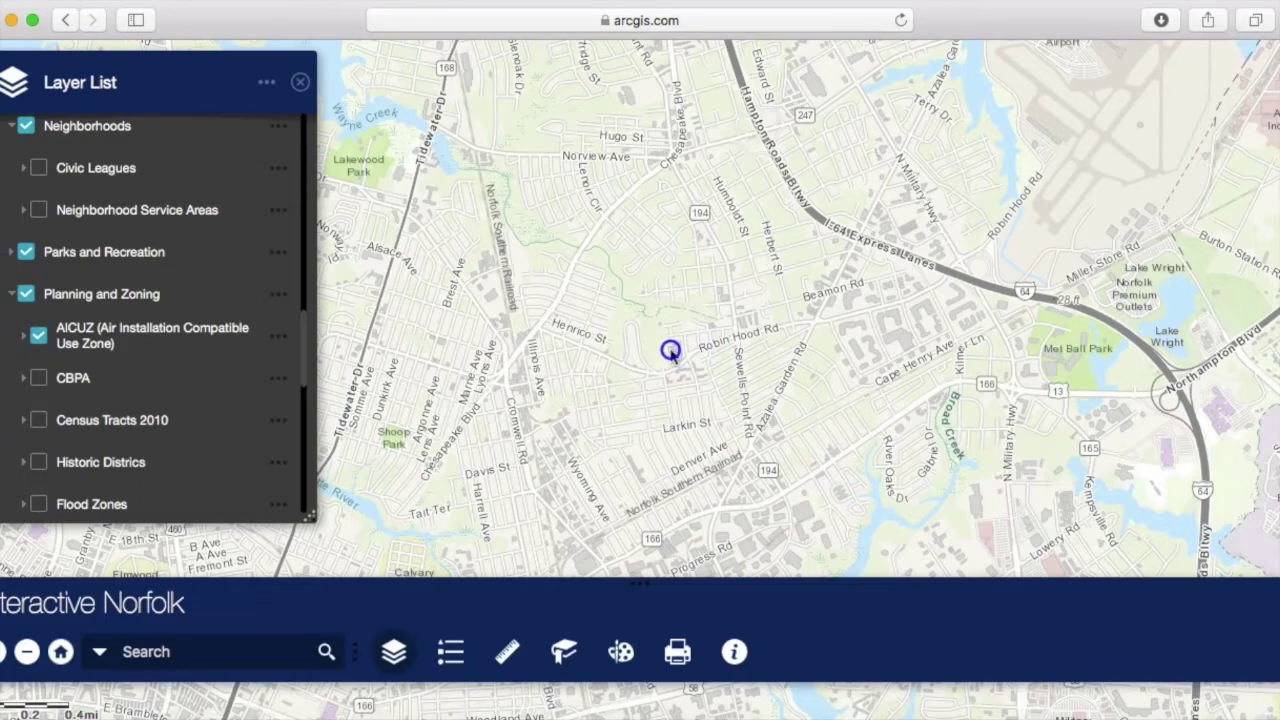
double_click(670, 352)
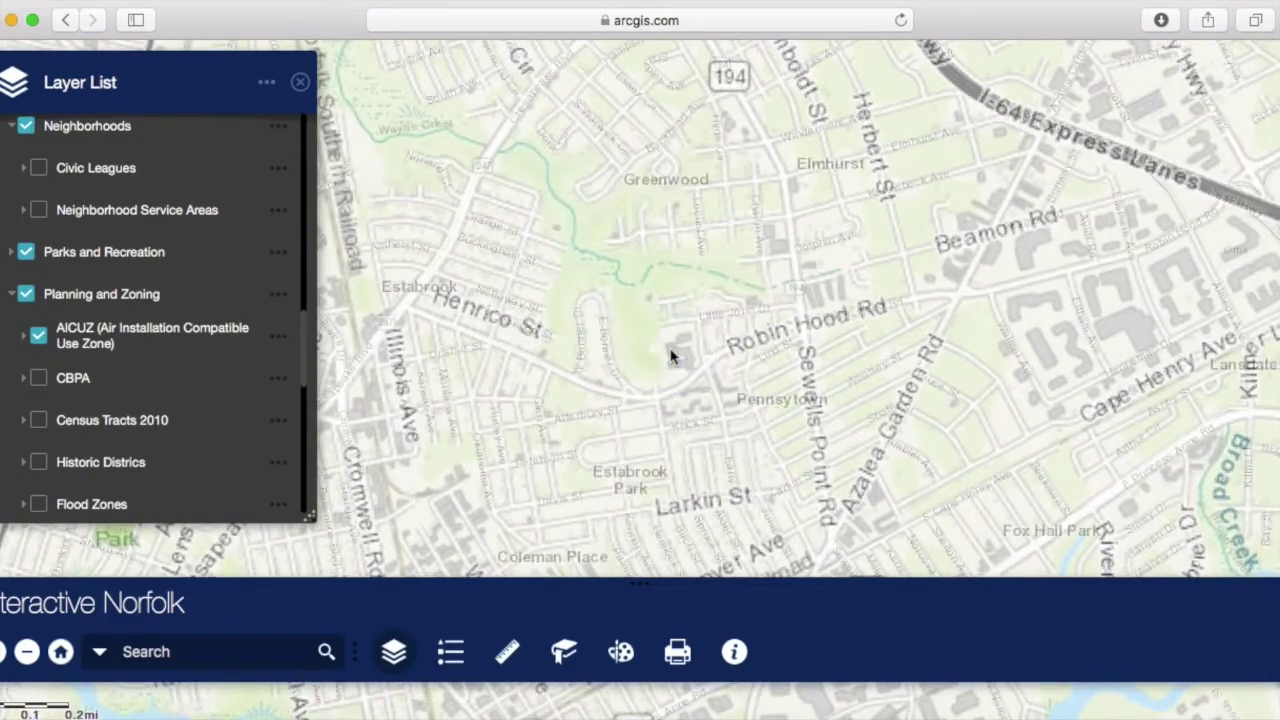
double_click(670, 352)
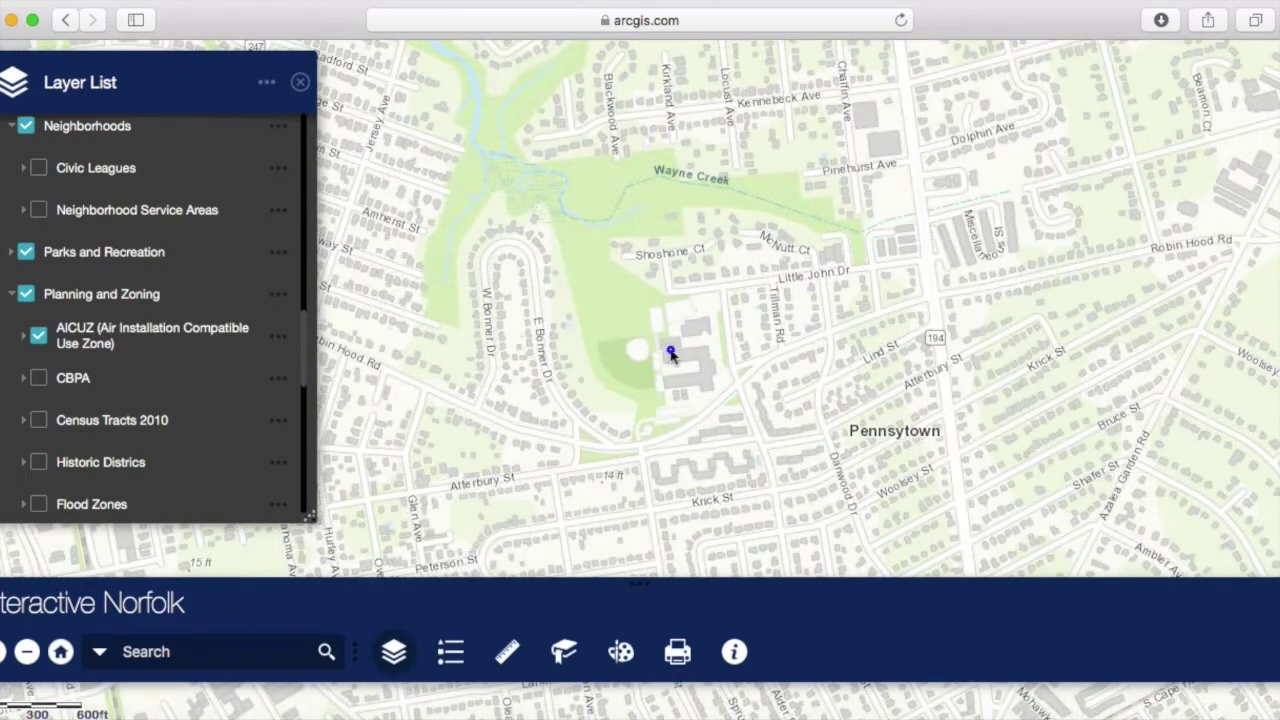
double_click(670, 352)
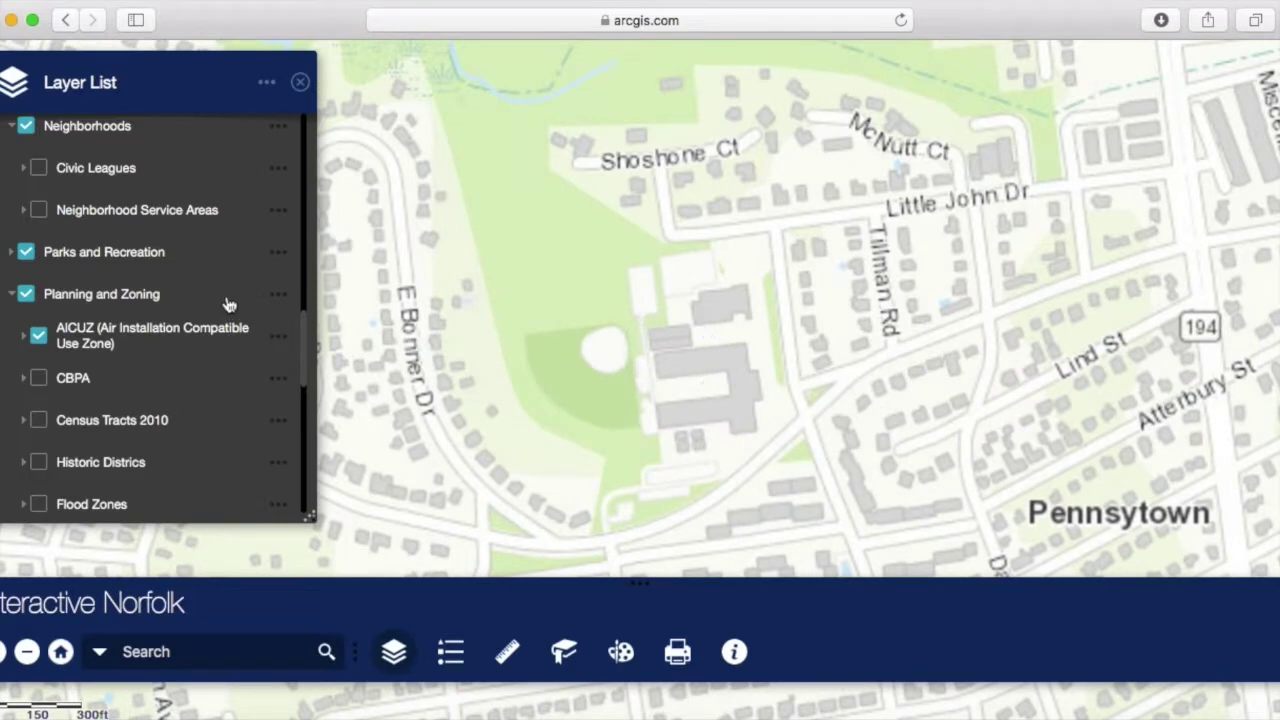
scroll(228, 305, "down", 10)
scroll(226, 303, "down", 4)
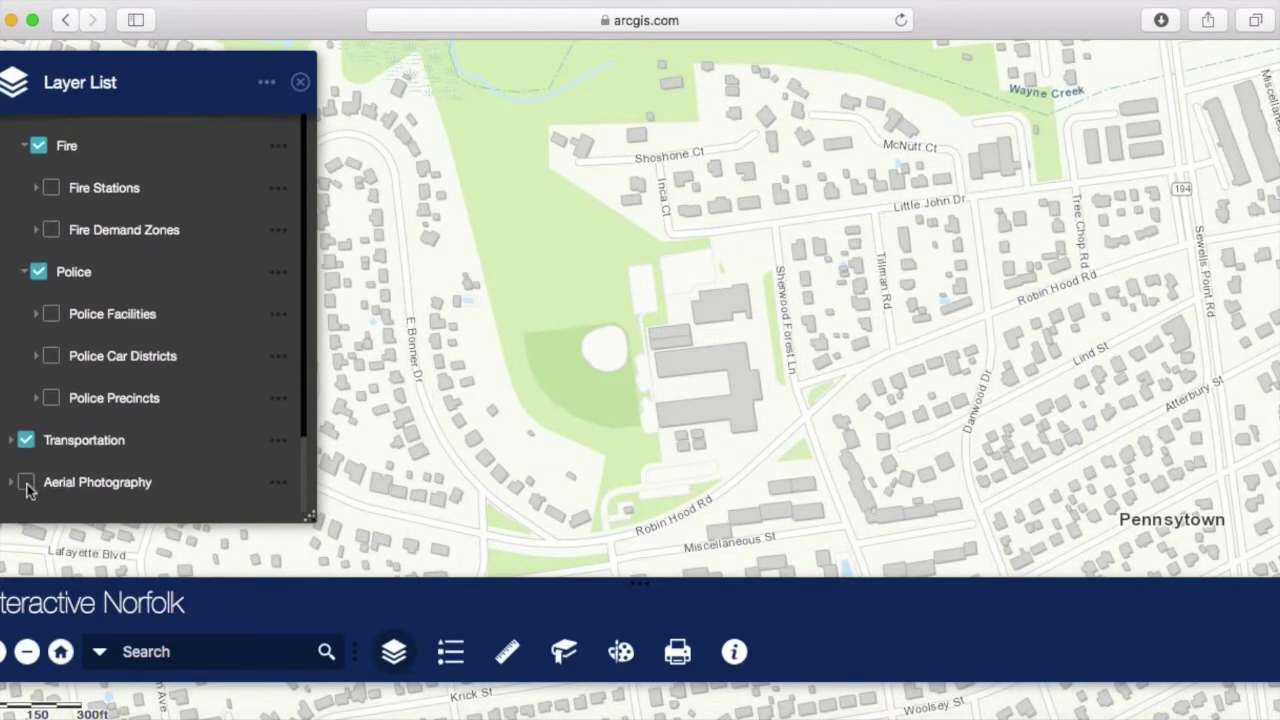
left_click(26, 484)
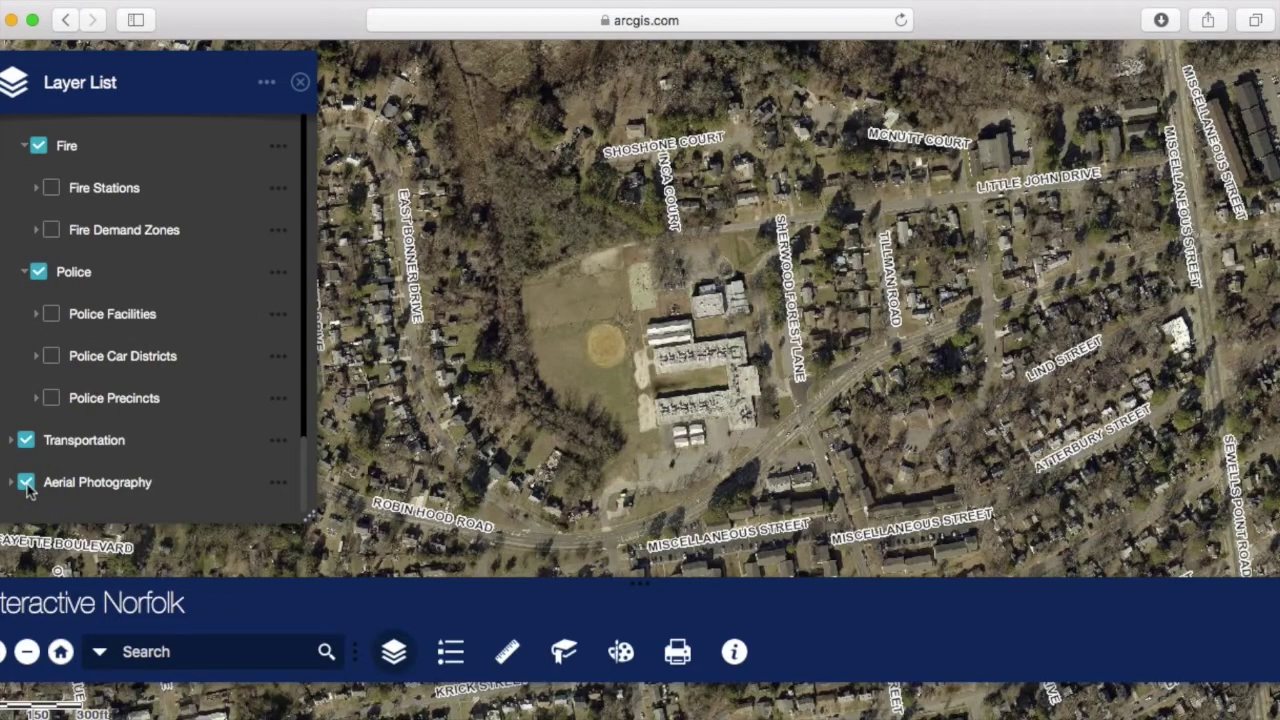
left_click(26, 484)
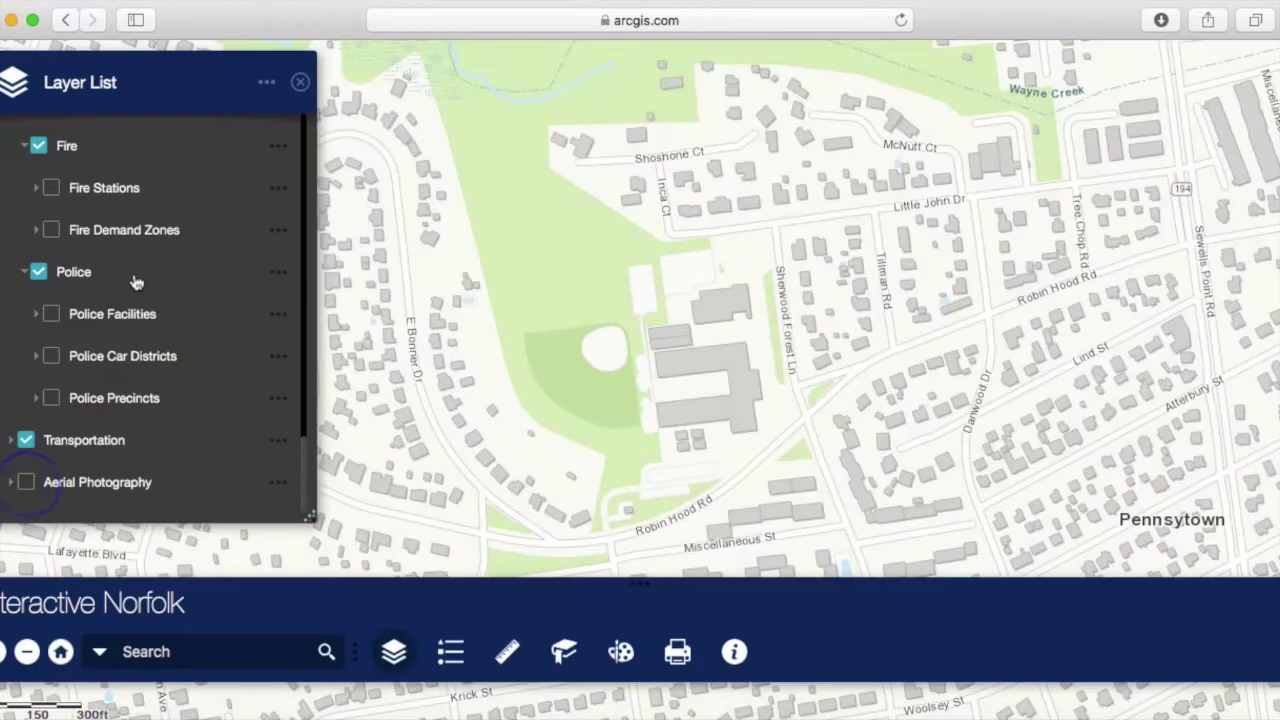
Step: Turn on the Zoning layer in the Zoning subgroup under Planning and Zoning
scroll(134, 280, "up", 3)
scroll(136, 283, "up", 3)
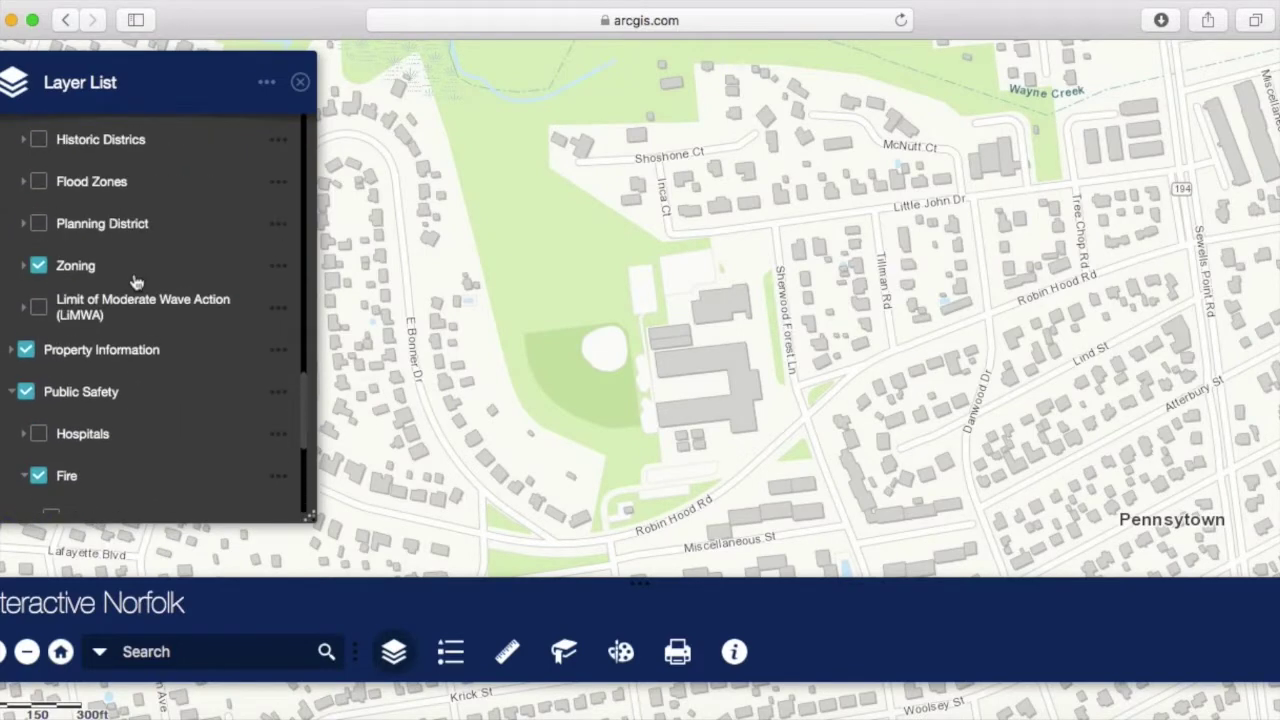
left_click(24, 267)
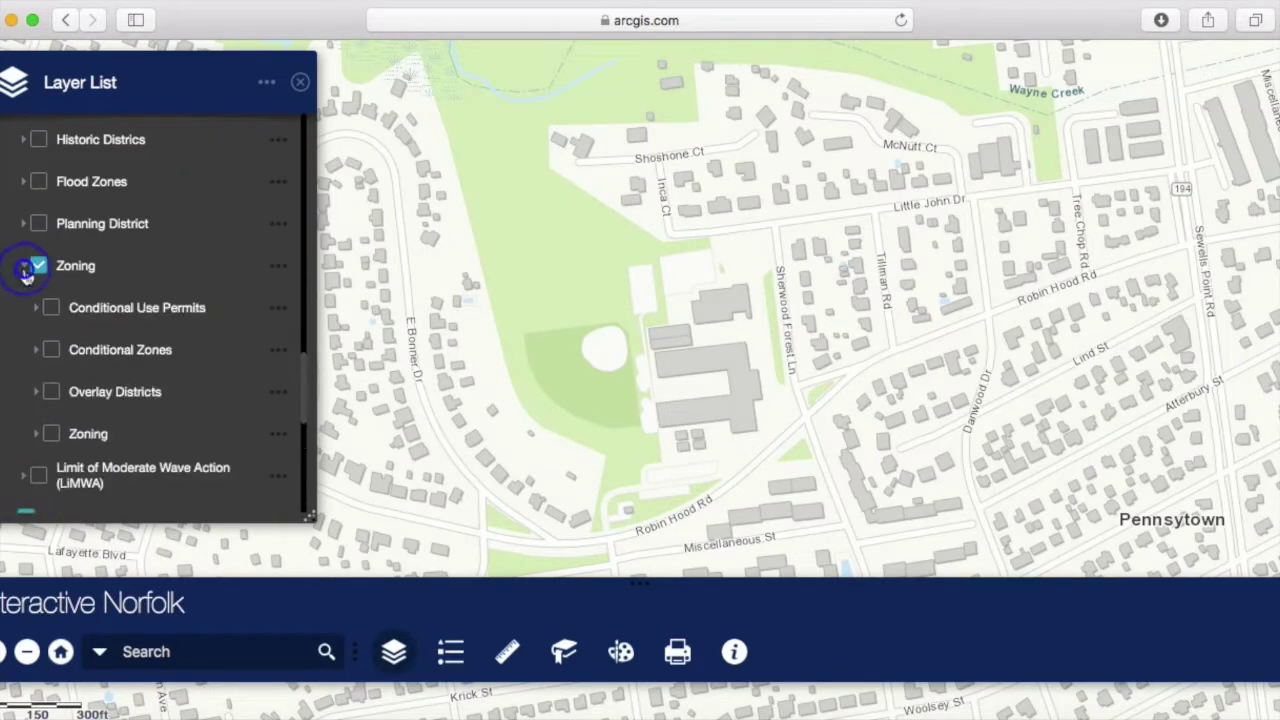
left_click(51, 433)
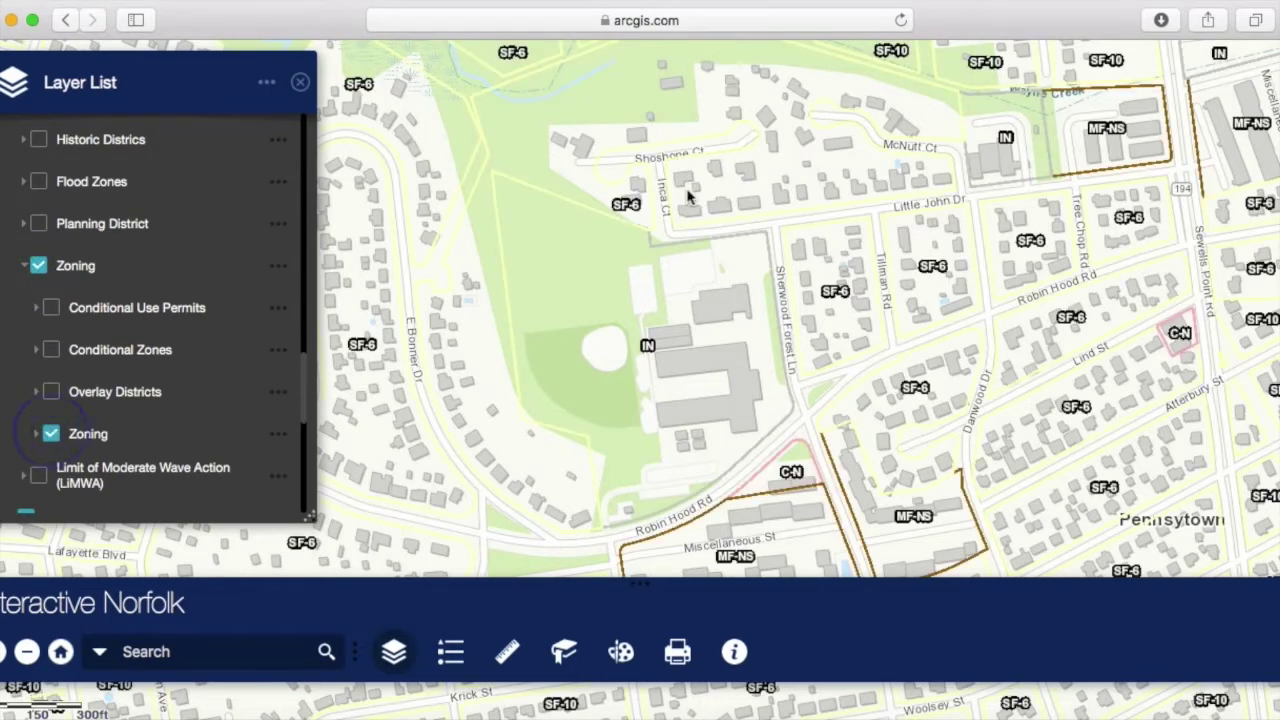
Step: Look up the ordinance page for the SF-6 zone beside Sherwood Forest Ln, and close the page and the zone's details
left_click(835, 296)
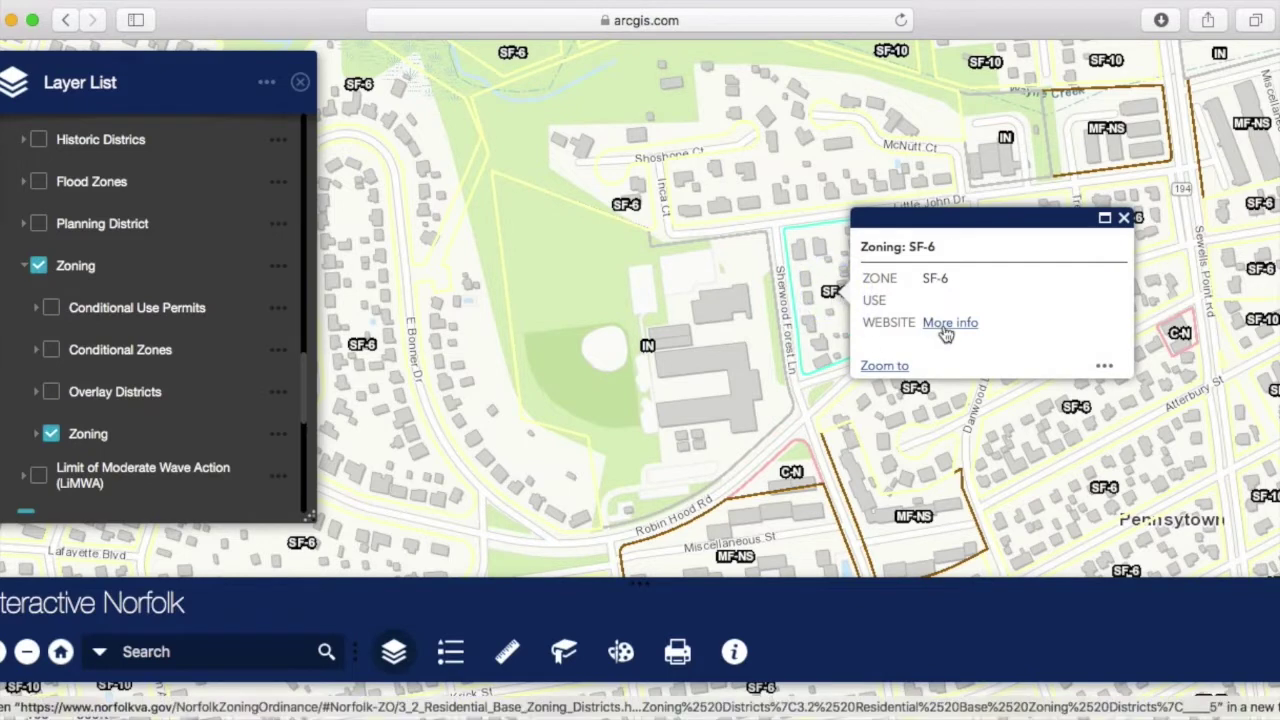
left_click(947, 325)
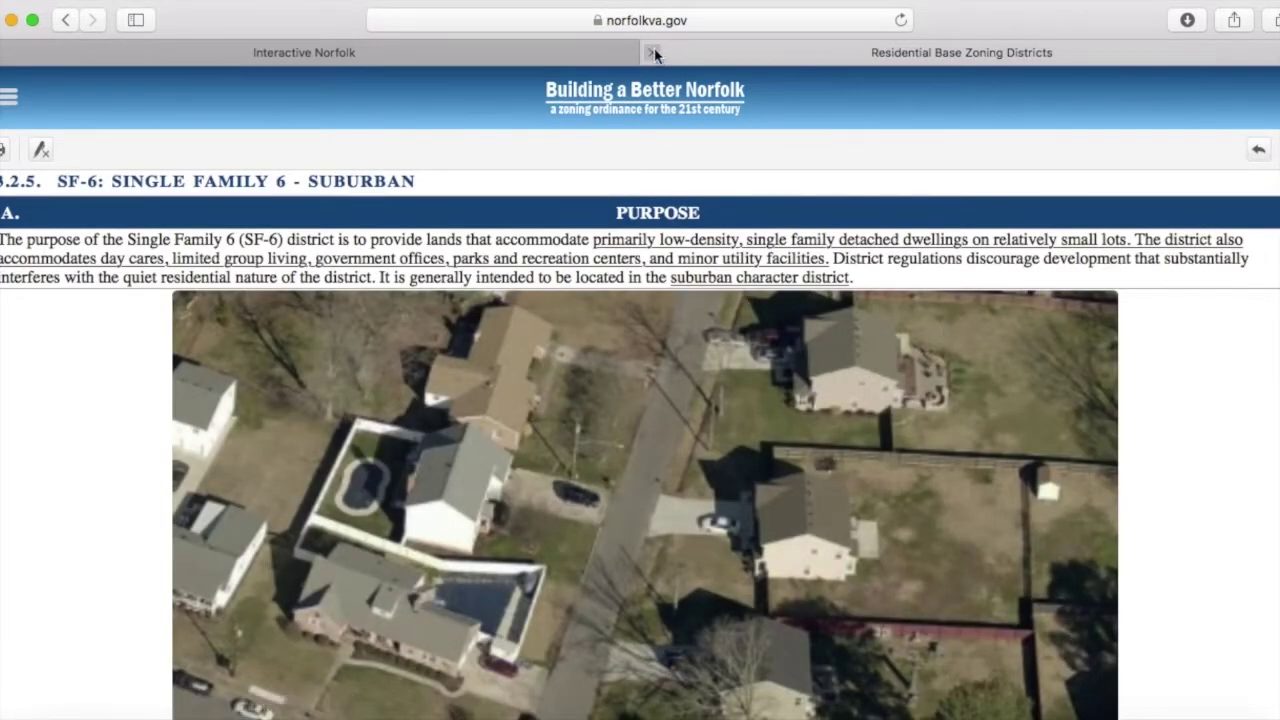
left_click(654, 50)
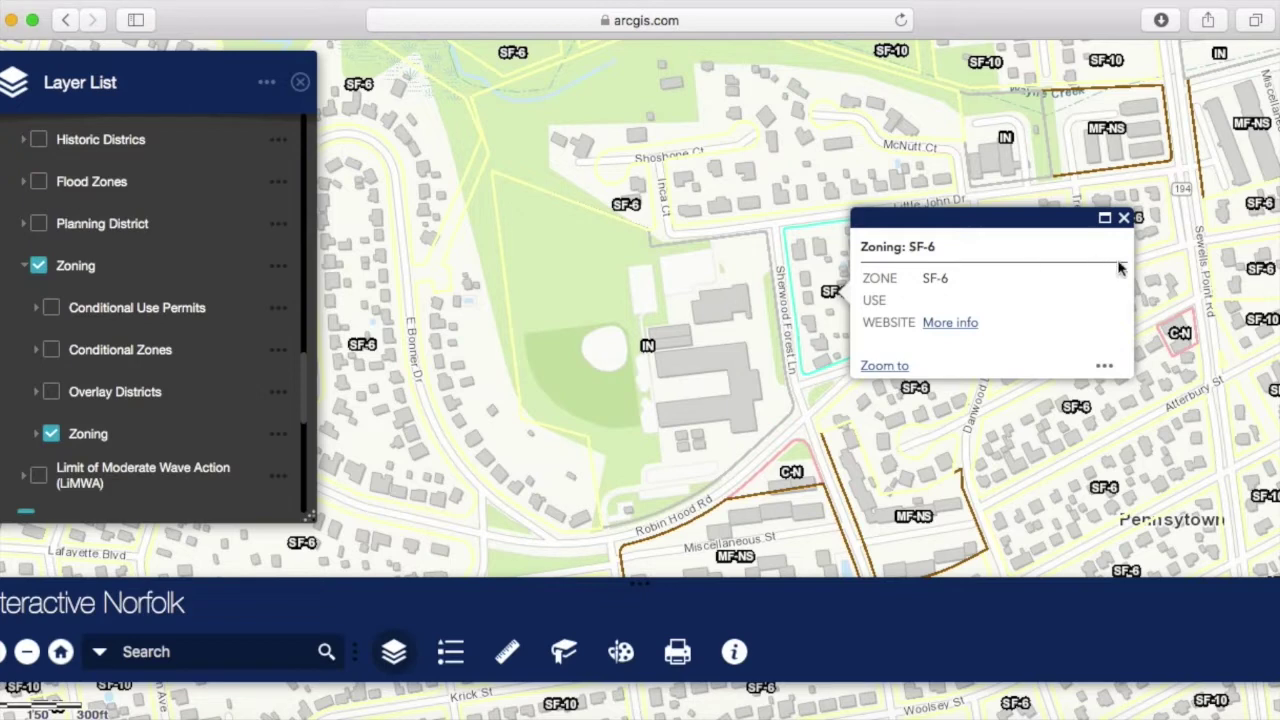
left_click(1124, 218)
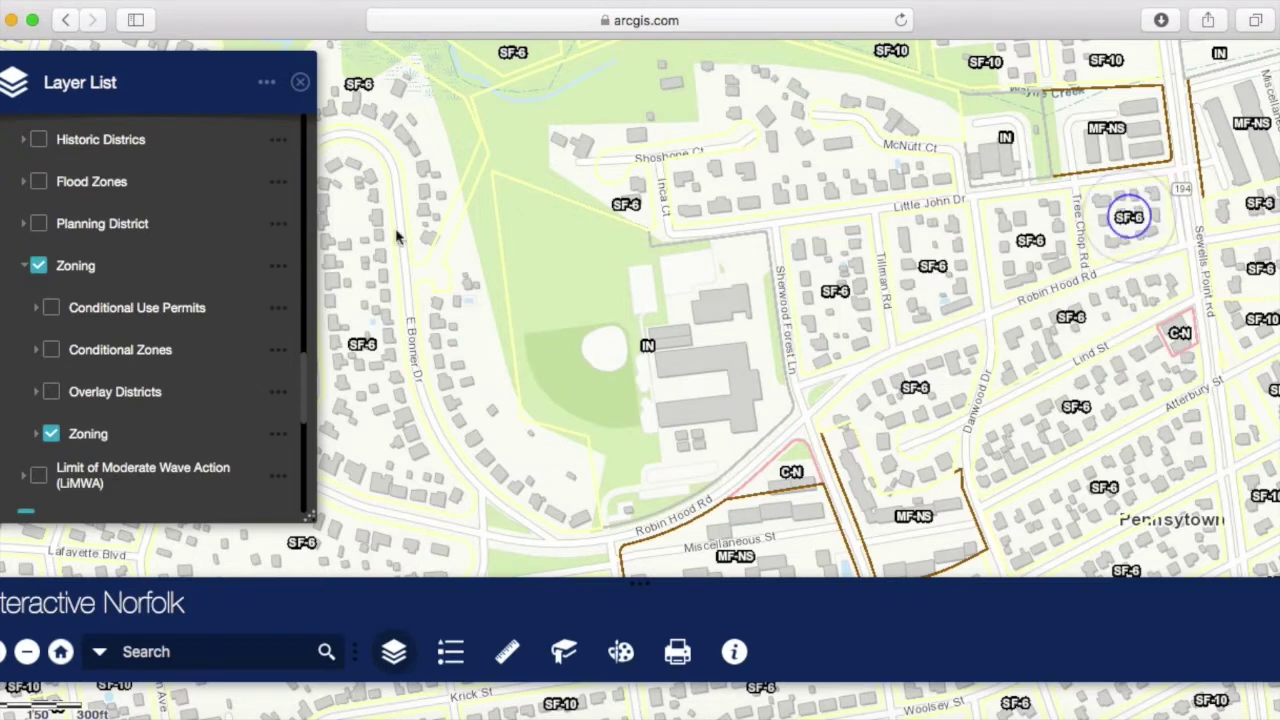
Step: Collapse the Zoning subgroup and turn on the Census Tracts 2010 layer under Planning and Zoning
scroll(188, 244, "down", 4)
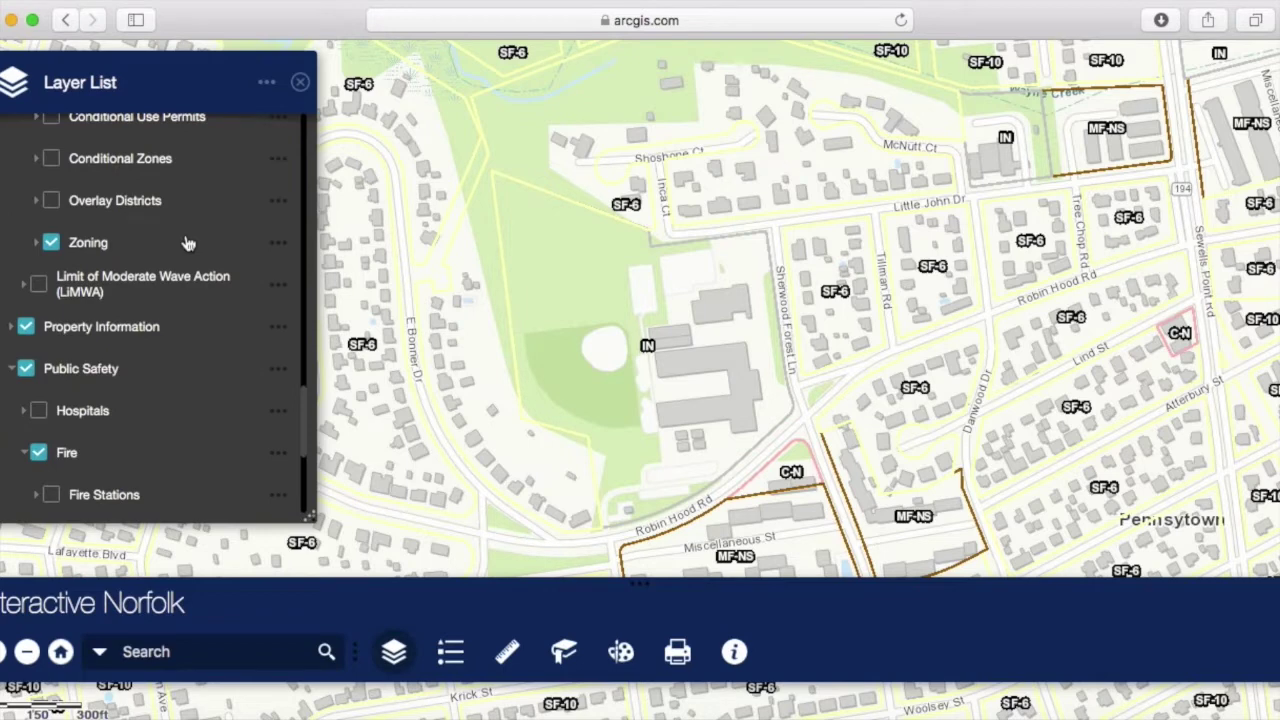
scroll(188, 244, "up", 2)
scroll(60, 253, "up", 2)
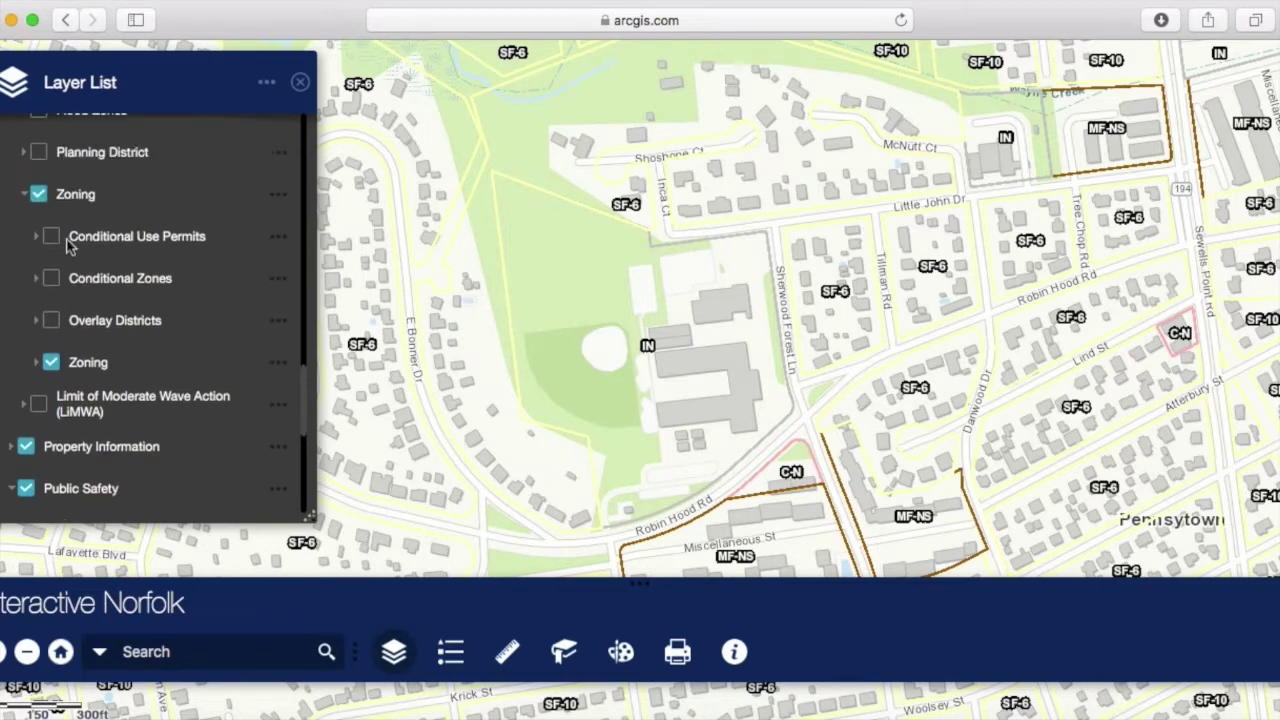
left_click(24, 229)
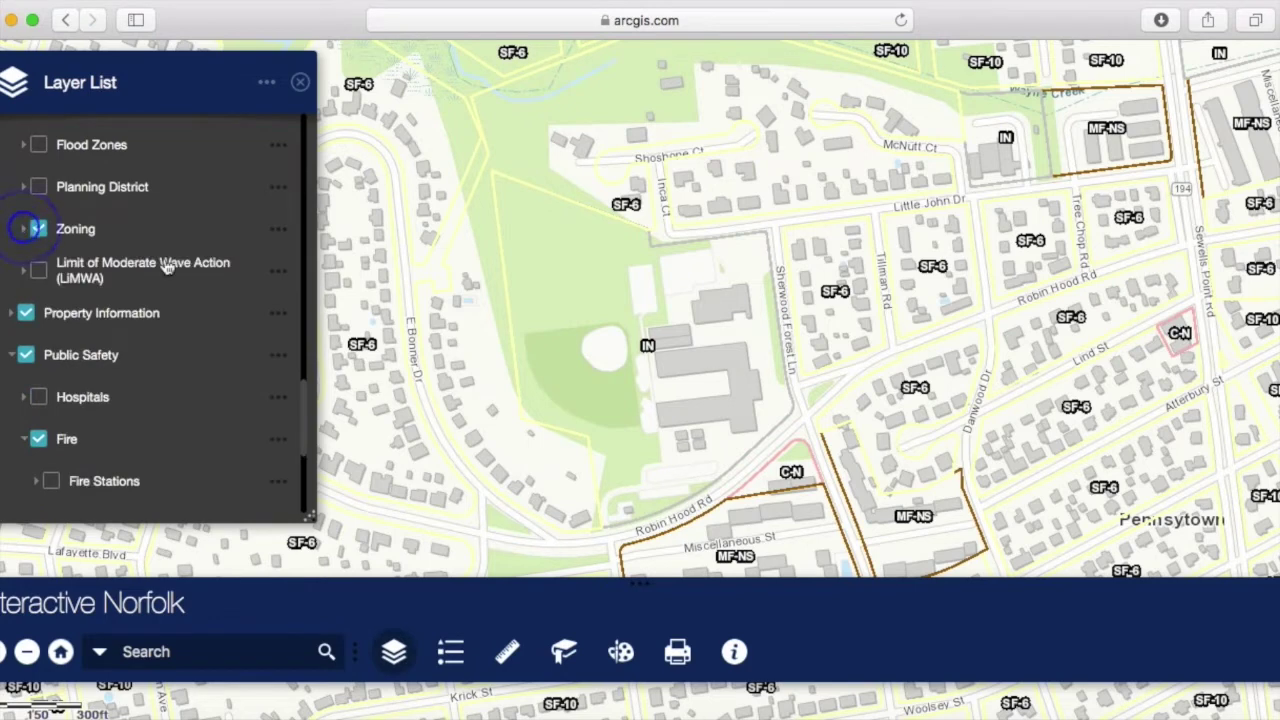
scroll(166, 263, "up", 4)
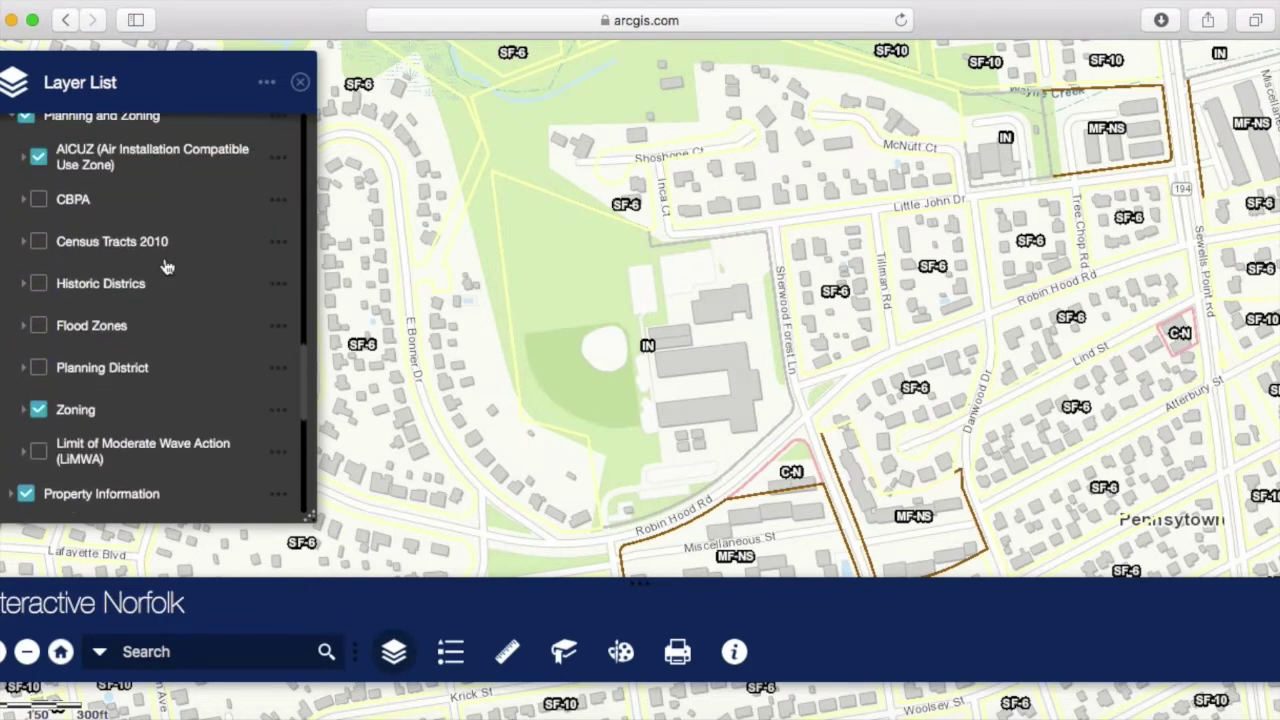
left_click(38, 241)
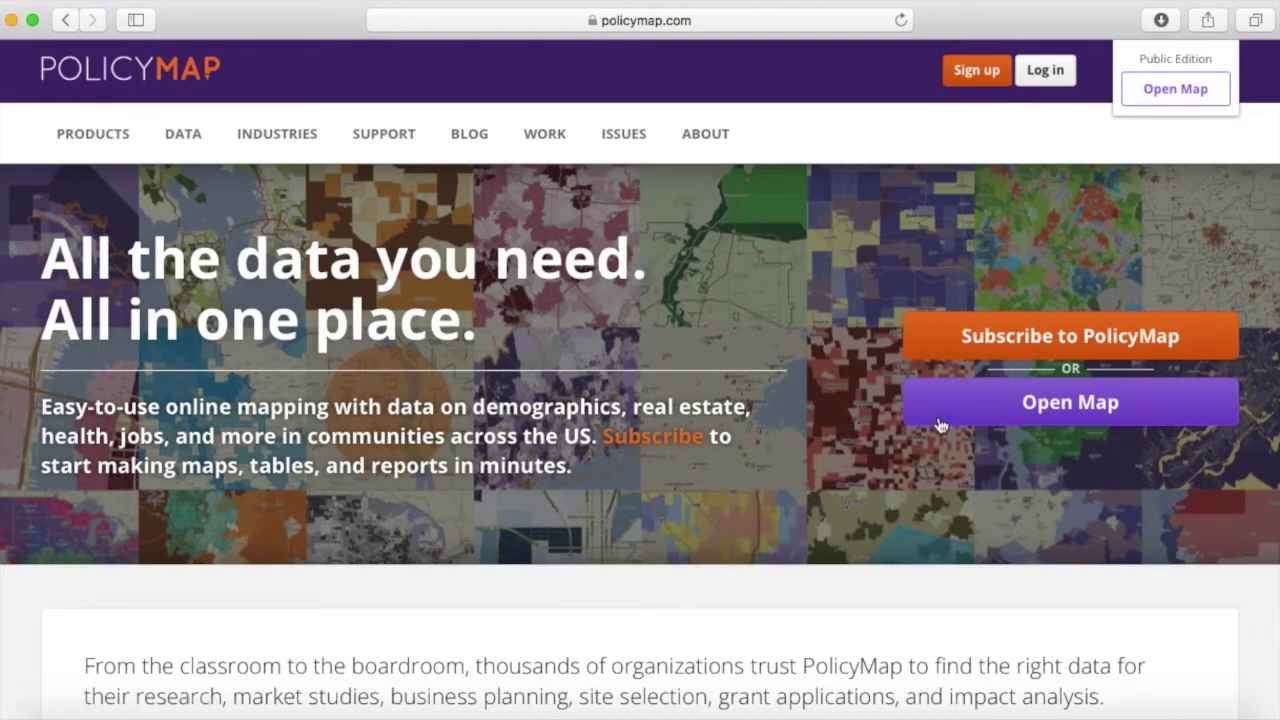
Step: Open the PolicyMap map, locate the zip code 23513, and dismiss its information bubble
left_click(997, 414)
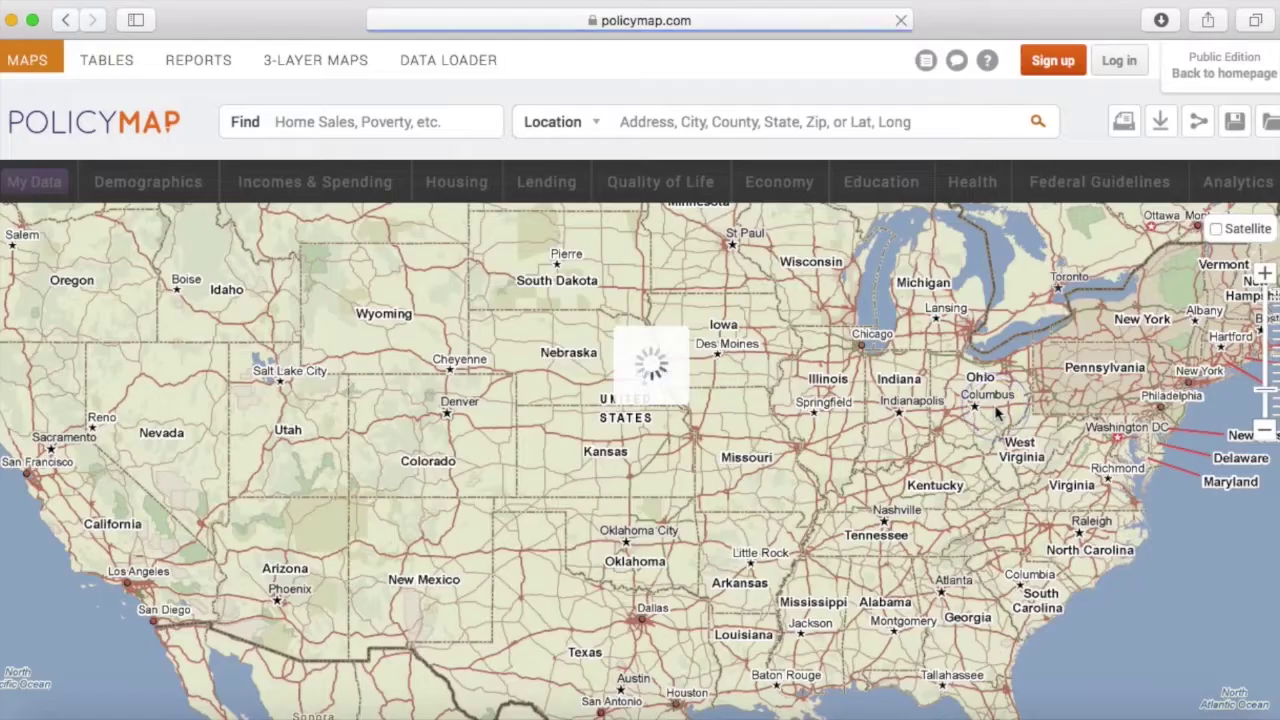
left_click(709, 121)
type("23")
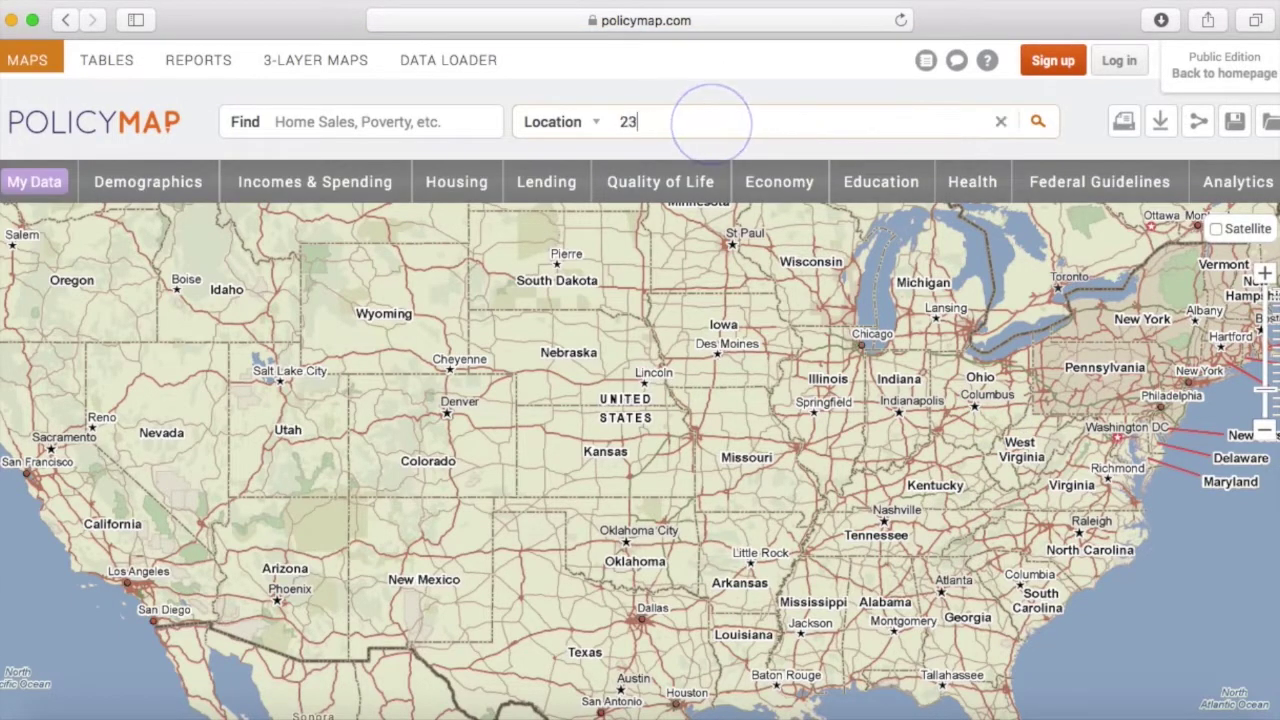
type("513")
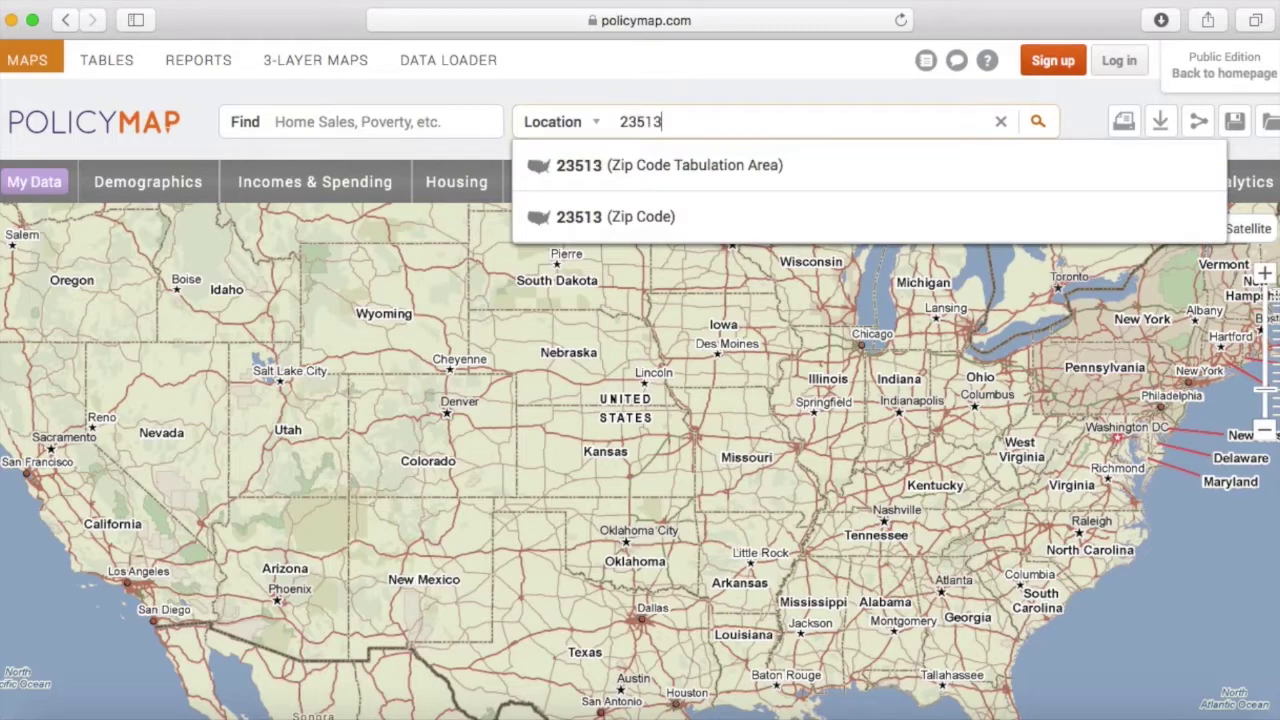
left_click(665, 218)
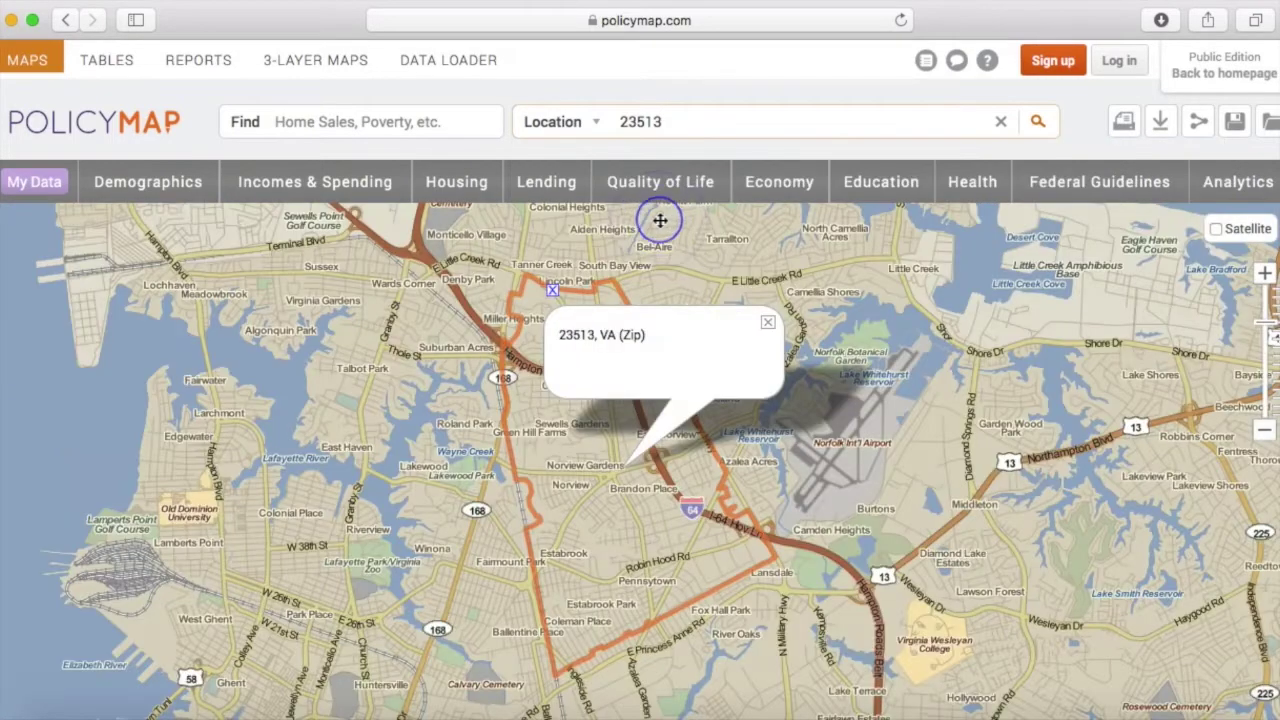
left_click(768, 326)
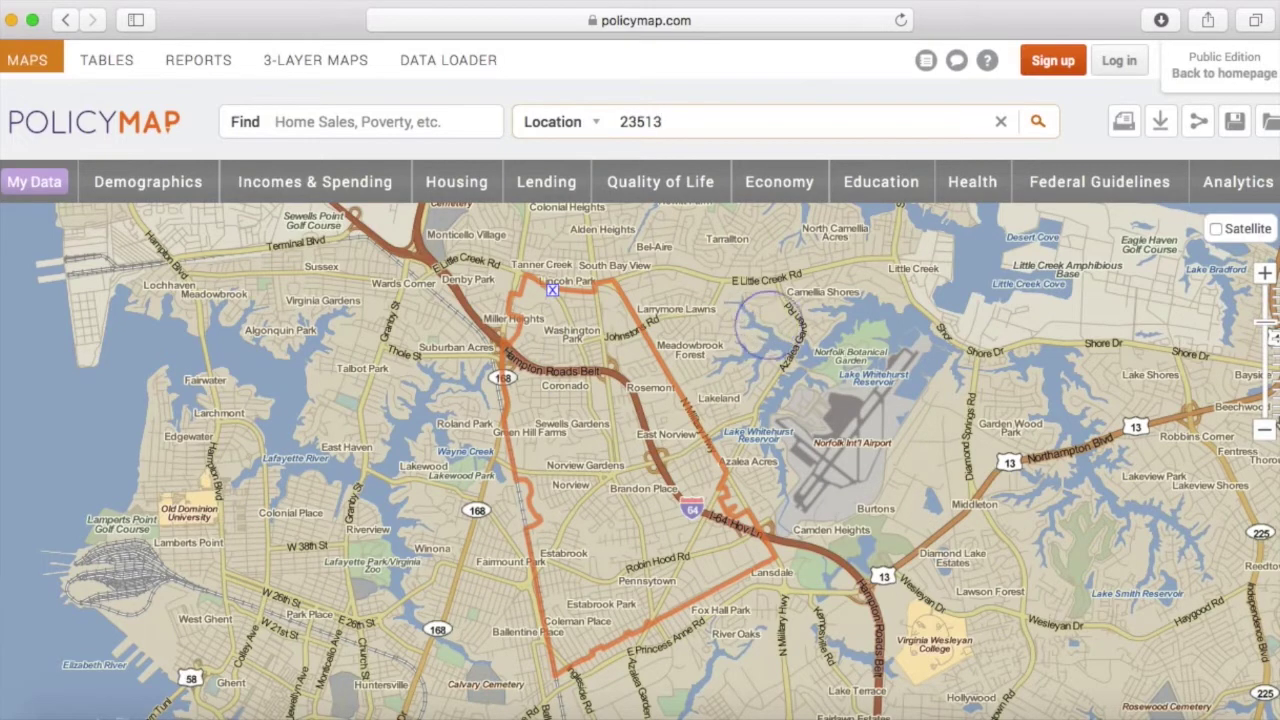
Step: Show the Census Tracts (2010) boundaries on the map
scroll(924, 645, "down", 2)
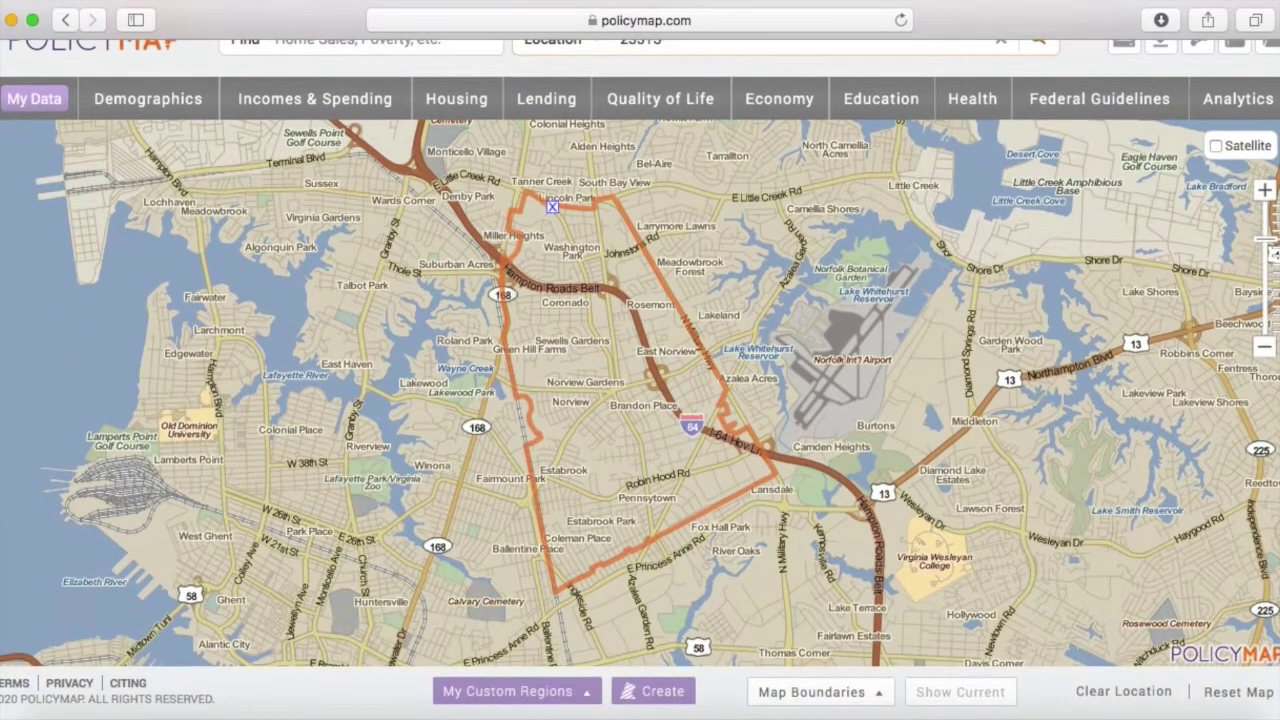
left_click(851, 699)
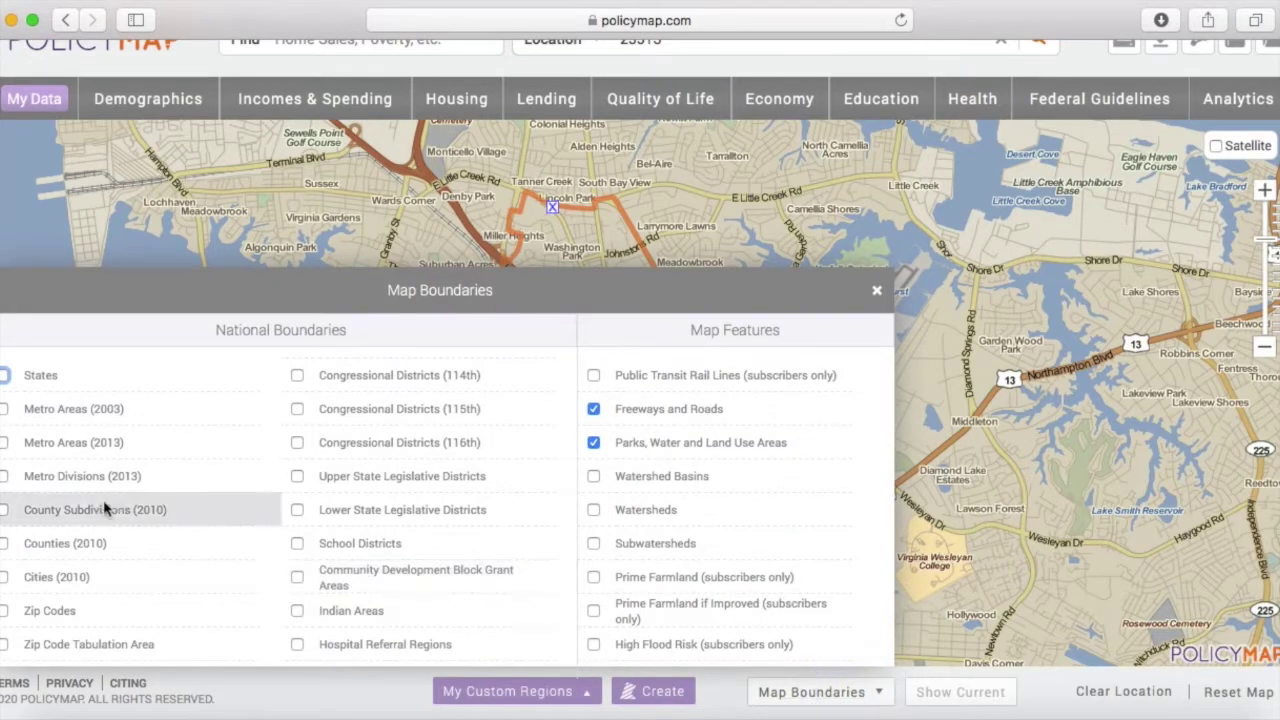
scroll(104, 510, "down", 3)
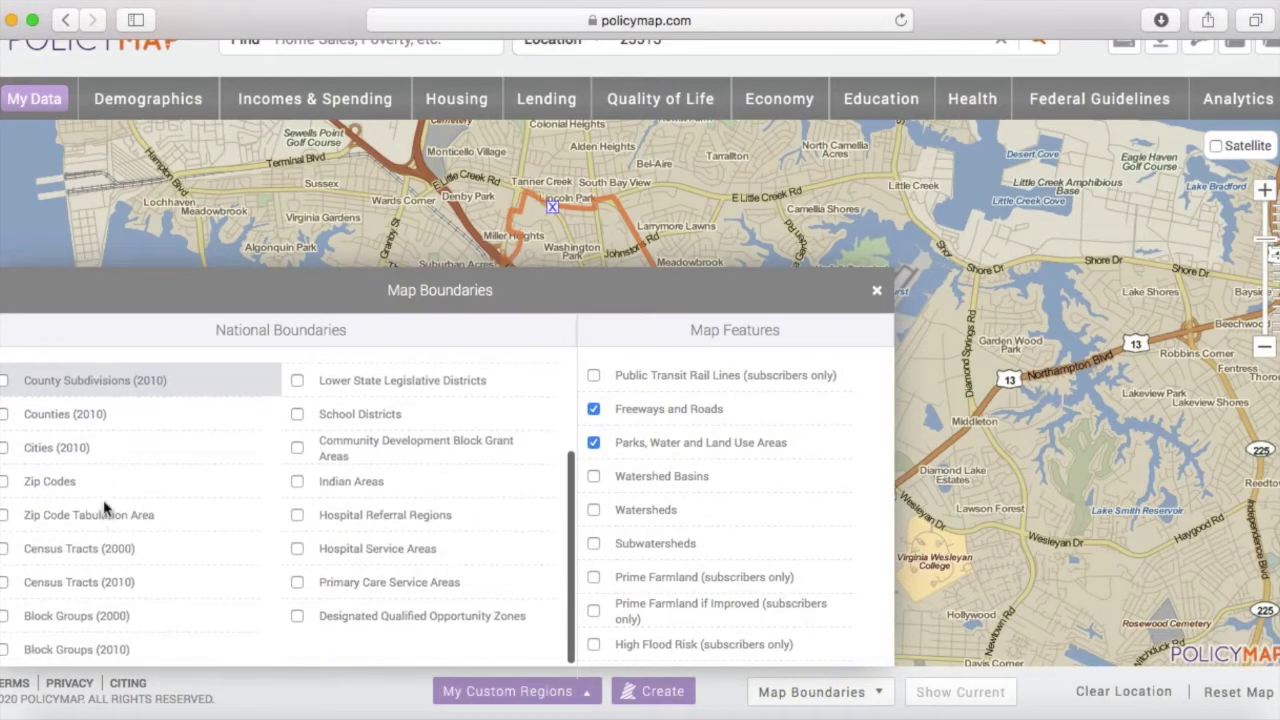
left_click(5, 588)
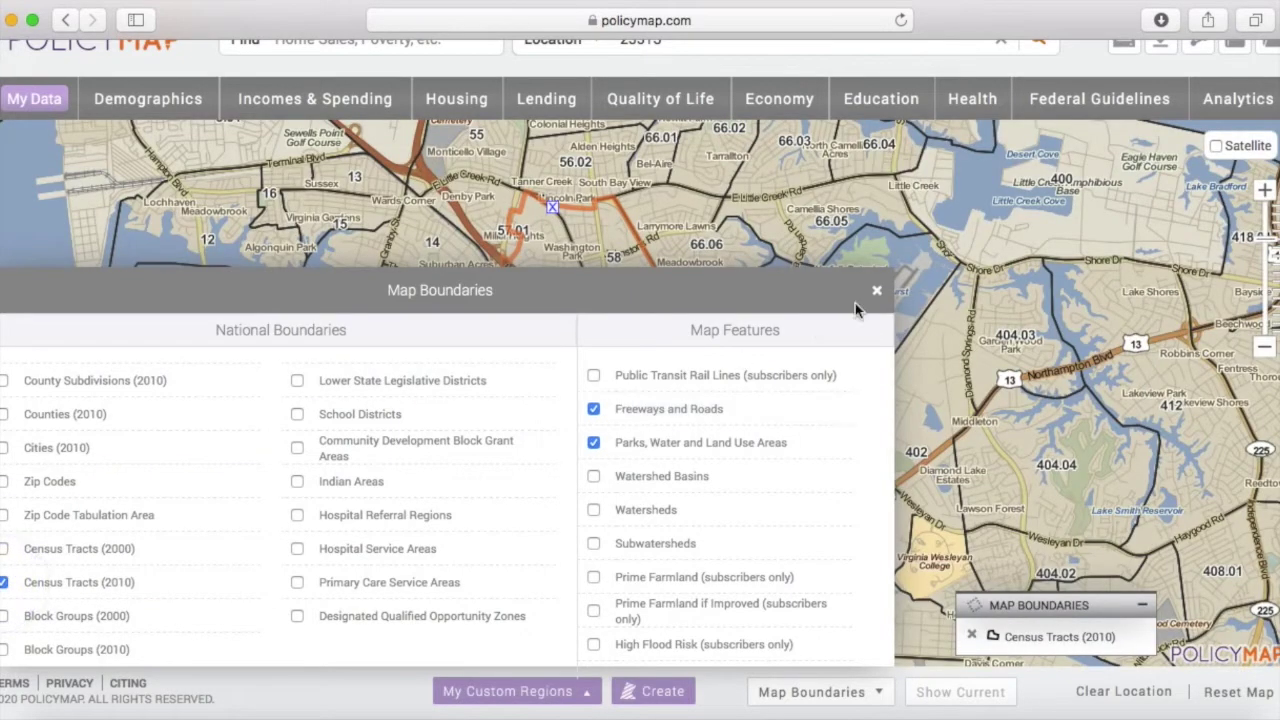
left_click(876, 290)
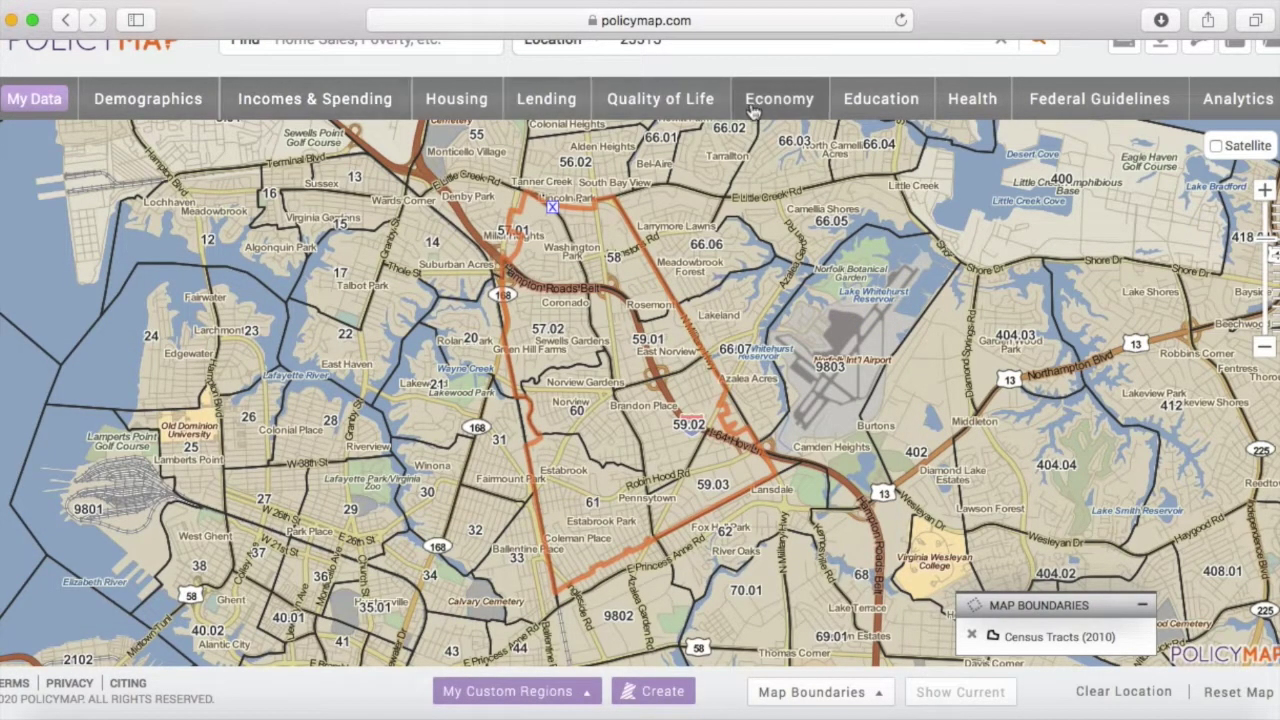
Step: Select the CDBG Activity Locations data points from the Federal Guidelines data
left_click(1064, 100)
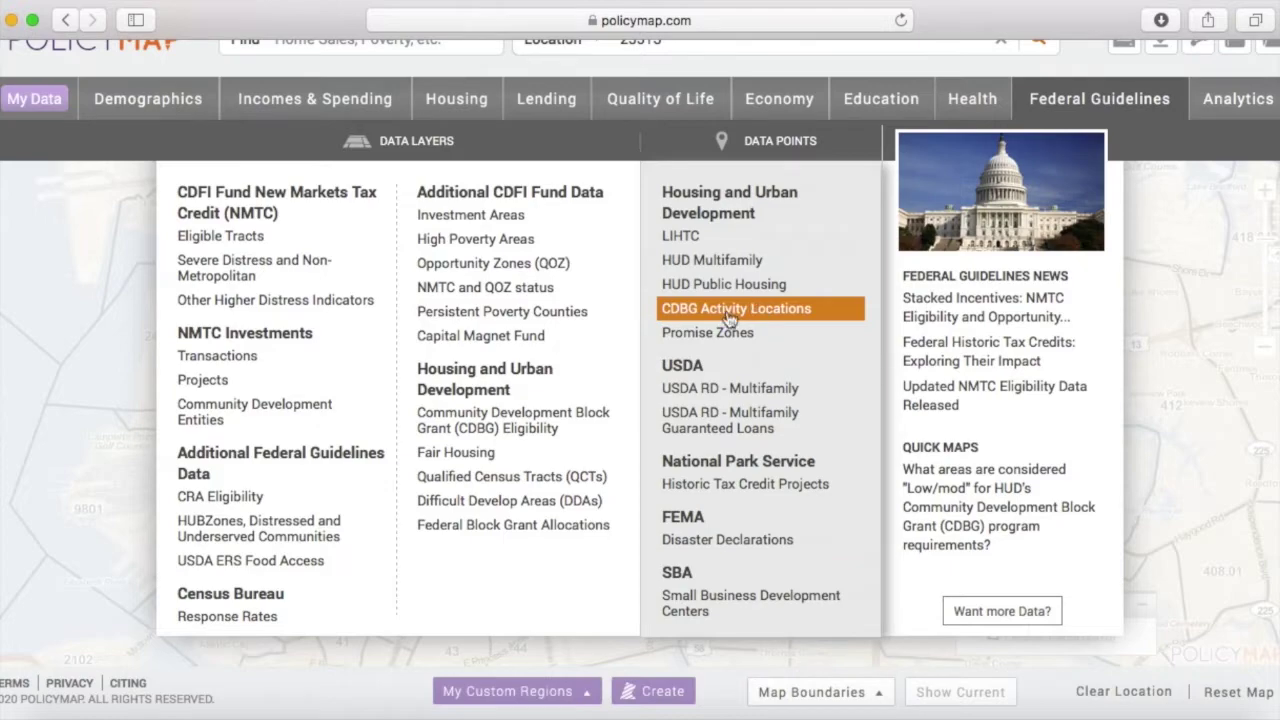
left_click(713, 320)
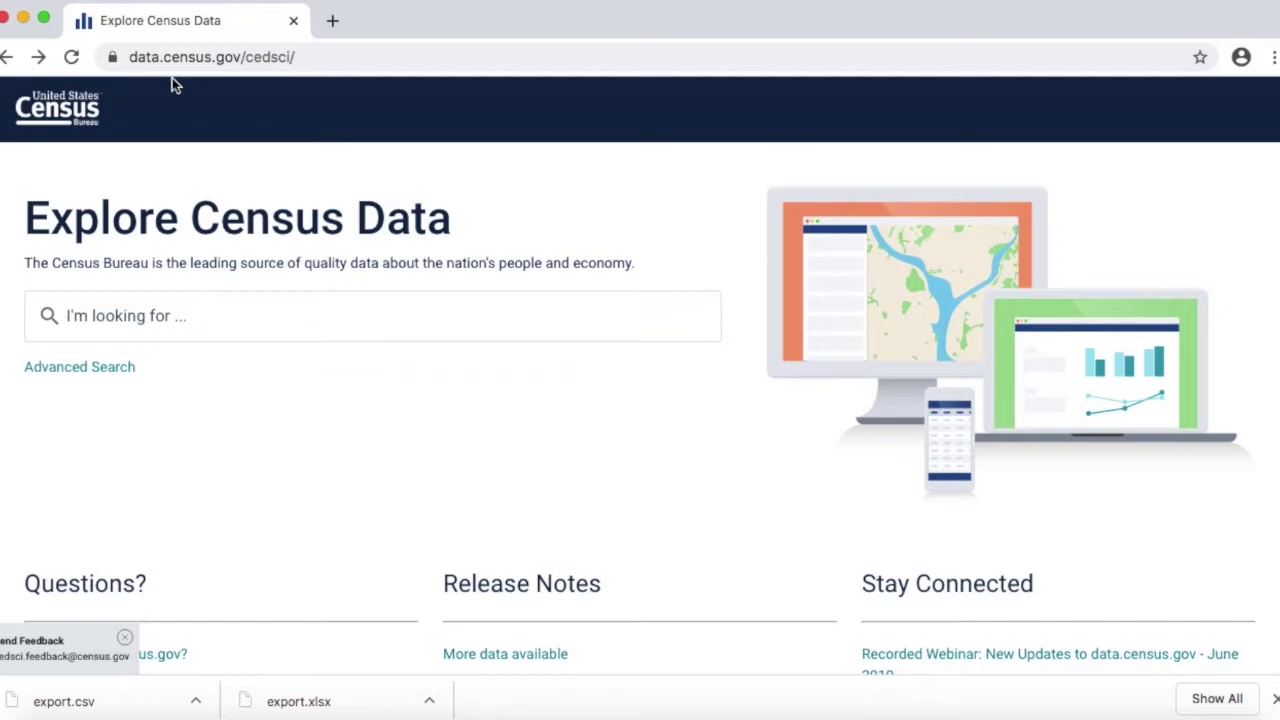
Step: Open the Census advanced search and choose Tract as the geography filter
left_click(100, 370)
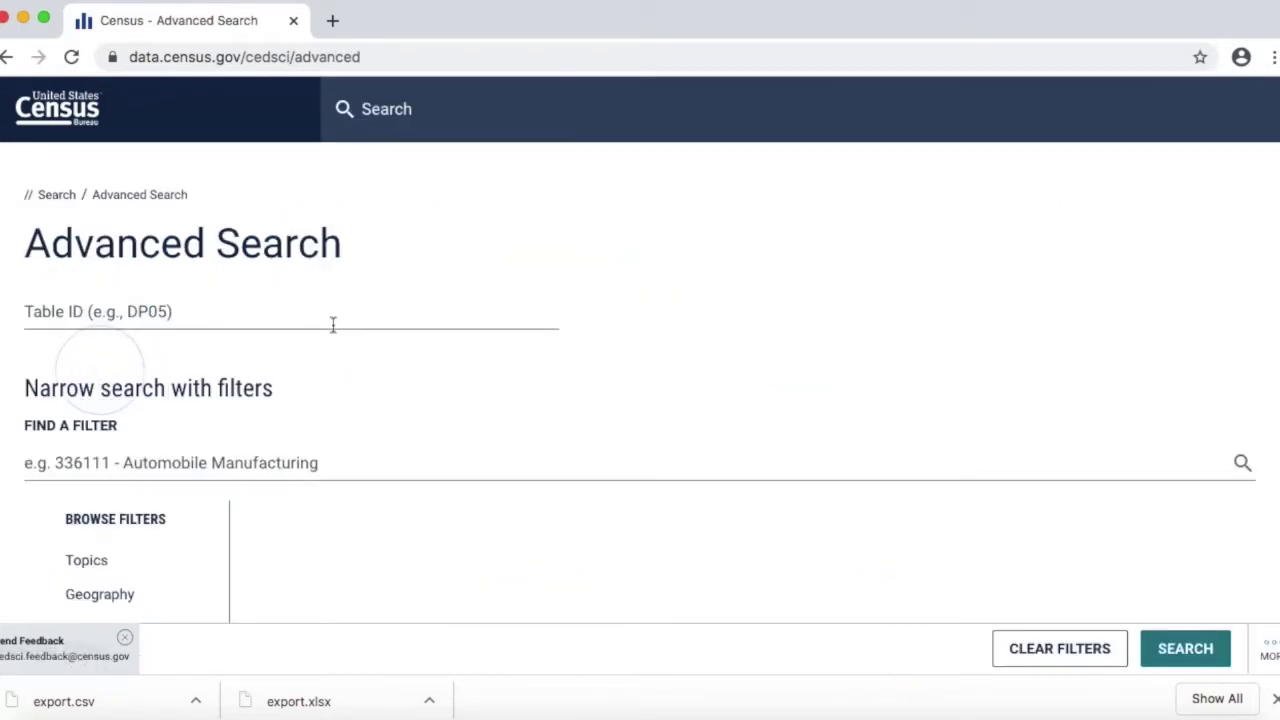
scroll(331, 323, "down", 3)
scroll(331, 323, "down", 2)
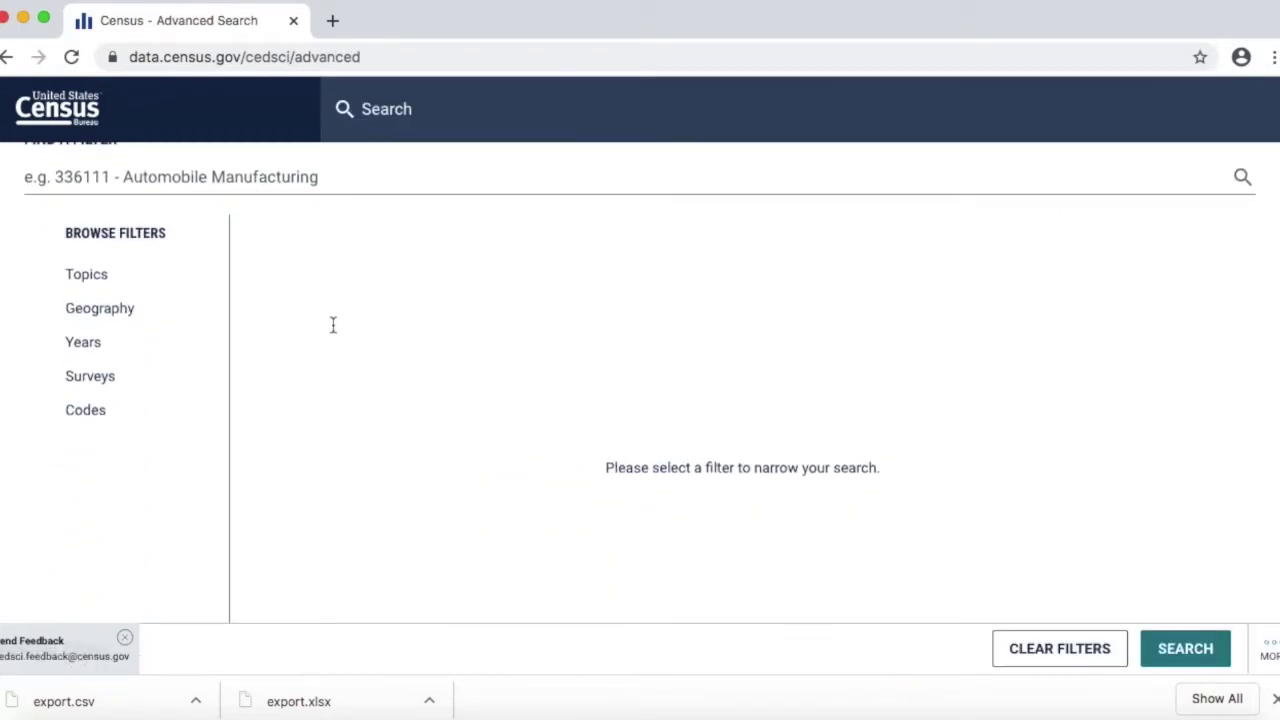
left_click(138, 309)
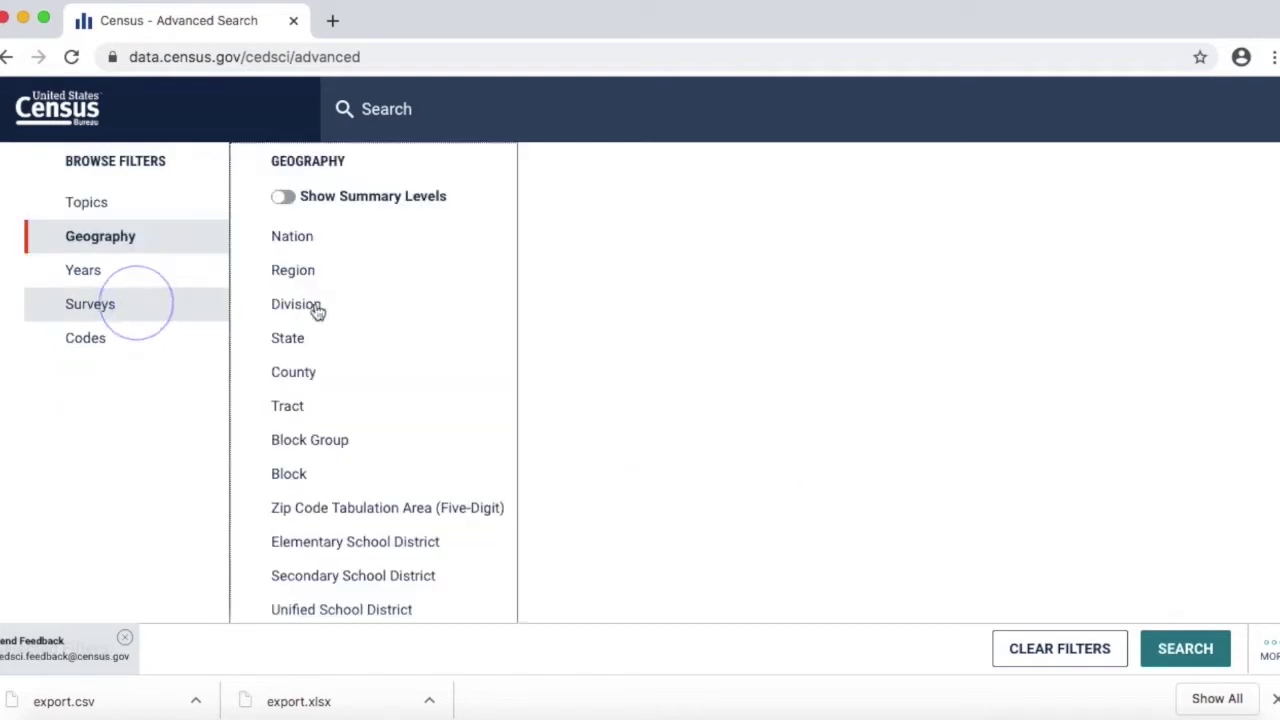
scroll(389, 328, "down", 2)
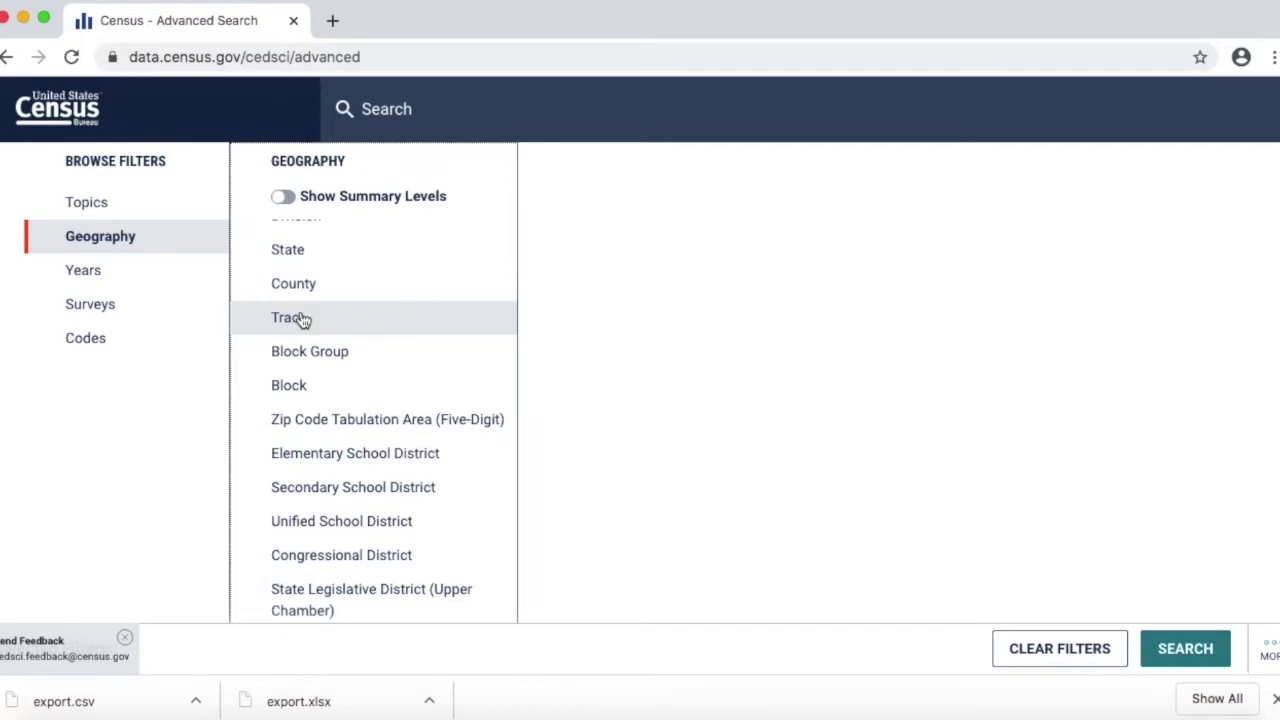
left_click(303, 320)
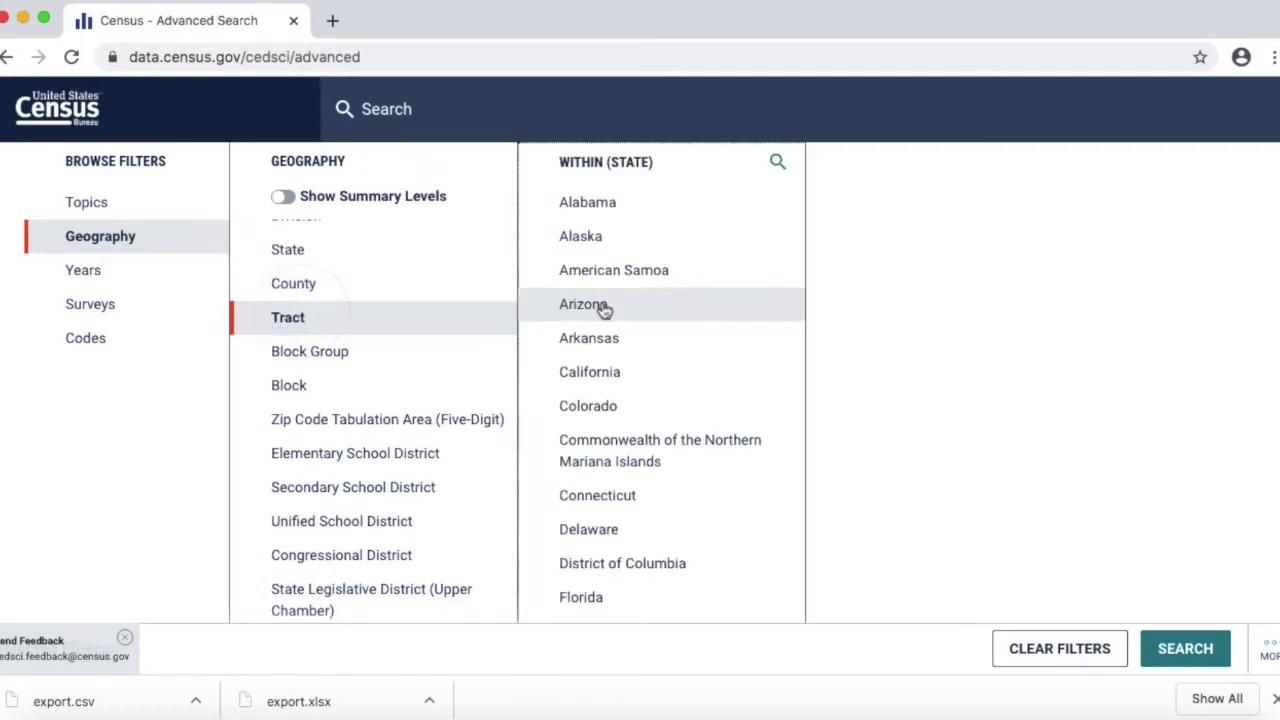
Step: Narrow the tract filter to the state of Virginia and then to Norfolk city, Virginia
scroll(603, 310, "down", 10)
scroll(603, 310, "down", 8)
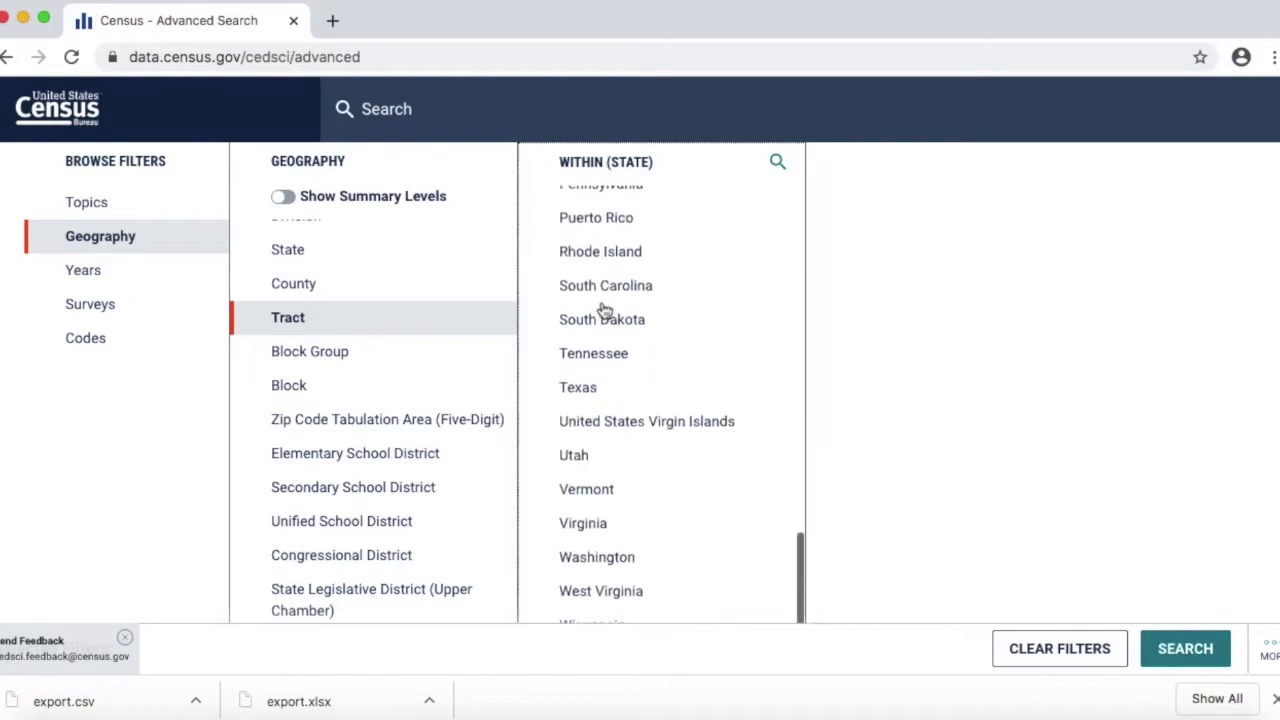
scroll(603, 310, "down", 1)
left_click(593, 512)
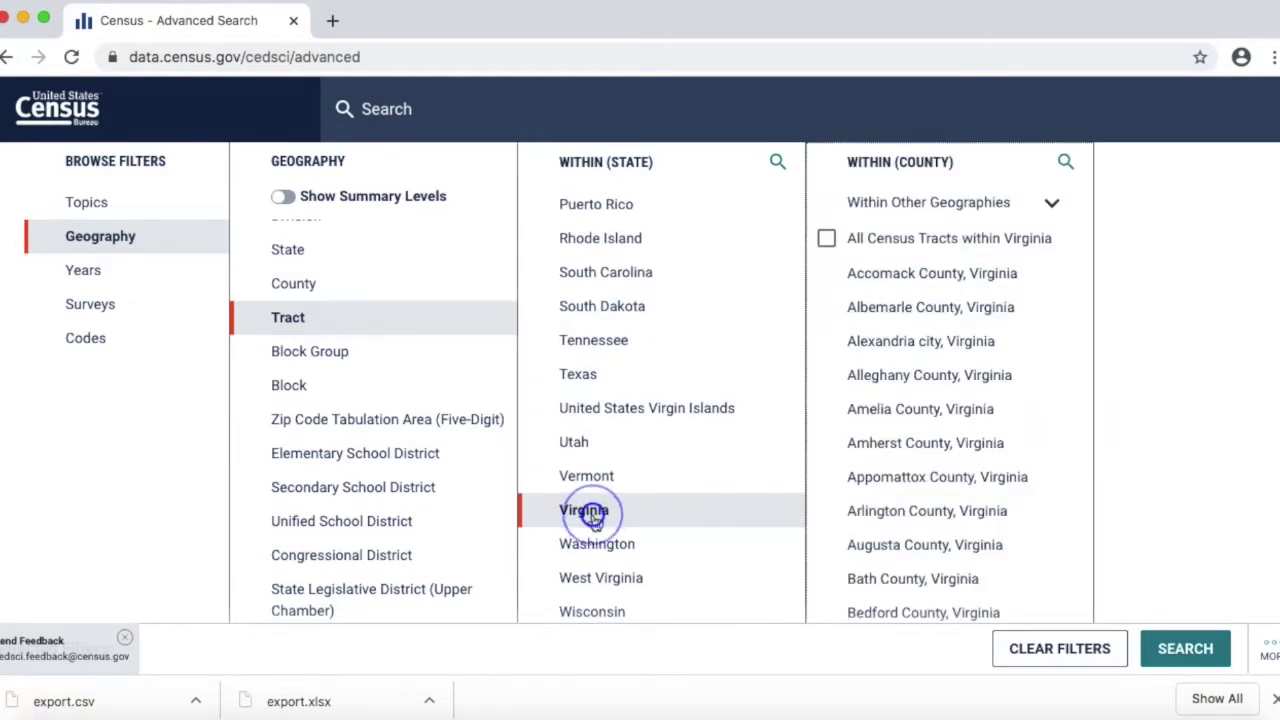
scroll(900, 386, "down", 7)
scroll(900, 386, "down", 15)
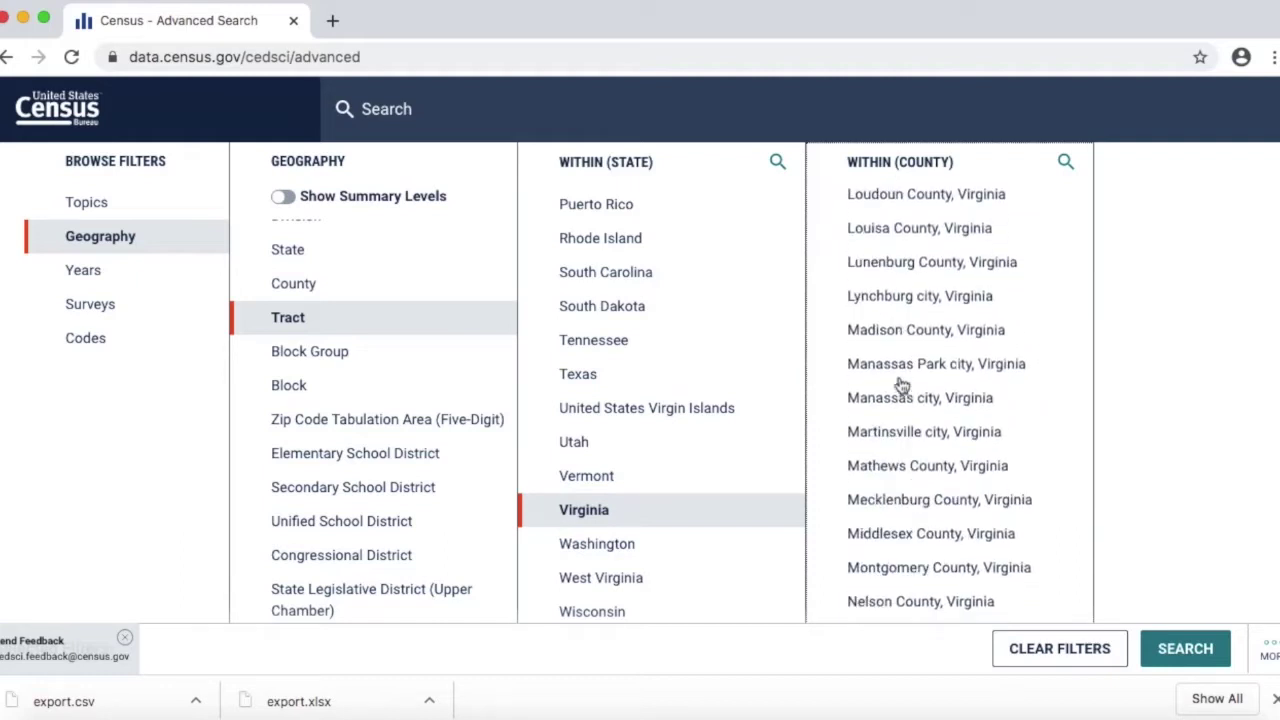
scroll(901, 386, "down", 4)
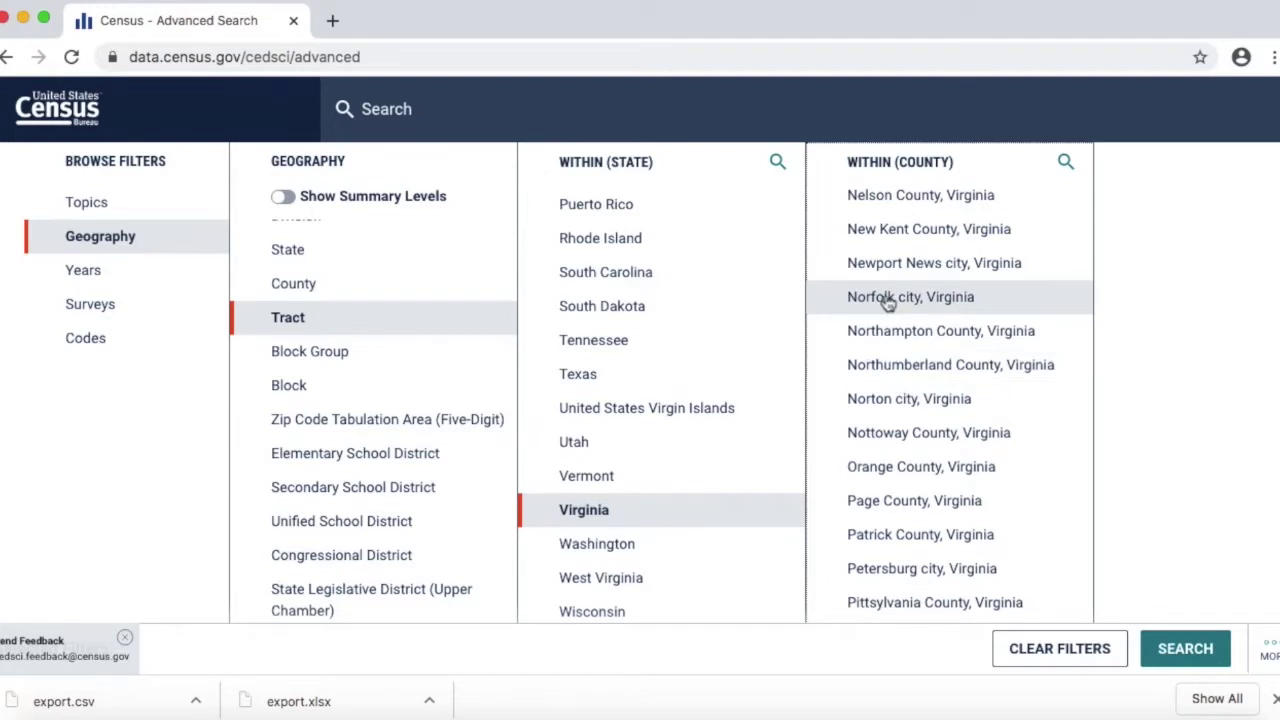
left_click(886, 297)
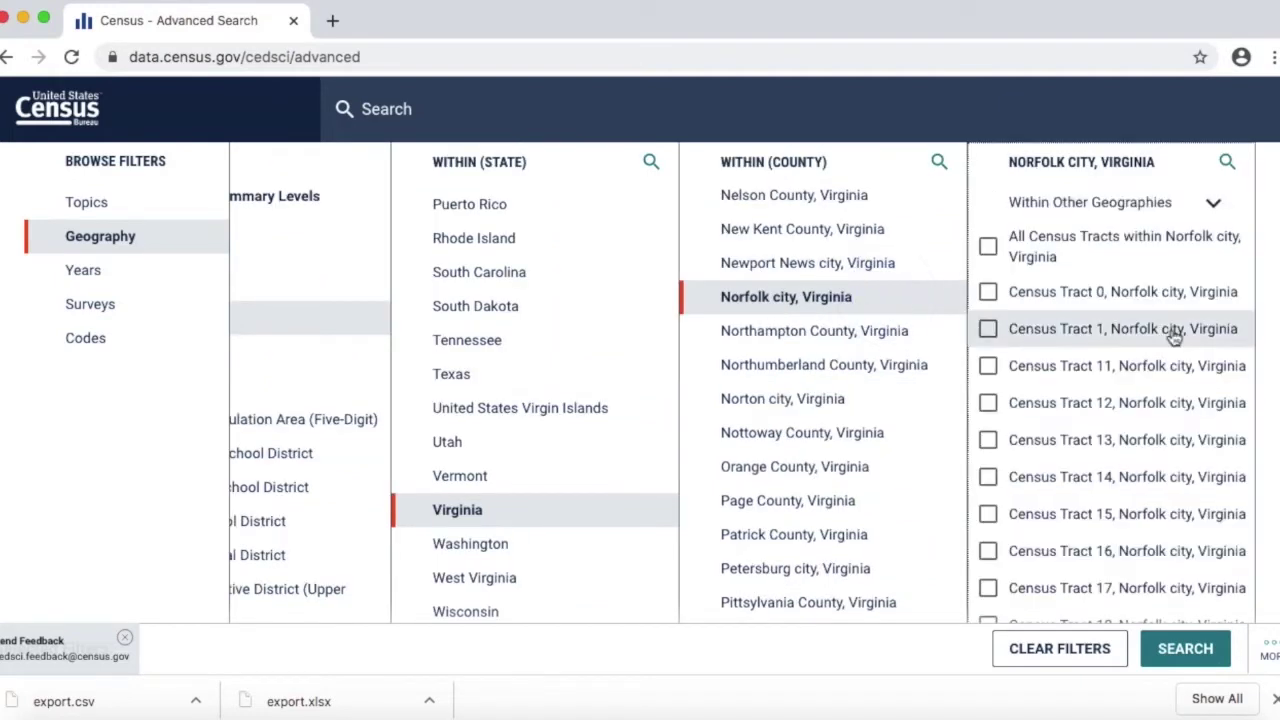
Step: Select Census Tract 61, Norfolk city, Virginia, and run the search
scroll(1174, 337, "down", 15)
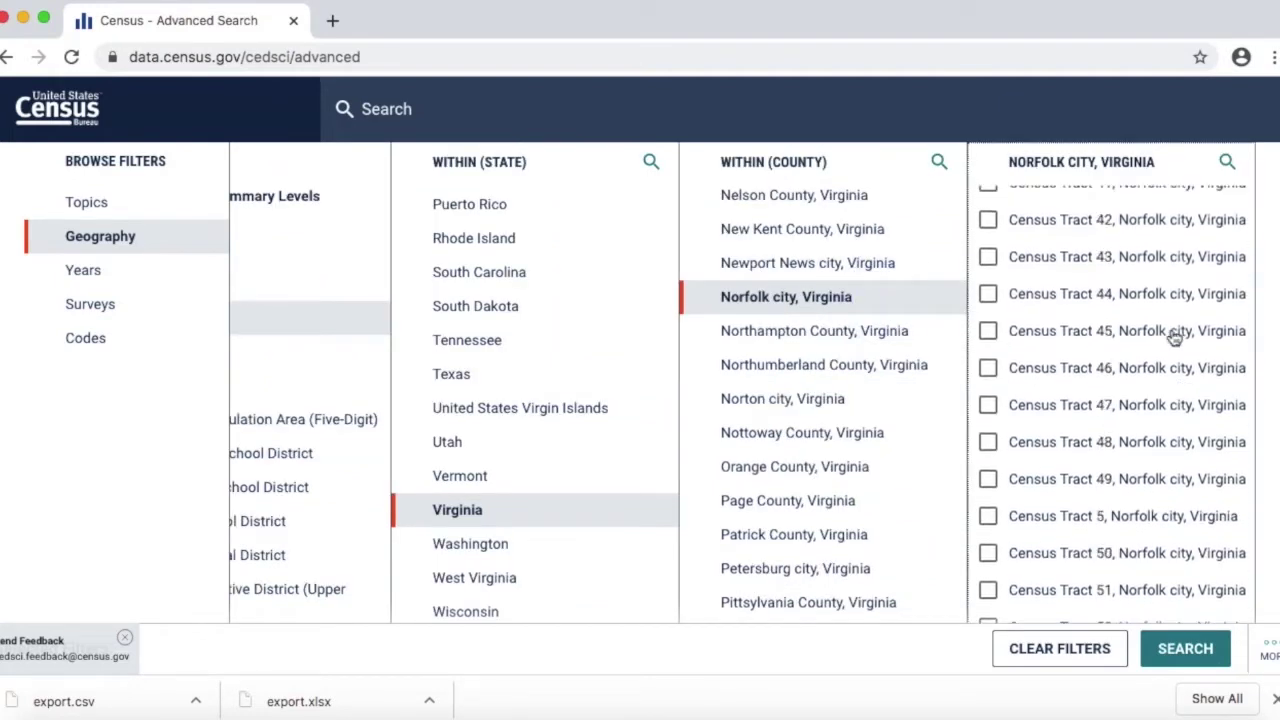
scroll(1174, 337, "down", 10)
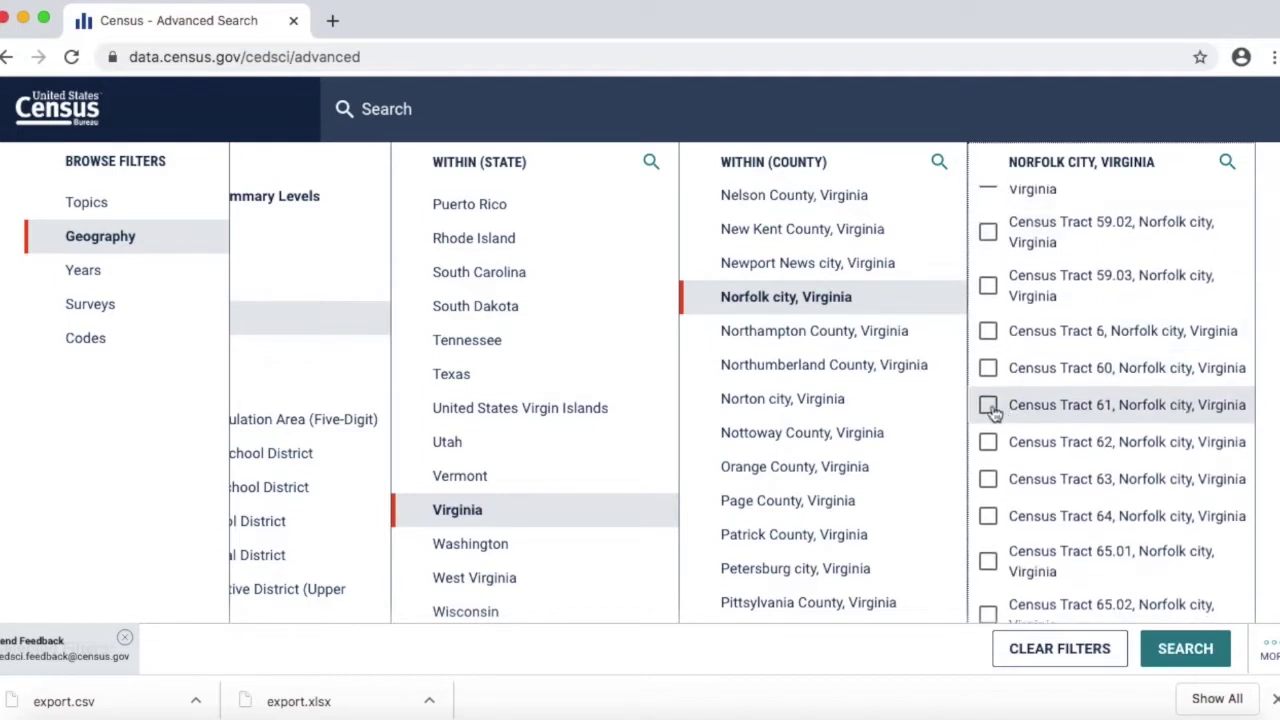
left_click(989, 406)
left_click(1185, 648)
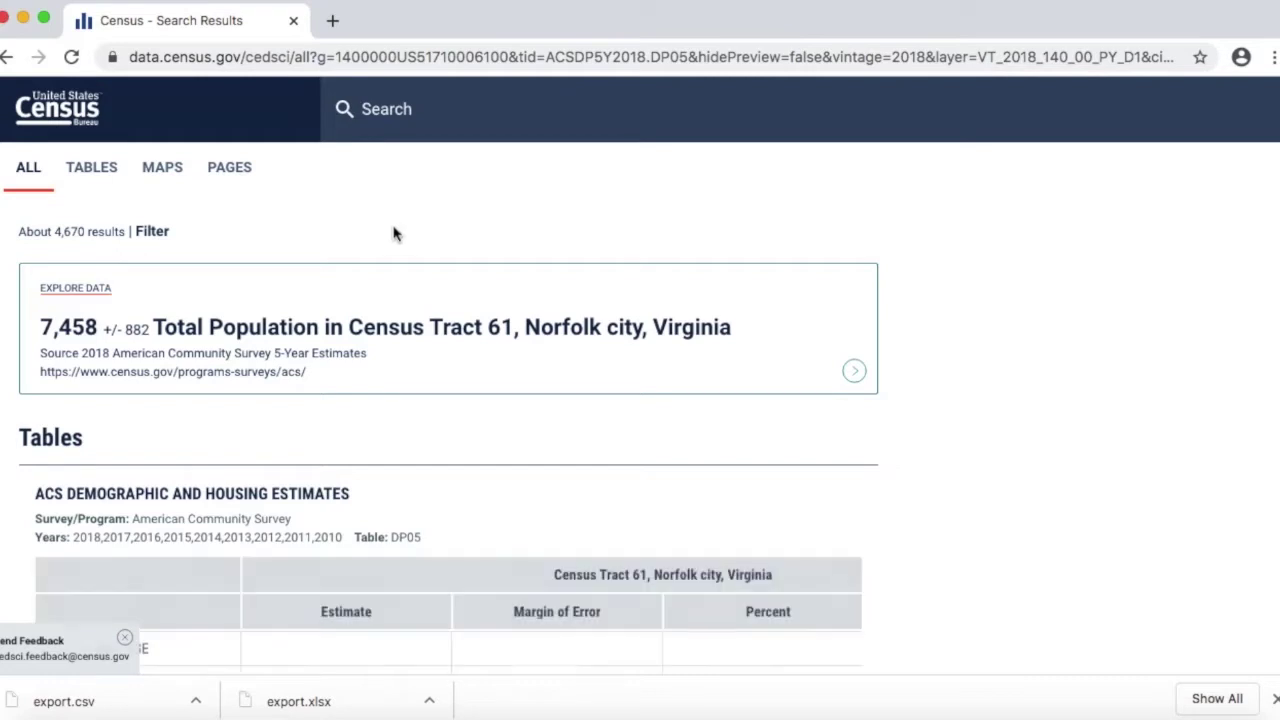
Step: Hide the margin of error columns in the ACS Demographic and Housing Estimates table and return to the table results
left_click(92, 168)
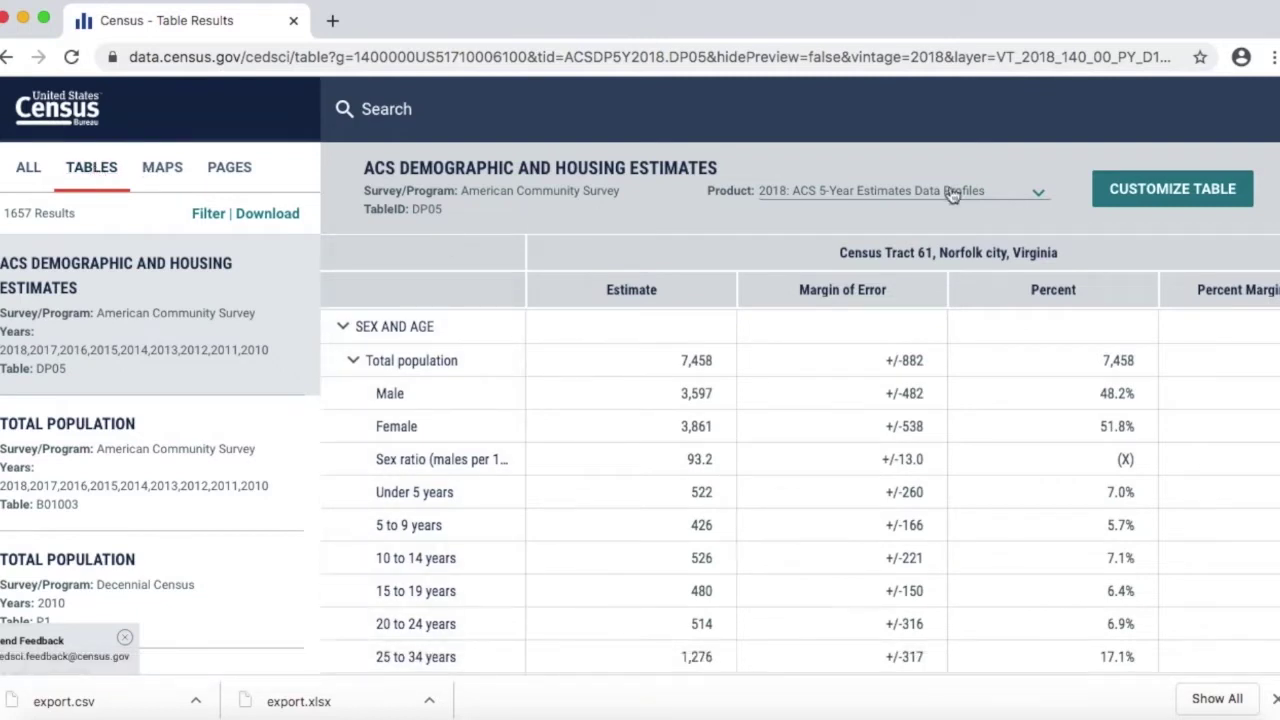
left_click(1160, 200)
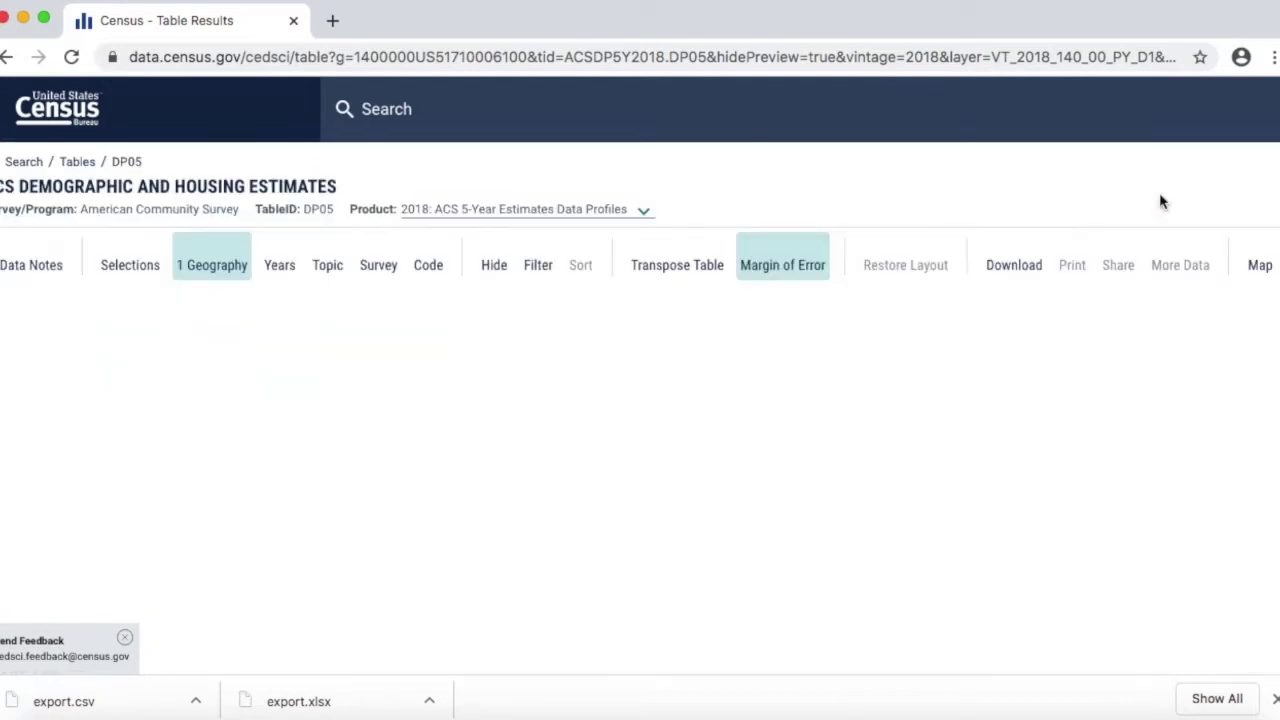
left_click(786, 264)
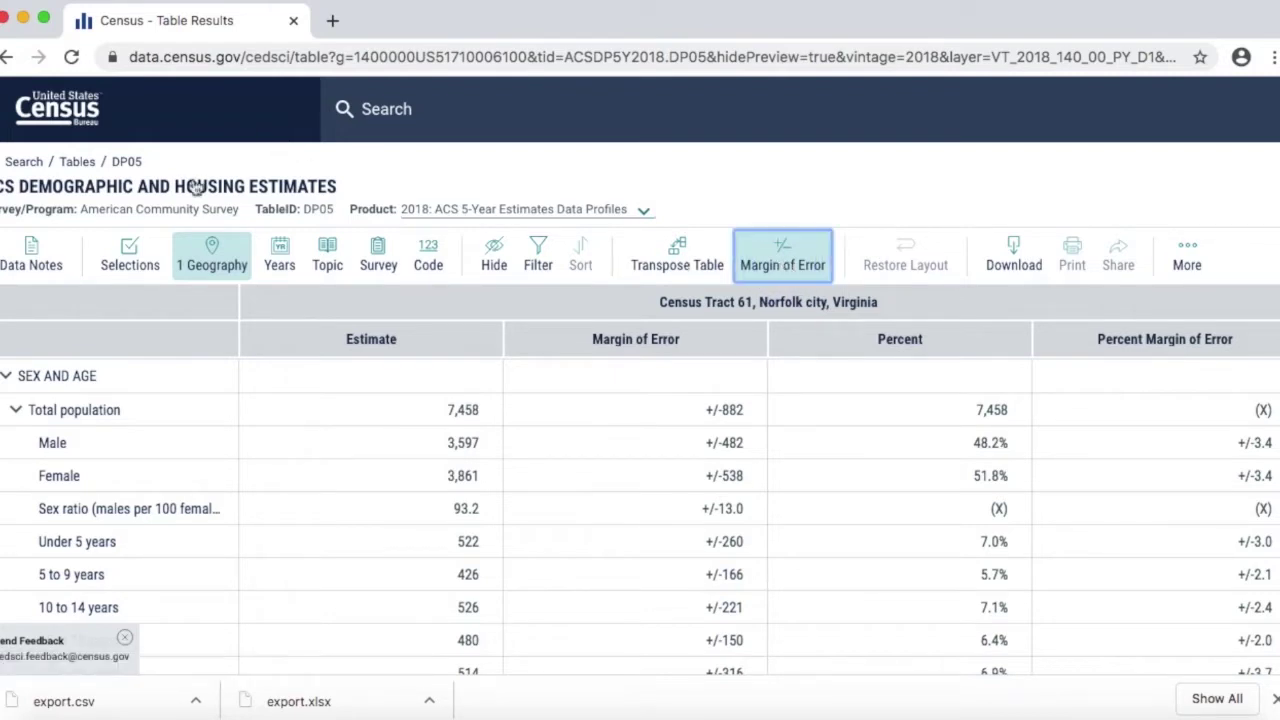
left_click(80, 166)
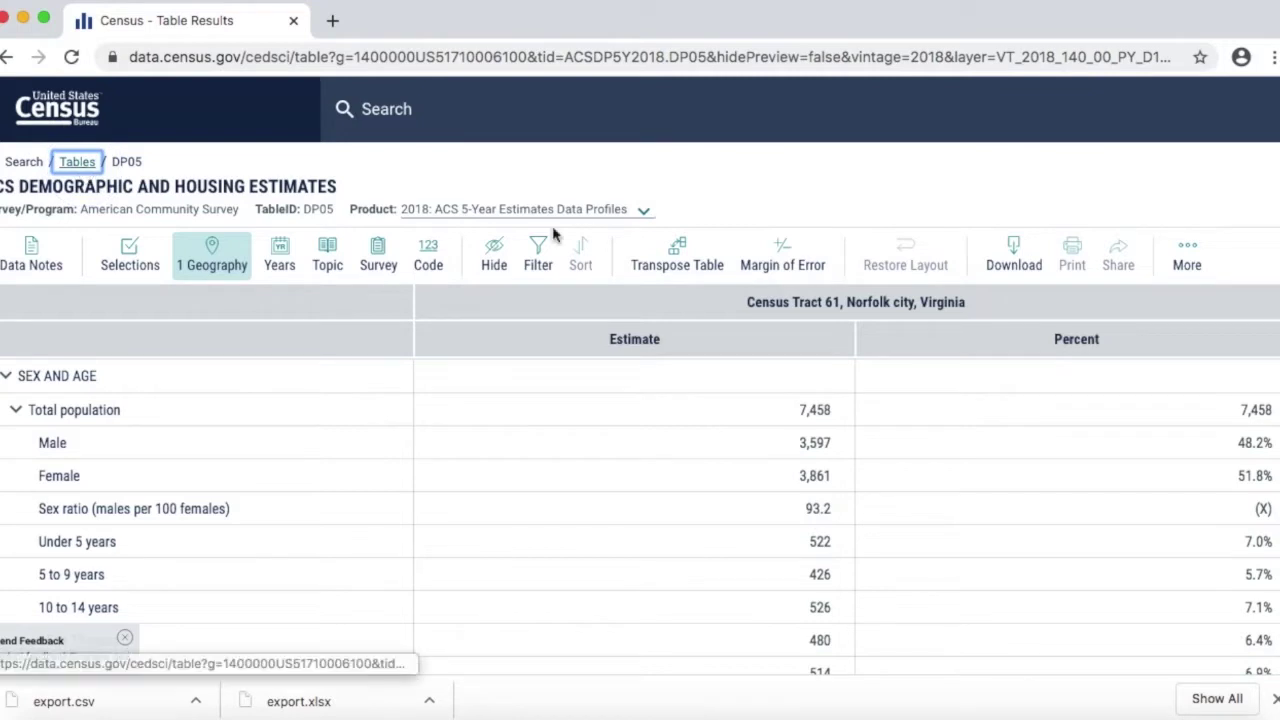
left_click(78, 163)
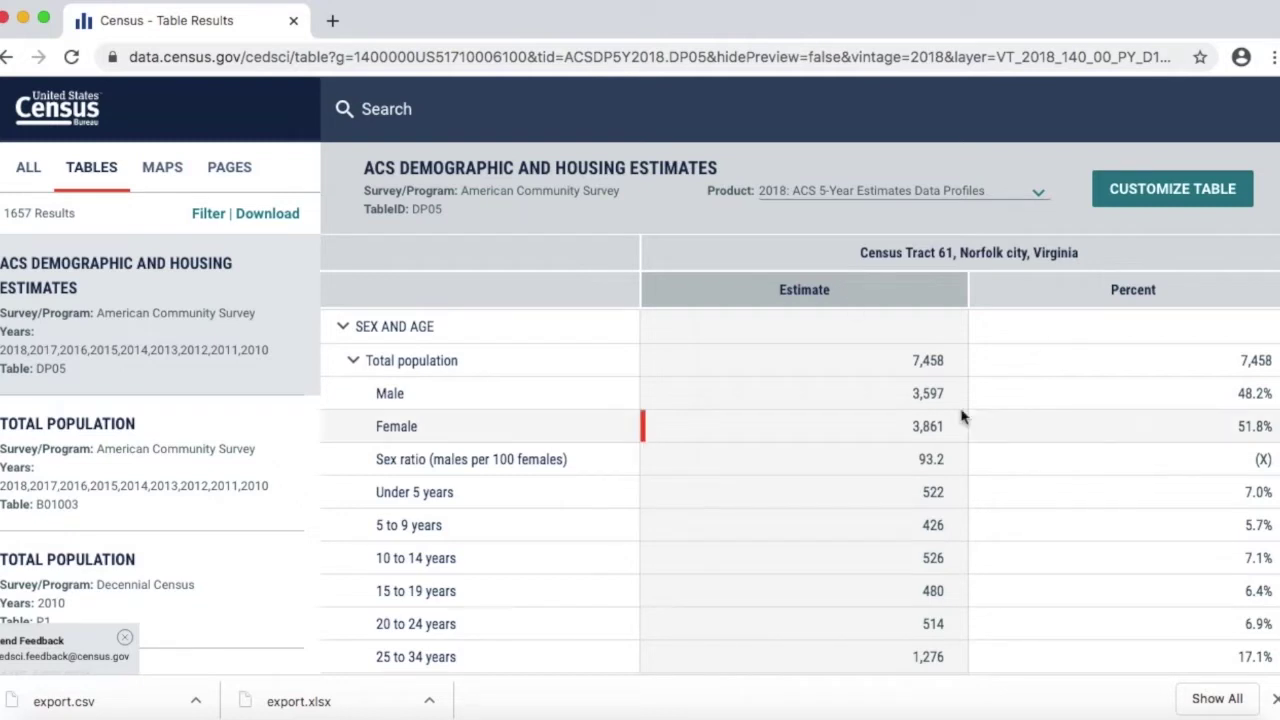
Step: Examine the age, race, Hispanic or Latino and voting-age sections of the demographic and housing table for Census Tract 61
scroll(1104, 393, "down", 5)
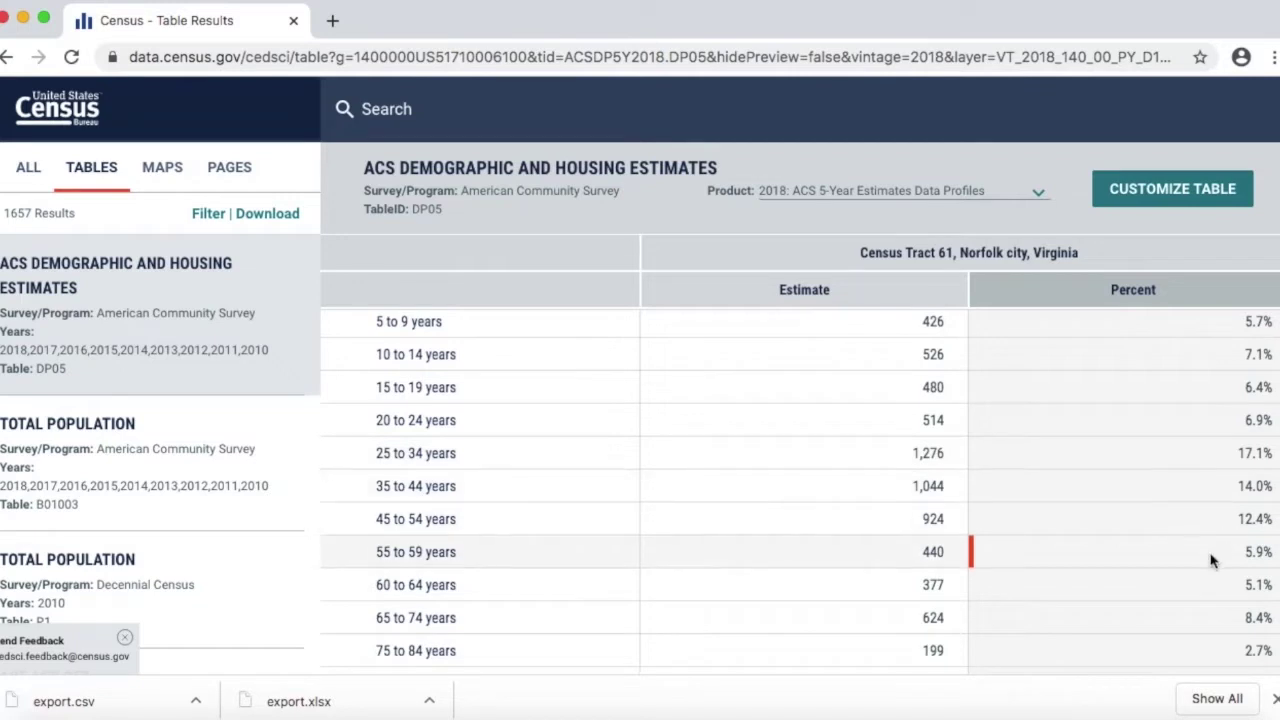
scroll(934, 450, "down", 5)
scroll(935, 453, "down", 5)
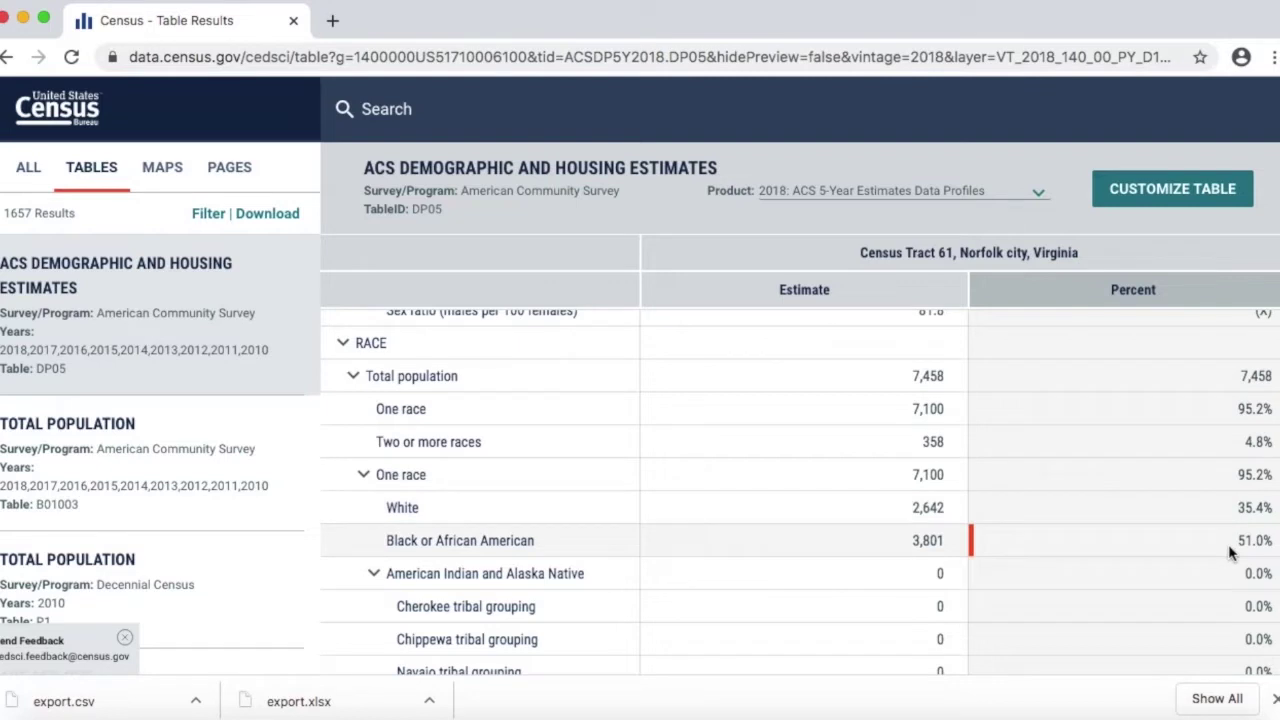
scroll(1029, 471, "down", 5)
scroll(1029, 474, "down", 4)
scroll(1029, 474, "down", 3)
scroll(1029, 474, "down", 4)
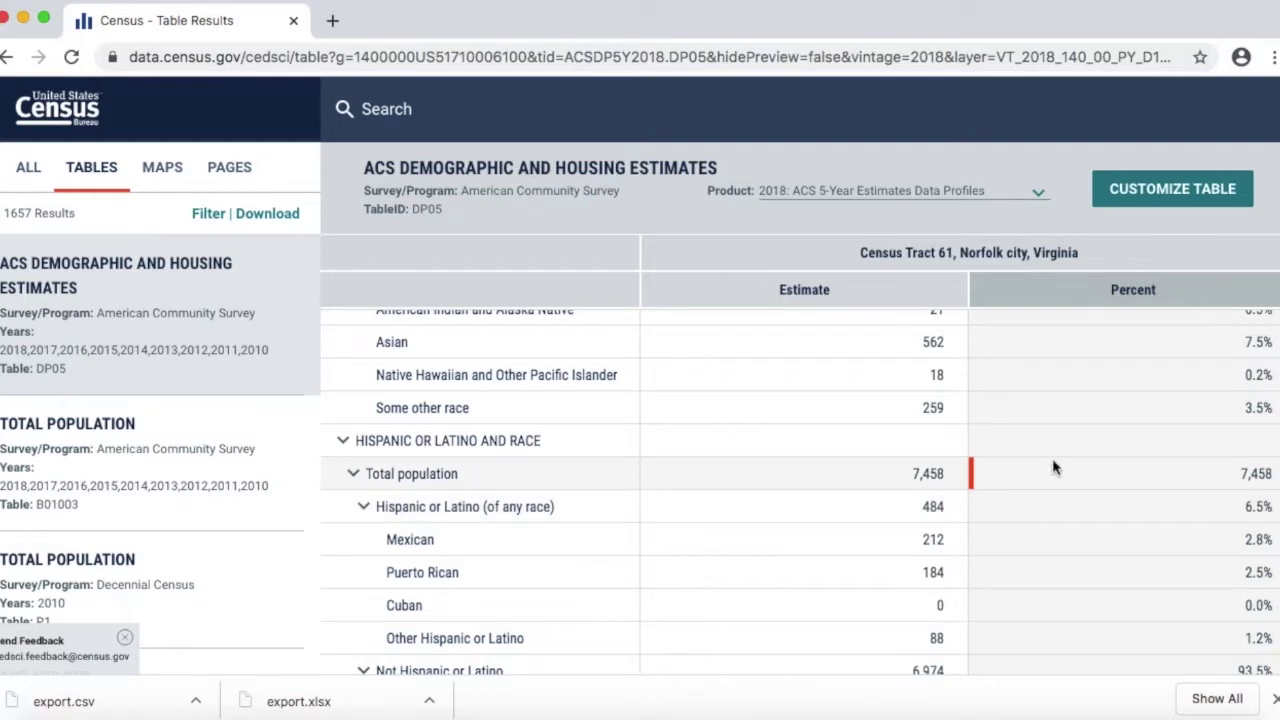
scroll(1052, 467, "down", 8)
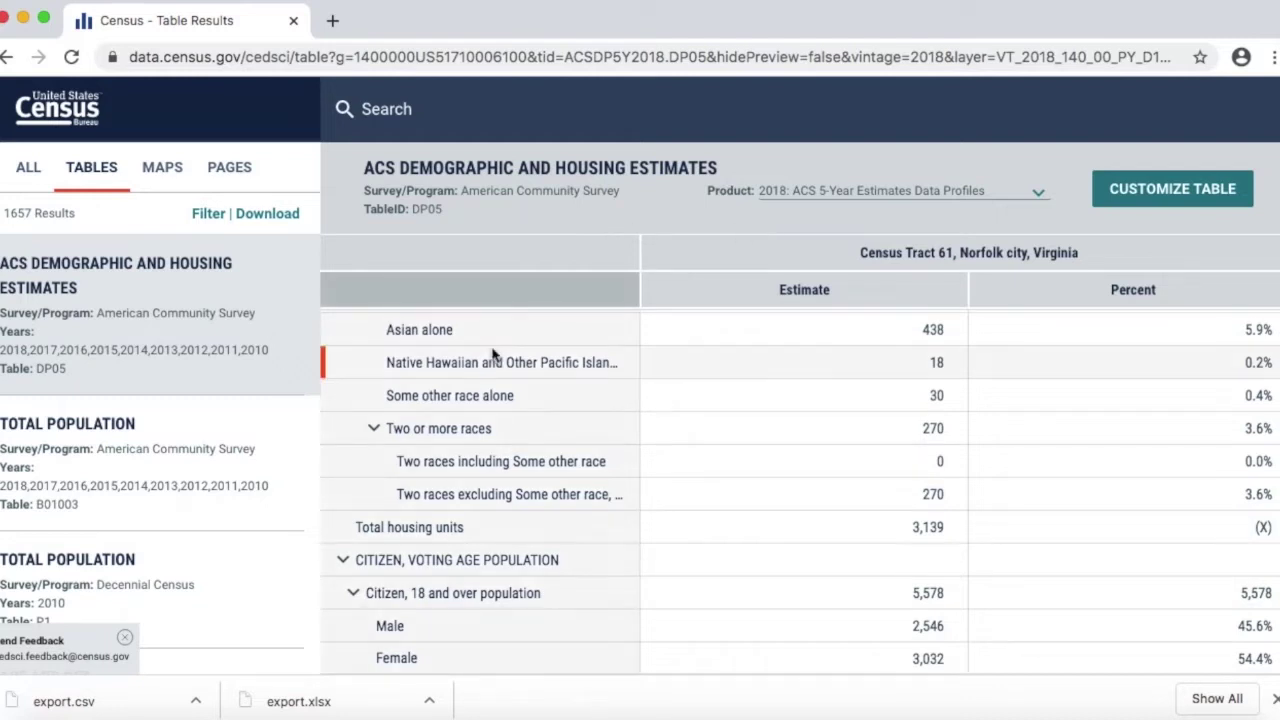
scroll(532, 385, "up", 15)
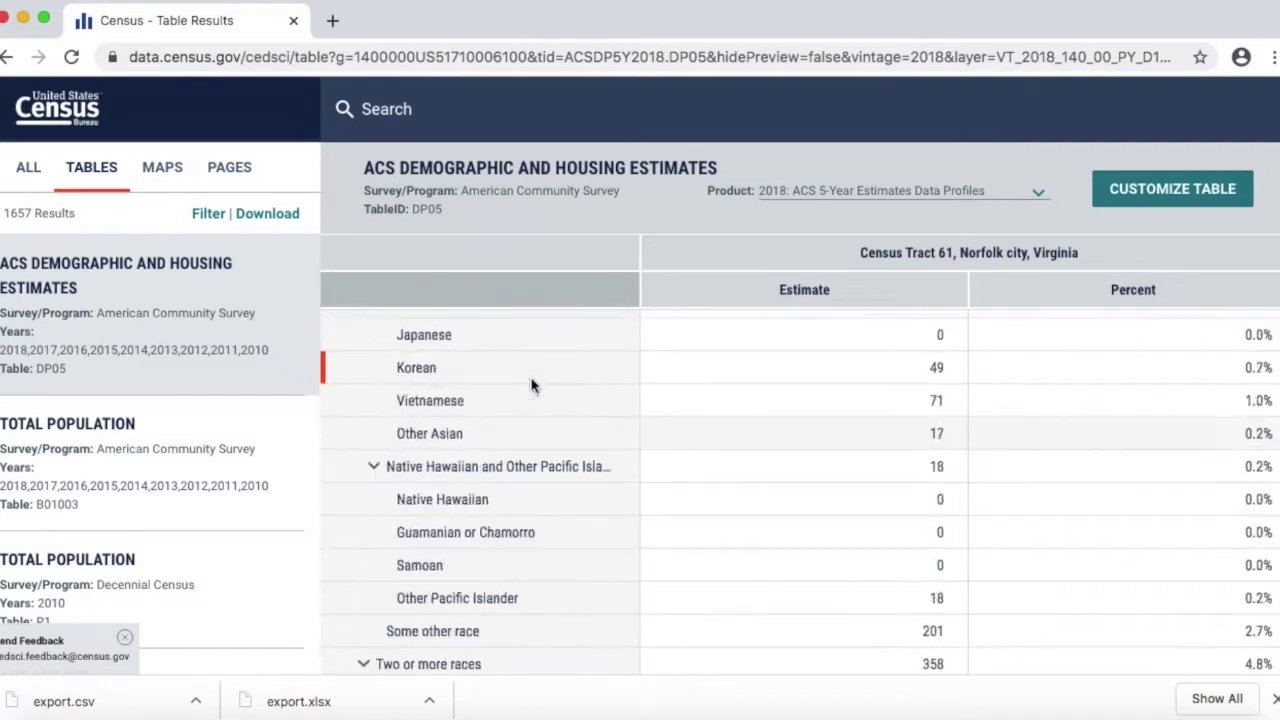
scroll(532, 385, "up", 20)
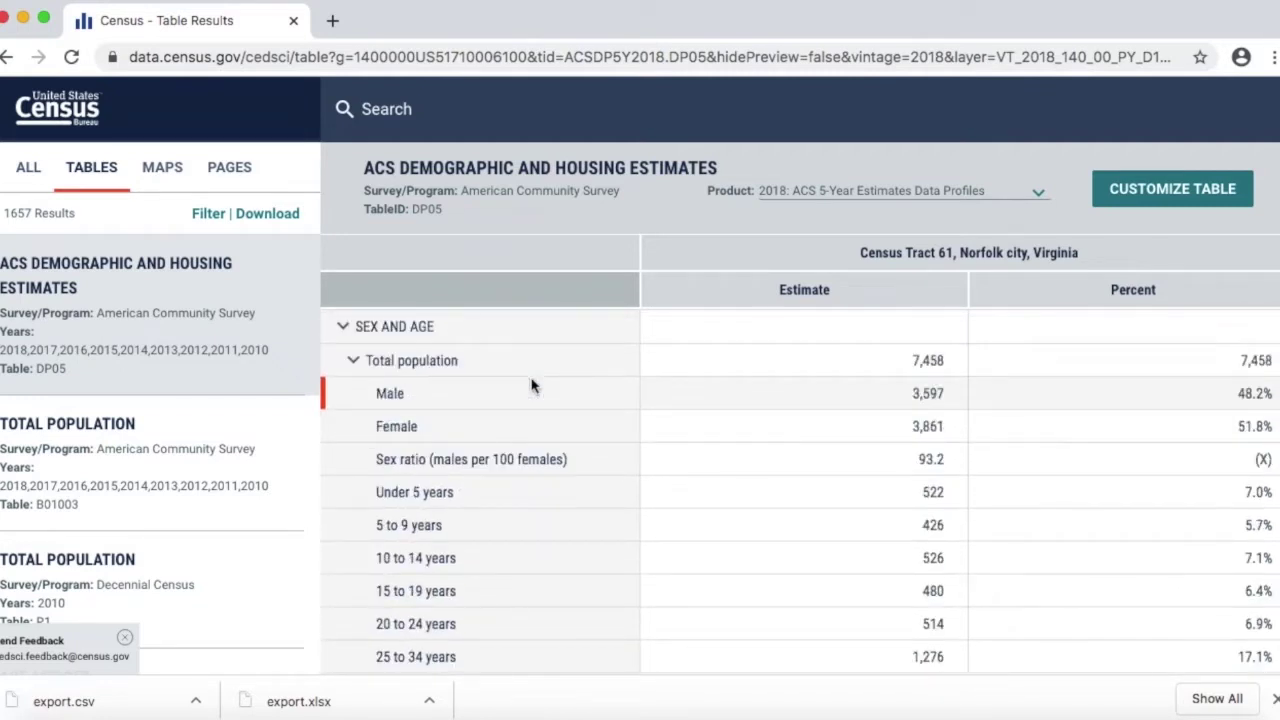
Step: Copy the table cells from Sex and Age through 20 to 24 years, including the headers
left_click_drag(500, 326, 1150, 620)
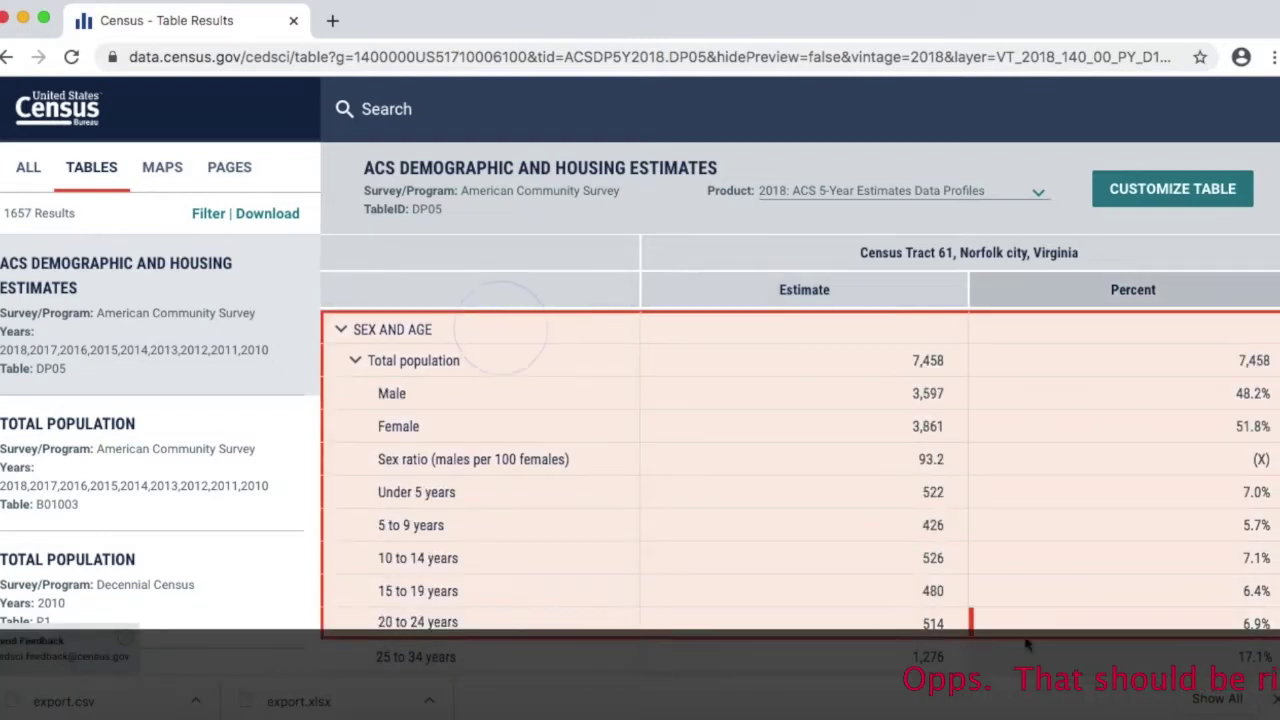
right_click(807, 482)
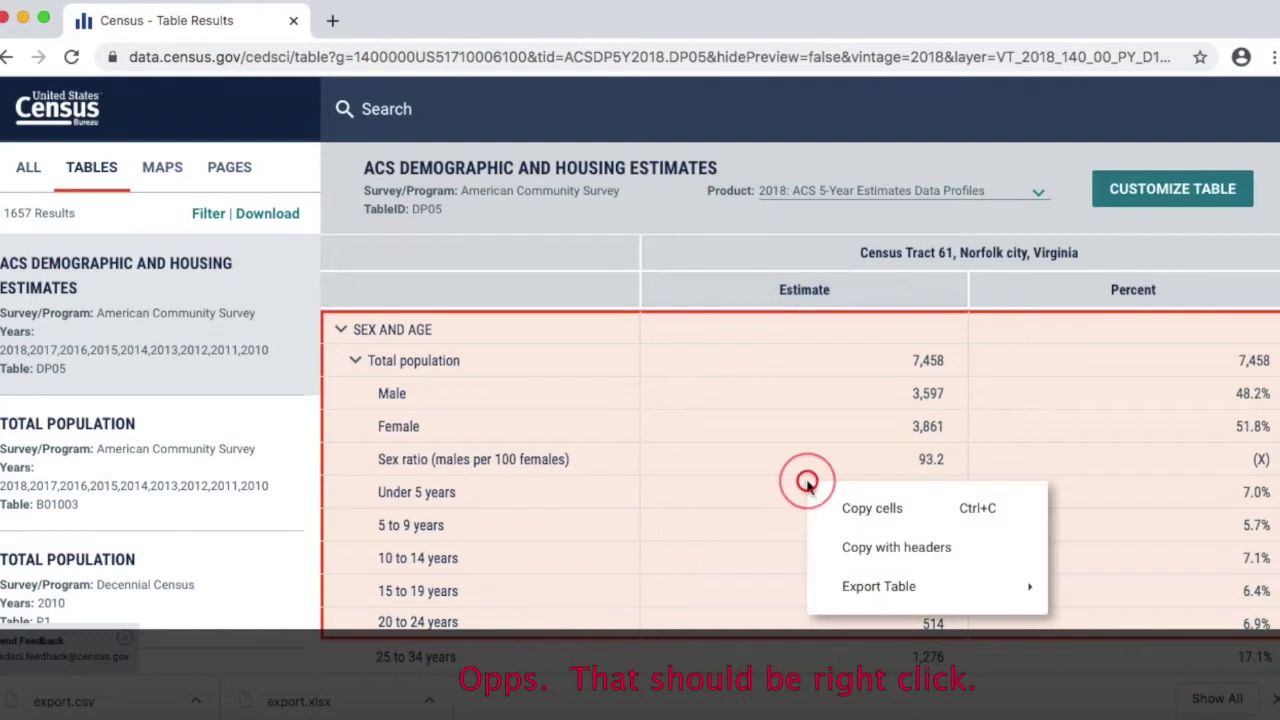
left_click(875, 550)
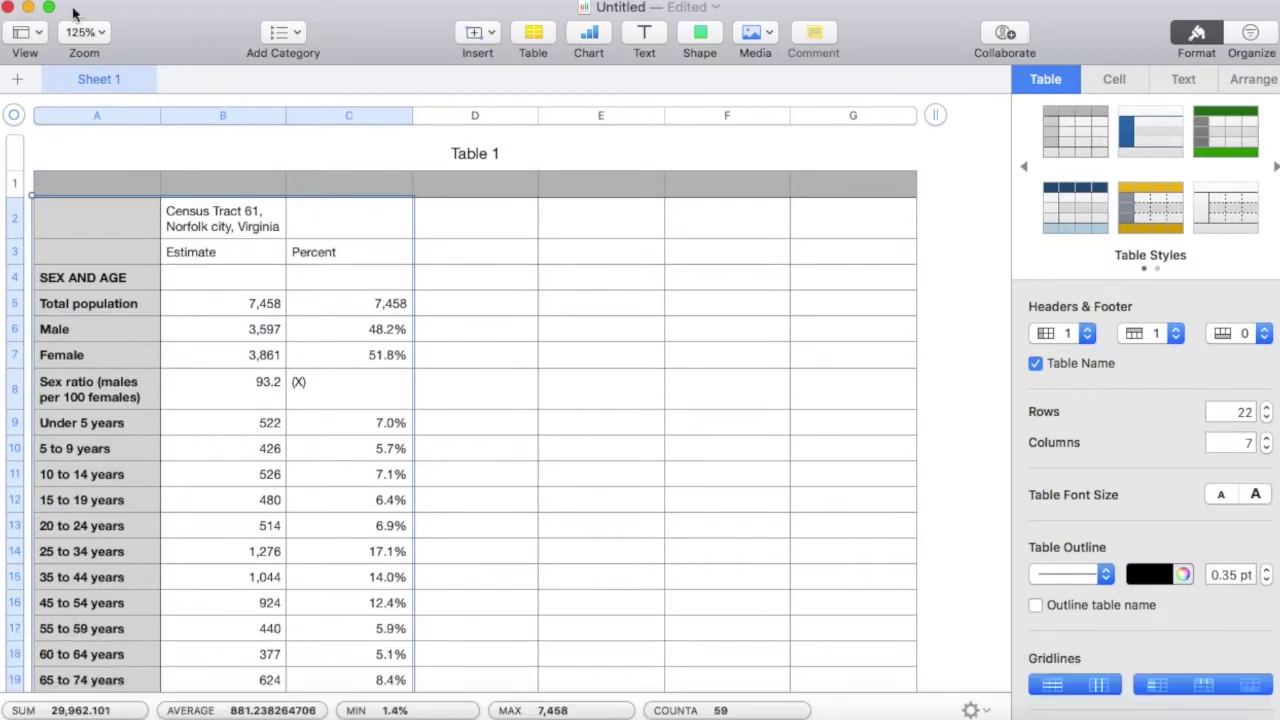
Step: Create a blank spreadsheet in Numbers and paste the copied census data starting at cell B2
left_click(143, 0)
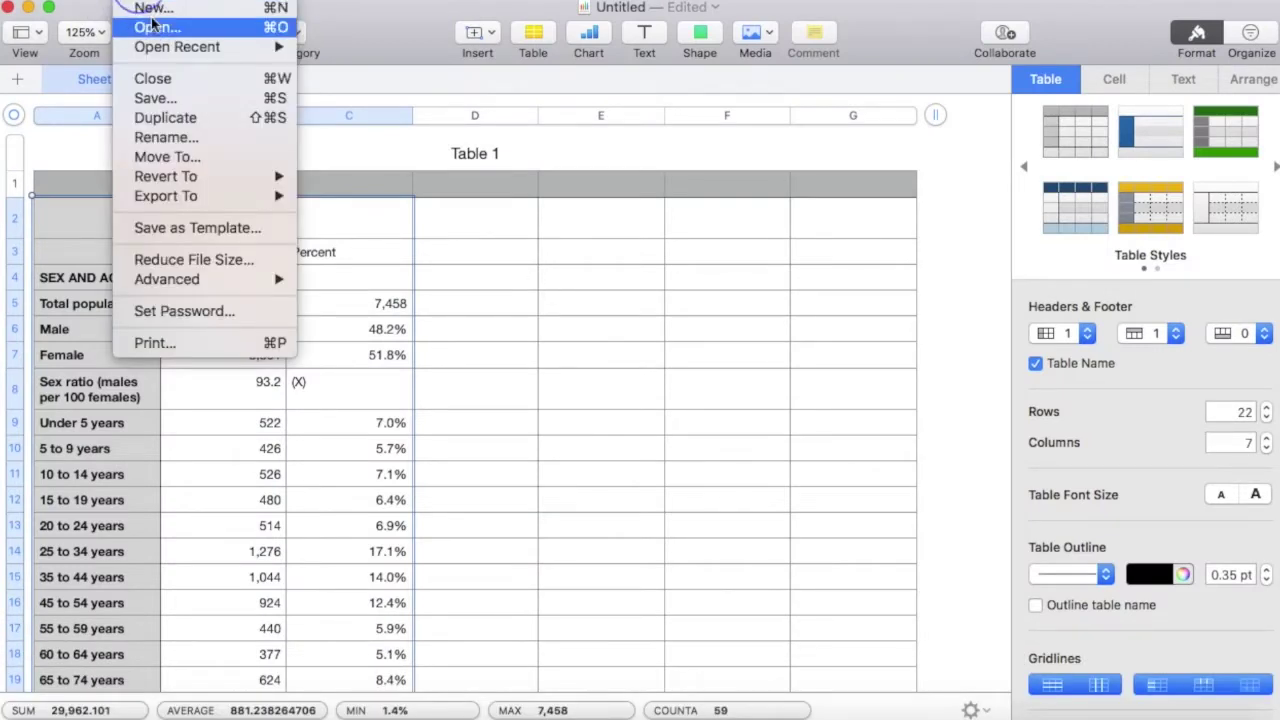
left_click(151, 9)
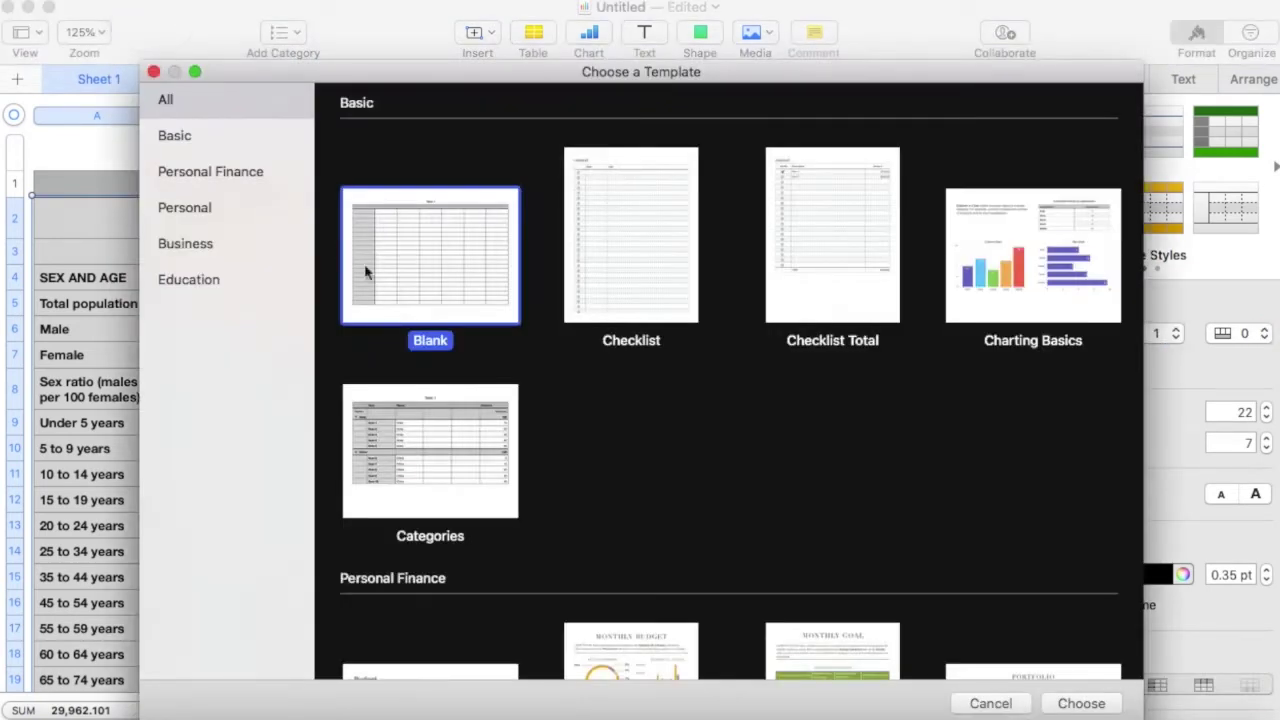
left_click(370, 268)
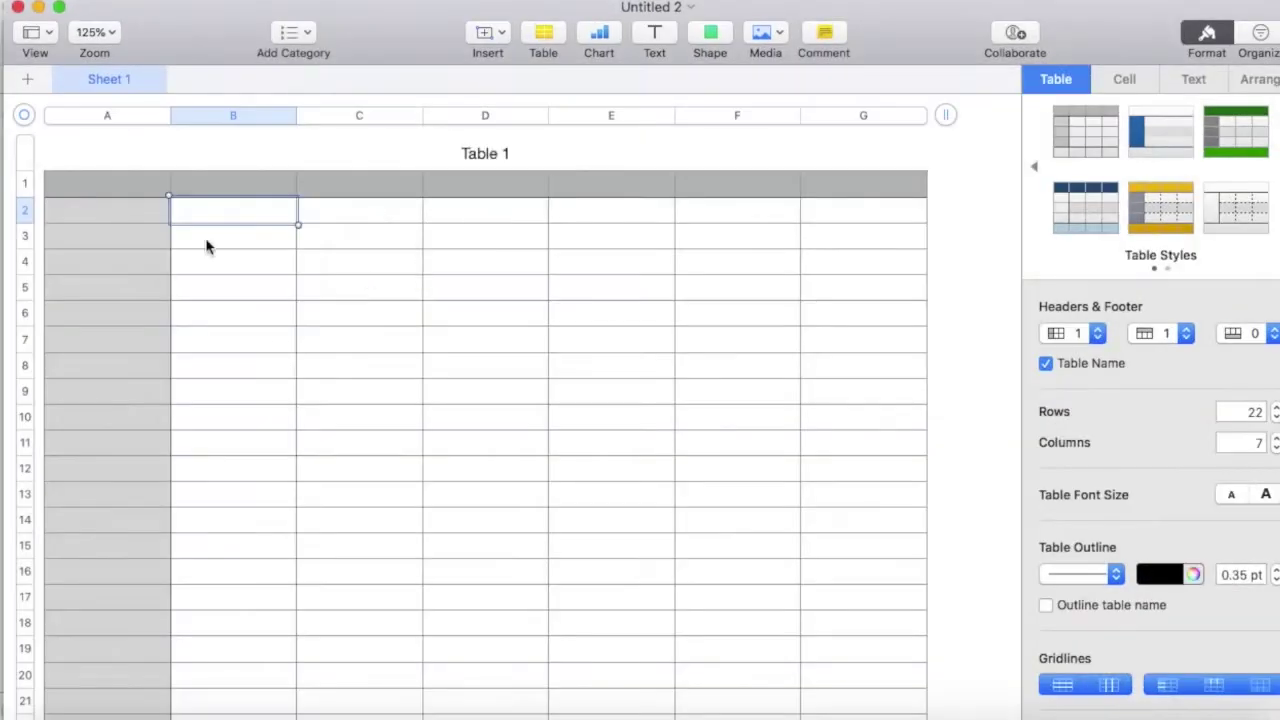
right_click(207, 229)
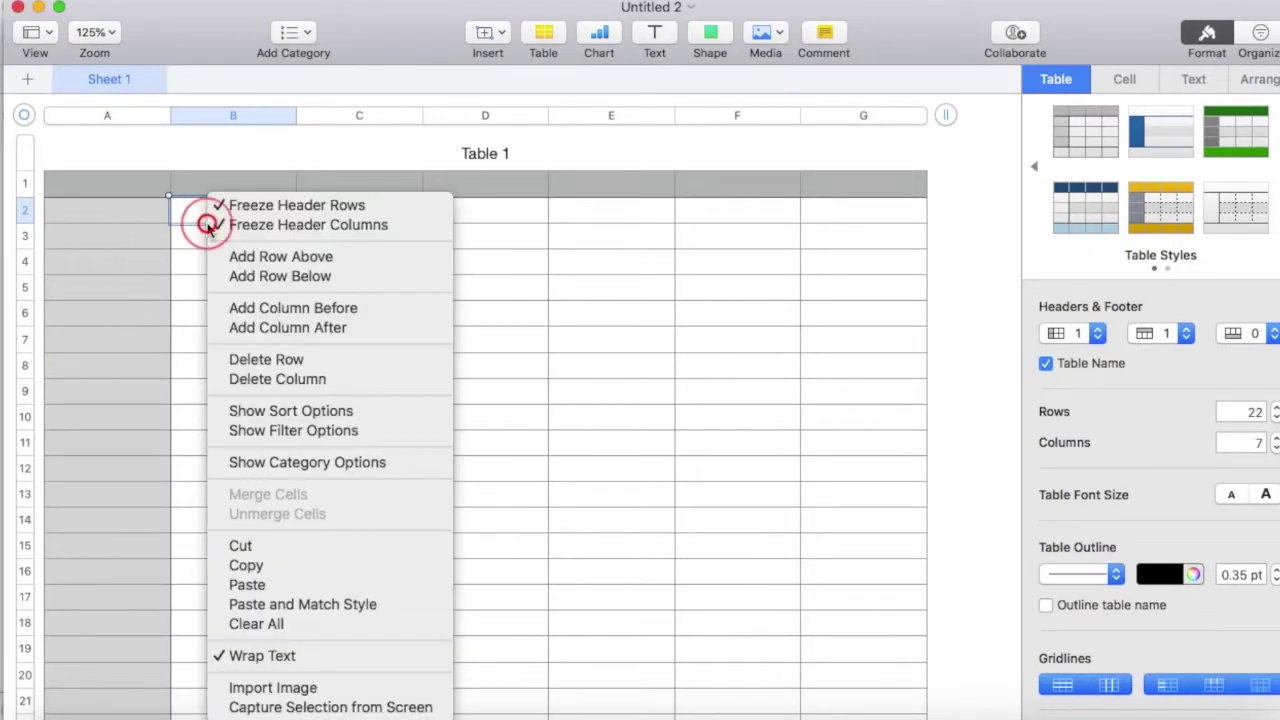
left_click(260, 585)
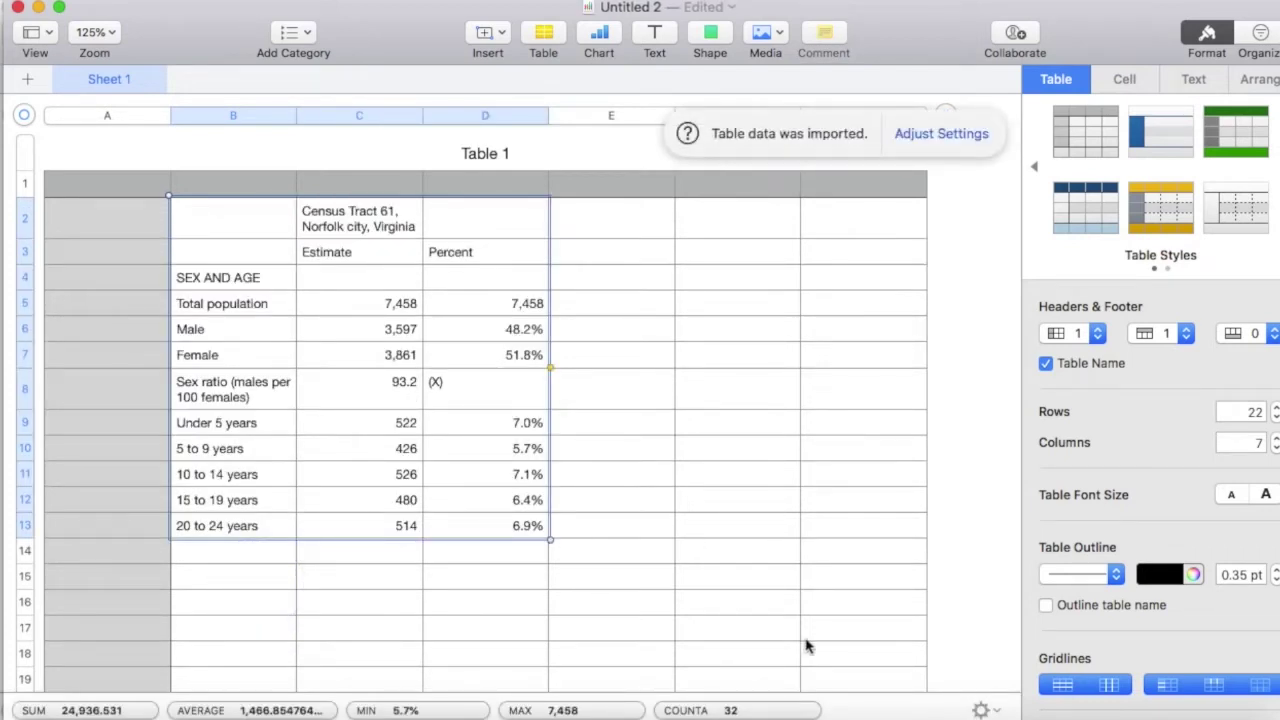
Step: Switch back to the Census site in Chrome, view the table's customization options, and return to the table results
left_click(1037, 715)
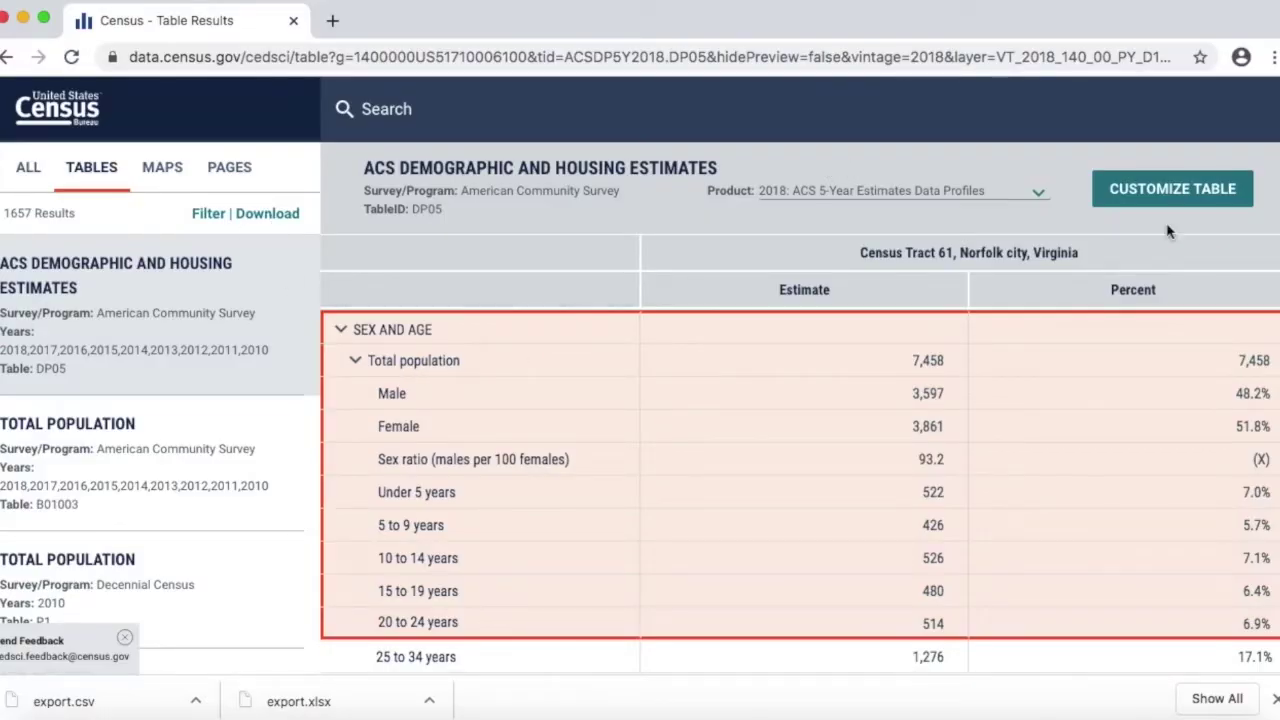
left_click(1160, 192)
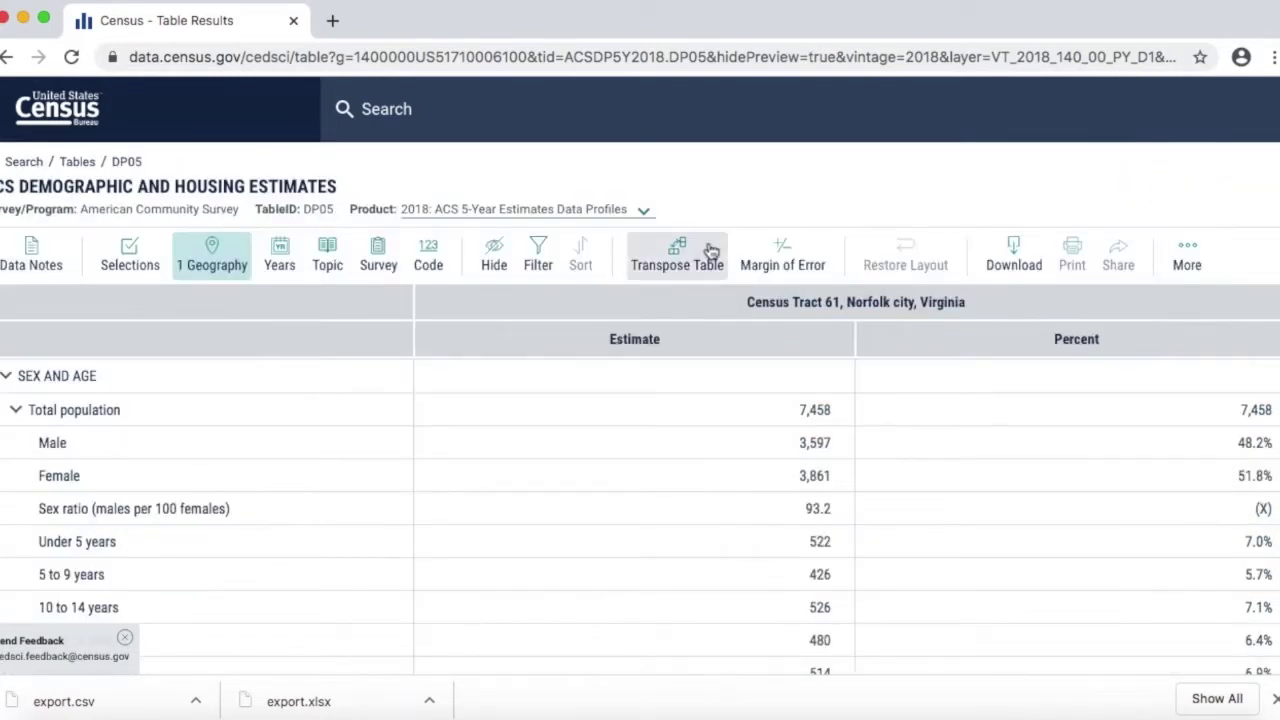
left_click(77, 164)
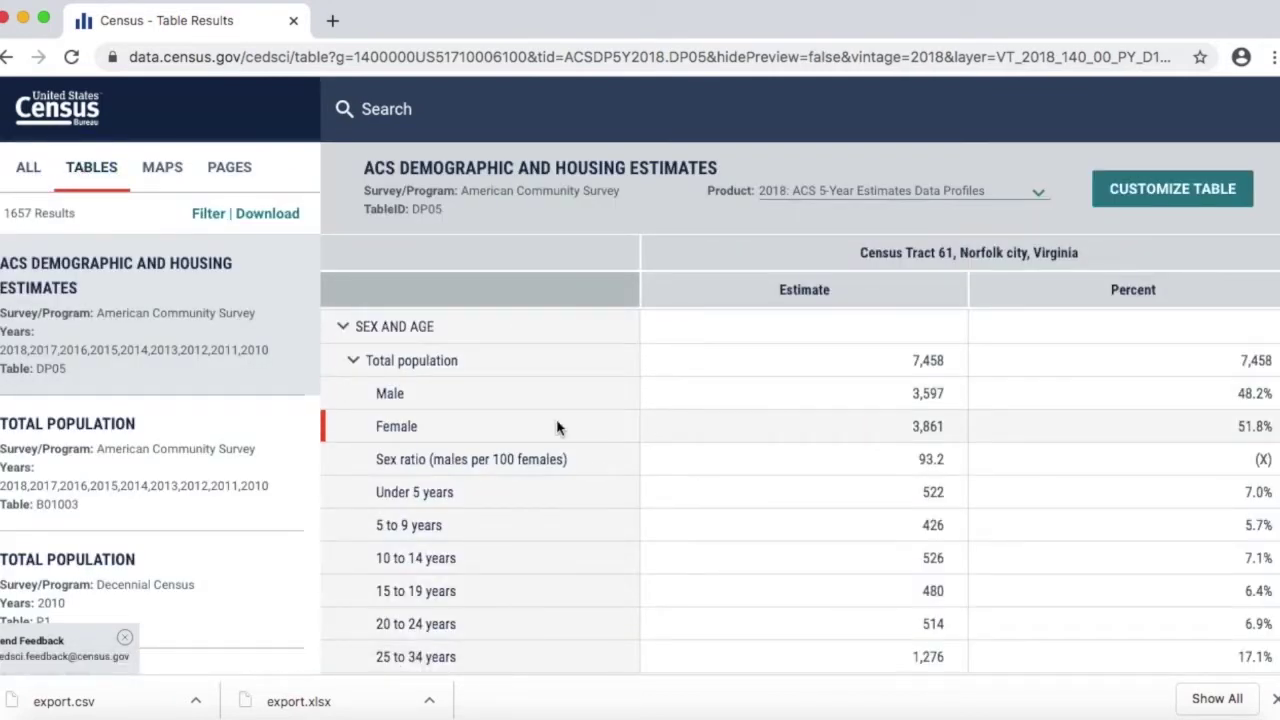
Step: Open the Households and Families table (S1101) for Census Tract 61 and review its household and family sections
scroll(242, 387, "down", 4)
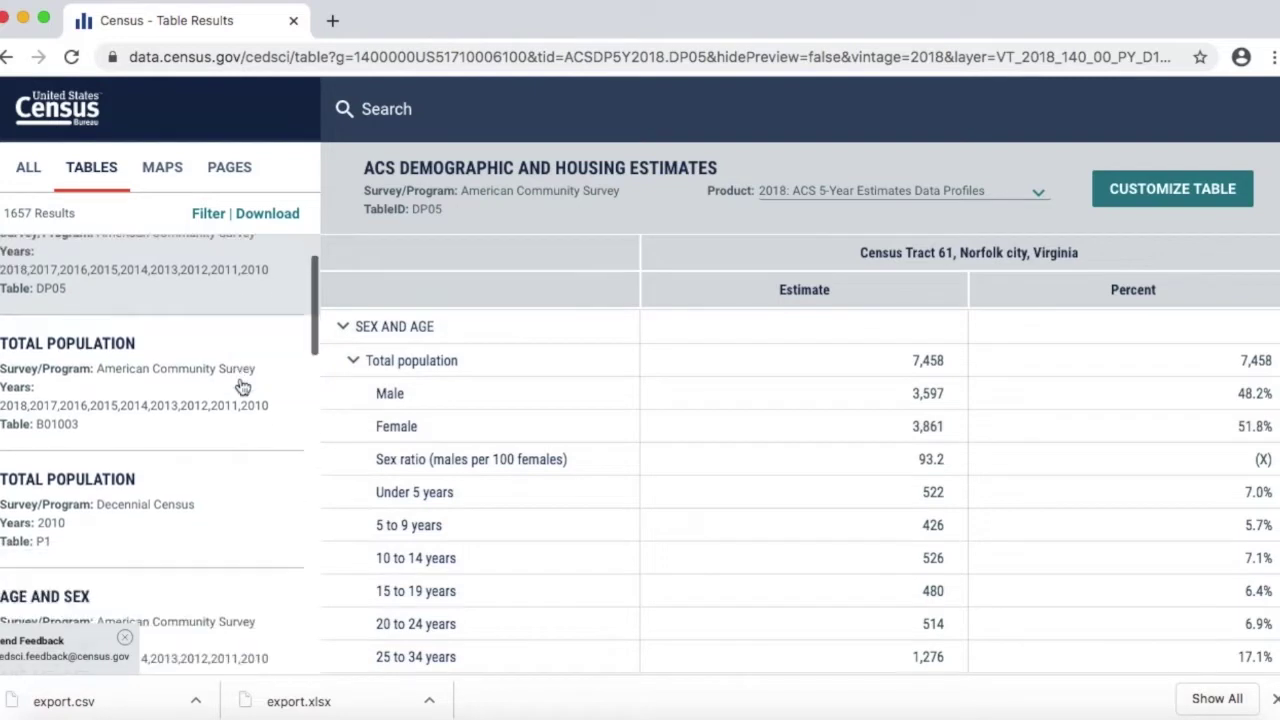
scroll(242, 387, "down", 1)
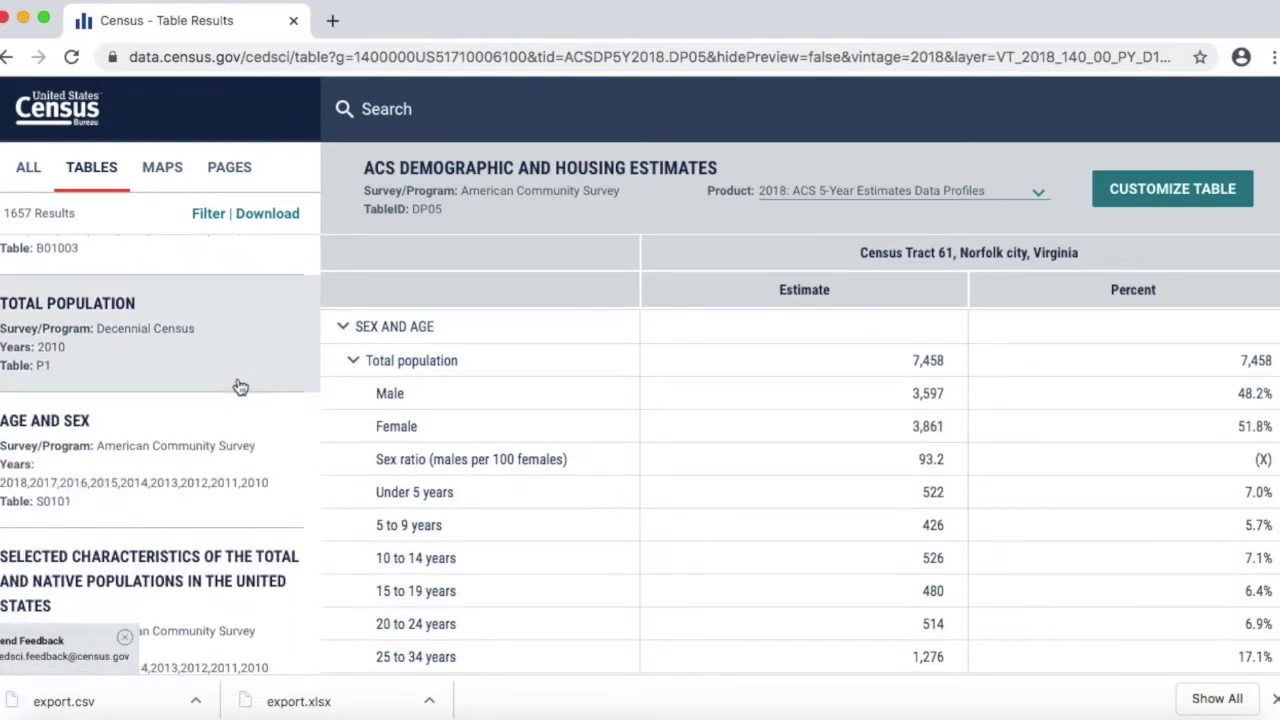
scroll(187, 370, "down", 10)
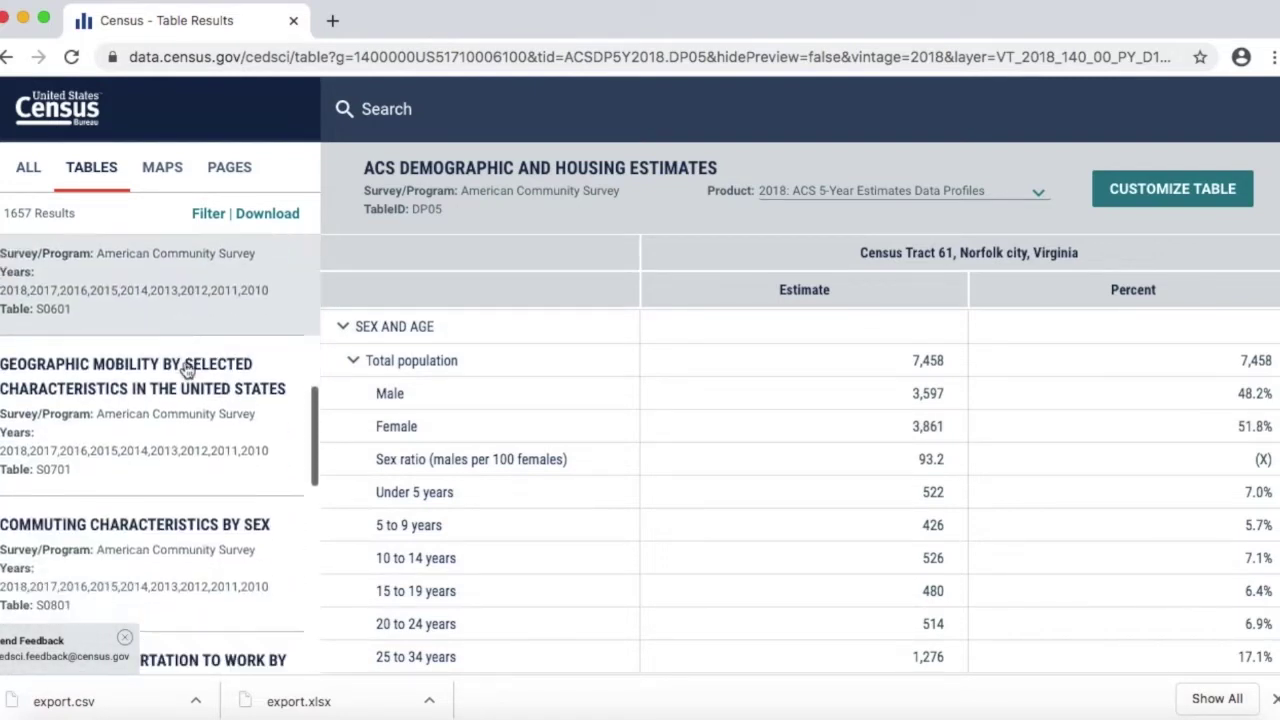
scroll(187, 370, "down", 7)
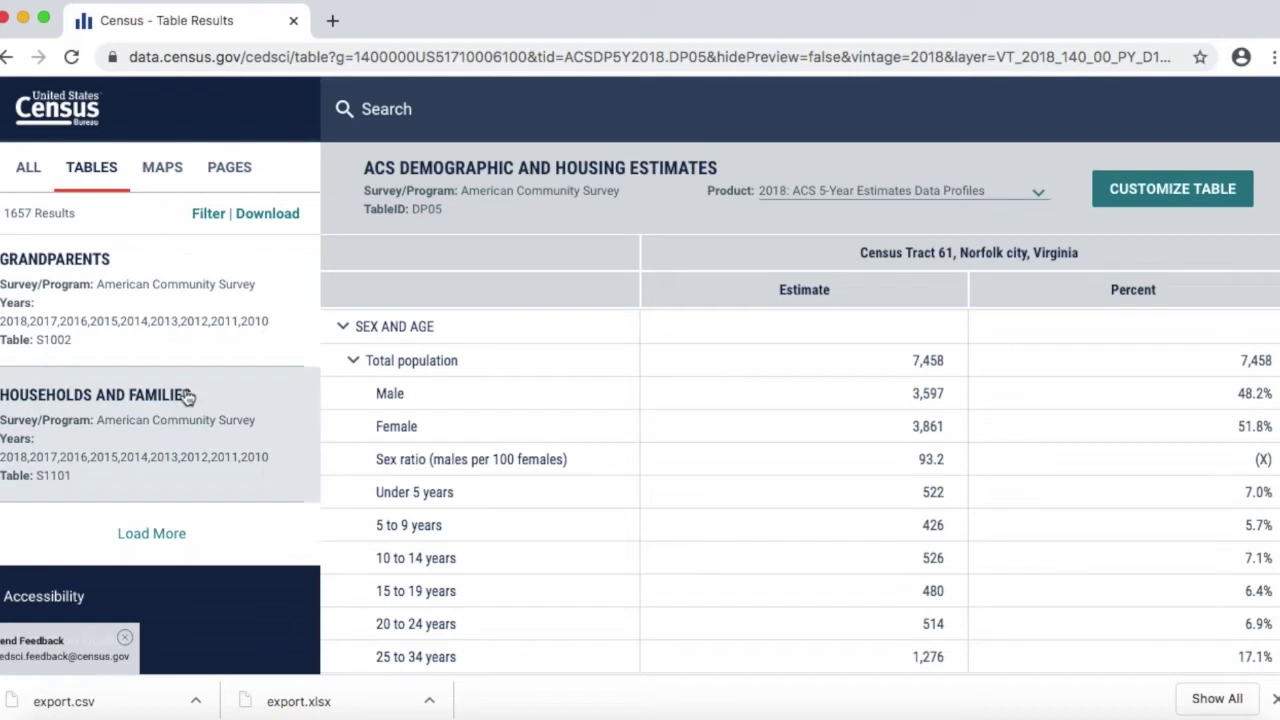
left_click(187, 397)
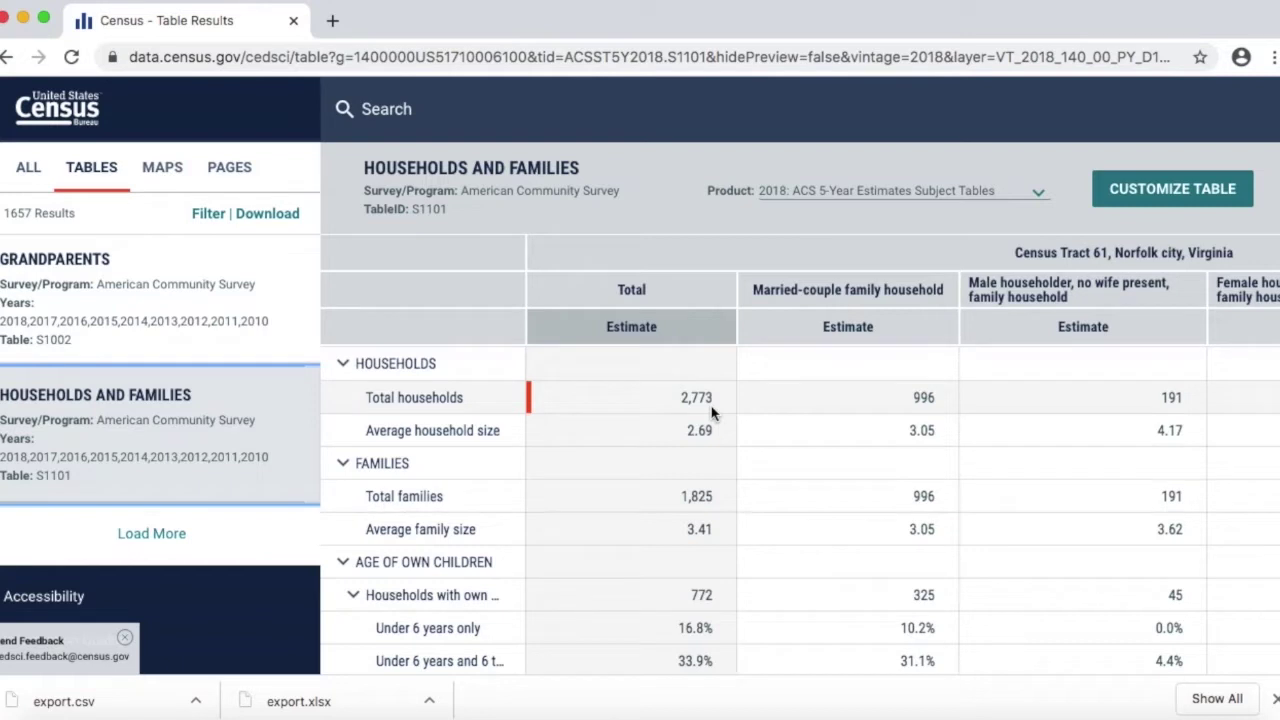
scroll(712, 412, "down", 8)
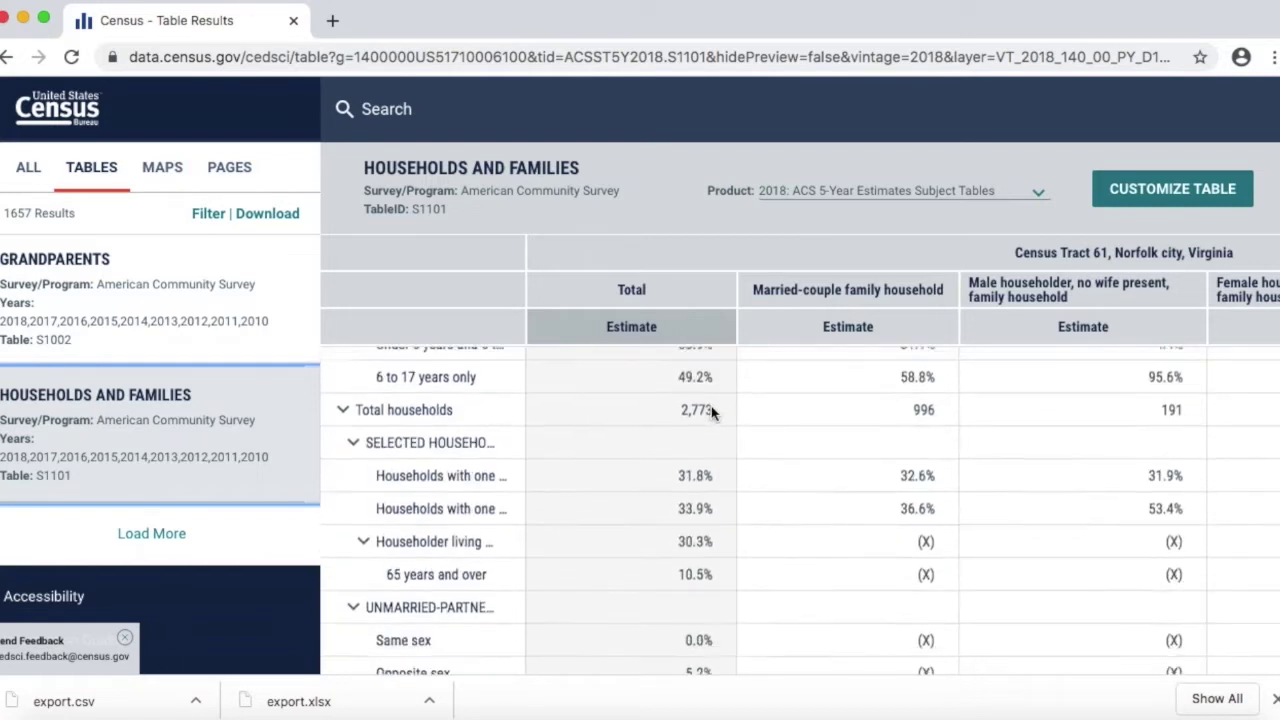
scroll(712, 412, "down", 3)
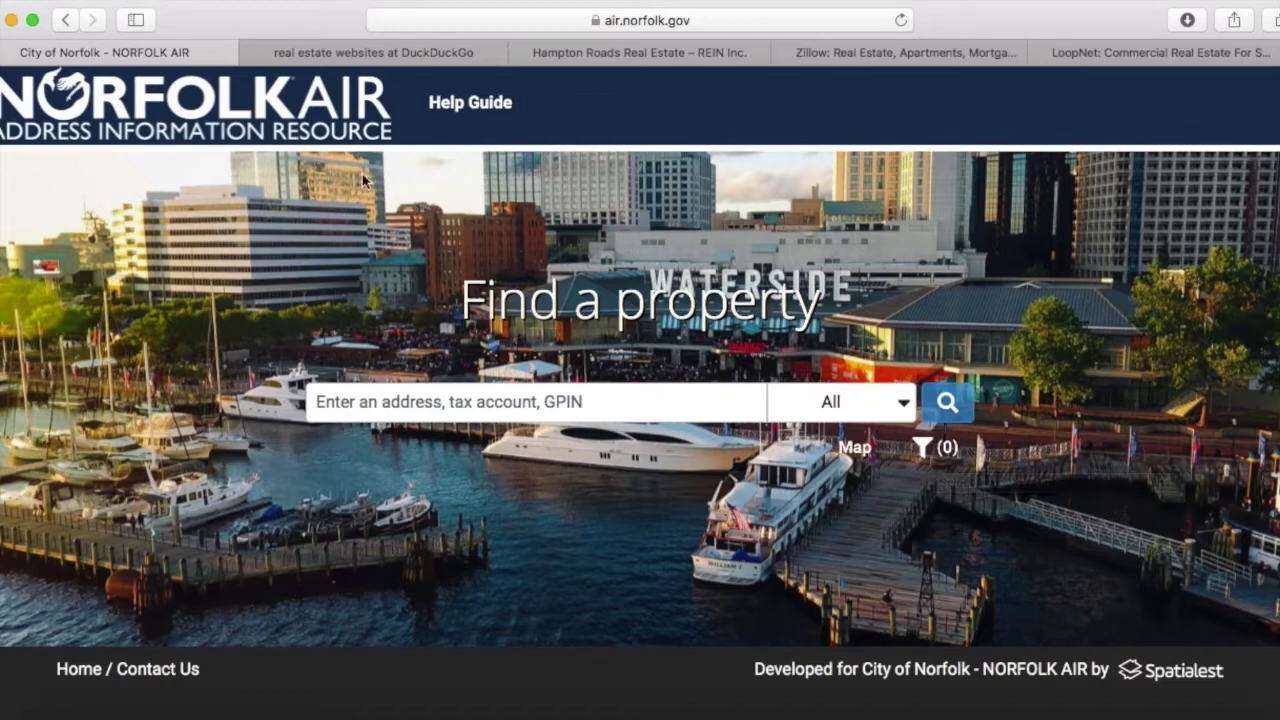
Step: Switch to the DuckDuckGo results for "real estate websites" in Safari and look through the listed sites
left_click(332, 52)
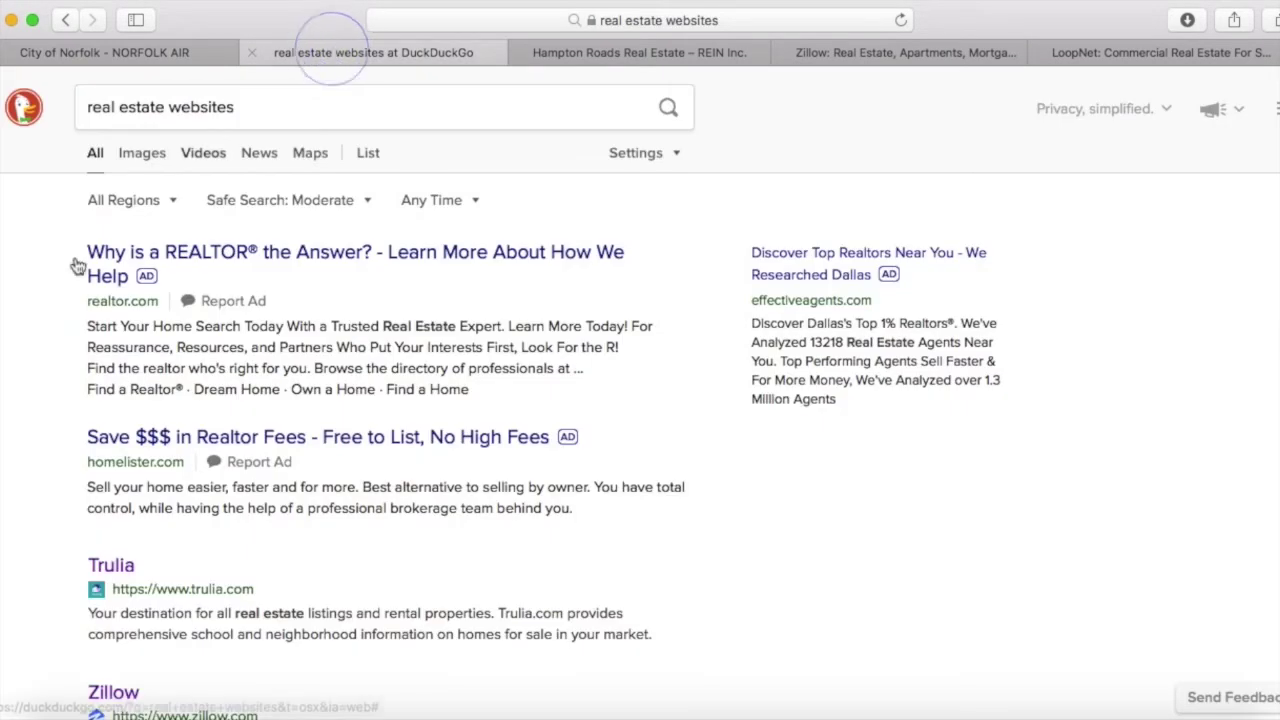
left_click(105, 115)
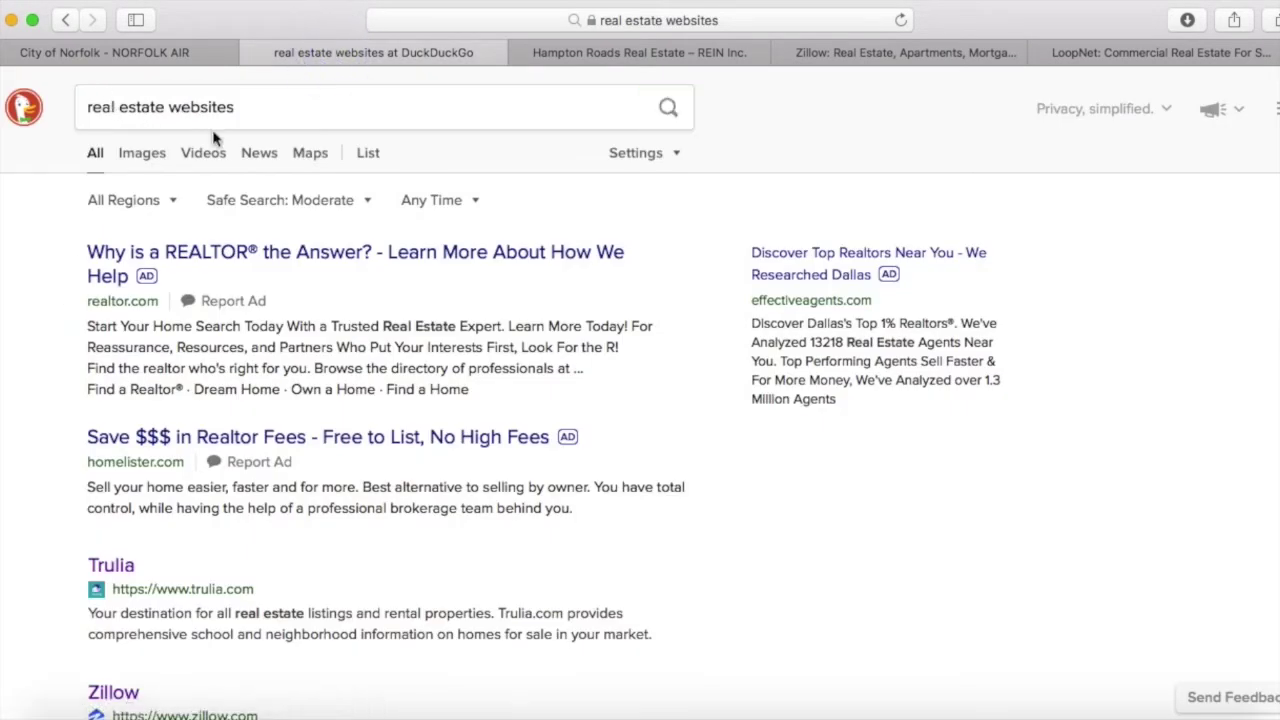
scroll(30, 310, "down", 5)
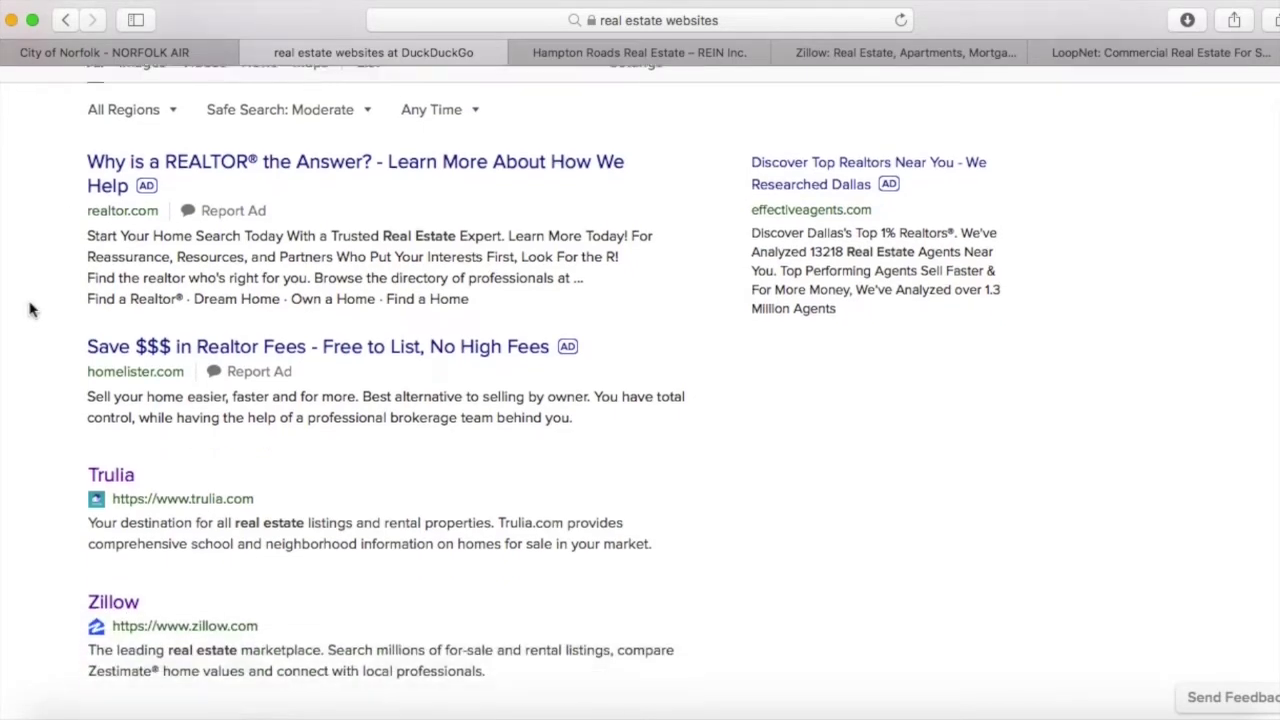
scroll(30, 310, "down", 3)
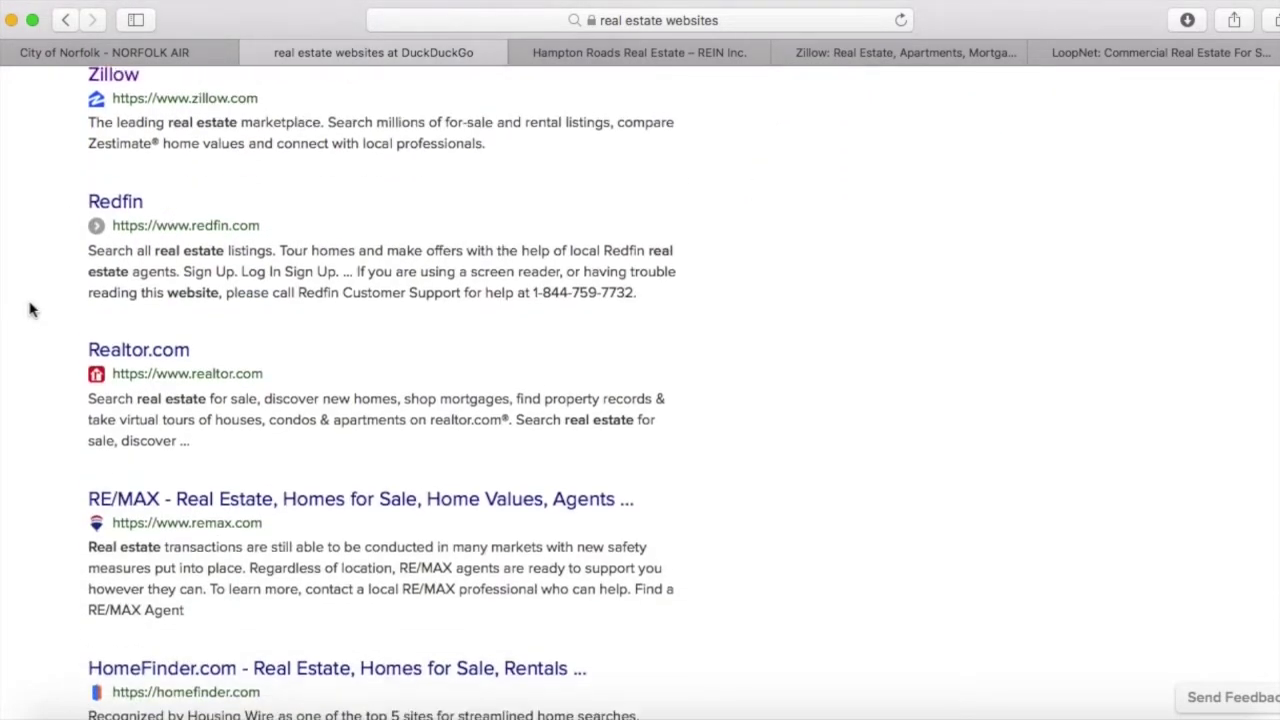
scroll(30, 310, "up", 10)
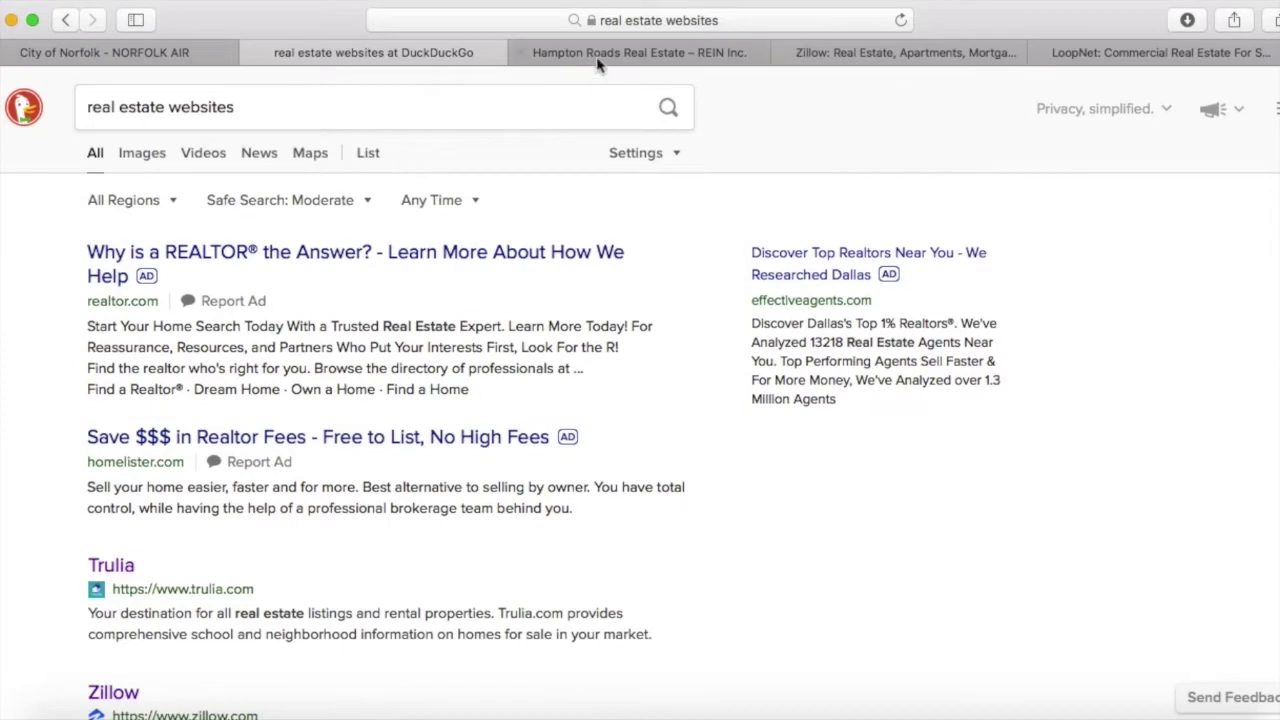
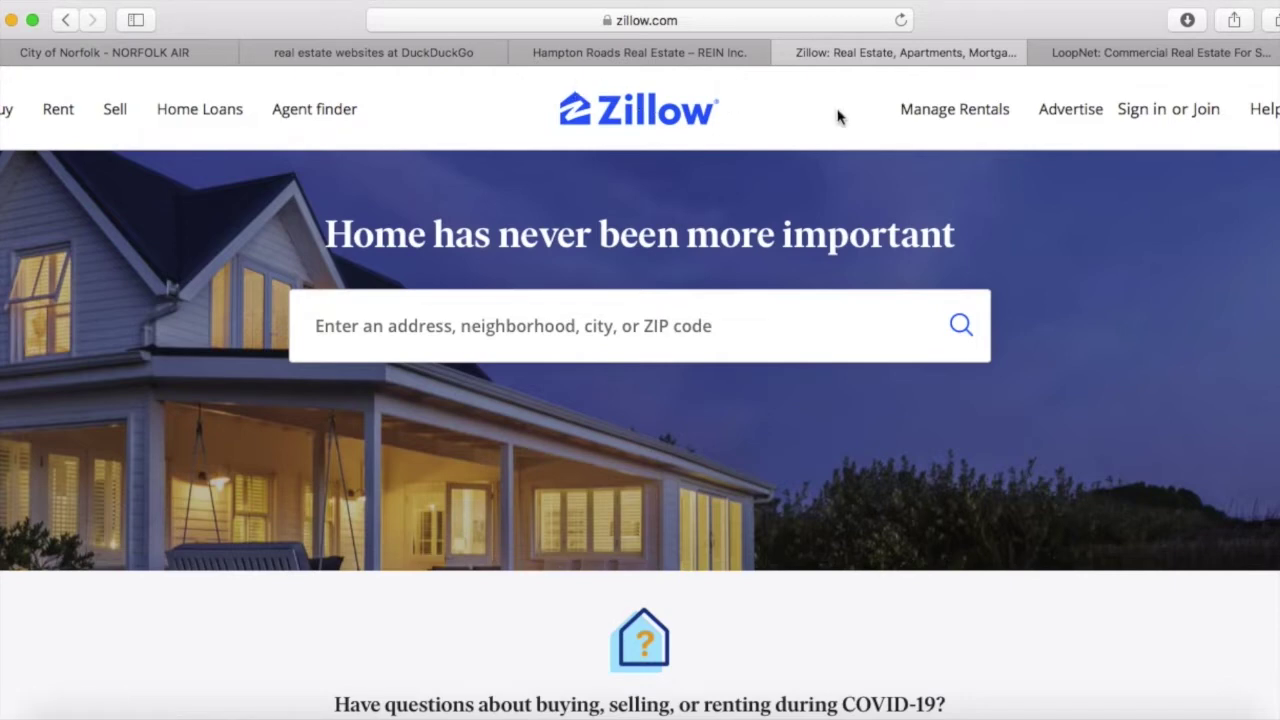
Step: Search Zillow for Sherwood Forest, Norfolk, VA and open the $296K home listing from the map
left_click(398, 334)
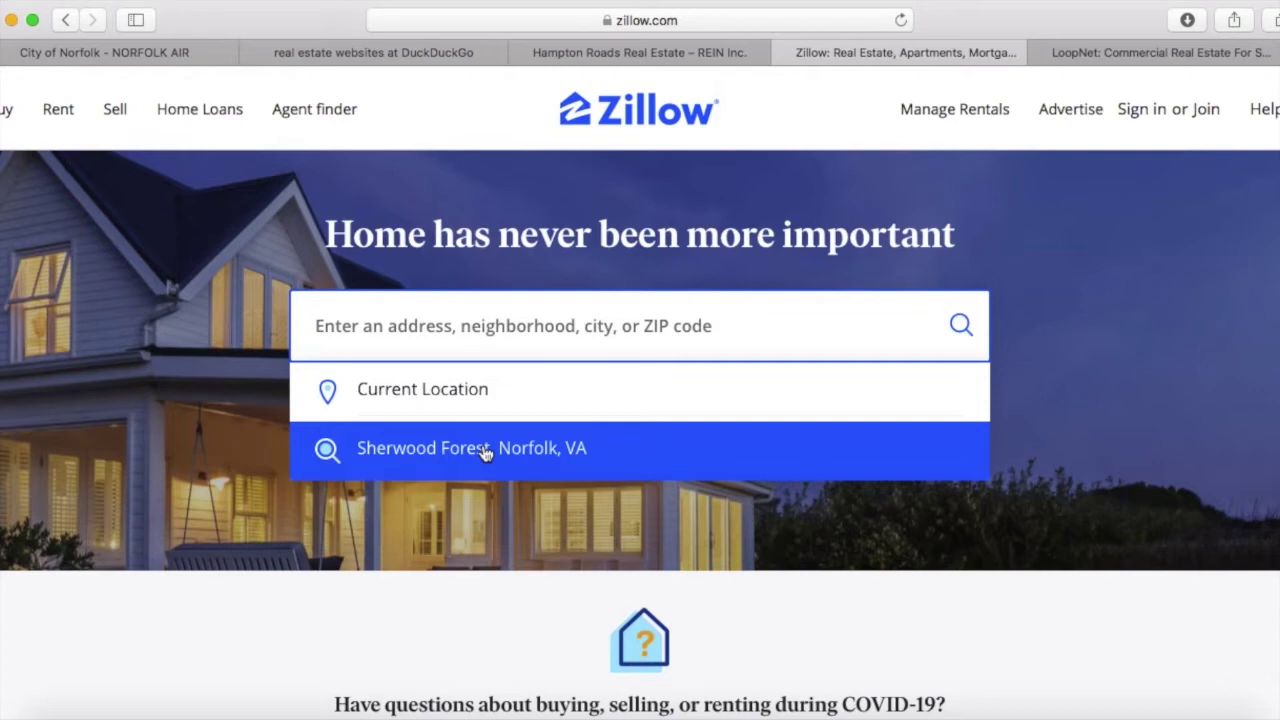
left_click(528, 455)
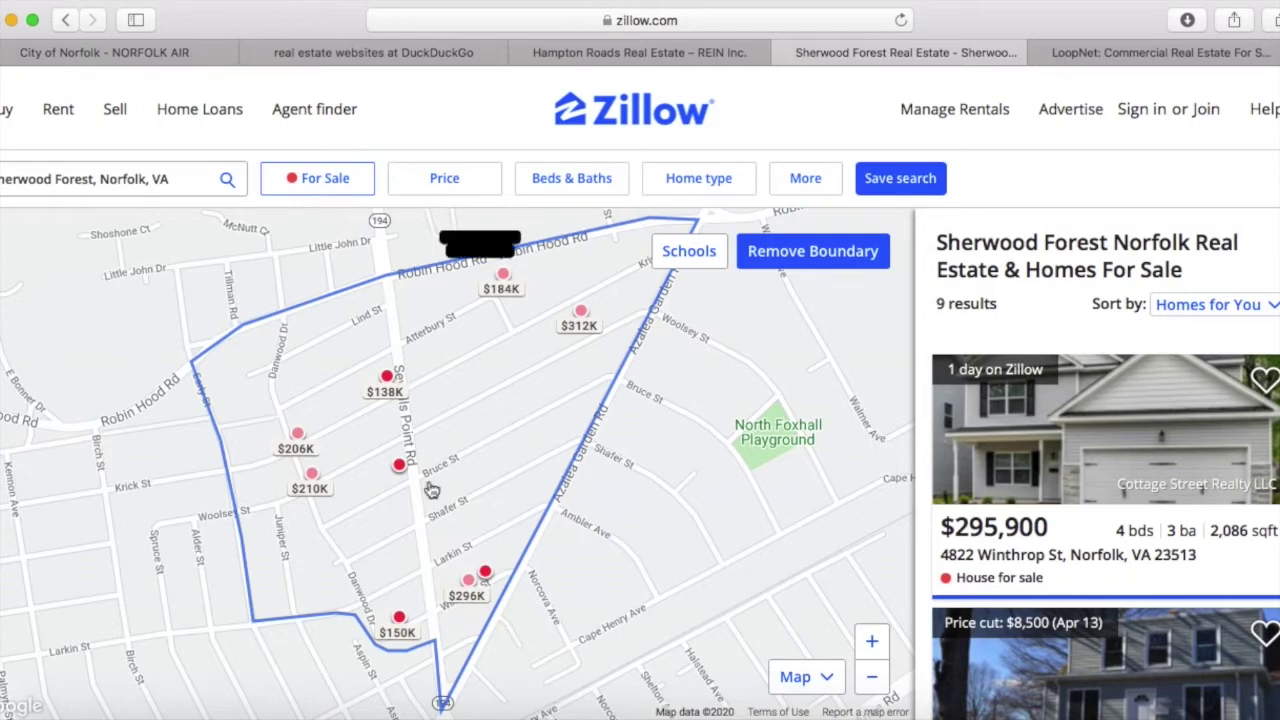
mouse_move(471, 593)
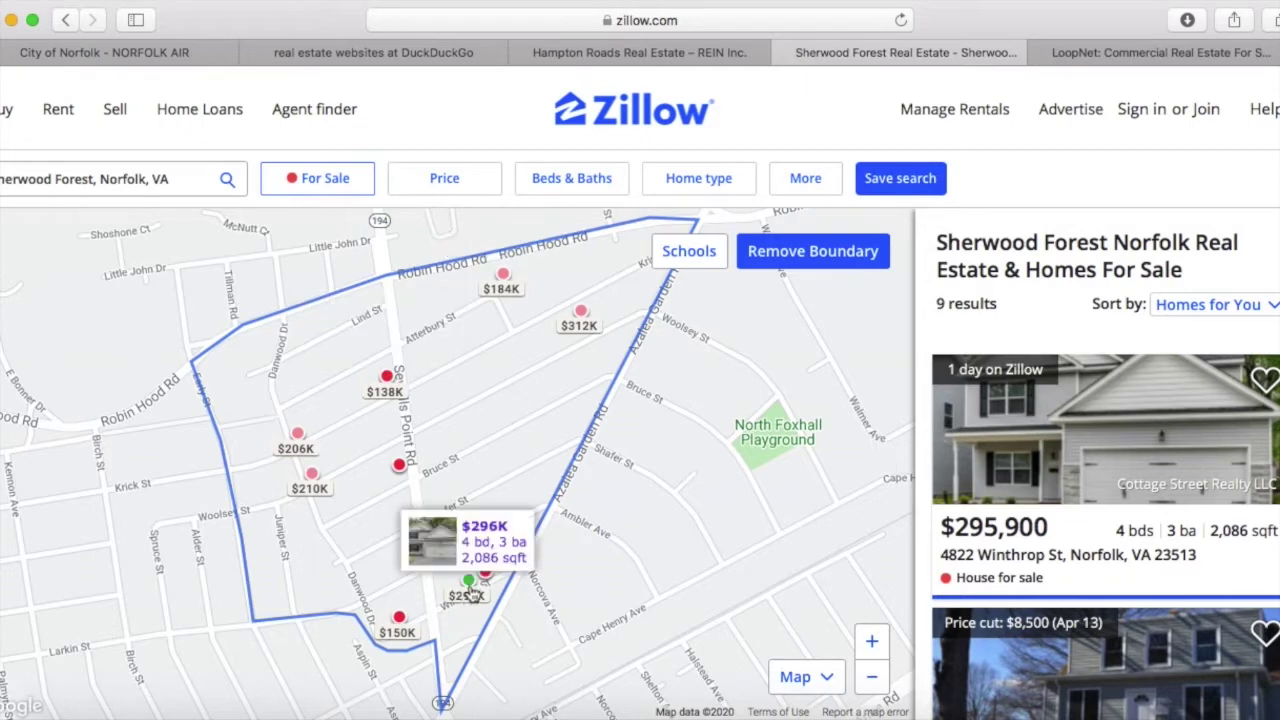
left_click(471, 588)
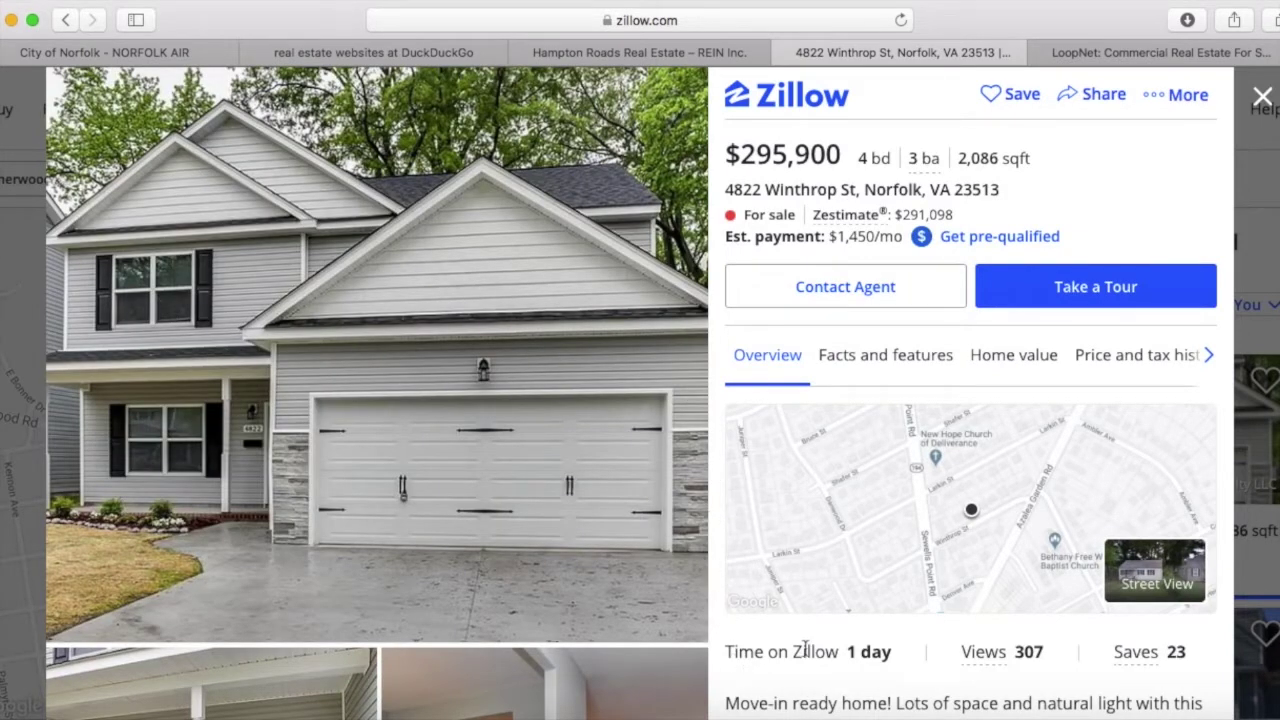
Step: Review the details of the open home listing, then close it to return to the neighborhood map
scroll(804, 650, "down", 5)
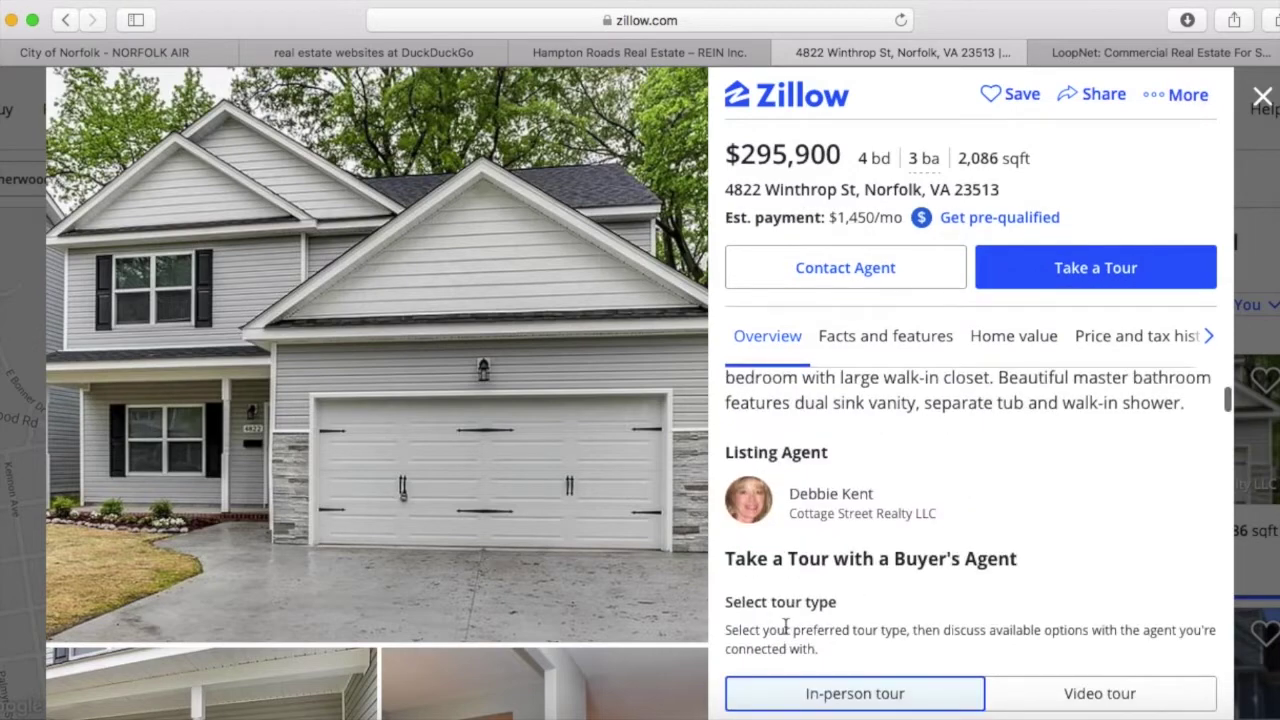
scroll(786, 628, "down", 10)
scroll(786, 632, "down", 8)
scroll(785, 632, "down", 8)
scroll(785, 632, "up", 2)
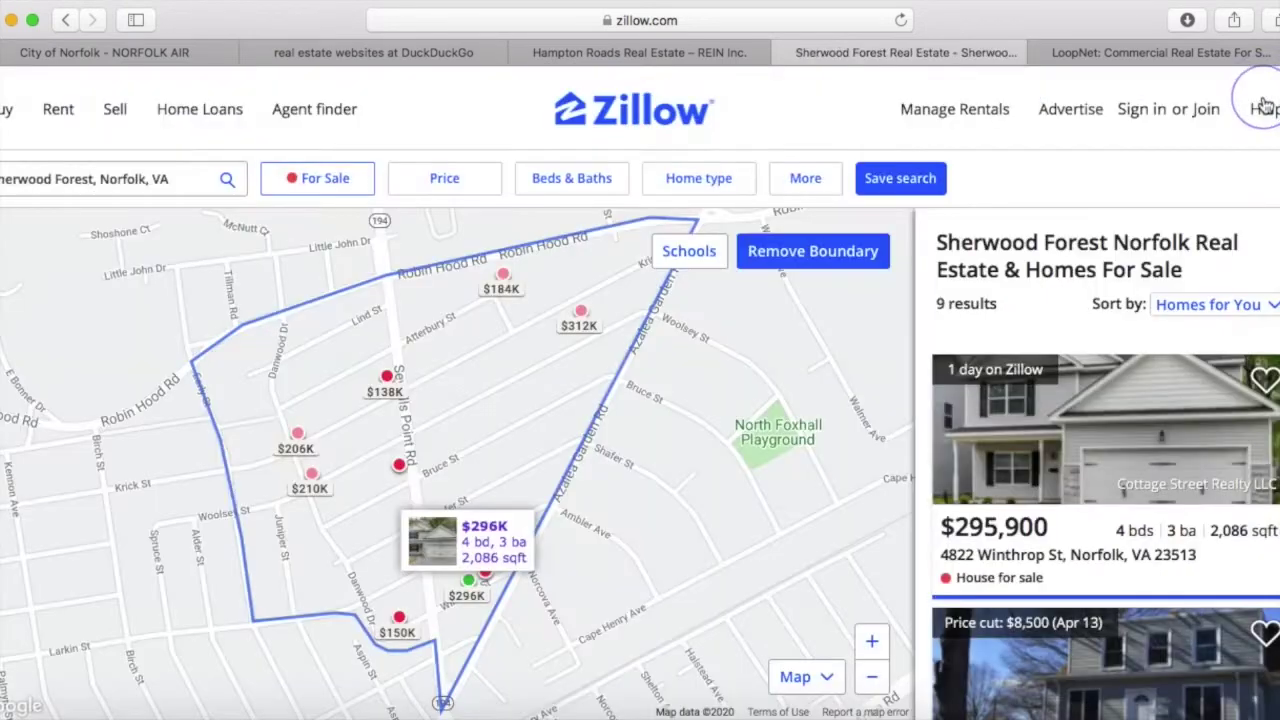
left_click(1262, 98)
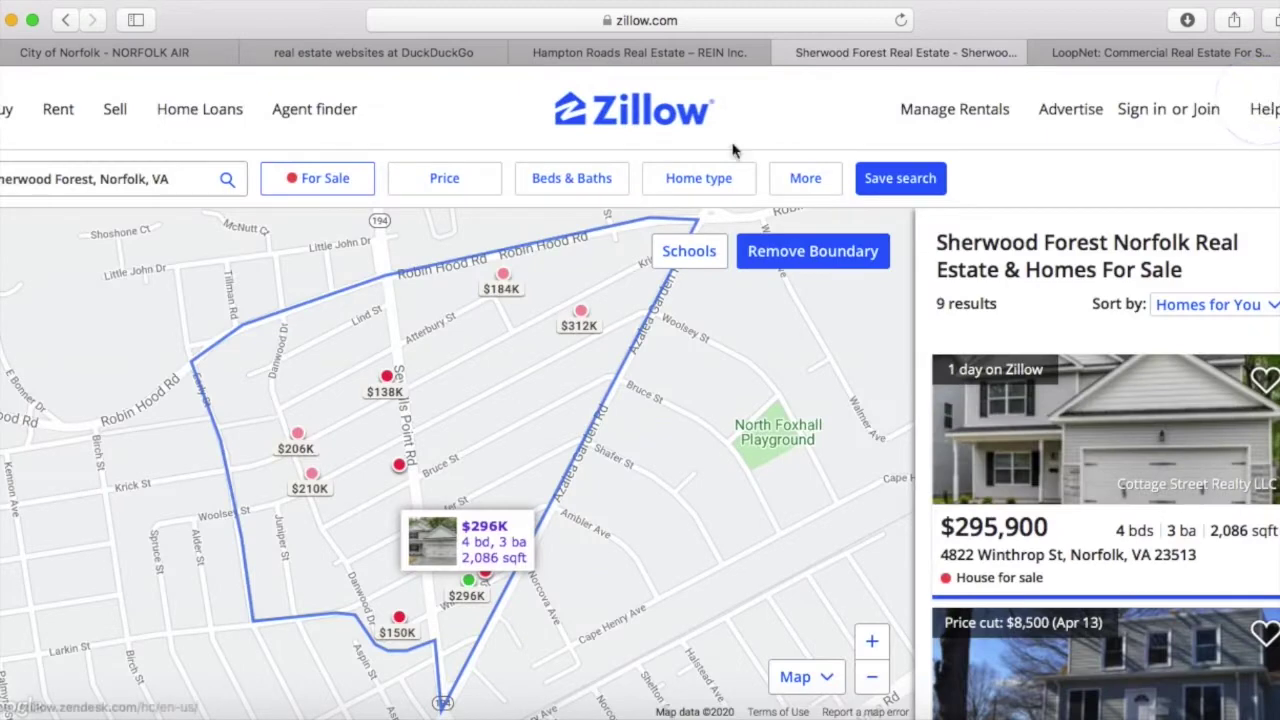
Step: Filter the Sherwood Forest map to show Sold homes
left_click(338, 186)
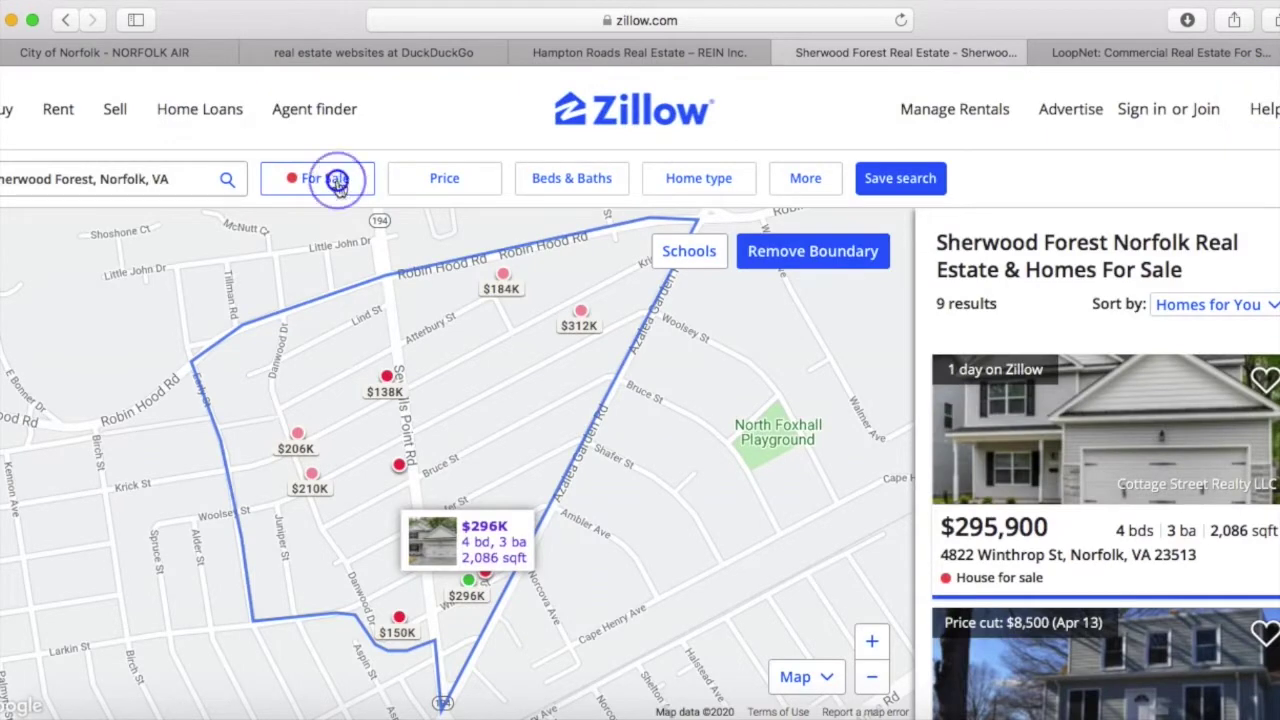
left_click(325, 346)
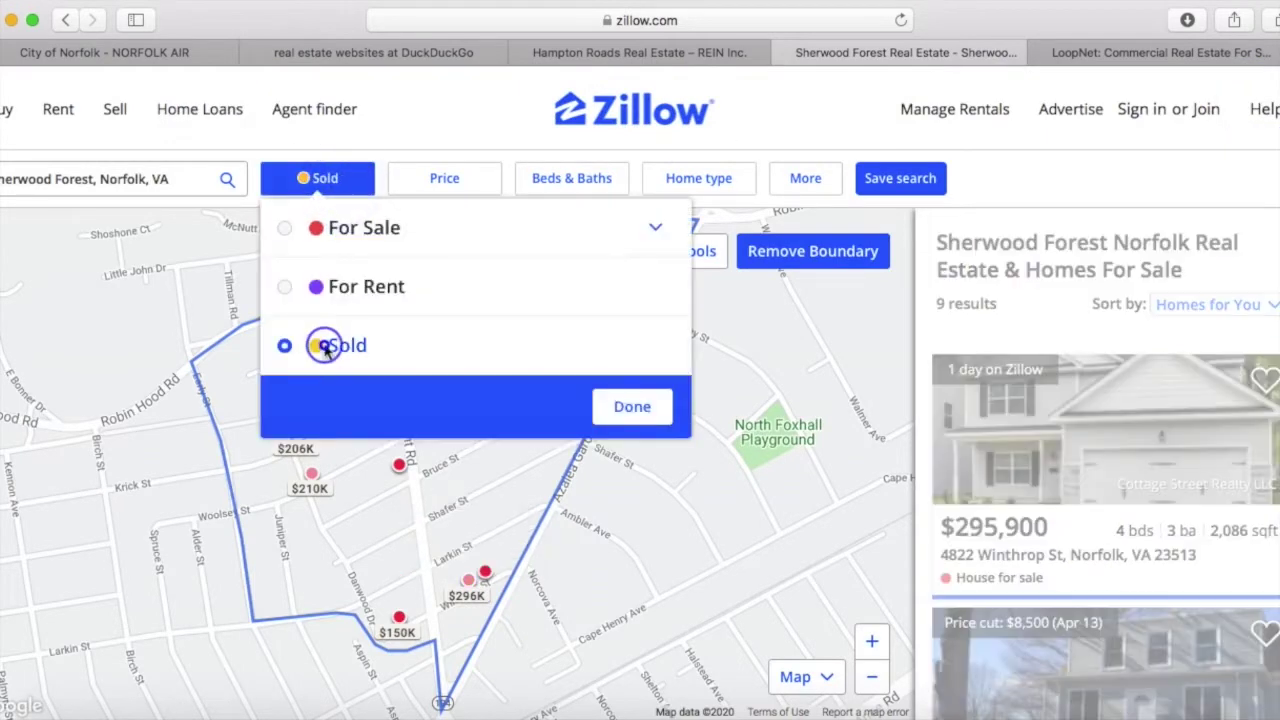
left_click(630, 410)
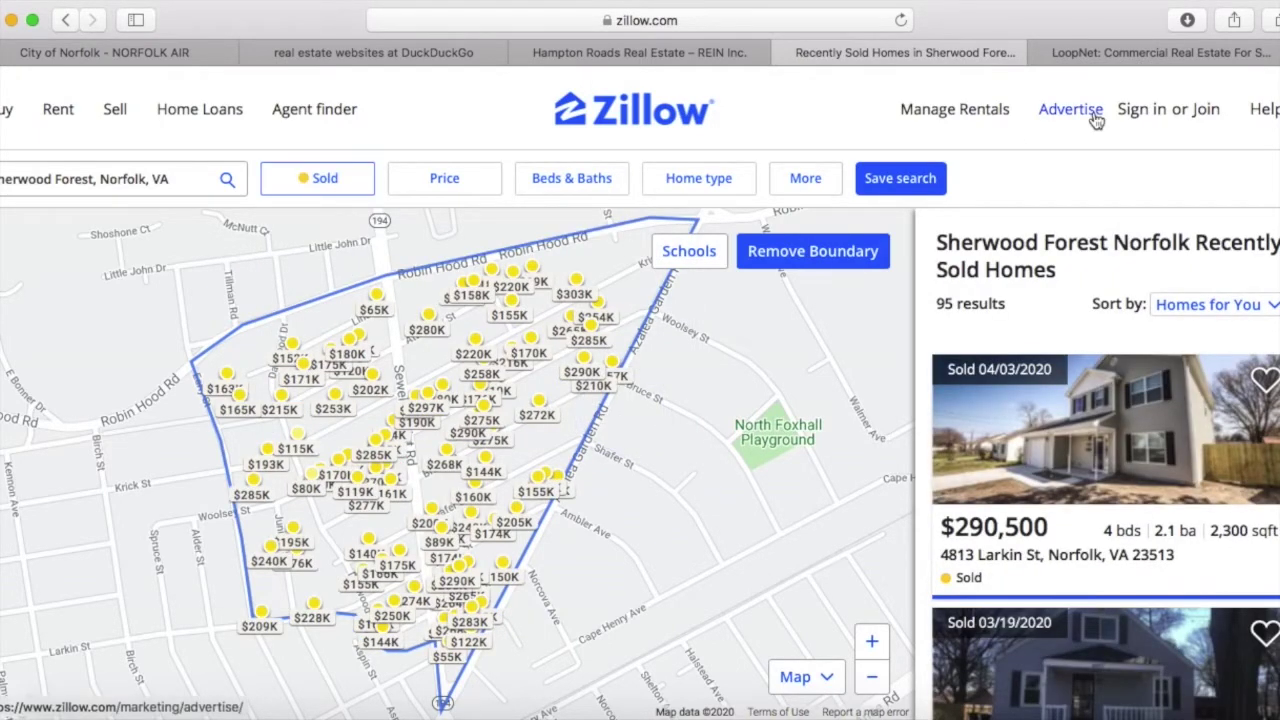
Step: Switch to LoopNet, search for commercial properties for sale in Norfolk, VA, and open the Norview Shopping Center listing from the map
left_click(1097, 55)
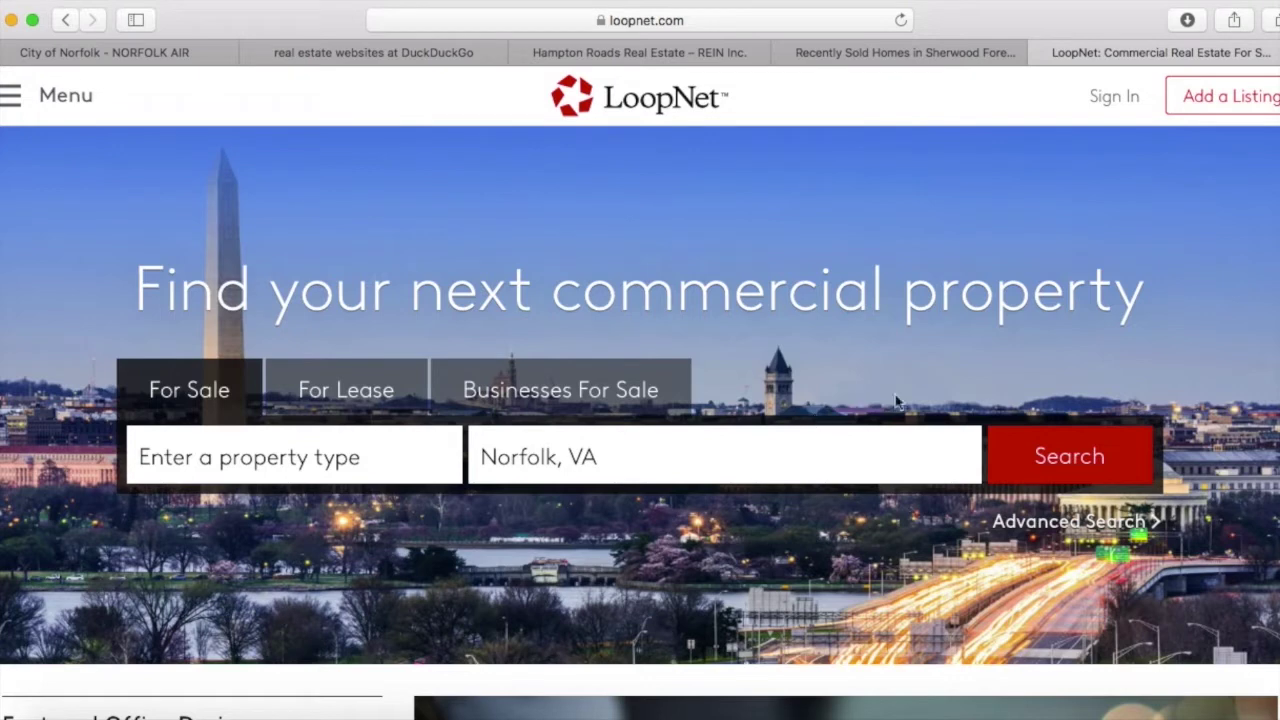
left_click(1058, 457)
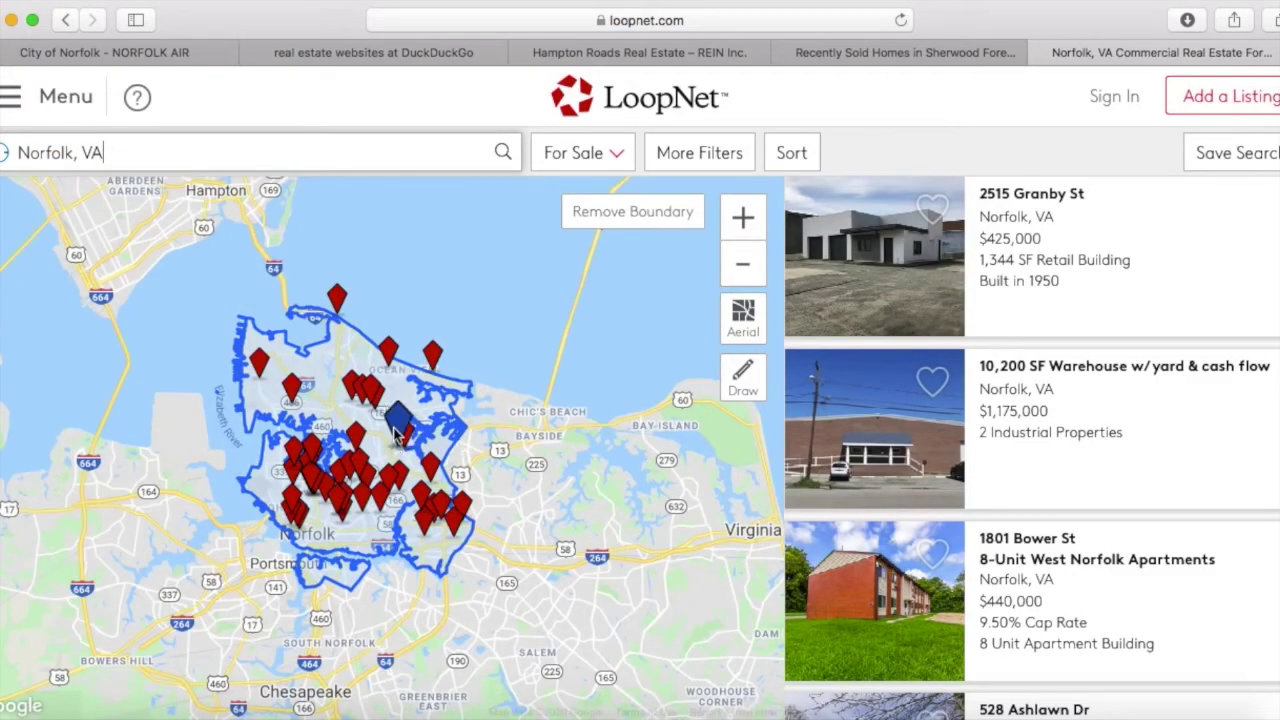
mouse_move(397, 432)
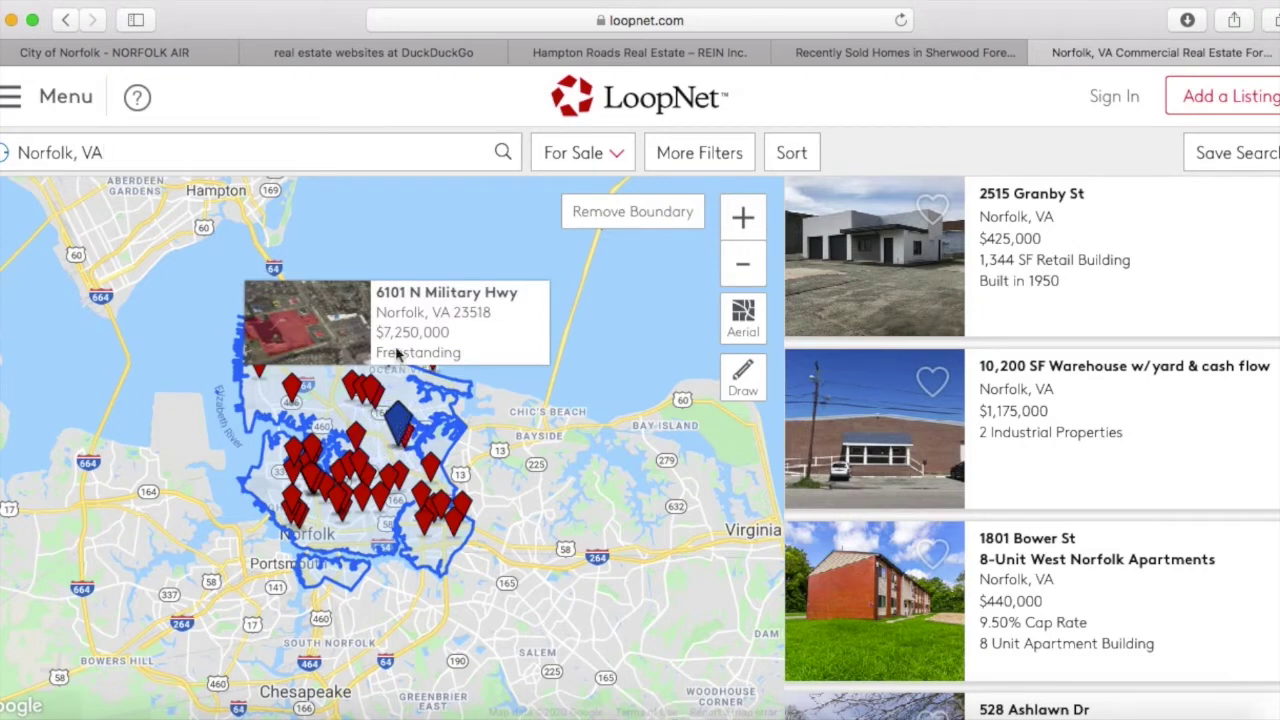
left_click(397, 333)
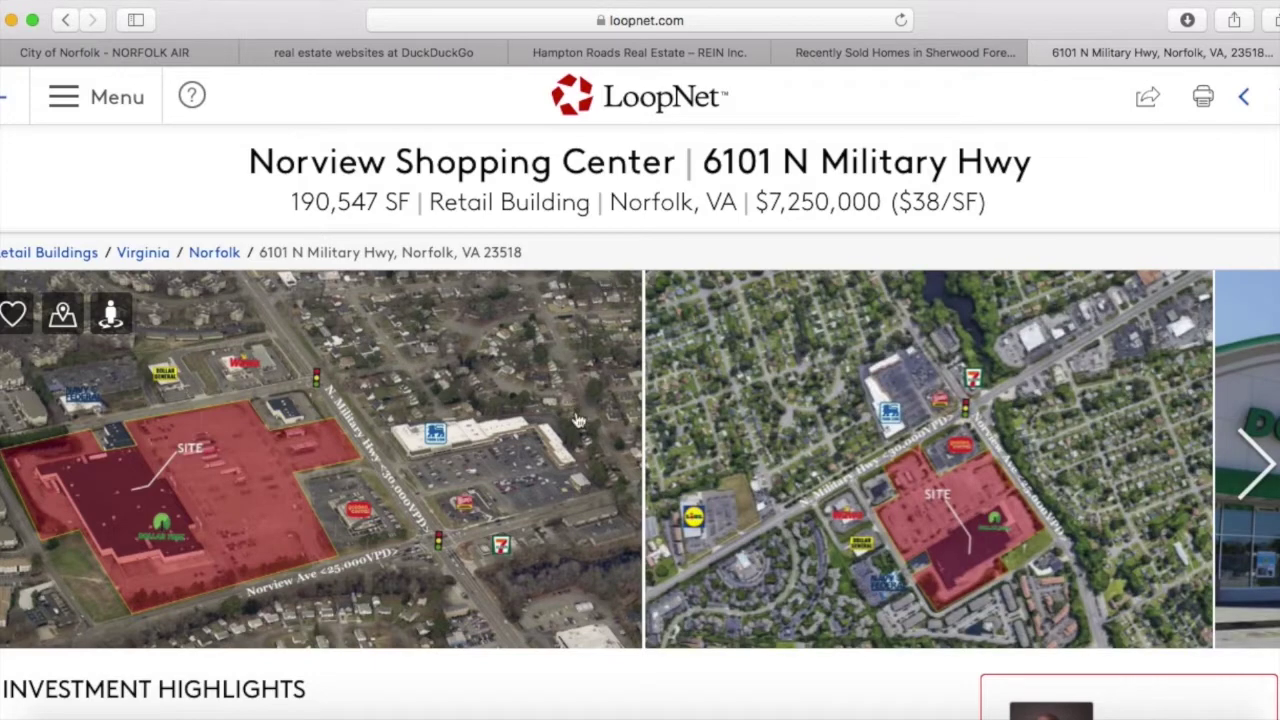
Step: Examine the Norview Shopping Center listing's investment highlights, offering details, amenities and attachments
scroll(577, 420, "down", 5)
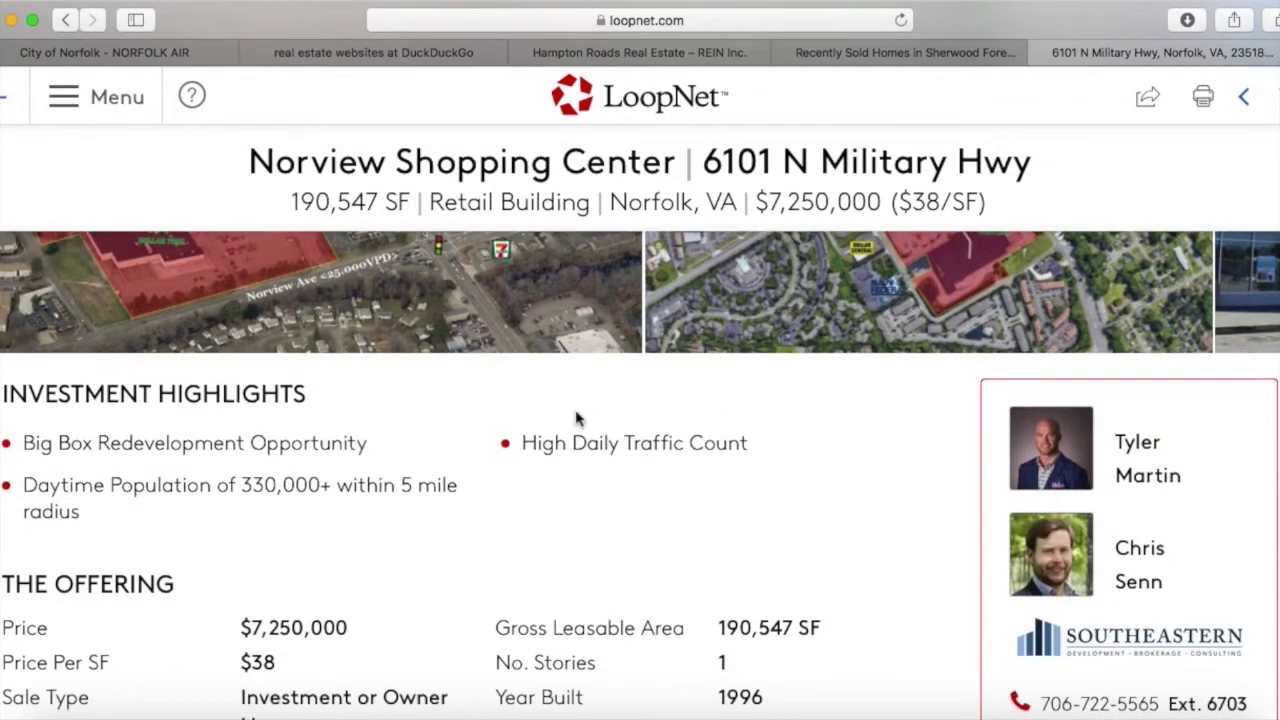
scroll(577, 420, "down", 3)
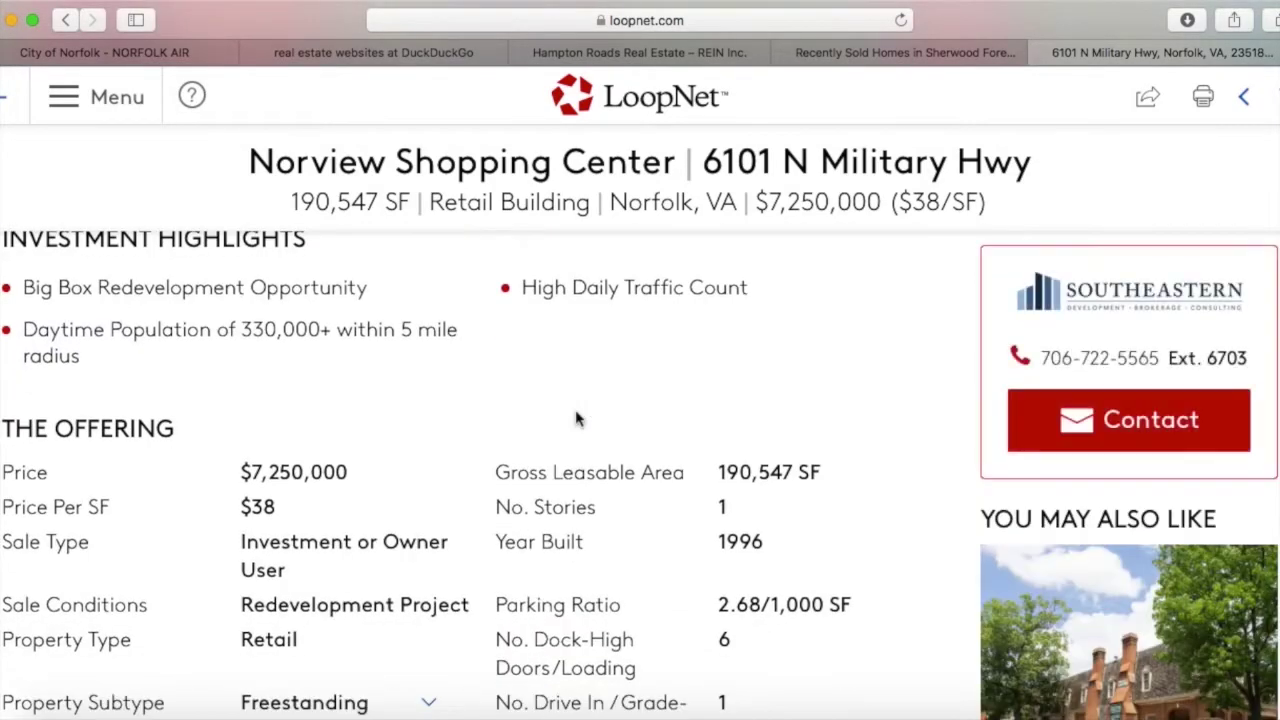
scroll(480, 398, "down", 12)
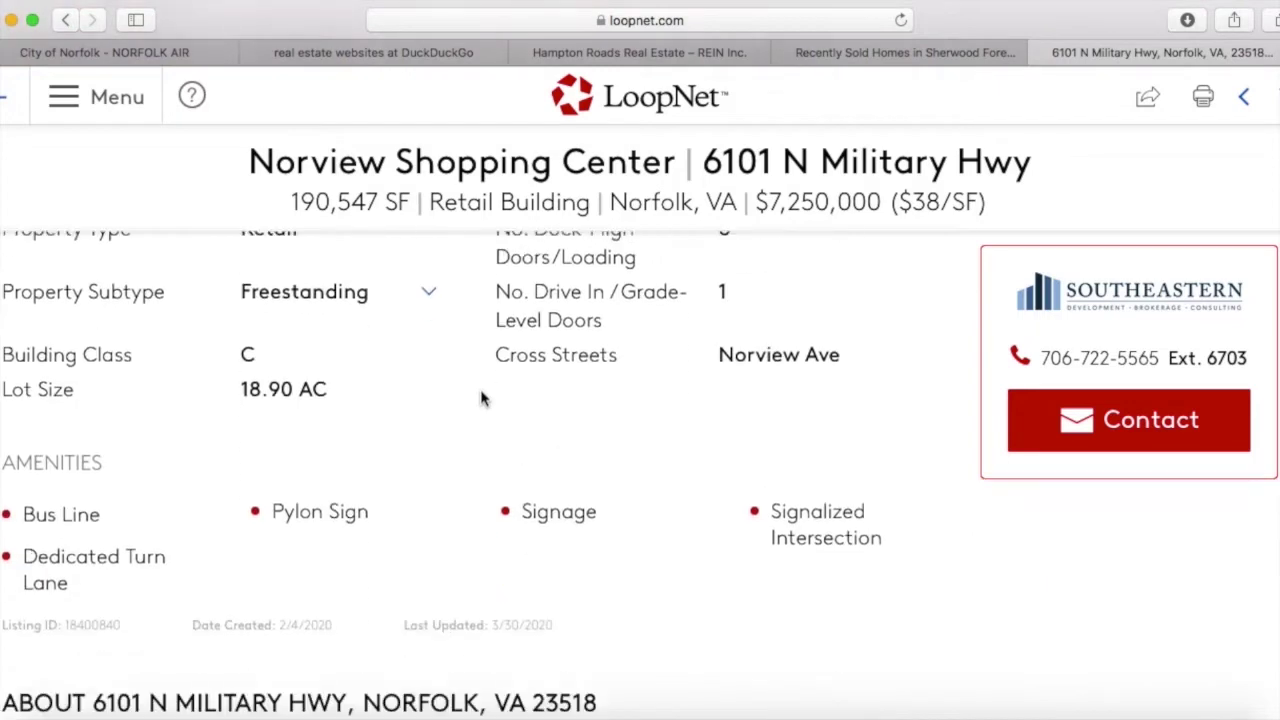
scroll(480, 398, "down", 2)
scroll(480, 397, "up", 1)
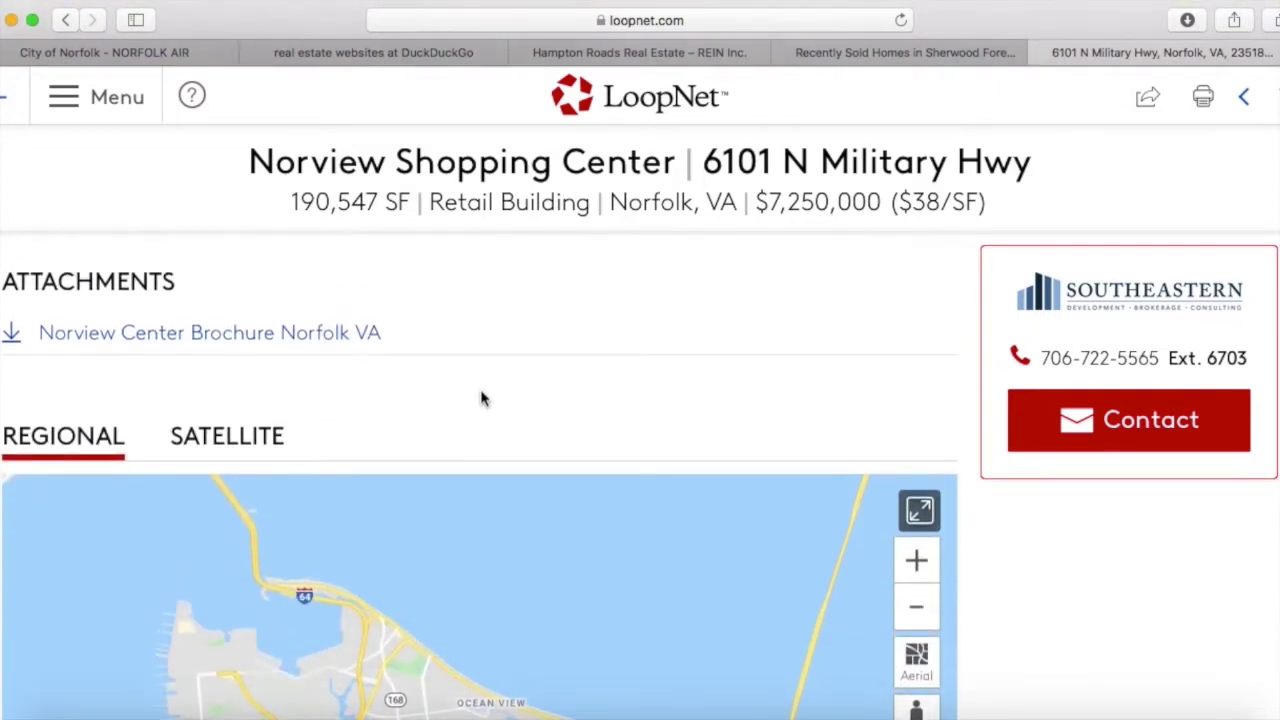
Step: Open the Norview Center Brochure Norfolk VA attachment and look through its property description and demographics pages
left_click(296, 340)
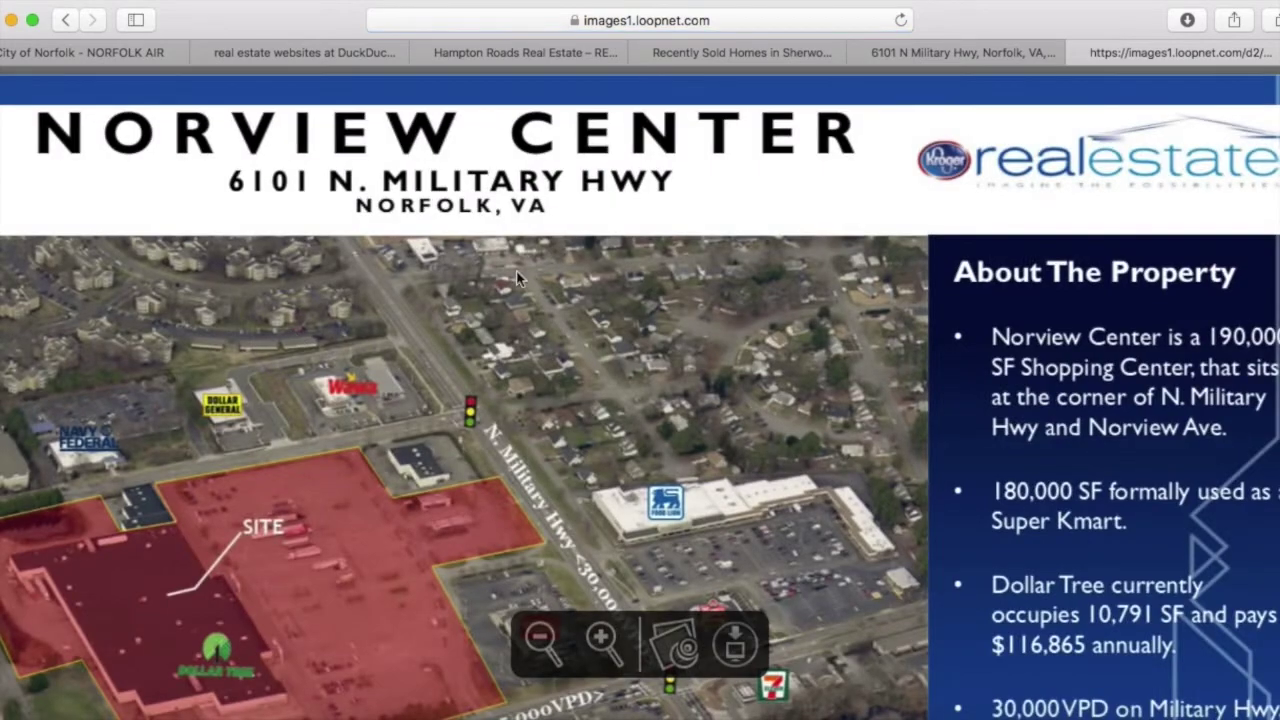
scroll(655, 277, "down", 15)
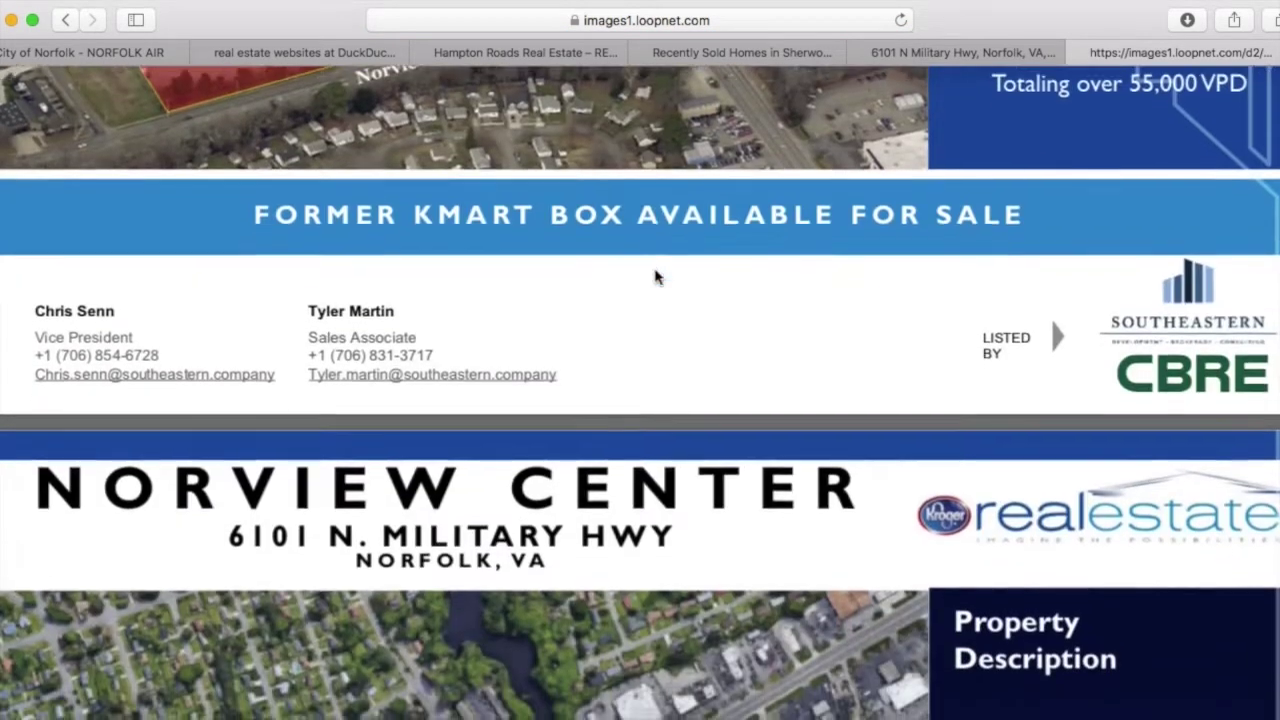
scroll(655, 277, "down", 10)
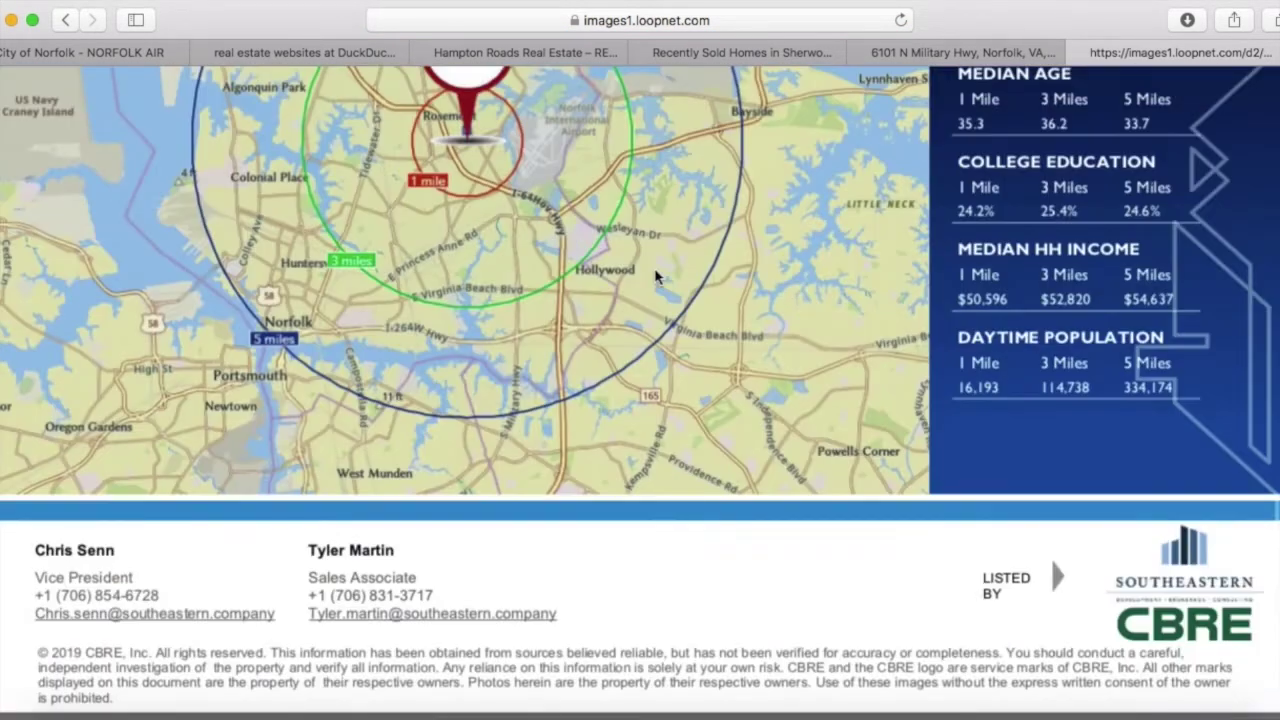
scroll(1010, 266, "up", 3)
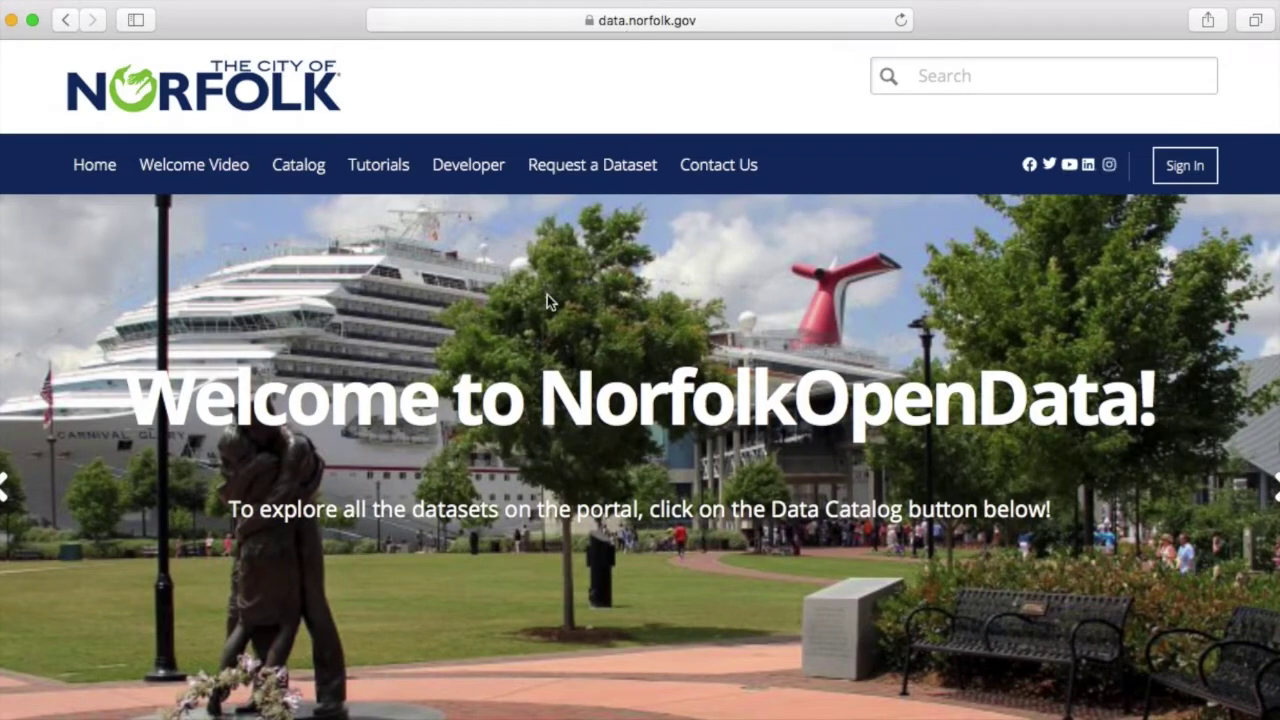
Step: Open the Public Safety dataset category on the NorfolkOpenData portal
scroll(547, 296, "down", 5)
scroll(547, 300, "down", 5)
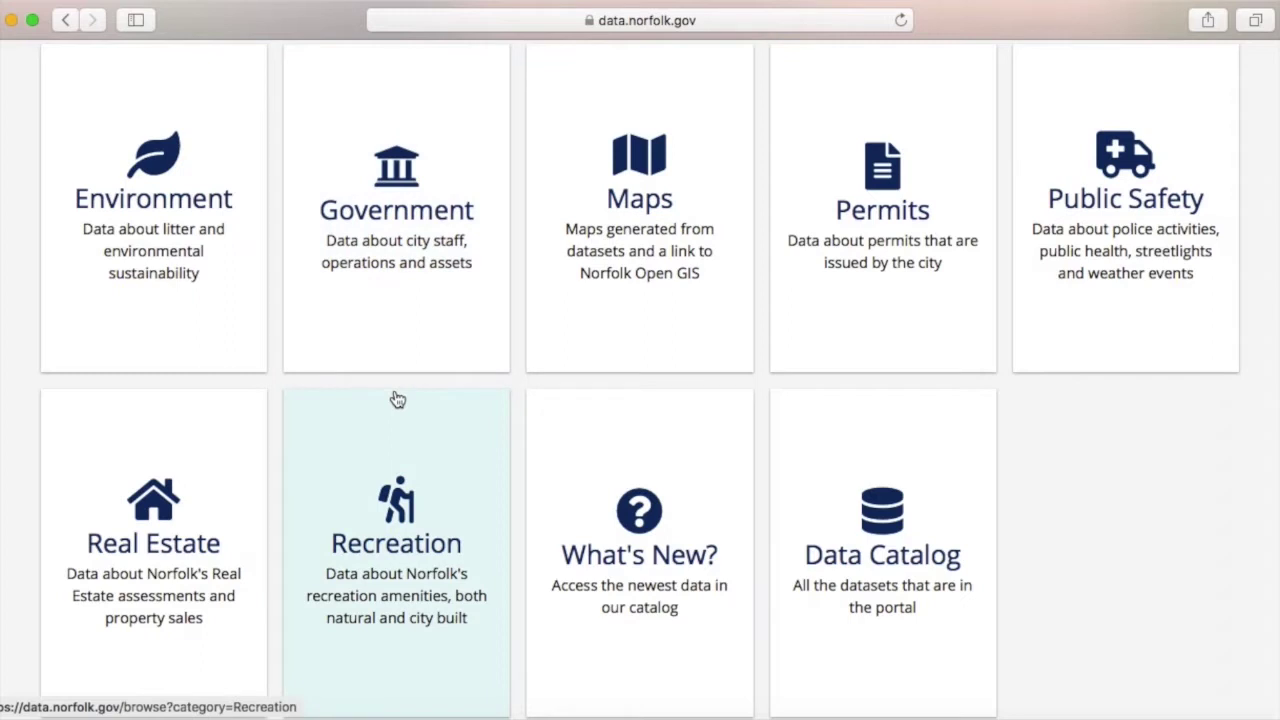
left_click(1129, 208)
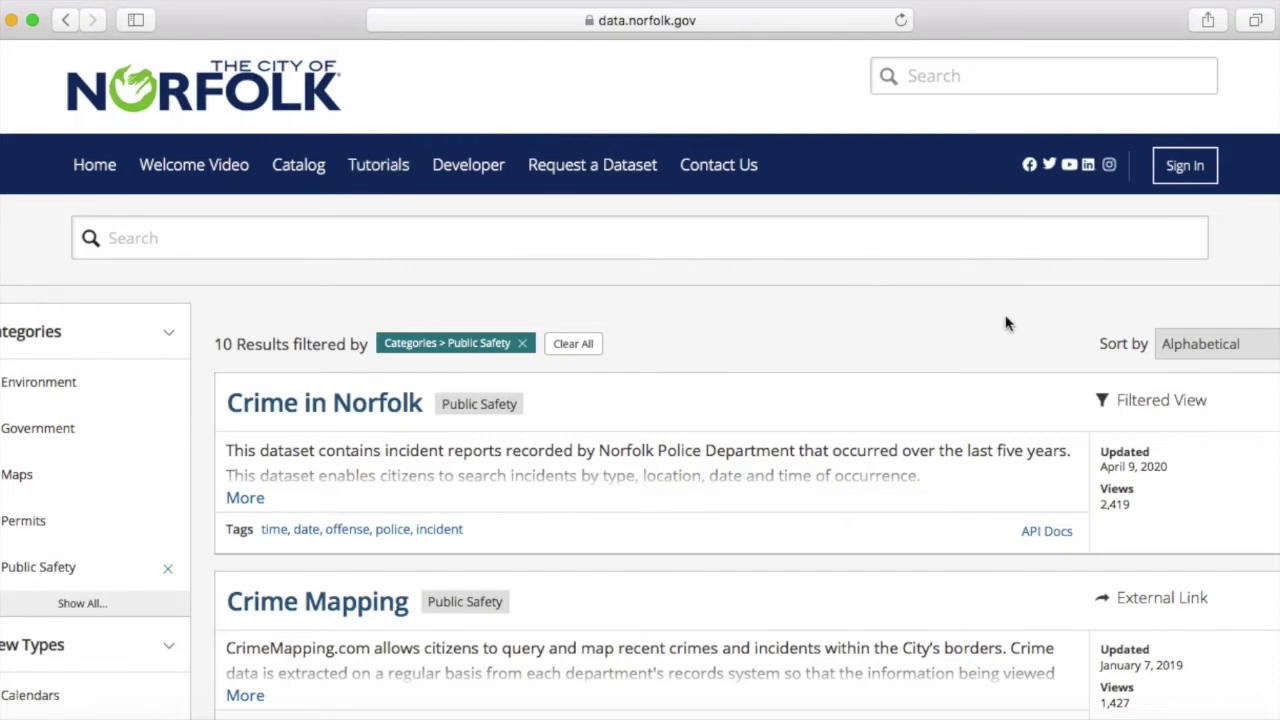
Step: Examine the list of Public Safety datasets, noting each one's type, such as filtered view, external link, dataset or map
scroll(1006, 323, "down", 1)
scroll(1006, 323, "down", 5)
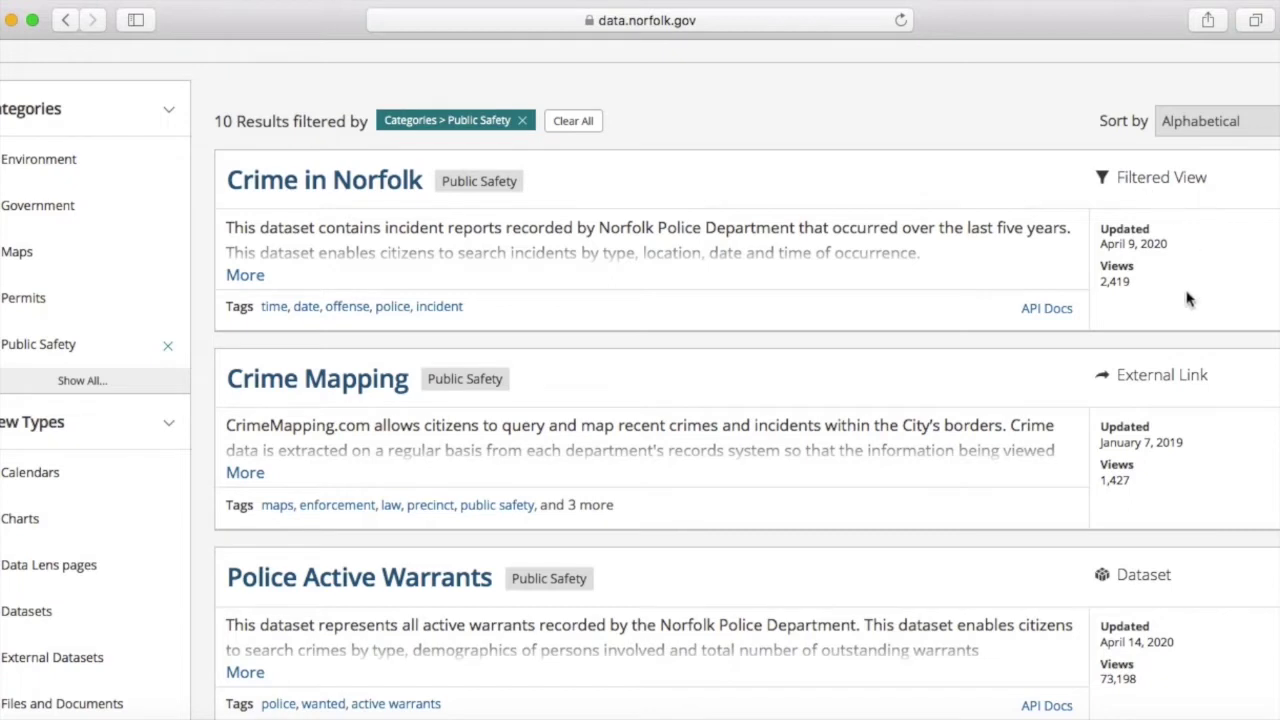
scroll(1188, 338, "down", 3)
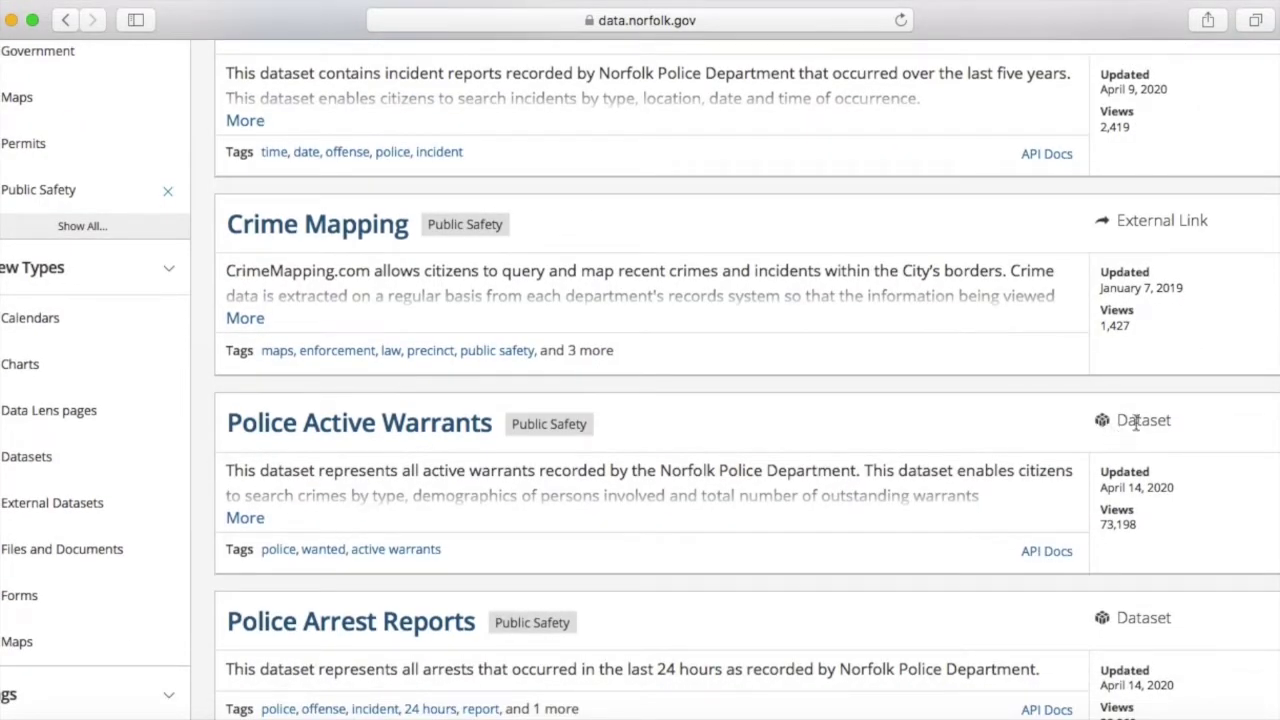
scroll(1220, 407, "up", 1)
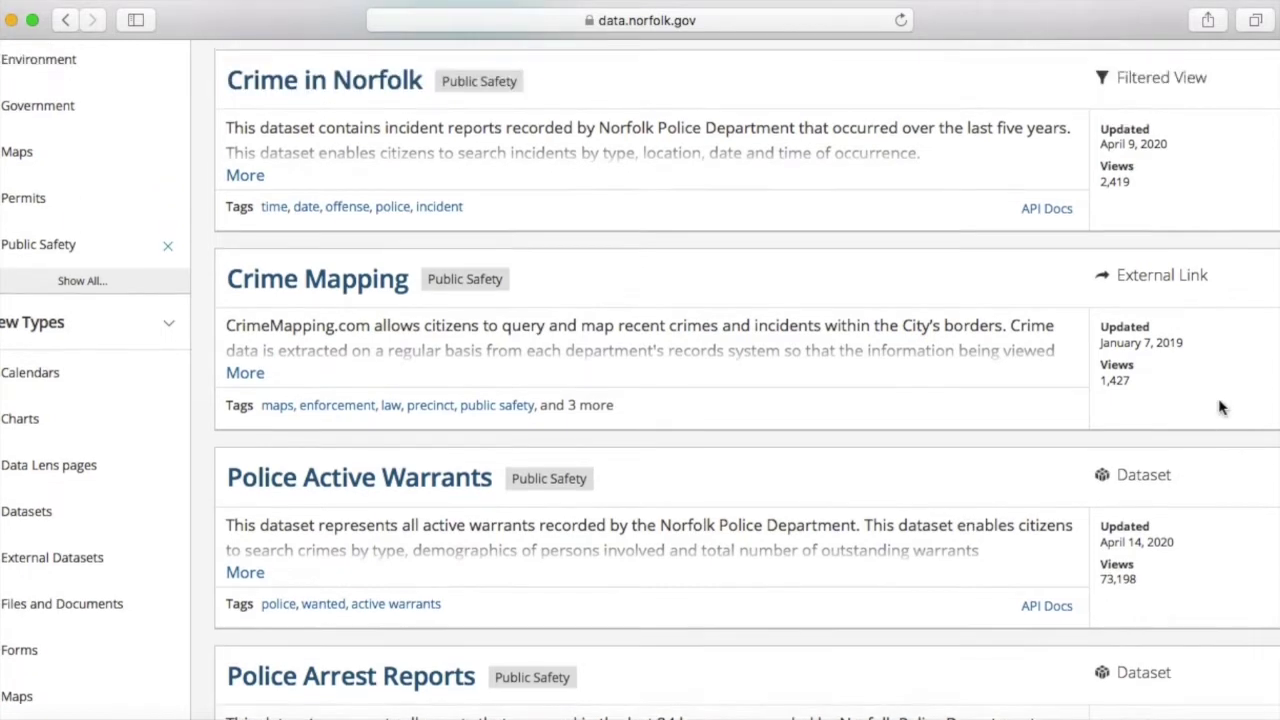
scroll(1220, 407, "down", 2)
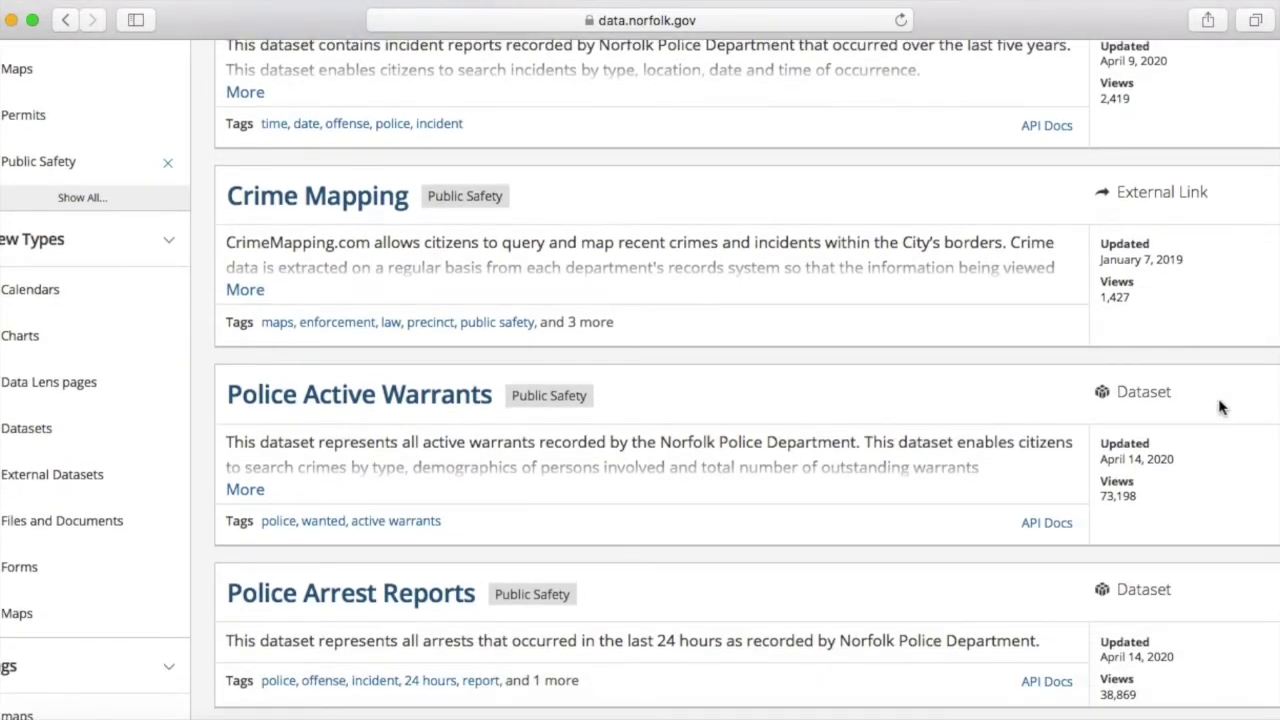
scroll(1220, 407, "up", 4)
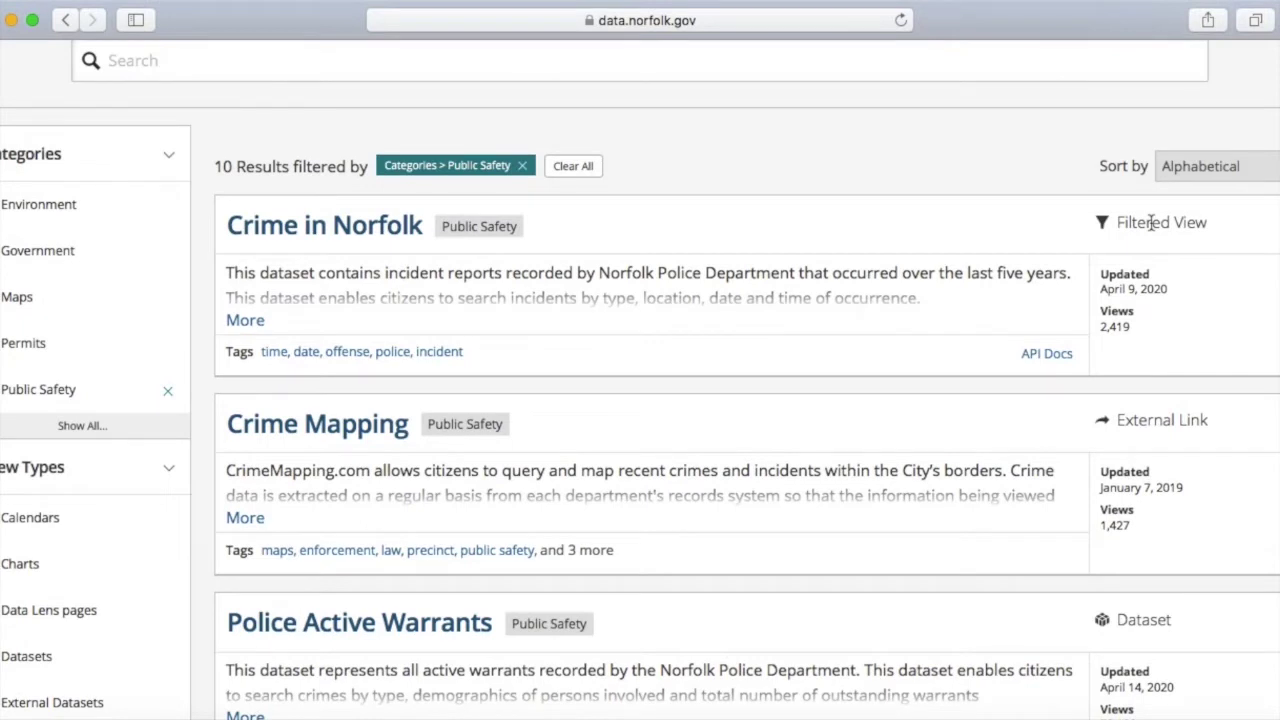
scroll(1247, 391, "down", 2)
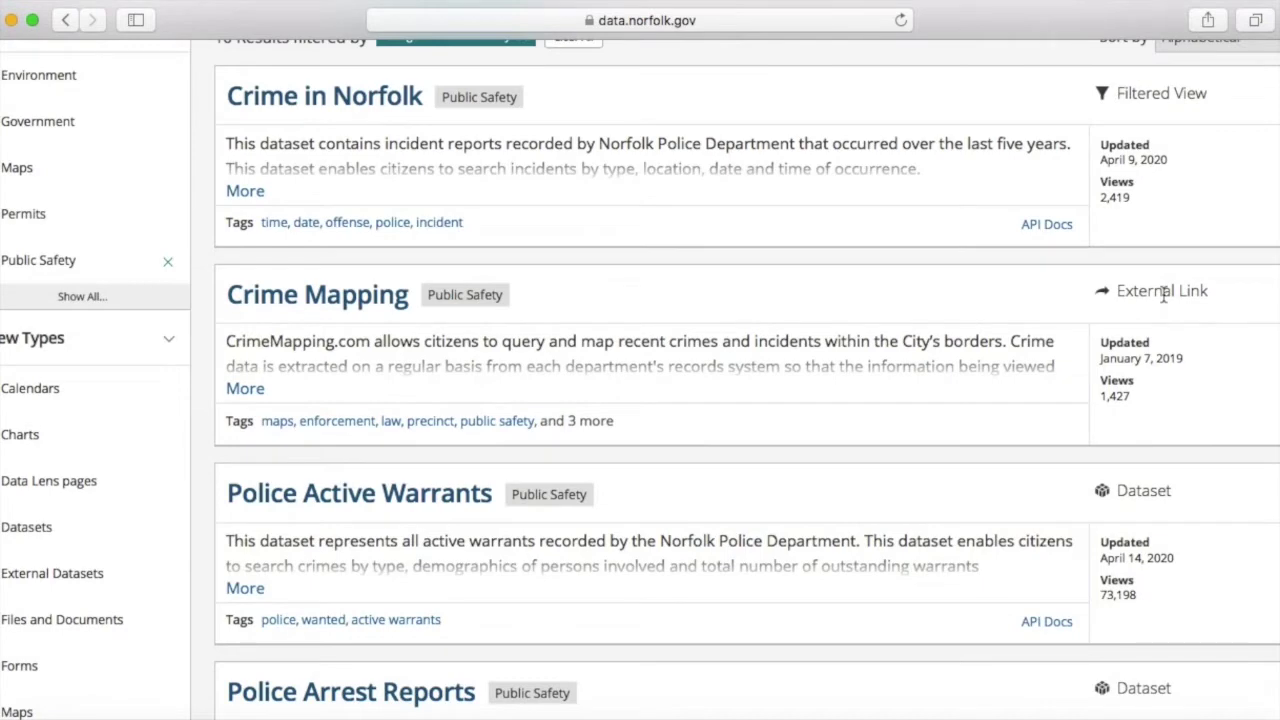
scroll(1240, 374, "down", 8)
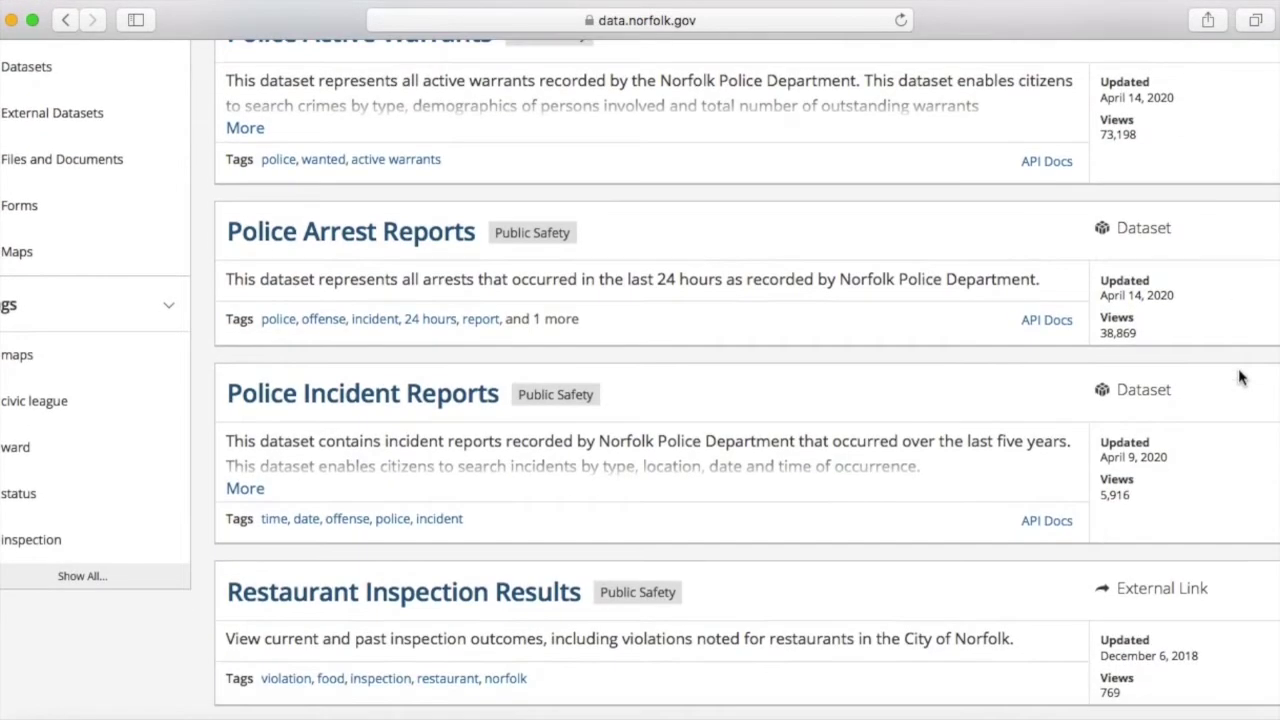
scroll(1240, 377, "down", 8)
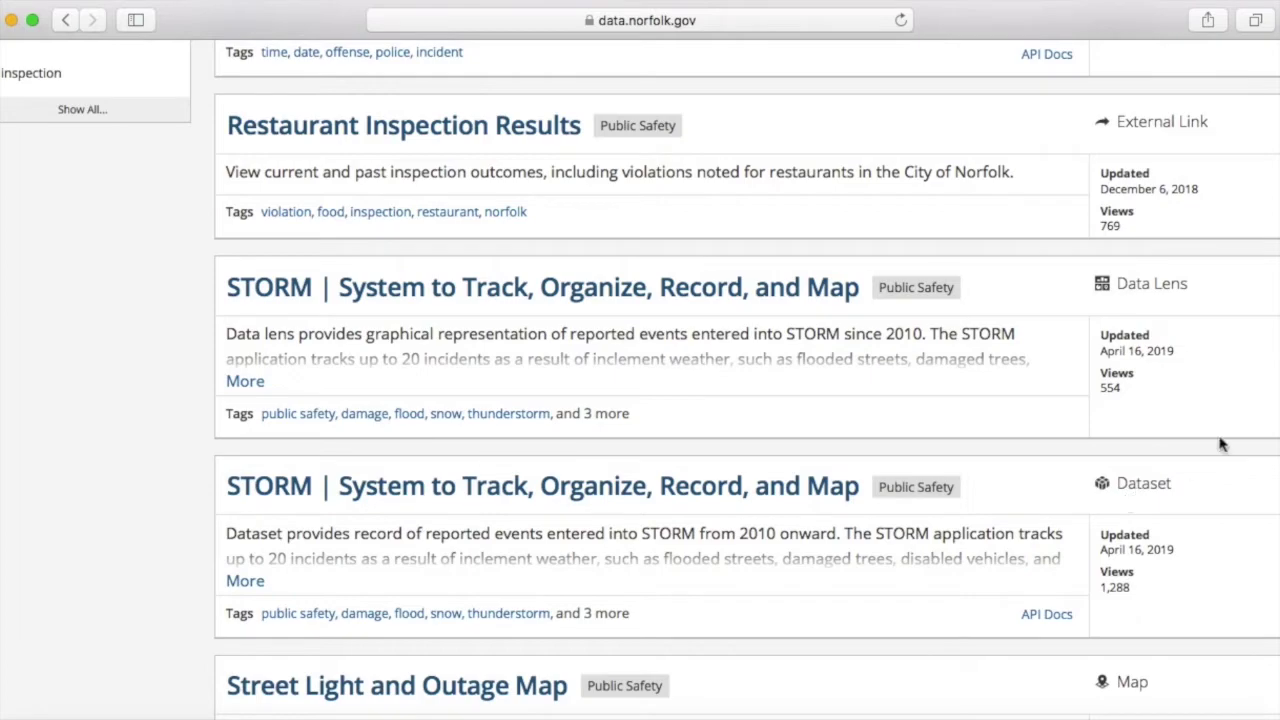
scroll(1238, 437, "down", 3)
scroll(1238, 437, "down", 5)
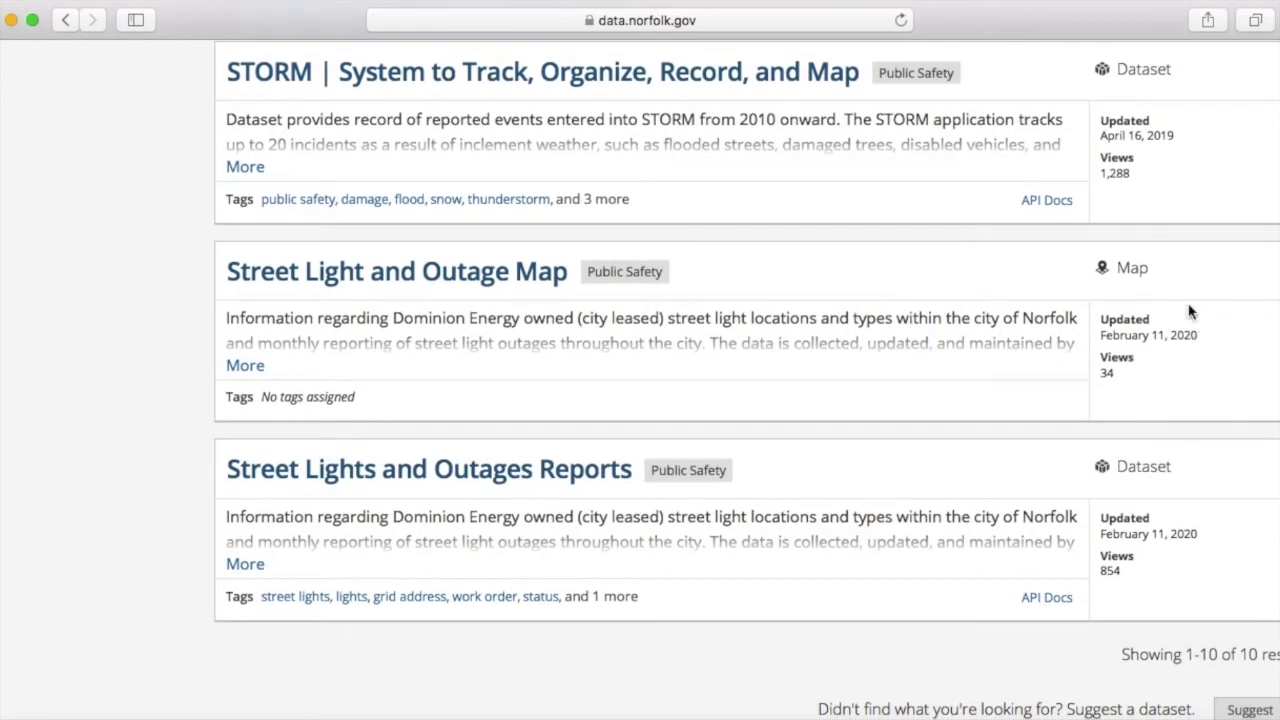
scroll(1190, 312, "up", 20)
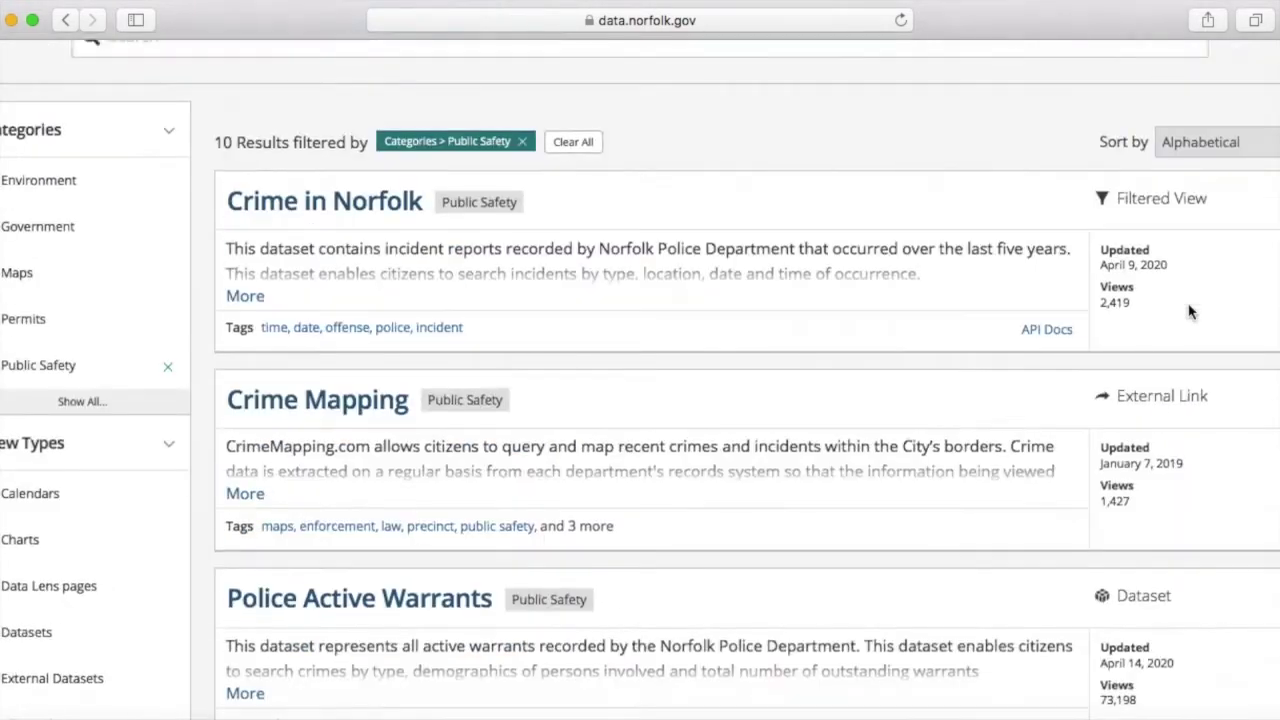
Step: Open the Police Incident Reports dataset, check its description and attachments, and display its data table
scroll(862, 231, "down", 2)
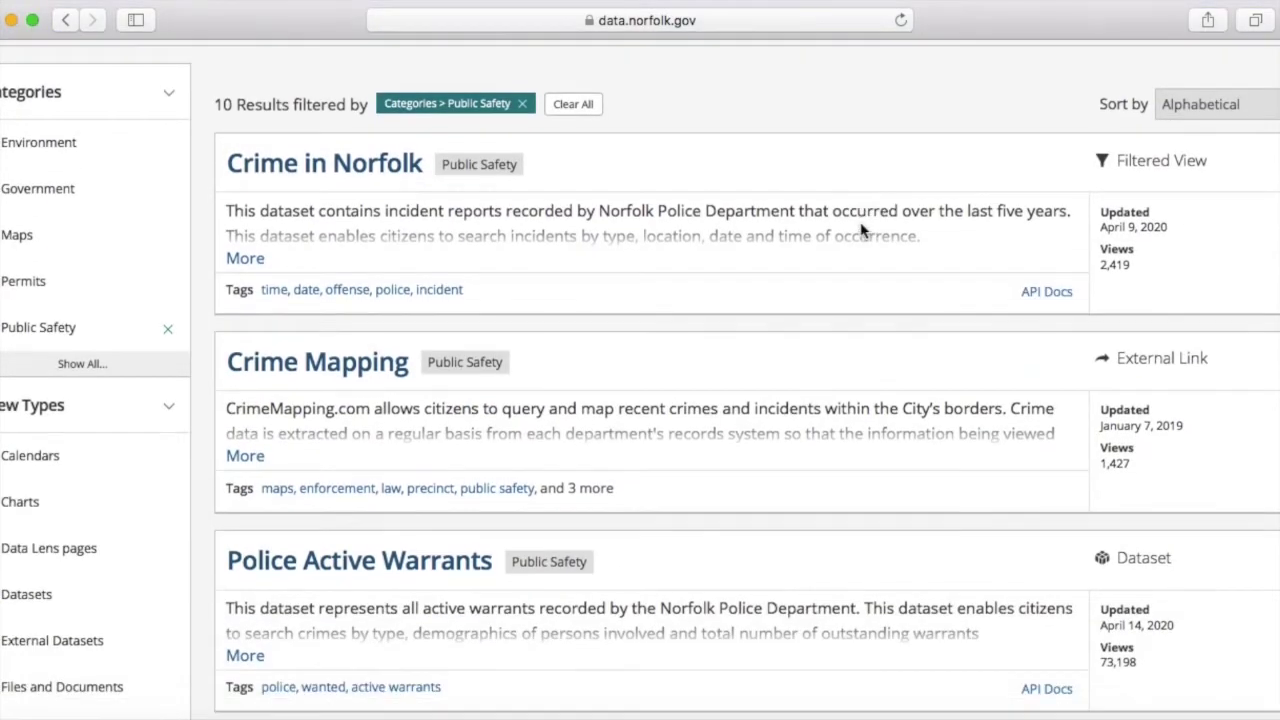
scroll(580, 428, "down", 5)
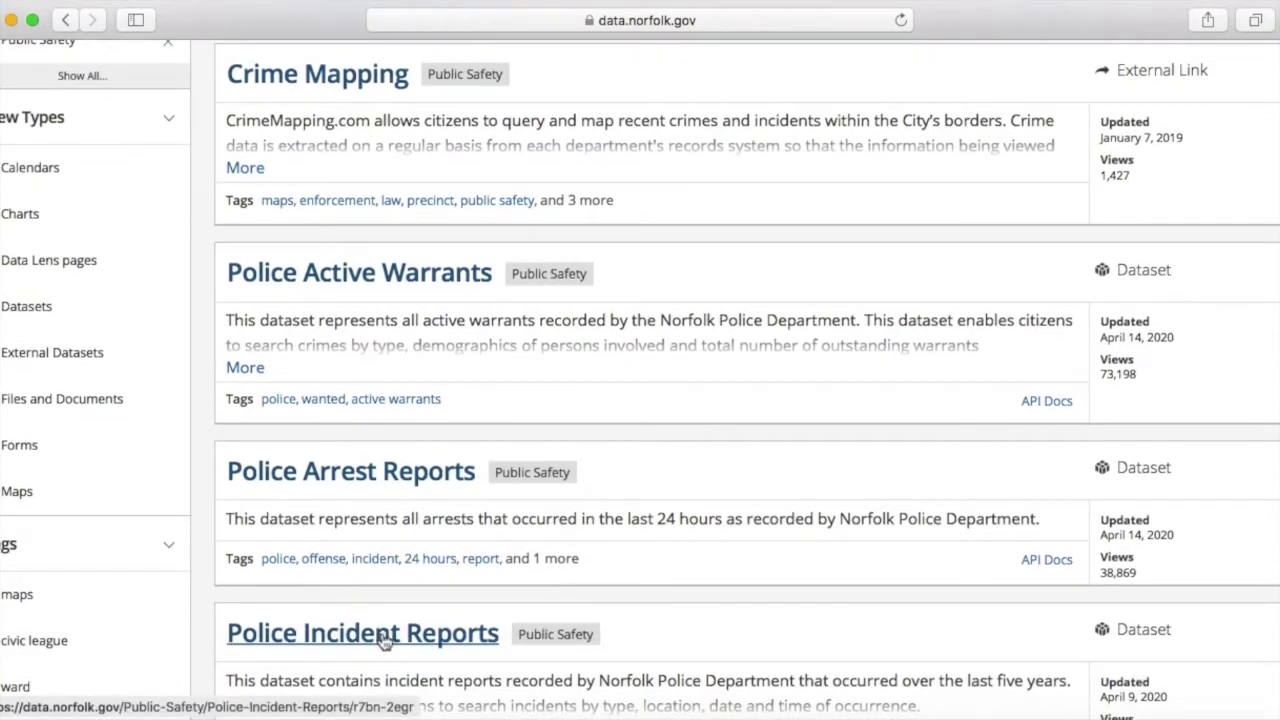
left_click(384, 641)
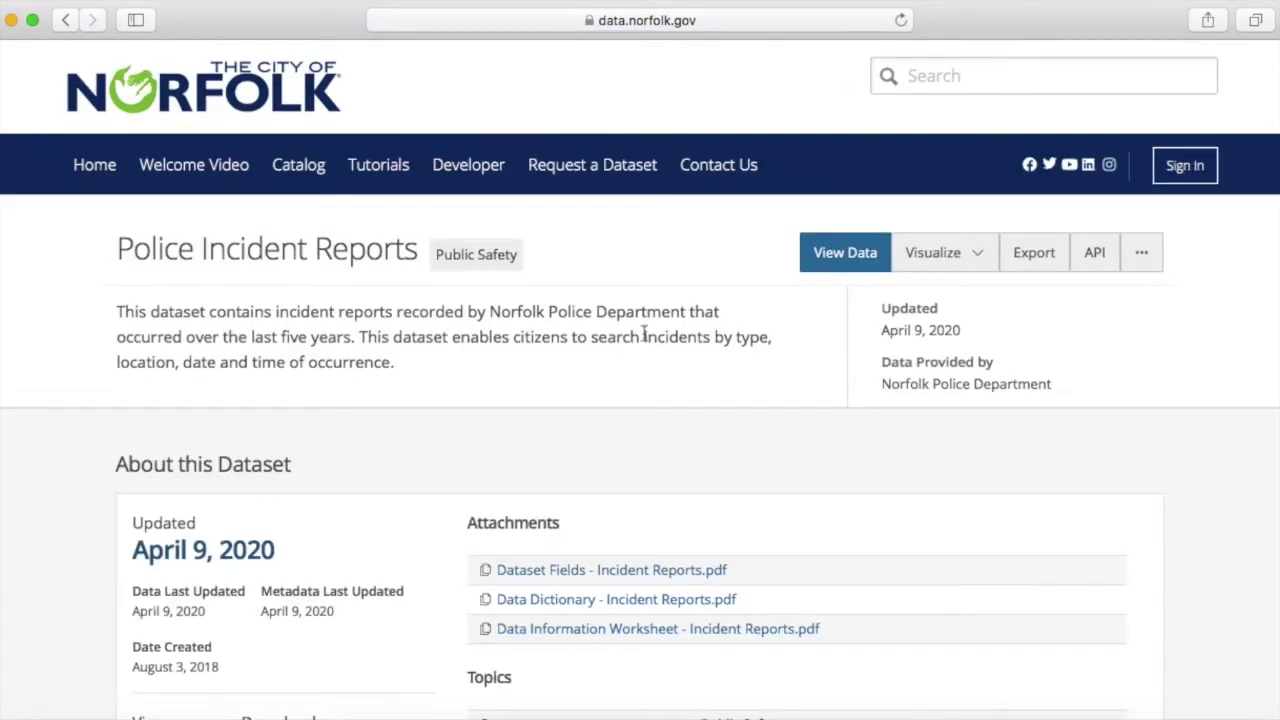
scroll(644, 334, "down", 5)
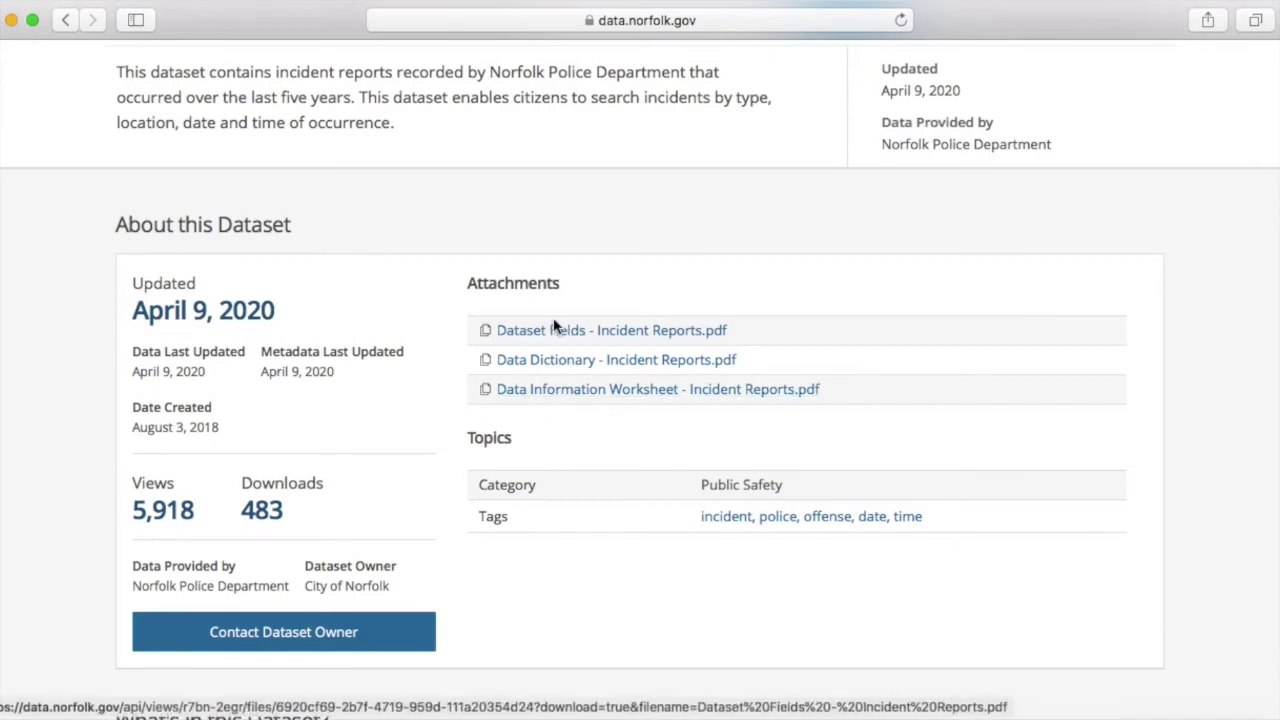
scroll(781, 247, "up", 5)
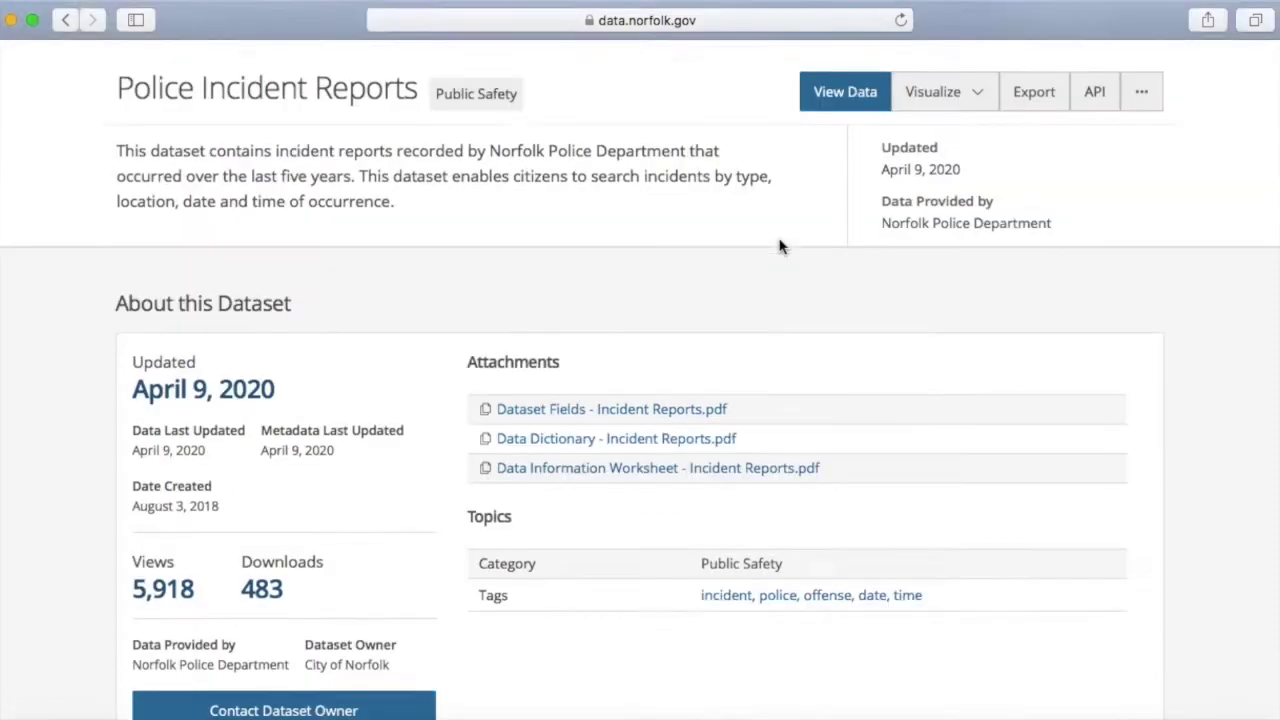
left_click(838, 258)
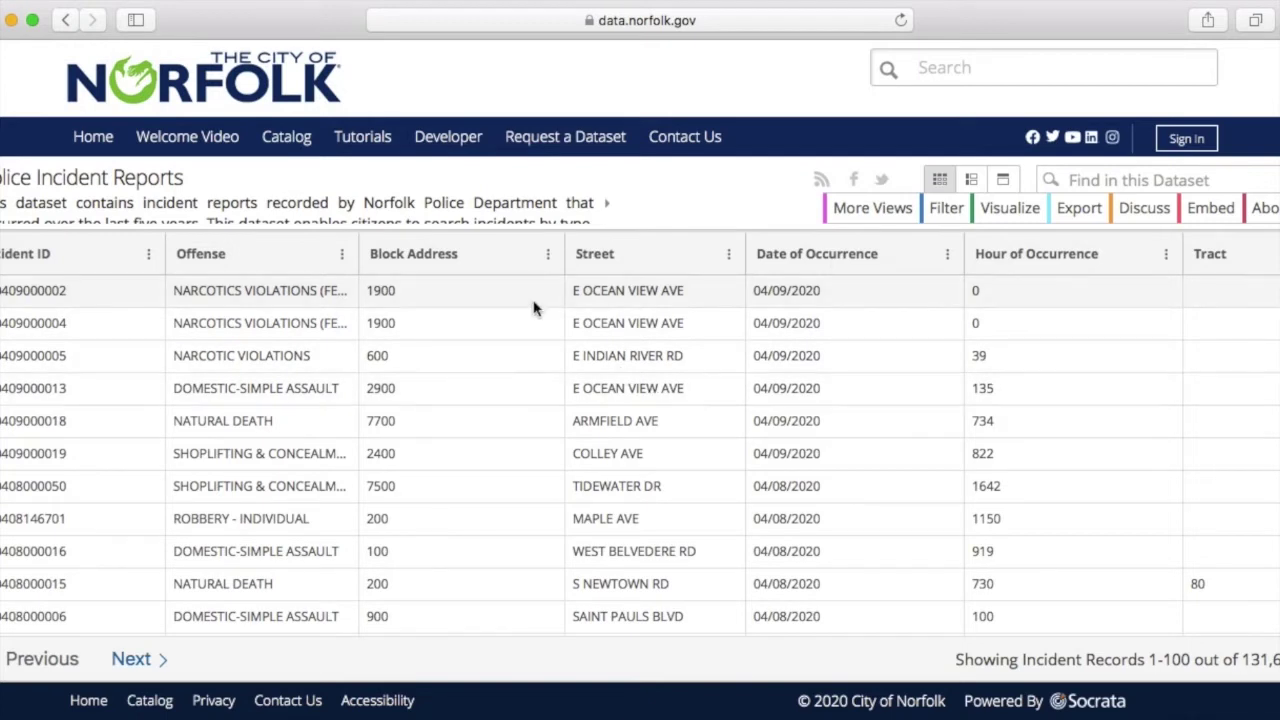
Step: Add a filter condition to the incident table for Street contains "Robin Hood road"
left_click(953, 210)
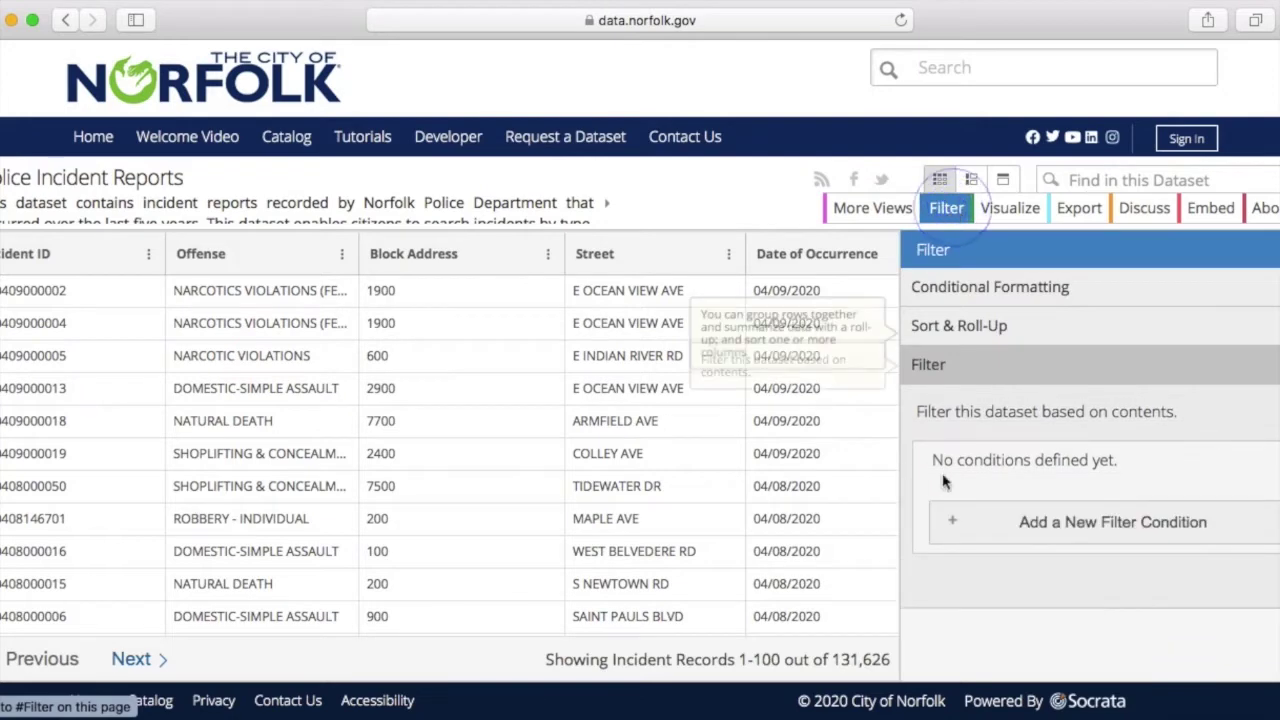
left_click(1017, 530)
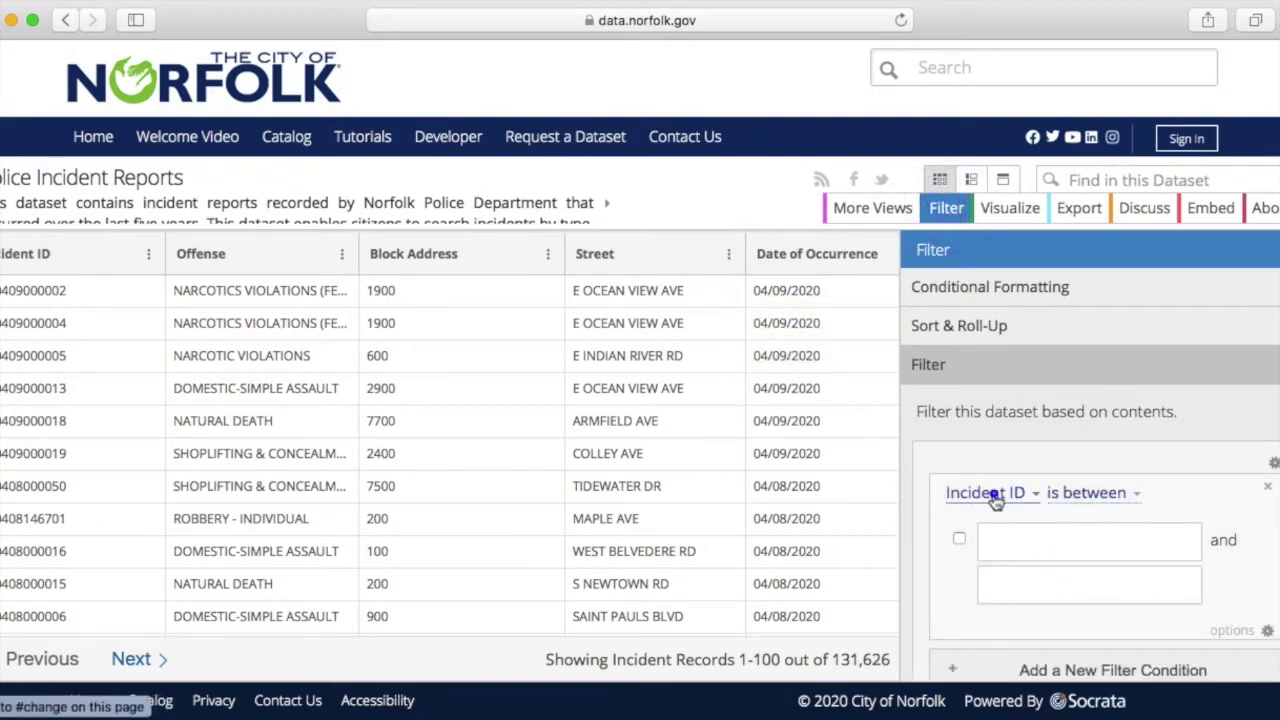
left_click(990, 492)
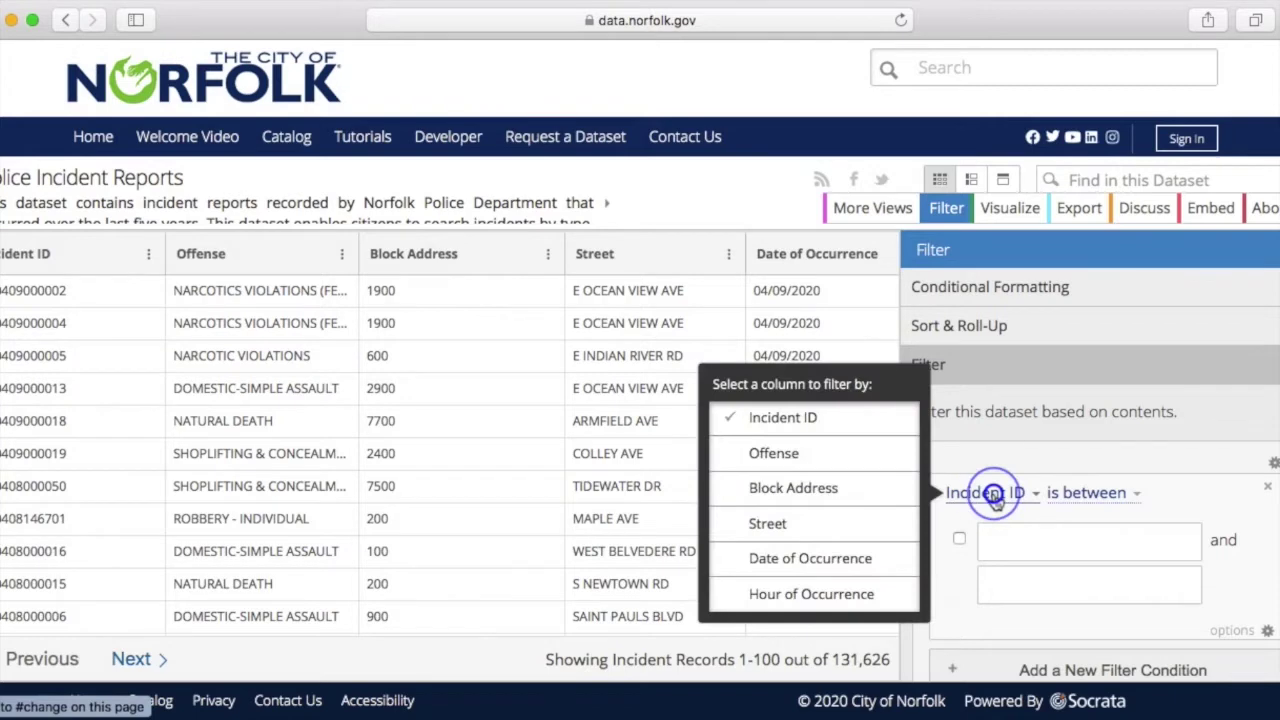
left_click(804, 523)
left_click(1018, 493)
left_click(888, 524)
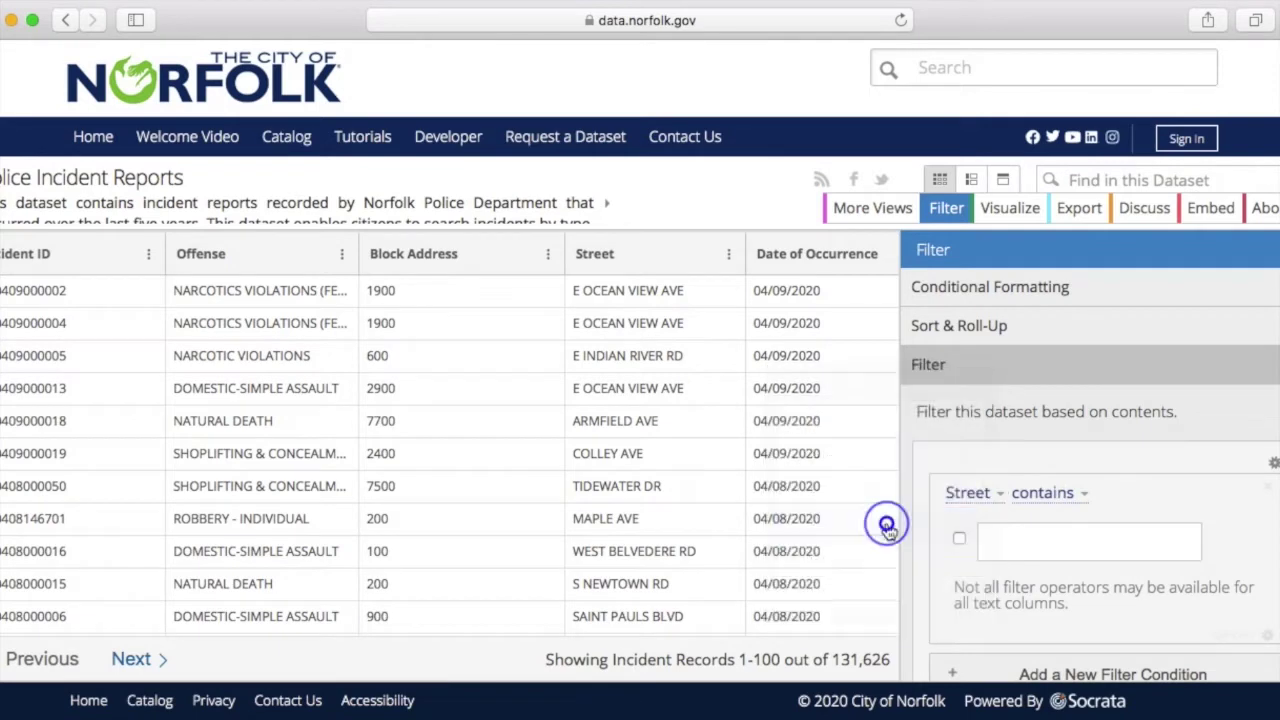
left_click(1024, 540)
type("robin hood road")
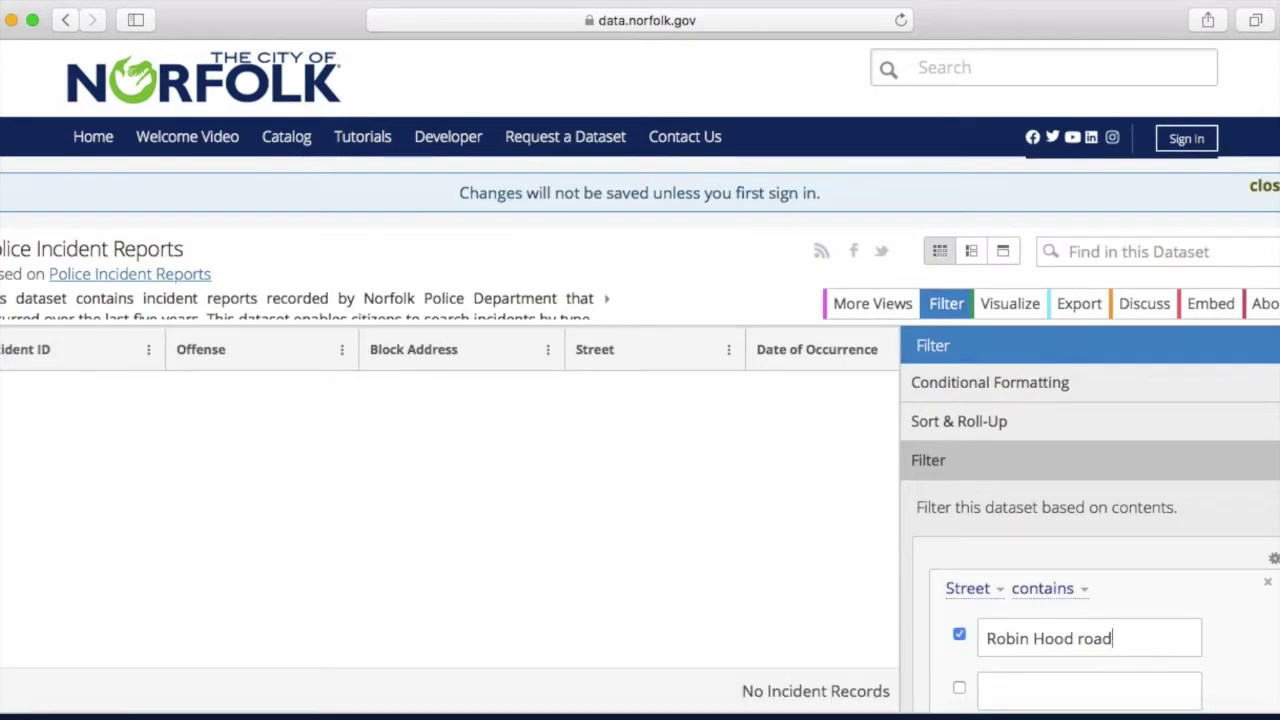
Step: Shorten the Street filter value to "Robin Hood" and view the matching incident records
left_click(1137, 638)
key("BackSpace")
key("BackSpace")
key("BackSpace")
key("BackSpace")
key("BackSpace")
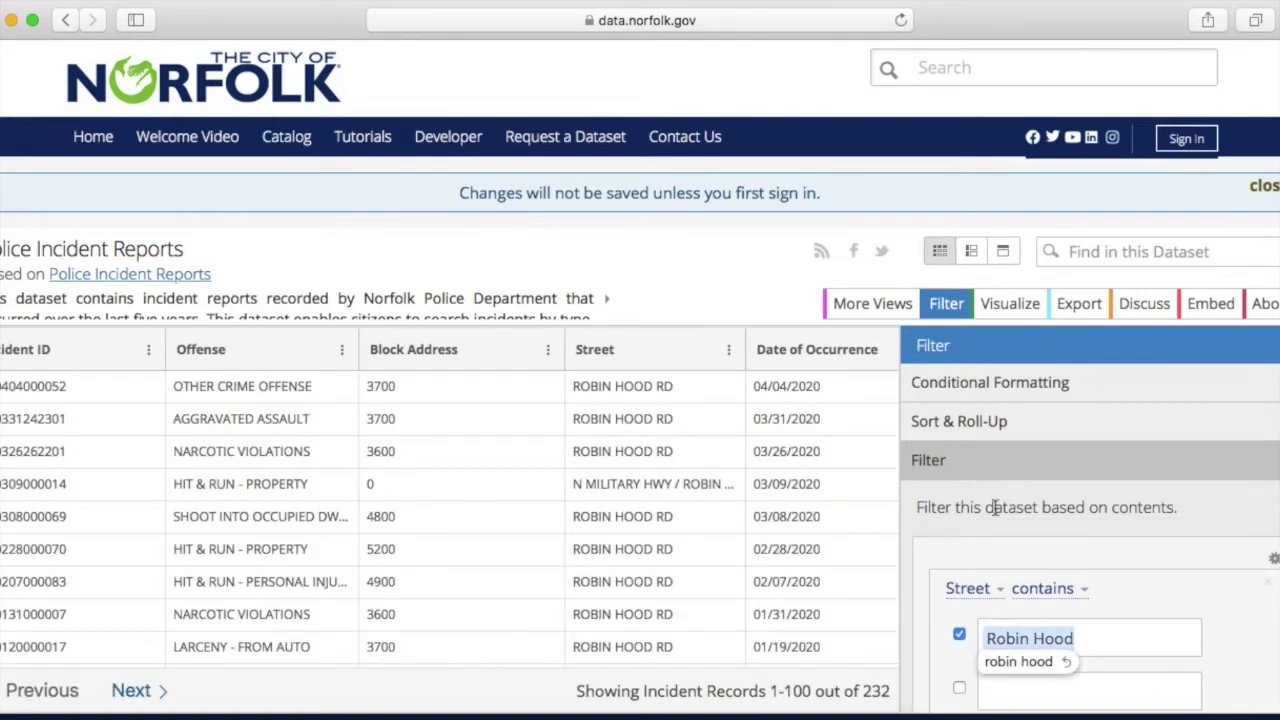
scroll(313, 412, "down", 2)
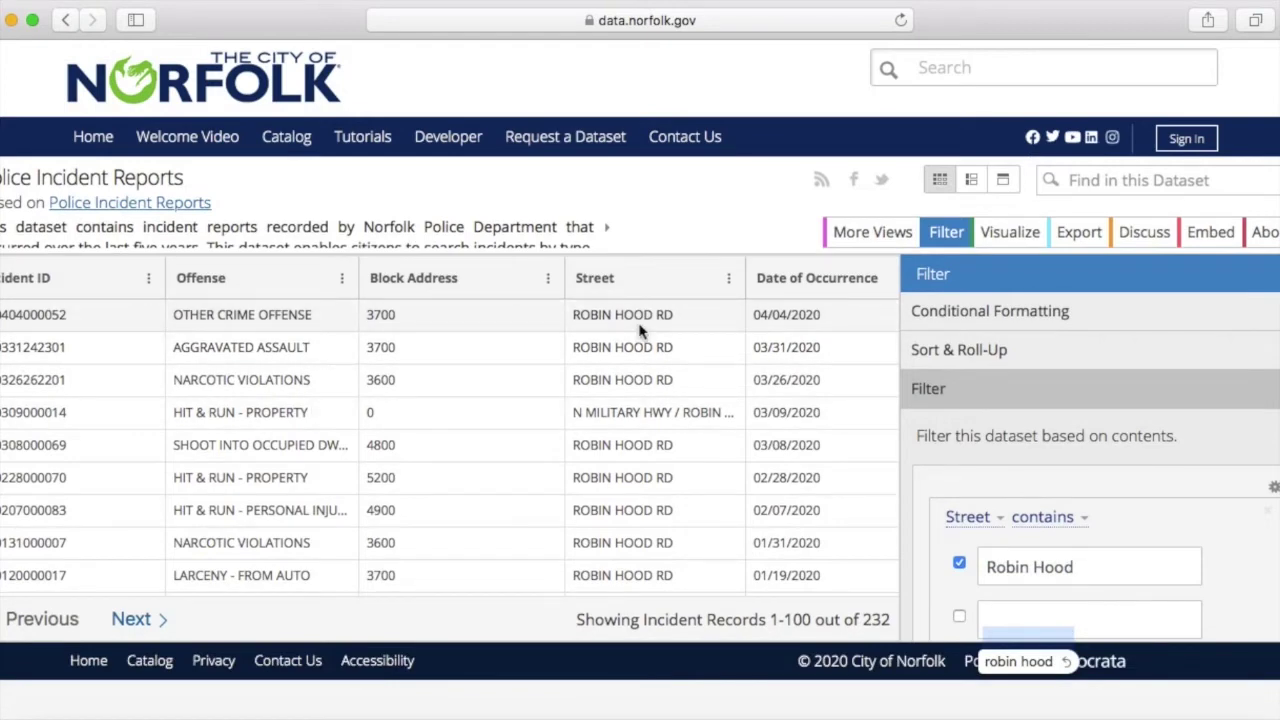
Step: Return to the portal's home page, then search all datasets for "code" and look through the results
left_click(92, 146)
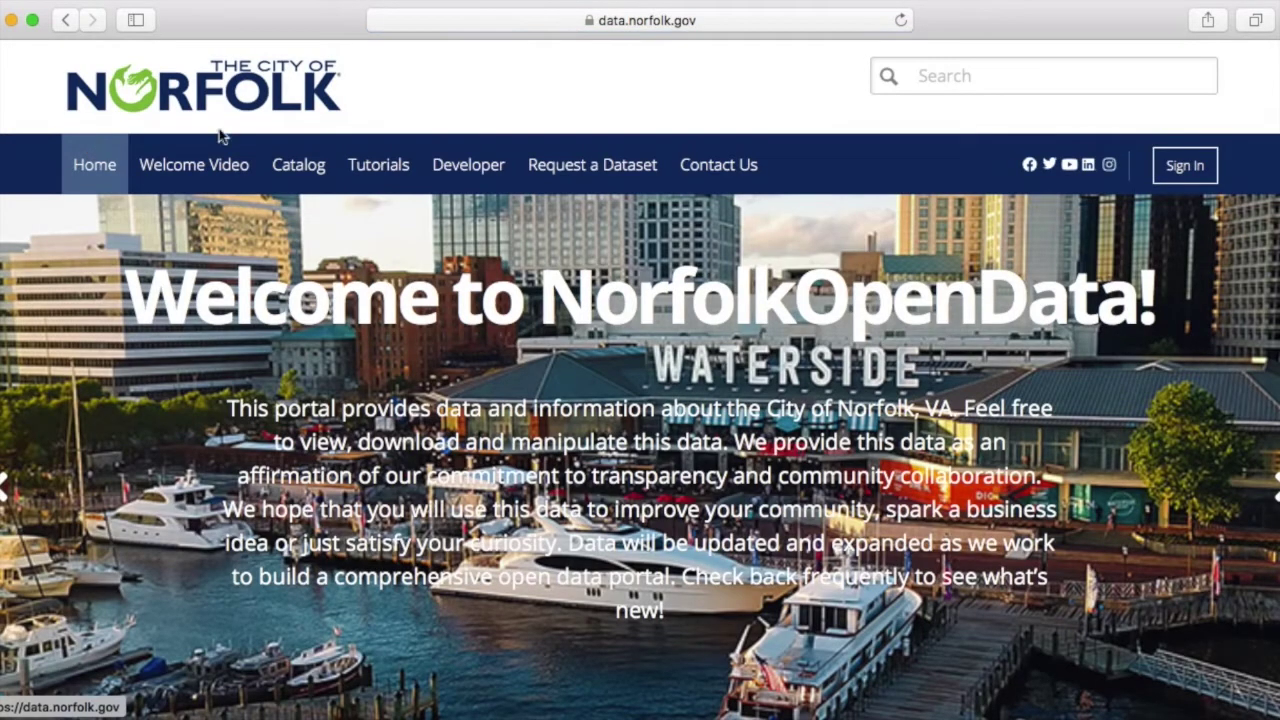
scroll(699, 238, "down", 5)
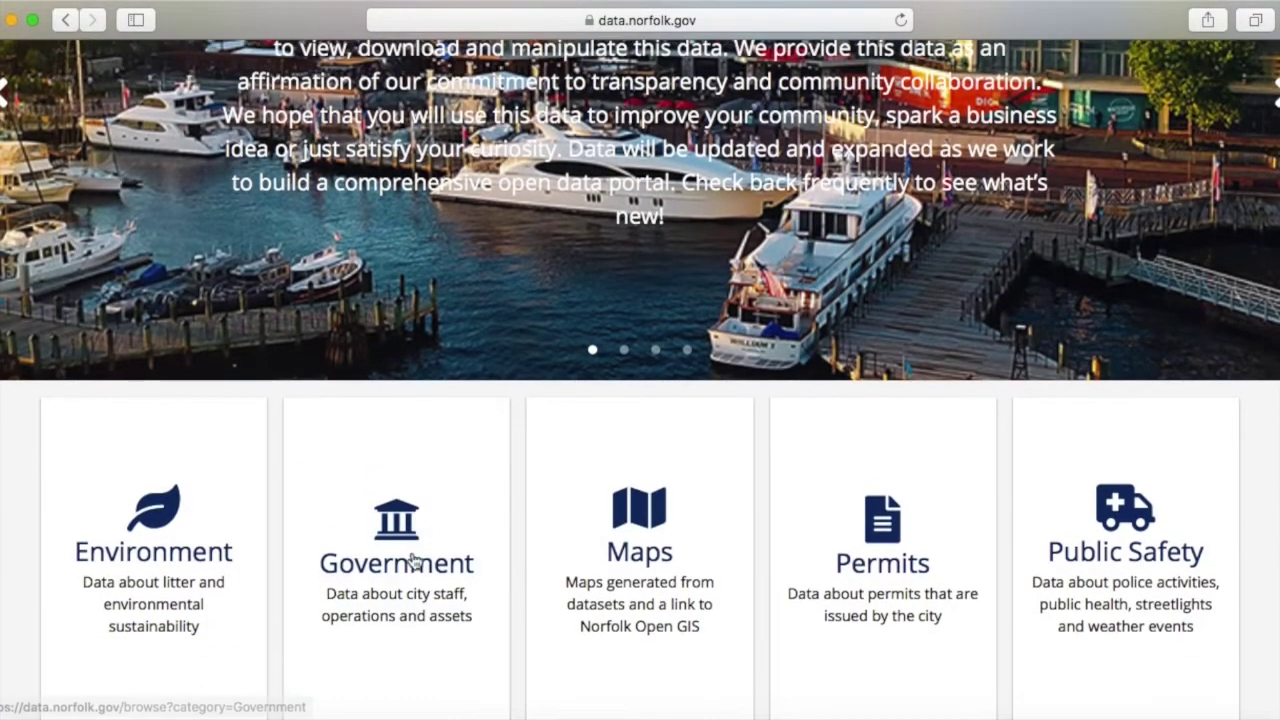
scroll(420, 120, "up", 5)
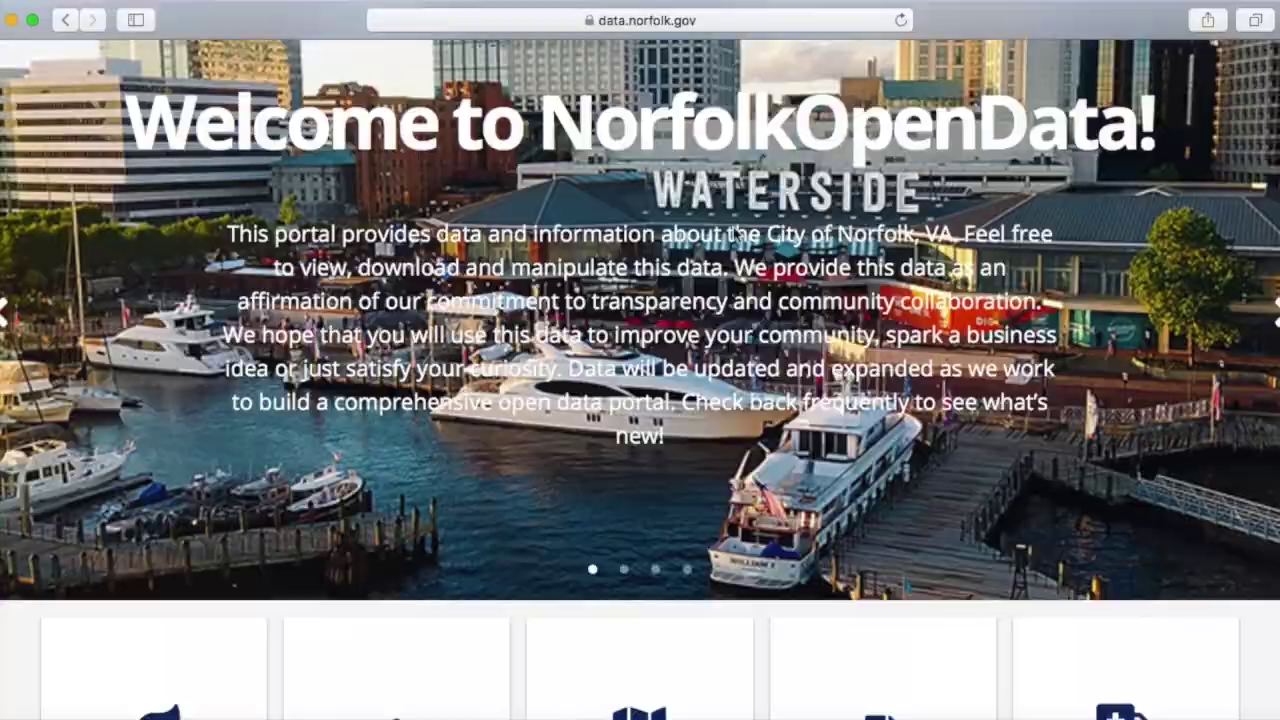
left_click(942, 80)
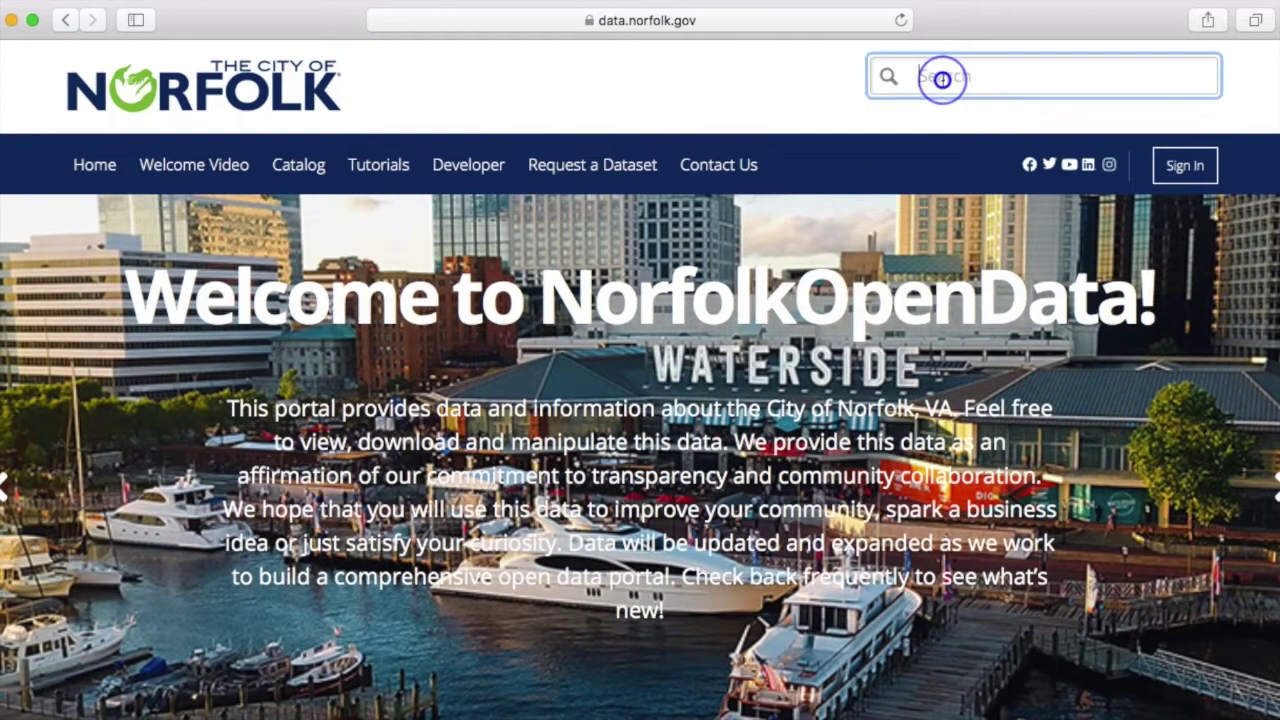
type("coe")
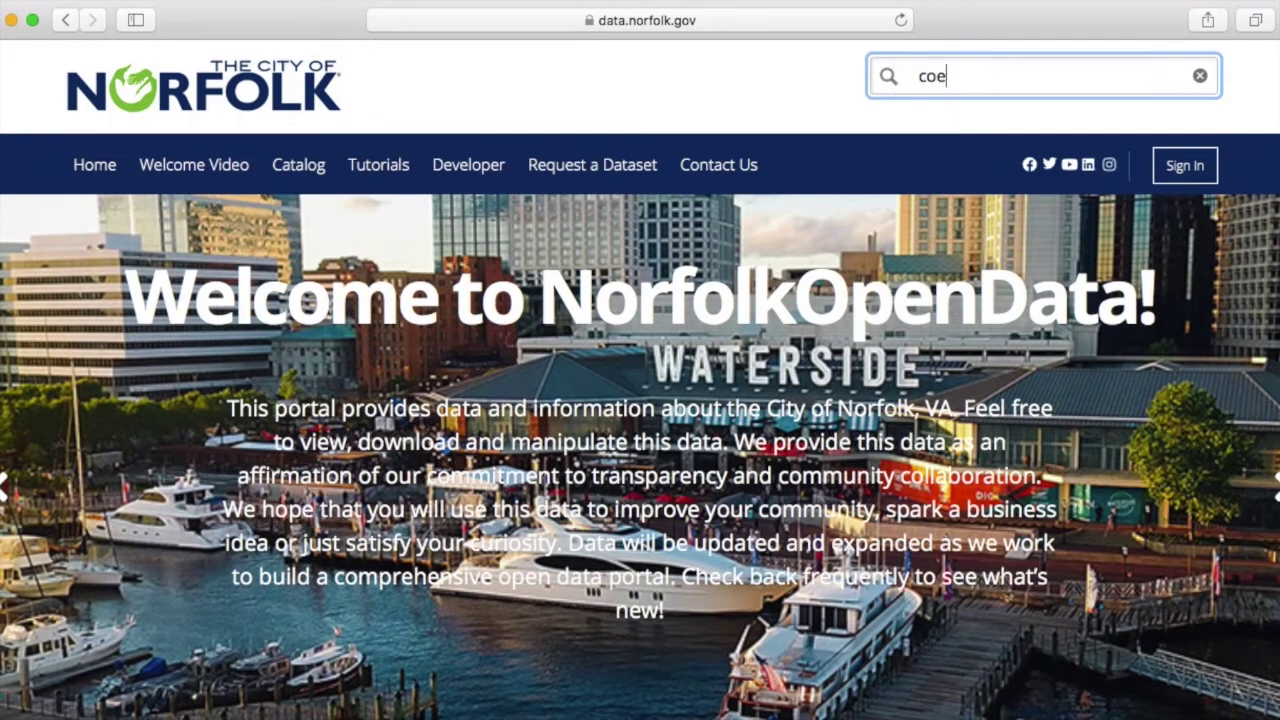
type("d")
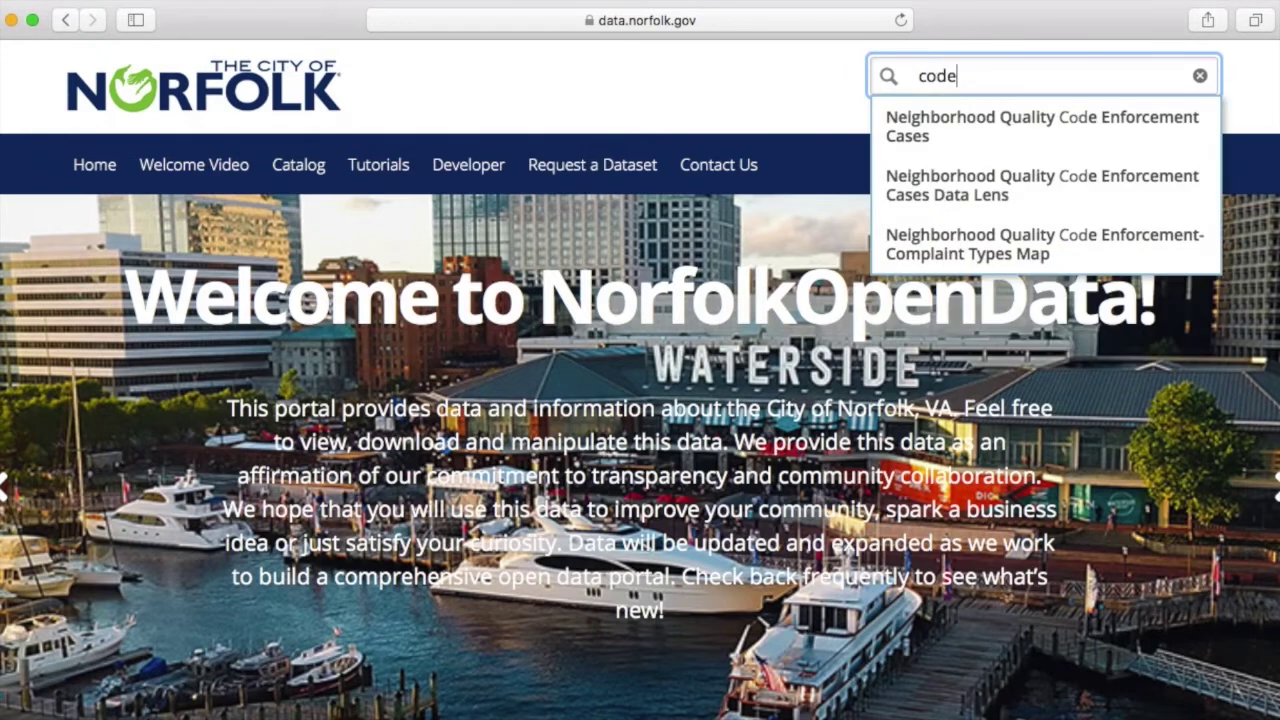
key("Return")
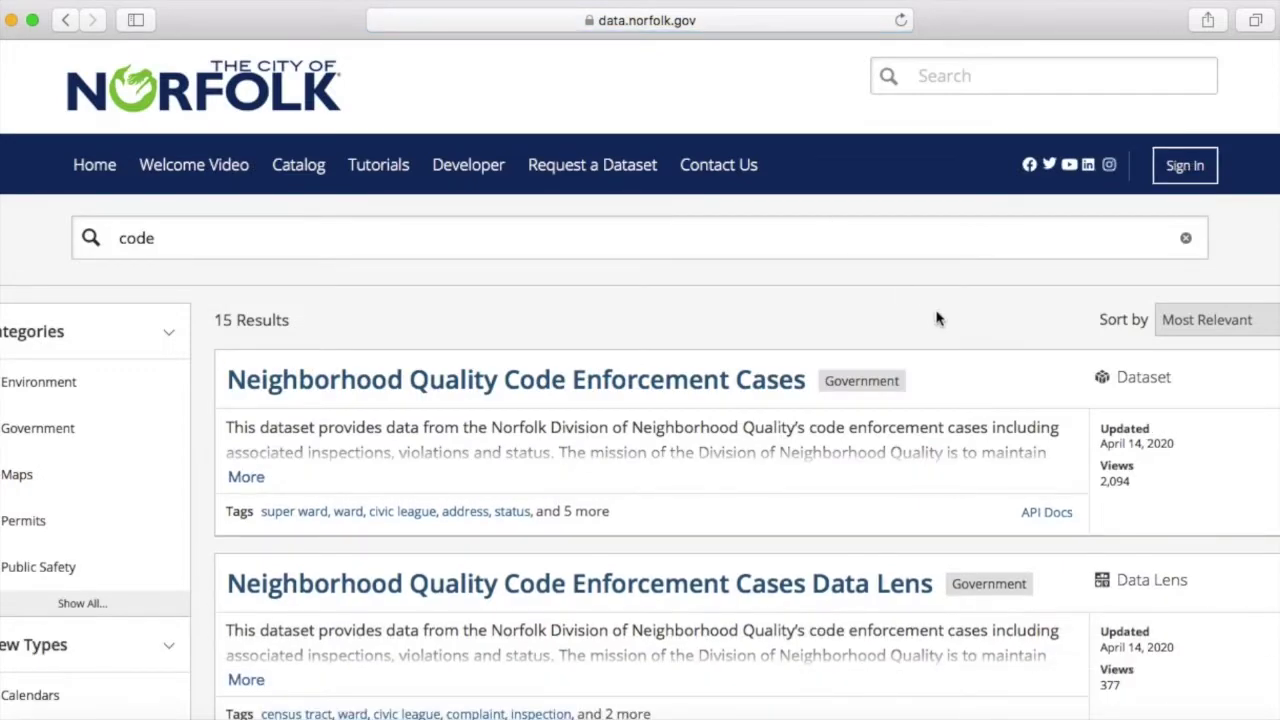
scroll(937, 318, "down", 10)
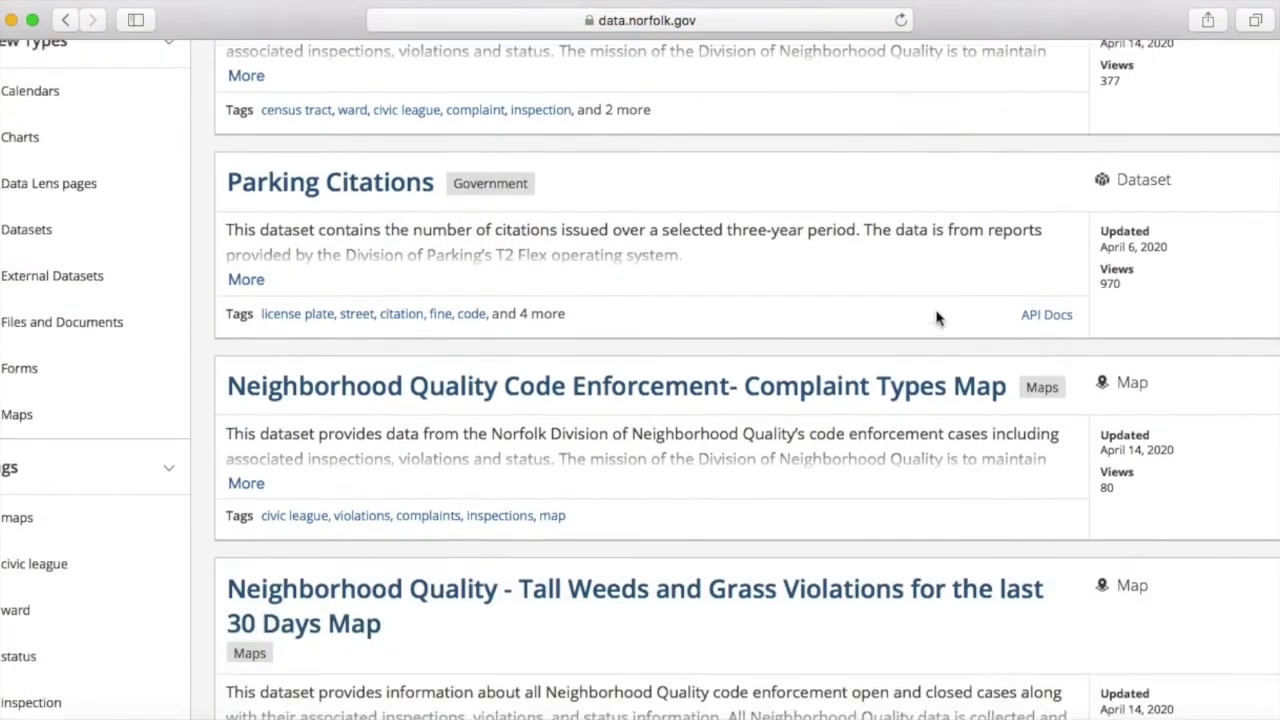
scroll(937, 318, "down", 3)
scroll(937, 318, "up", 5)
scroll(937, 318, "up", 5)
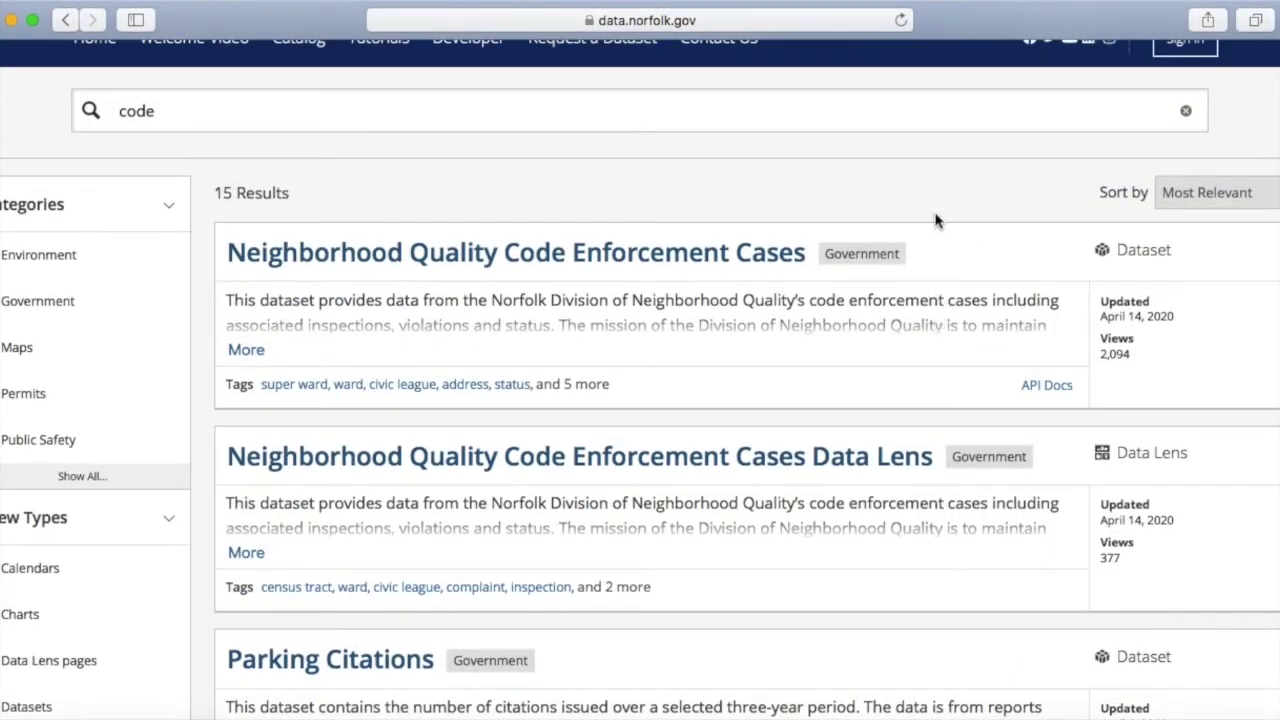
scroll(937, 221, "up", 2)
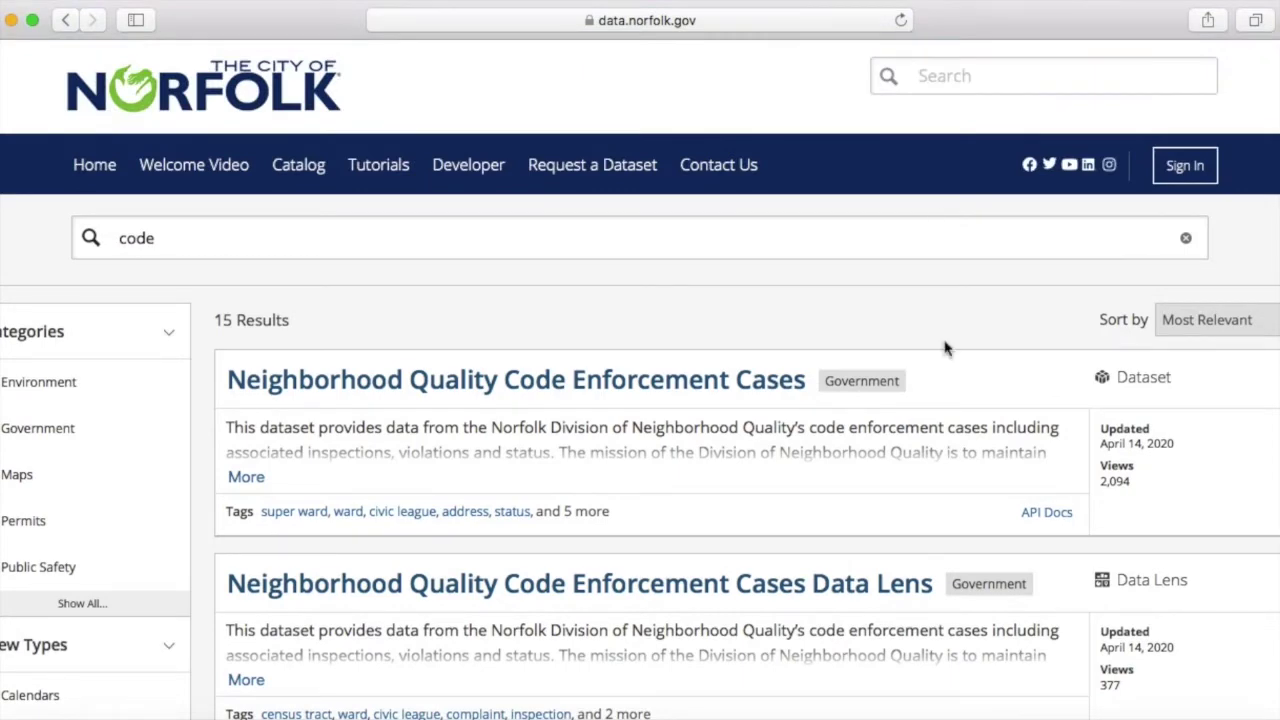
Step: Look further through the datasets listed for the "code" search
scroll(945, 347, "down", 6)
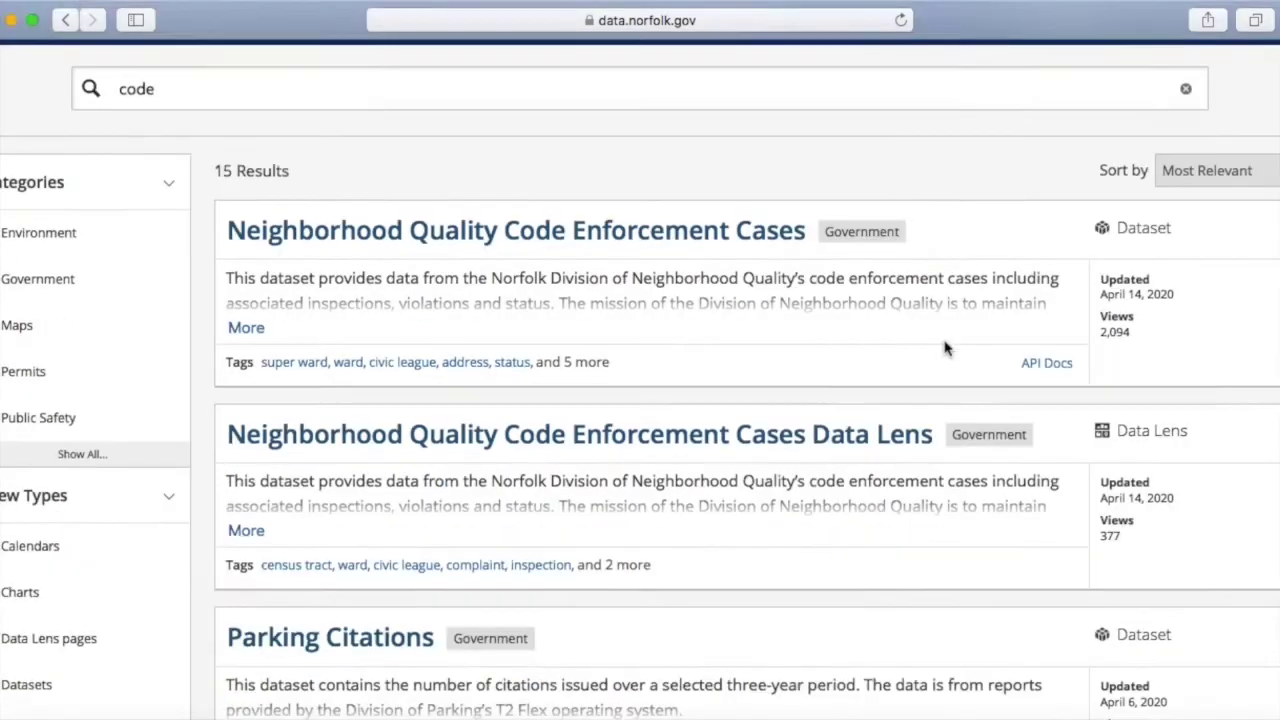
scroll(945, 347, "down", 10)
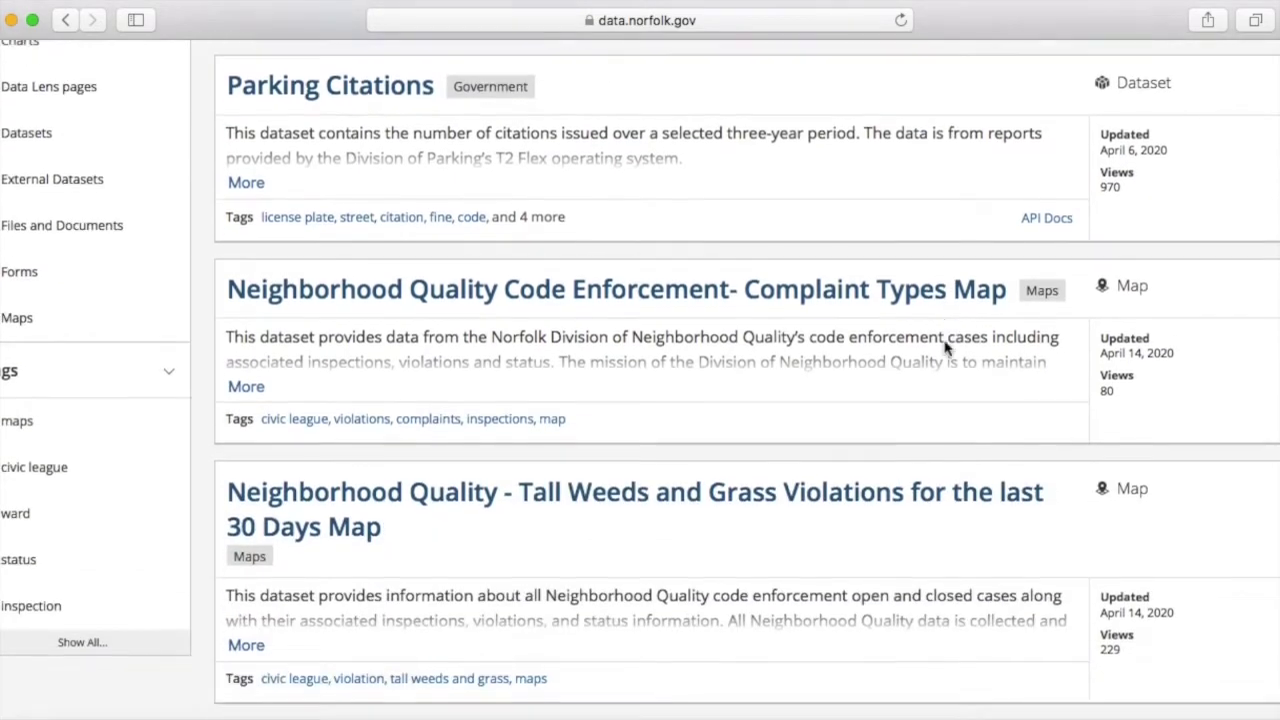
scroll(945, 347, "up", 15)
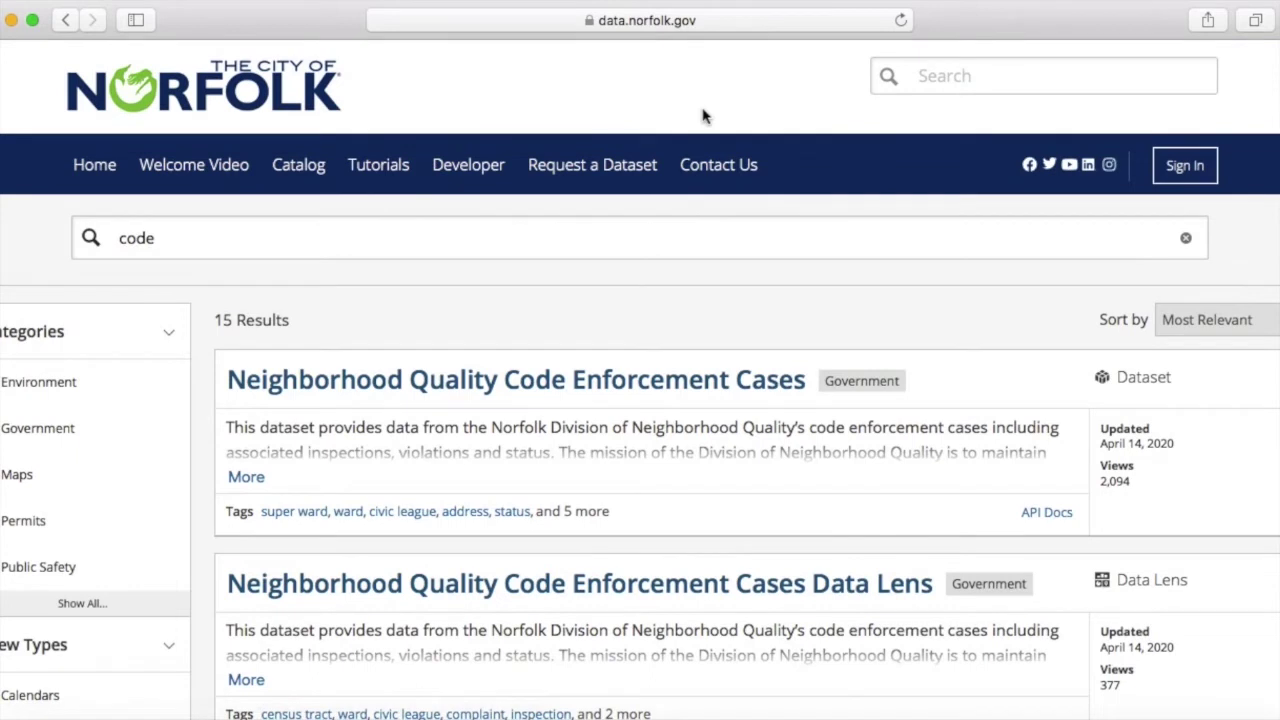
Step: Replace the dataset search term with "permits" and look through the matching datasets
left_click(163, 237)
key("BackSpace")
key("BackSpace")
key("BackSpace")
key("BackSpace")
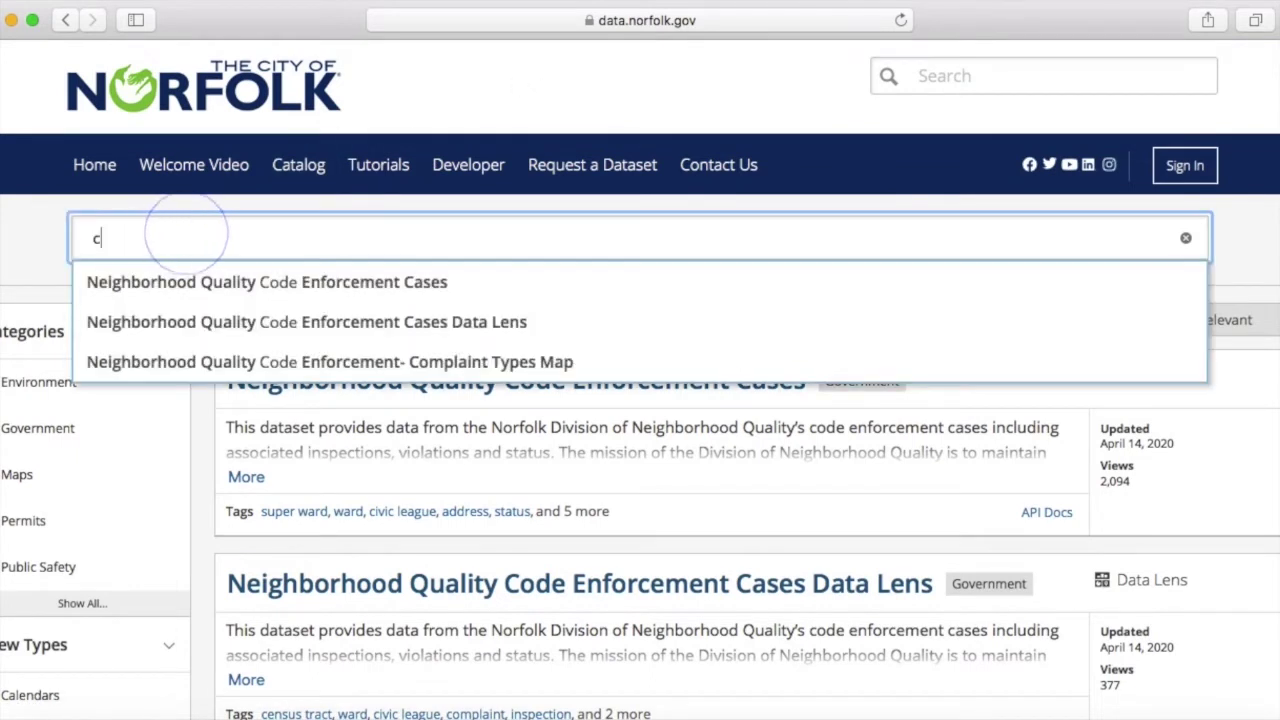
type("perm")
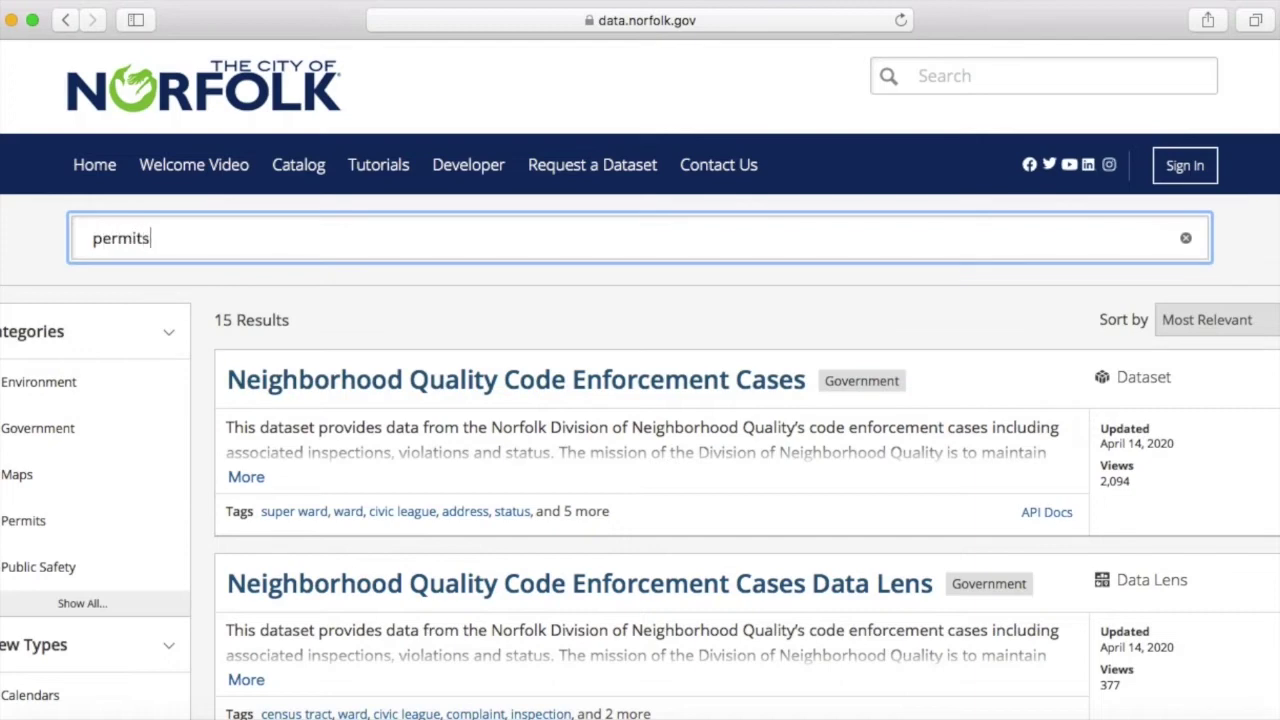
type("its")
key("Return")
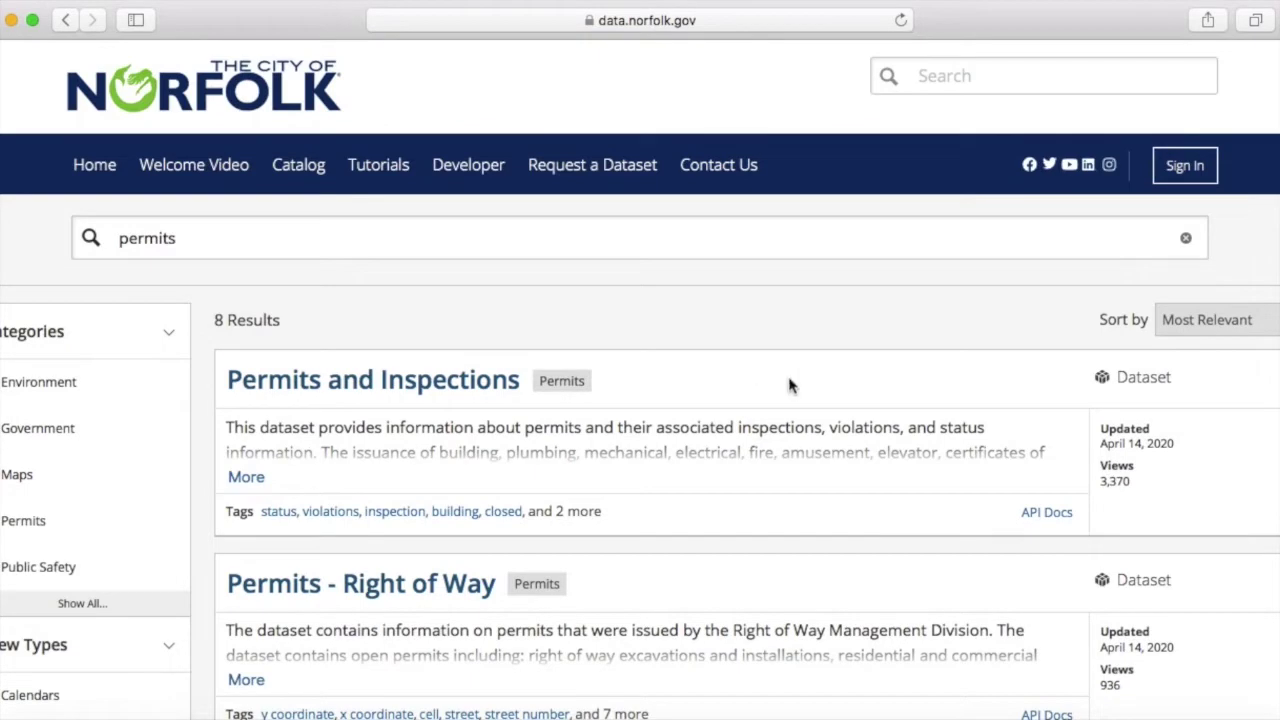
scroll(789, 385, "down", 5)
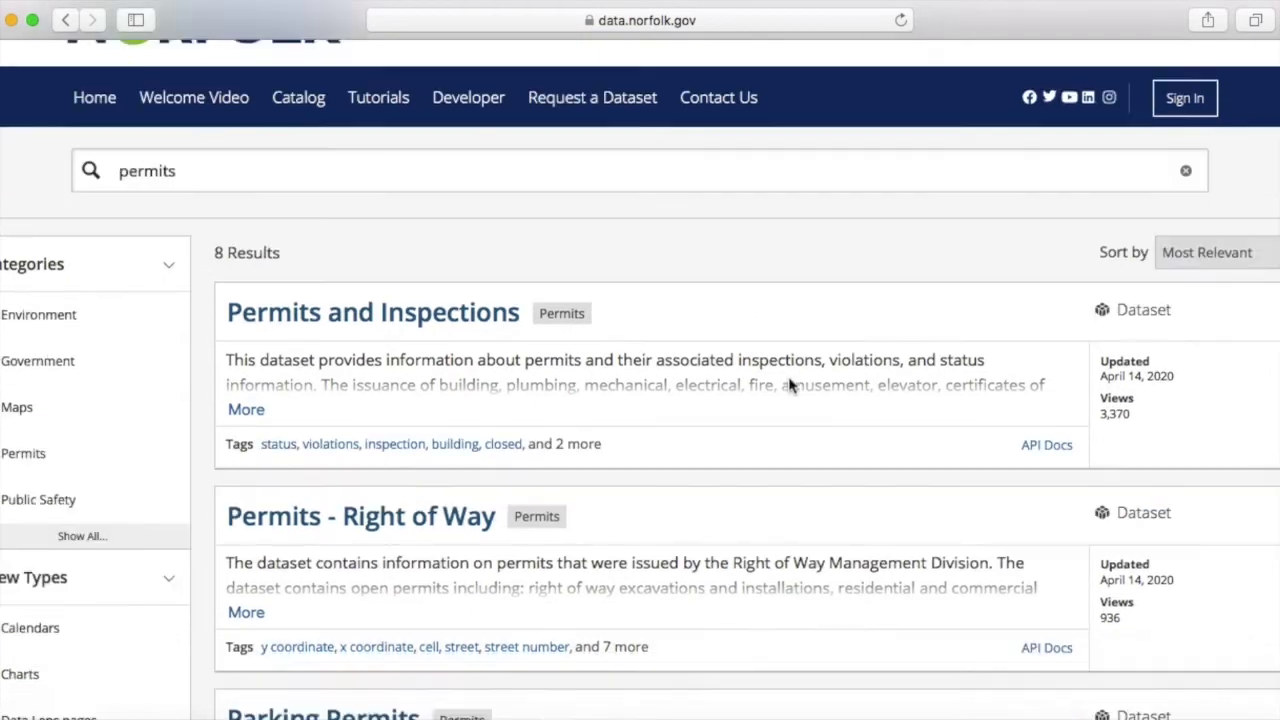
scroll(789, 385, "up", 6)
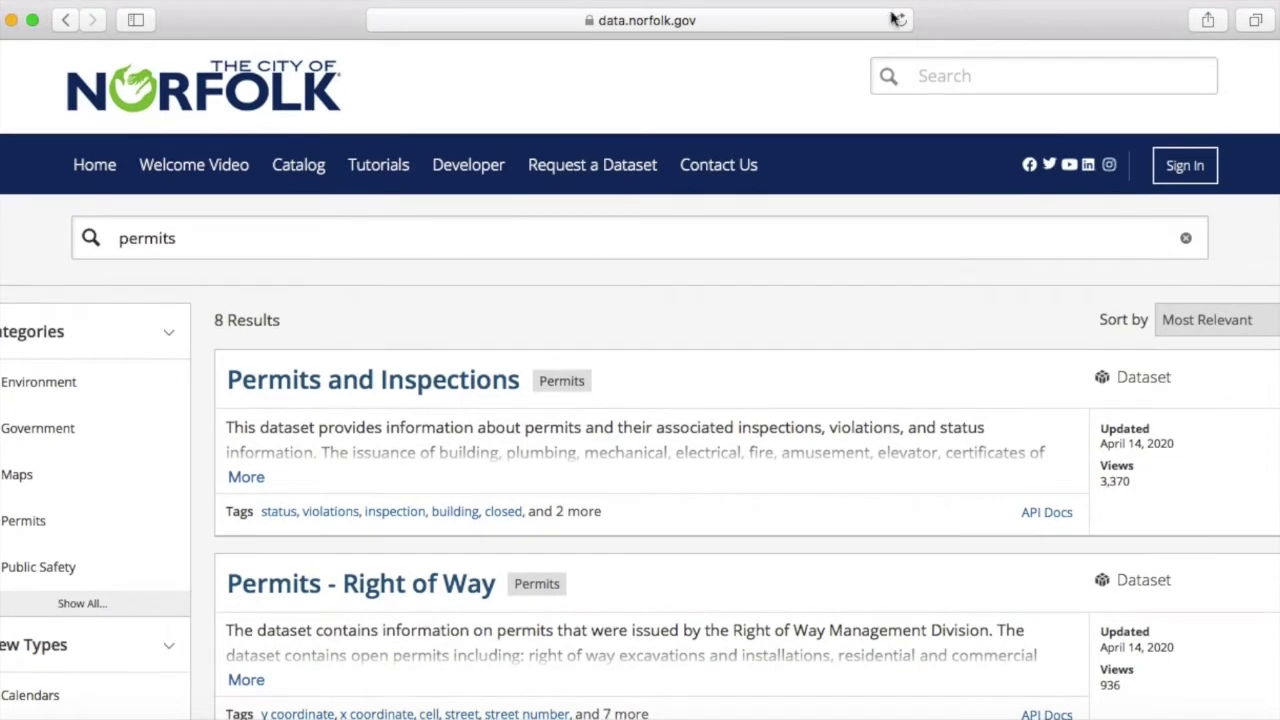
Step: Search the portal for "mowing schedule" and open the Spring 2020 Mowing Schedule Map
left_click(948, 73)
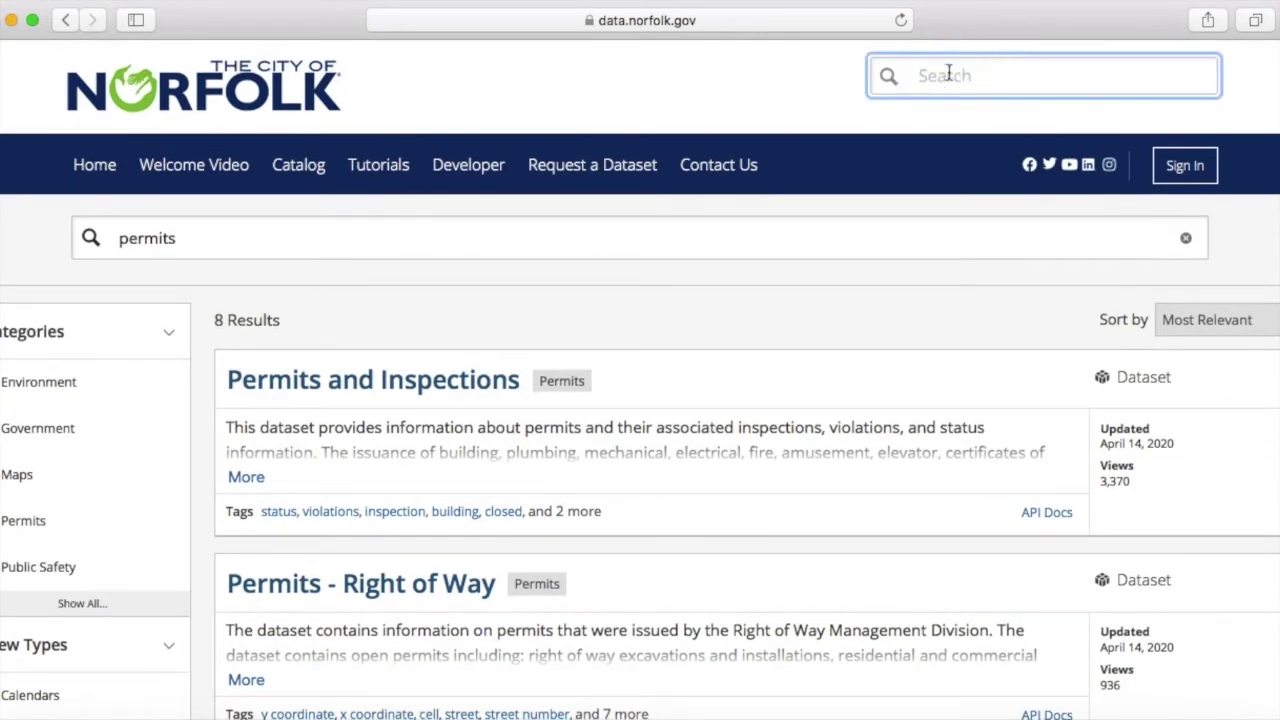
type("mowing schedu")
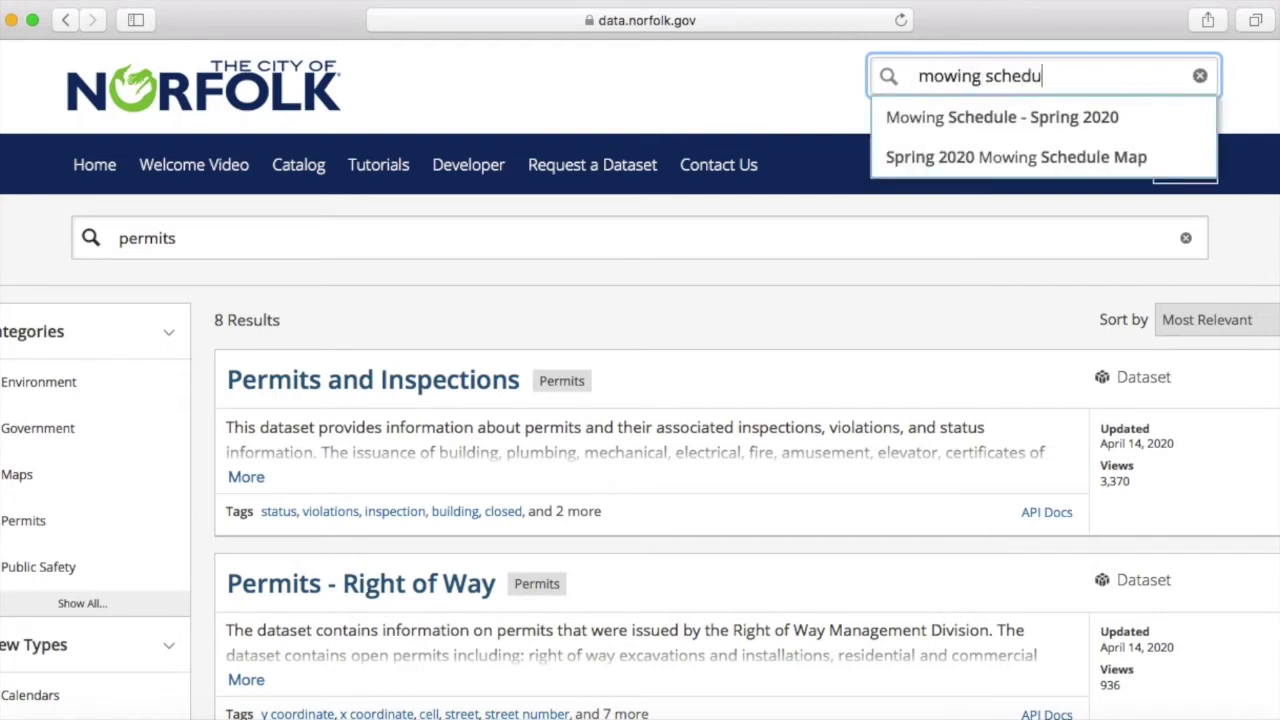
type("le")
key("Return")
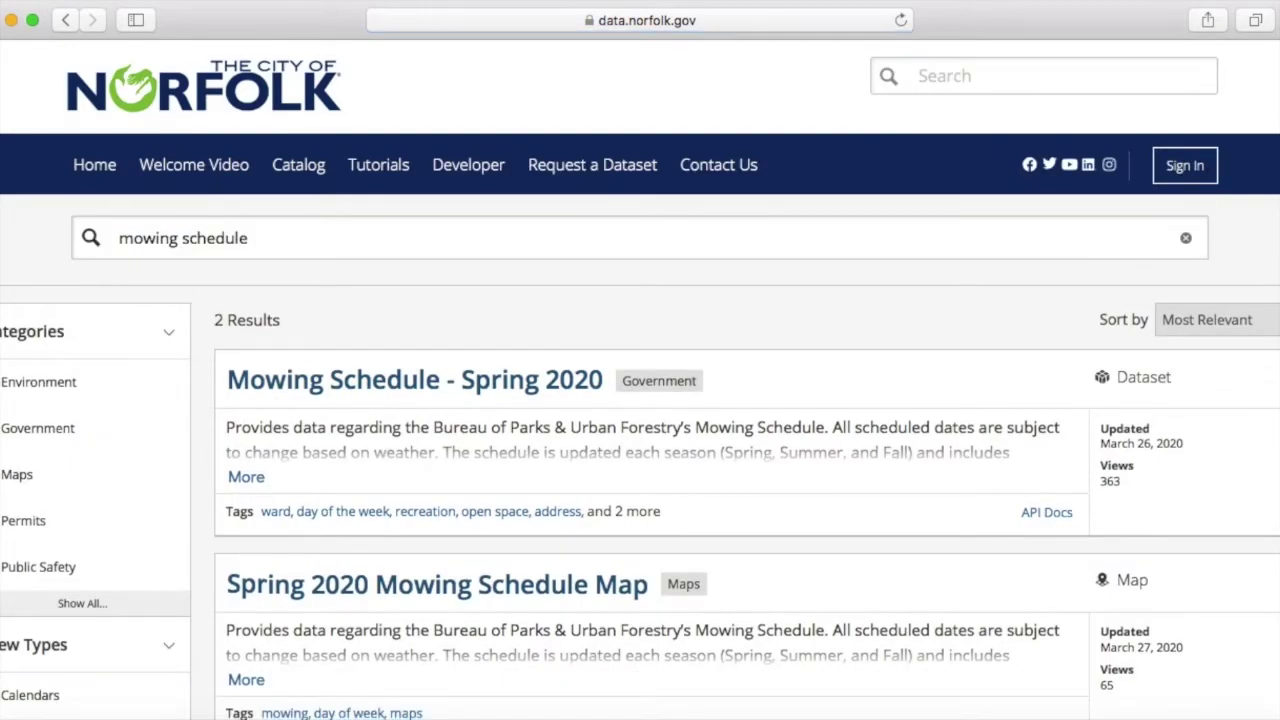
scroll(732, 347, "down", 5)
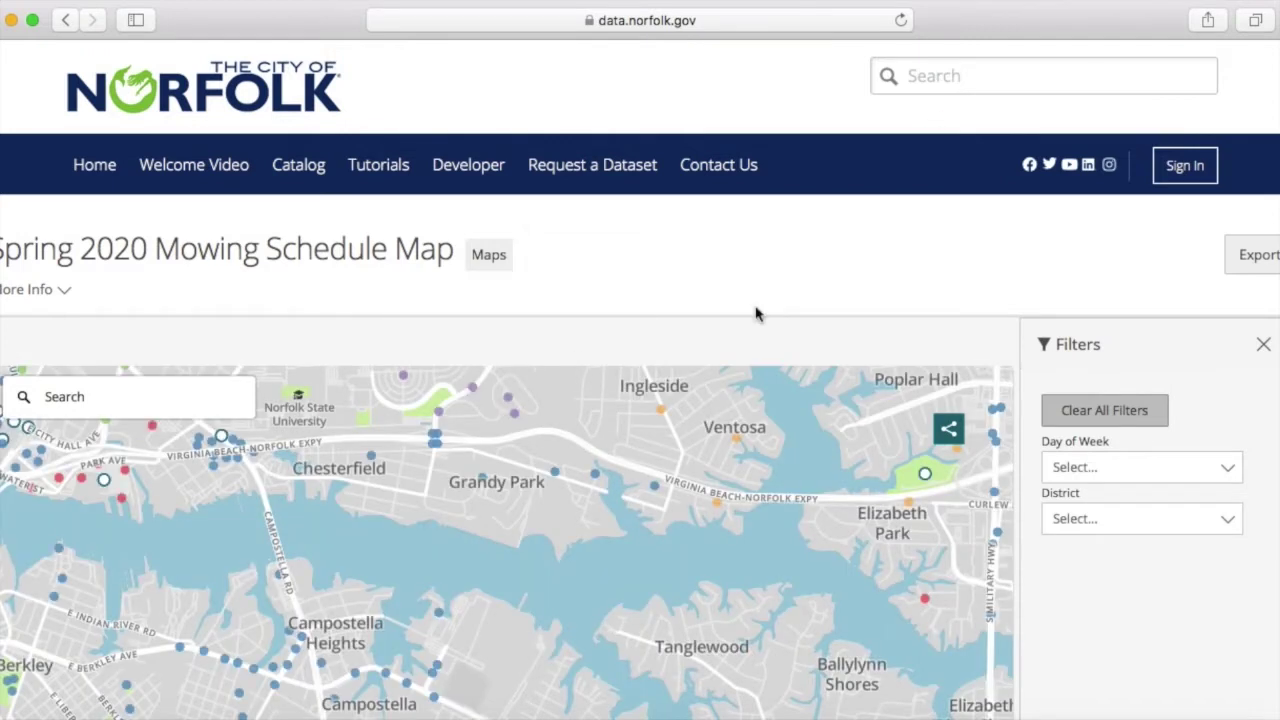
Step: Search the portal for "crime mapping"
left_click(979, 80)
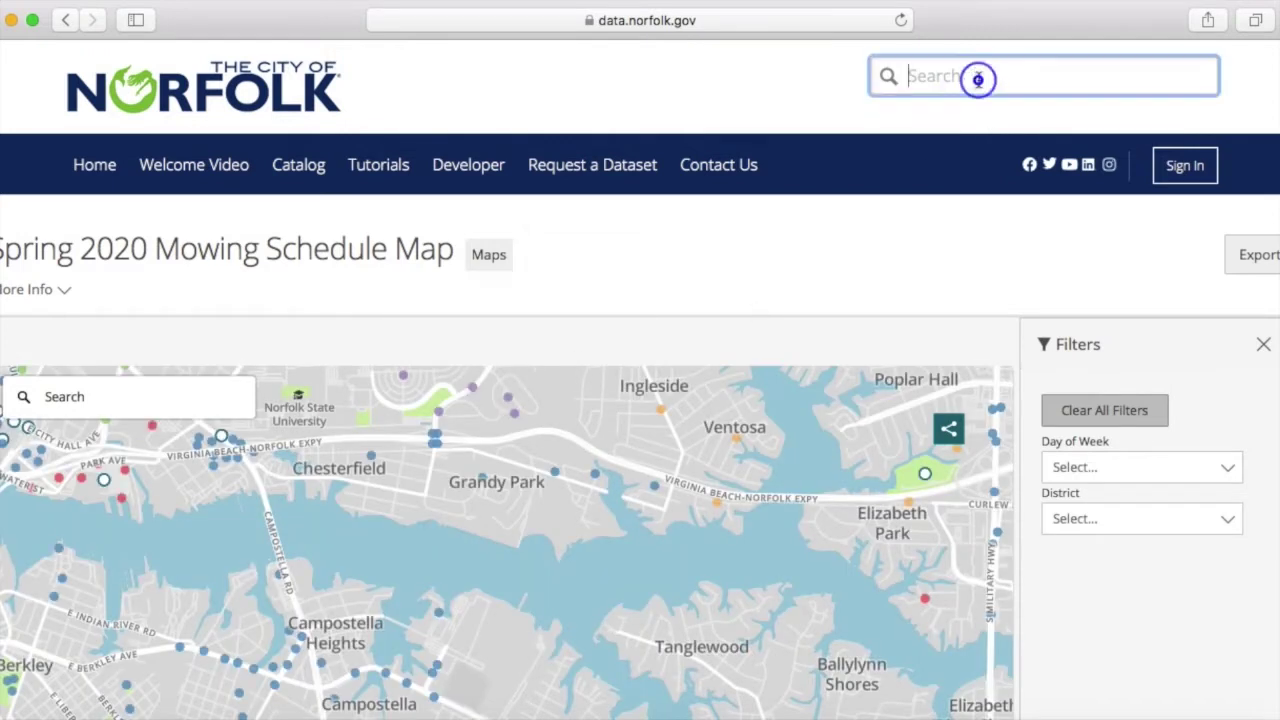
type("cr")
type("i")
key("BackSpace")
type("r")
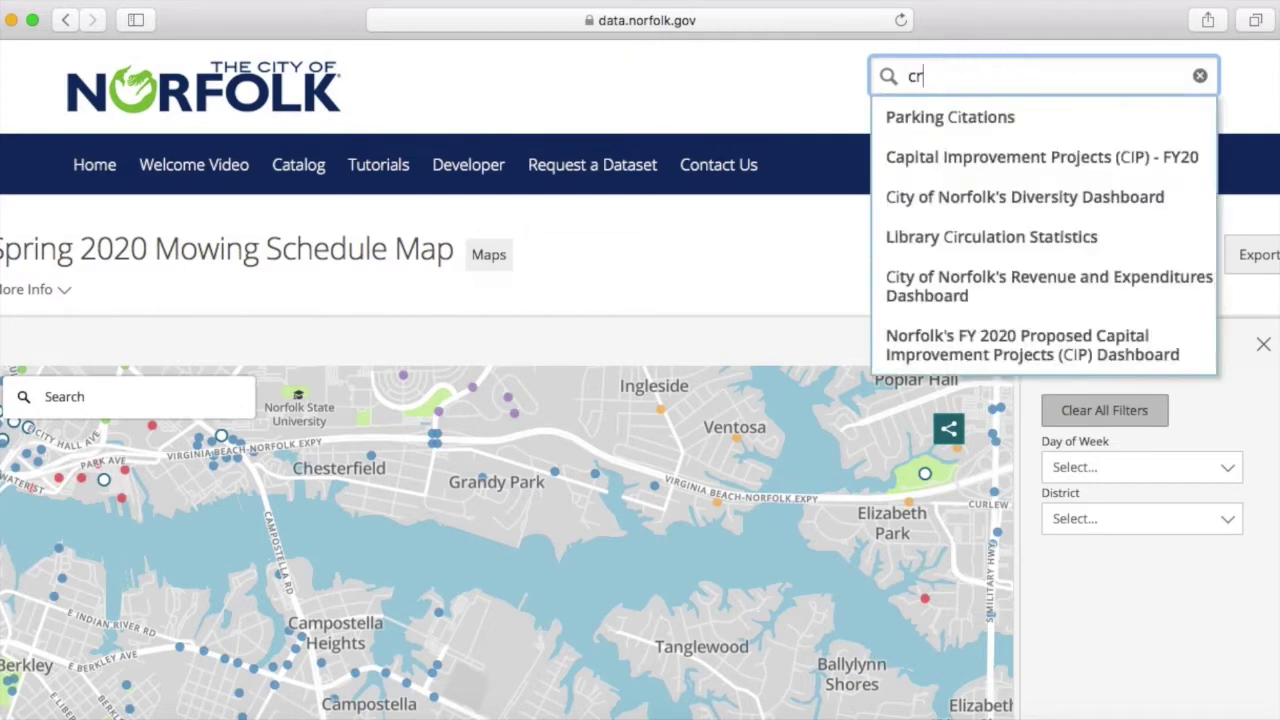
type("ime mapping")
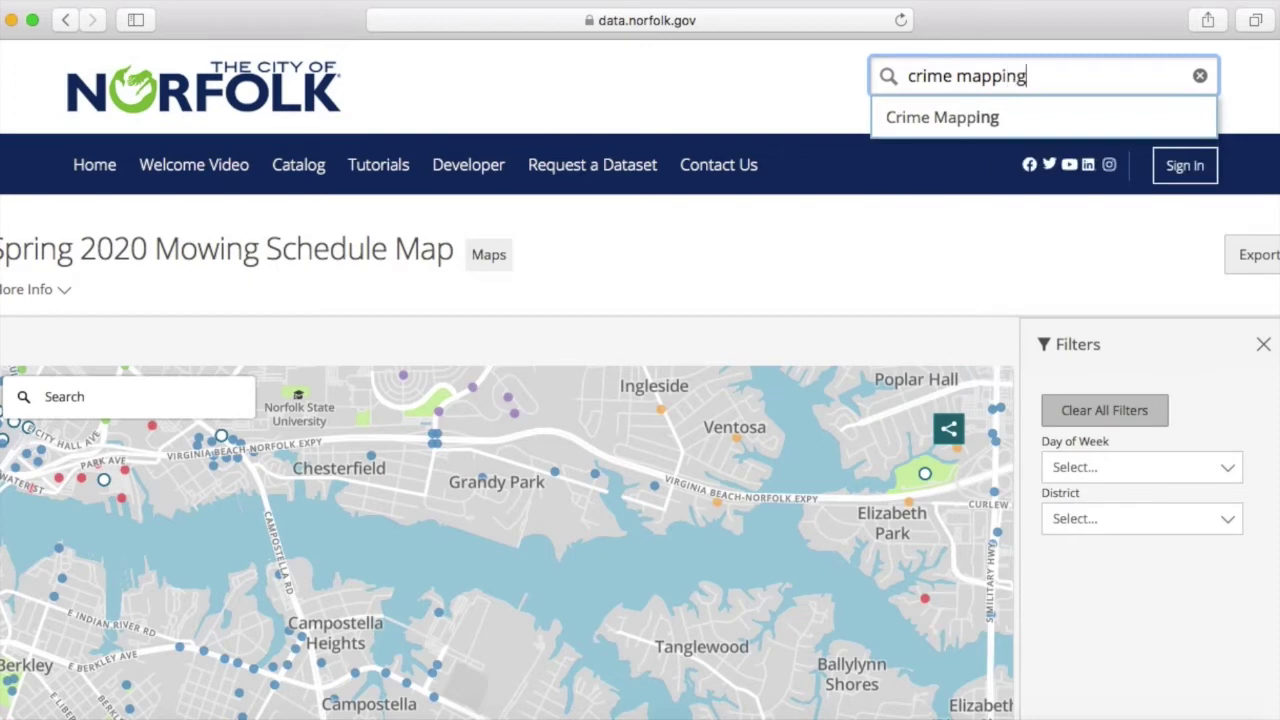
key("Return")
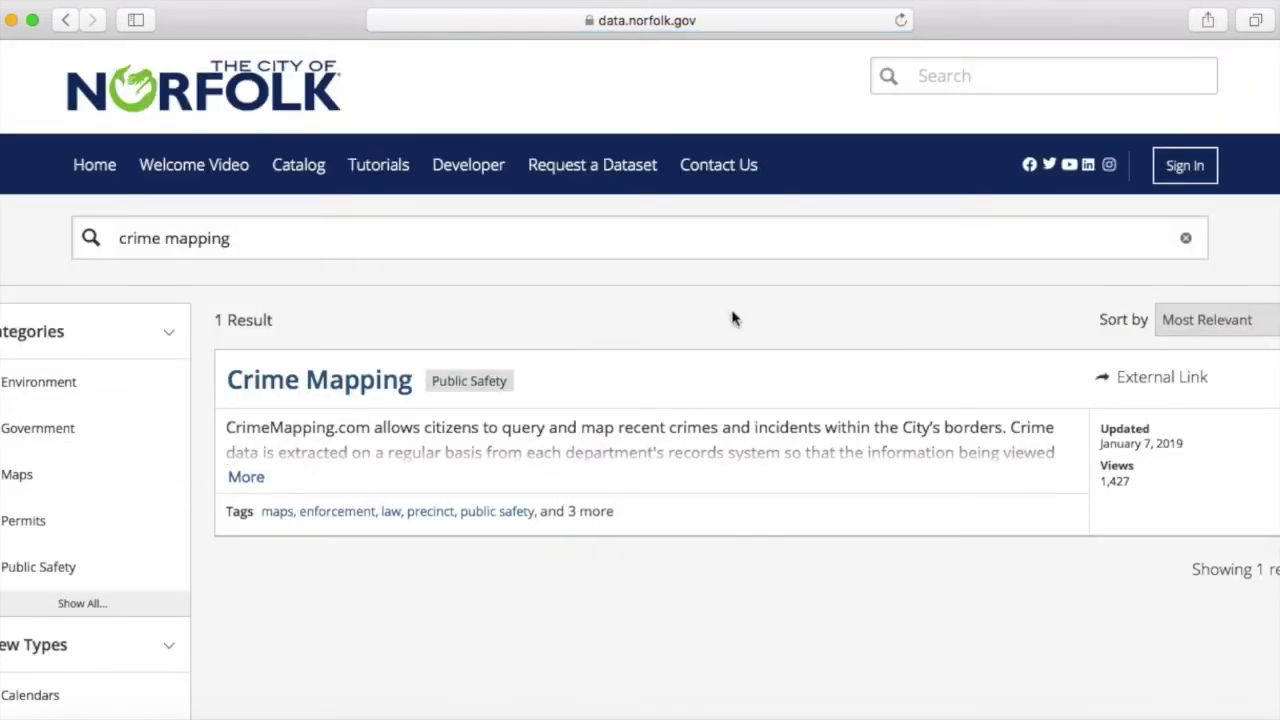
left_click(340, 378)
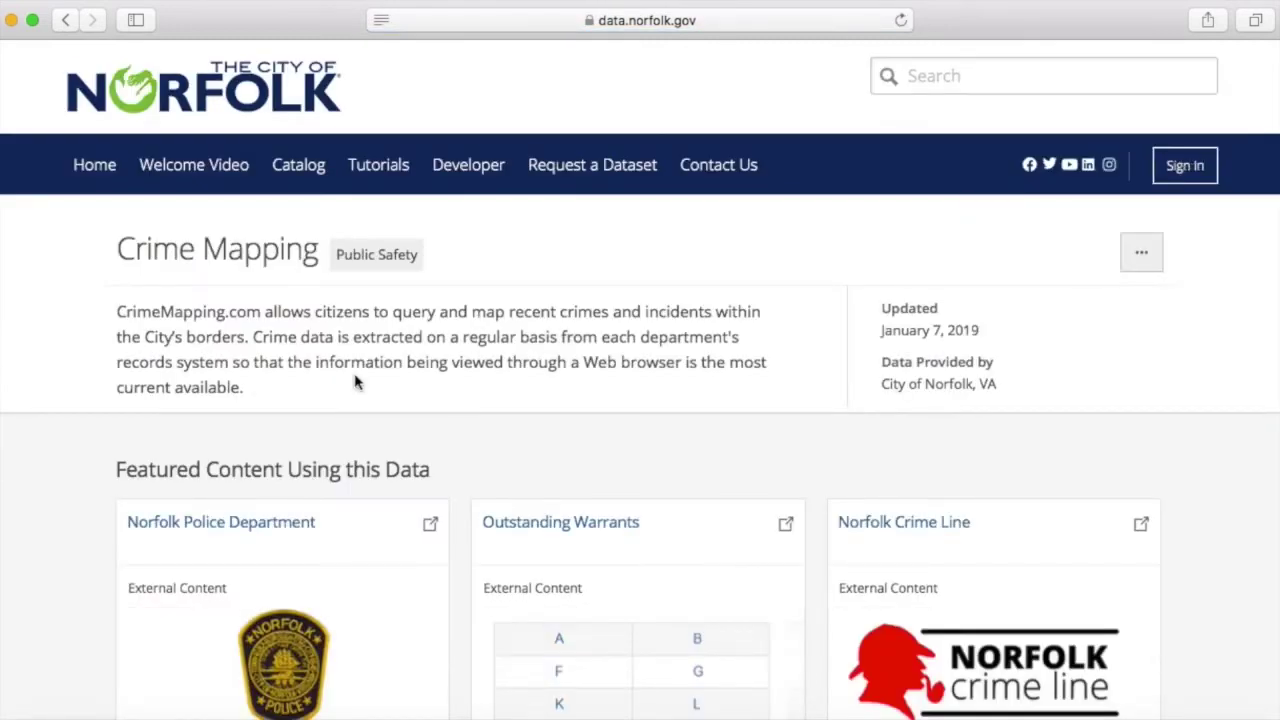
scroll(70, 389, "down", 10)
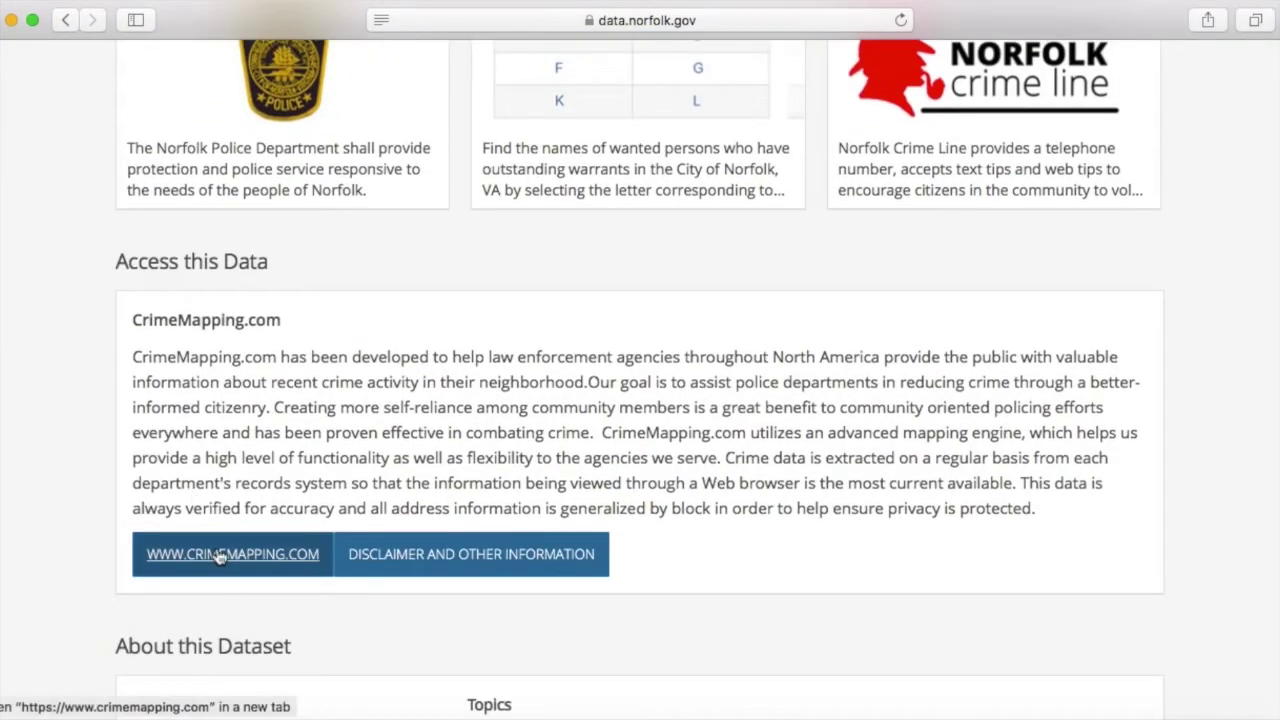
left_click(220, 556)
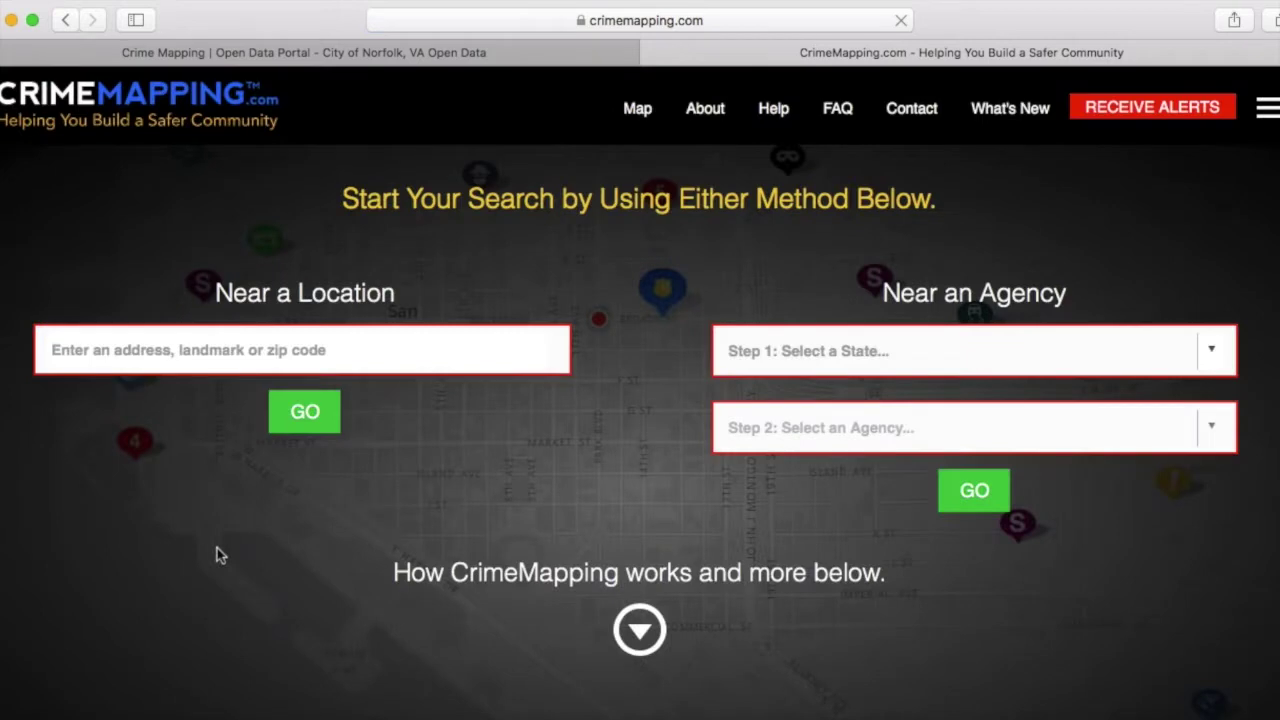
Step: Search CrimeMapping near the location "Sherwood Forest, Norfolk, VA, USA" to map its crime records
left_click(224, 357)
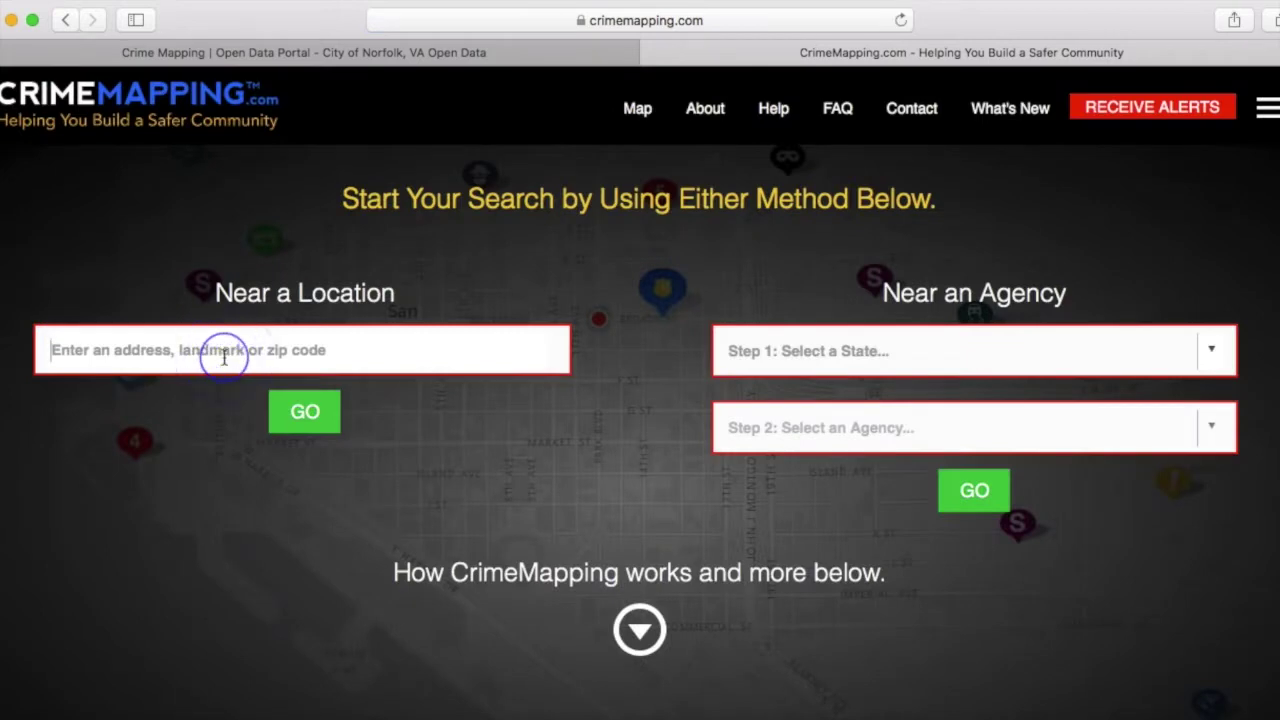
type("she")
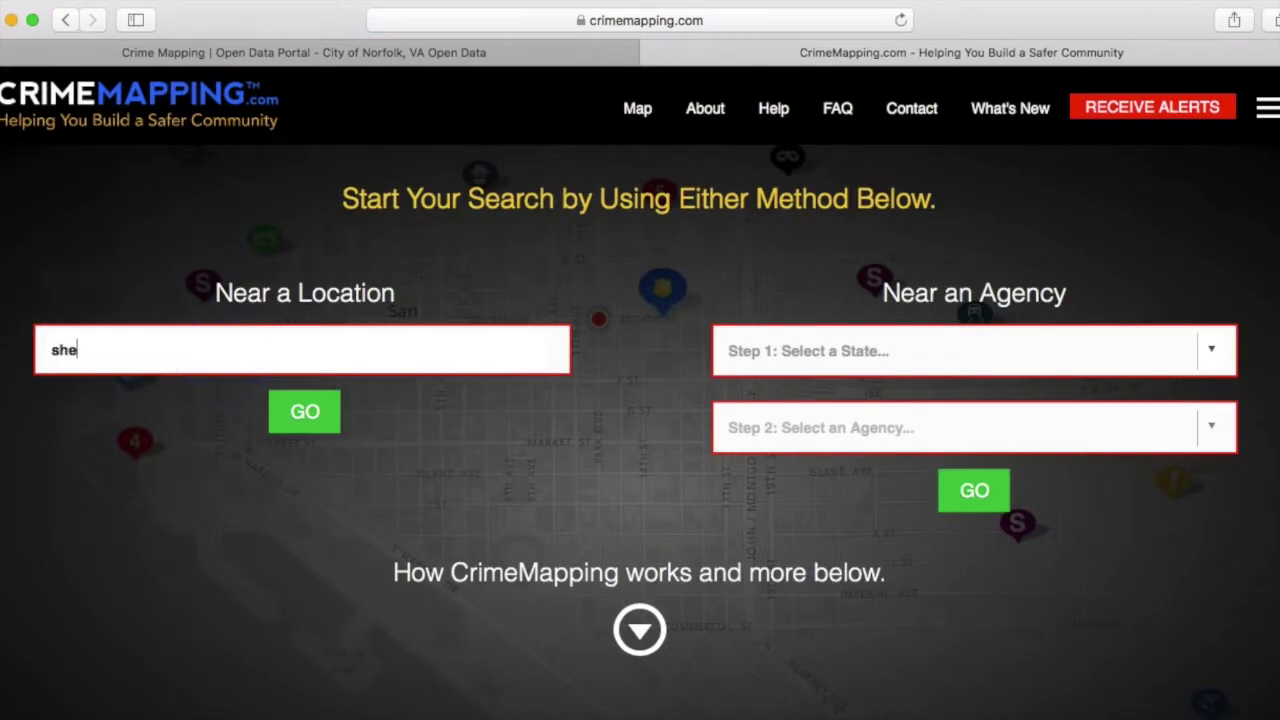
type("rwood forest, norfolk")
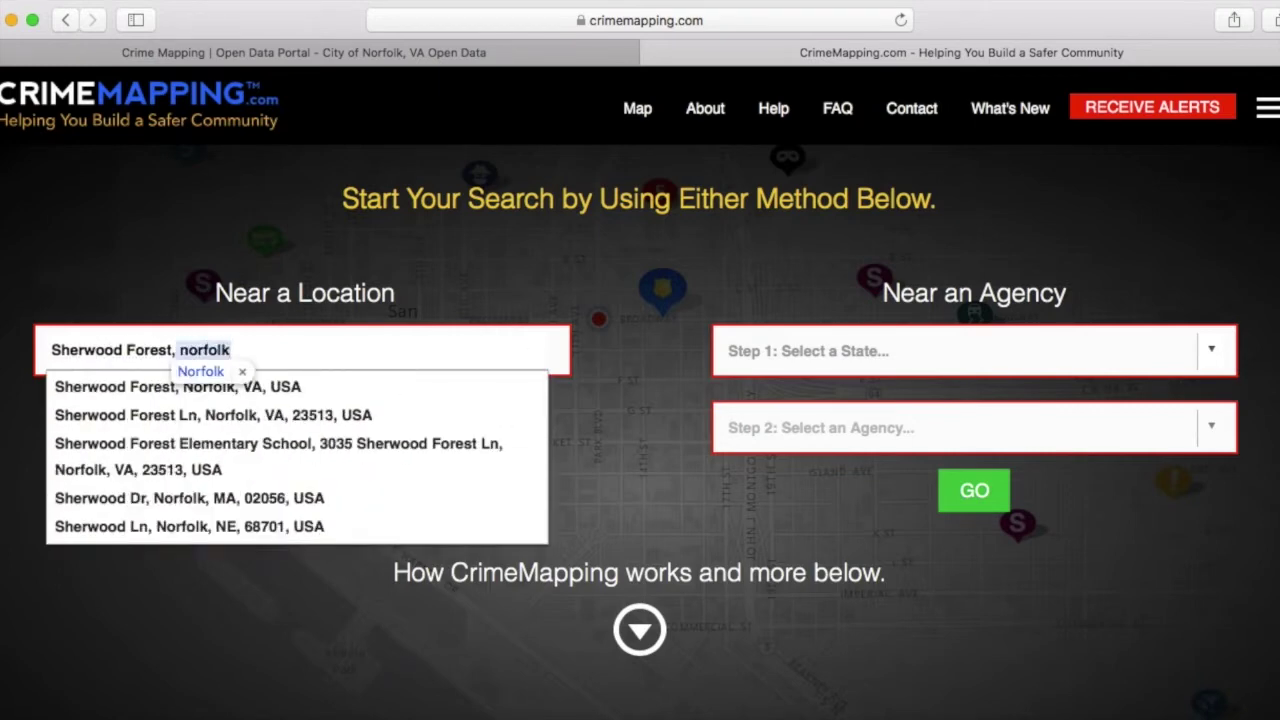
left_click(225, 395)
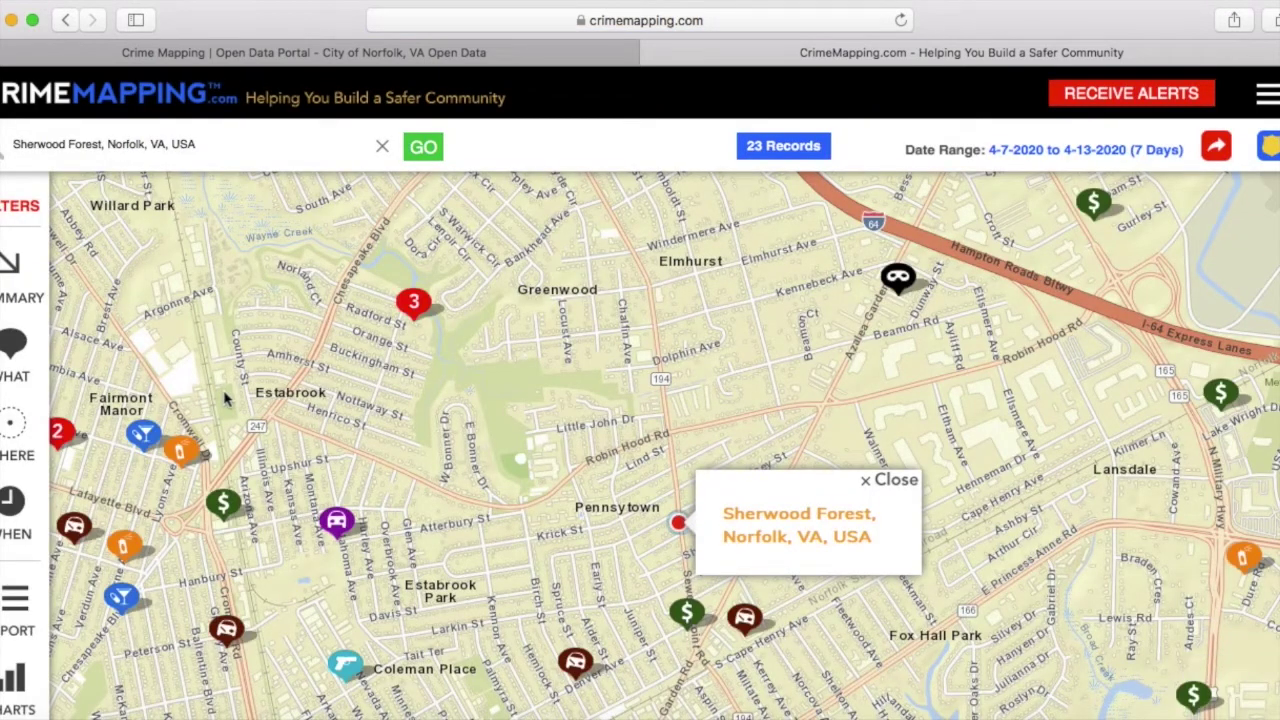
Step: Apply a custom time range to the crime map with a start date of 10/17/2019
left_click(14, 505)
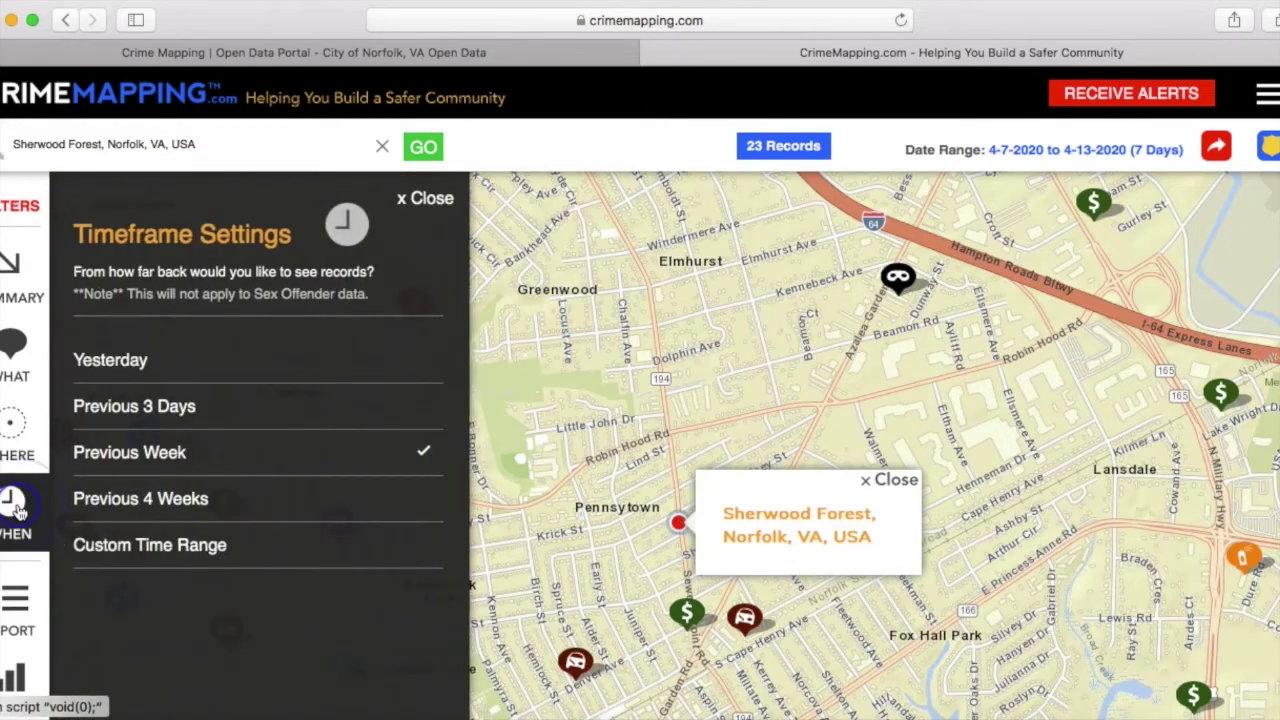
left_click(170, 548)
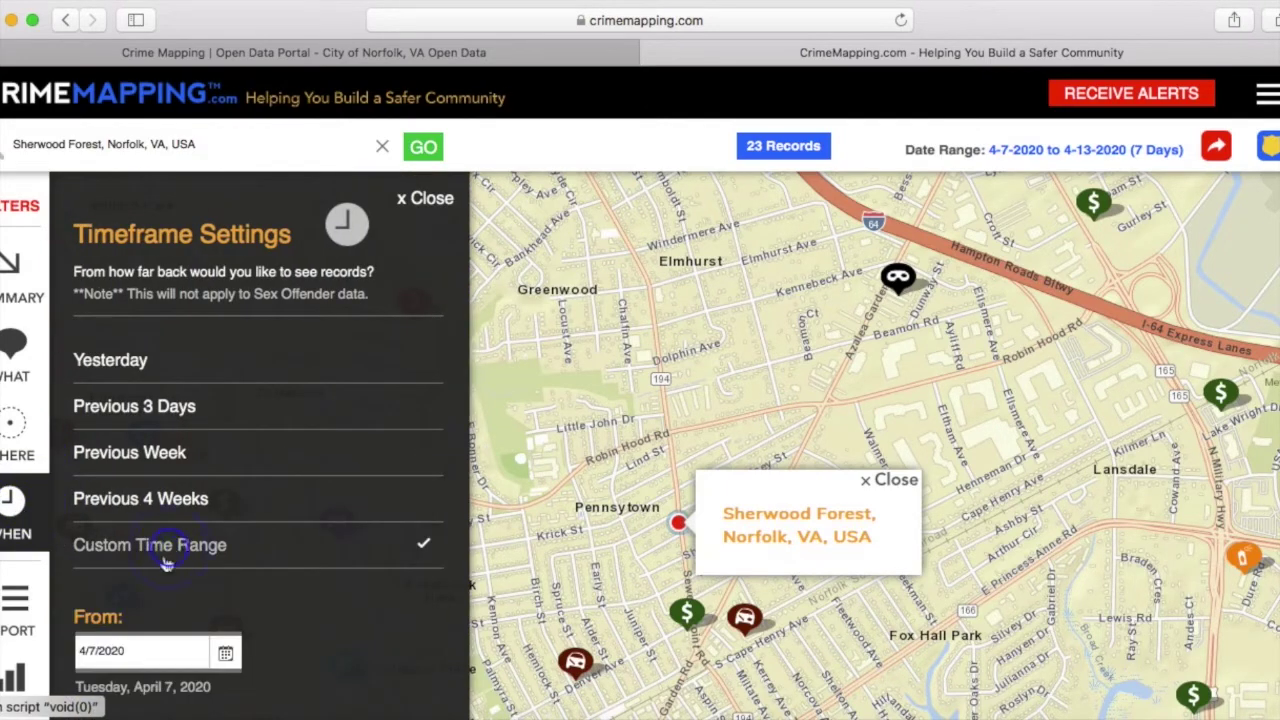
left_click(137, 650)
key("BackSpace")
key("BackSpace")
key("BackSpace")
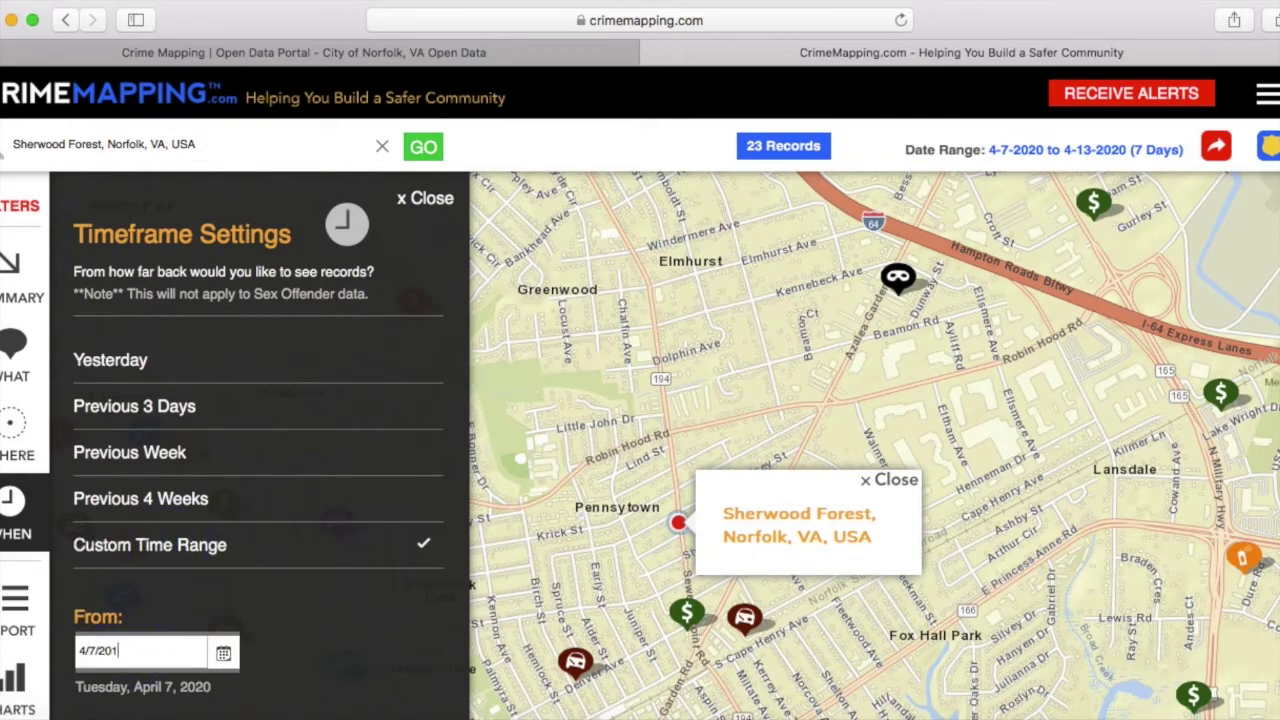
type("019")
key("super+a")
type("10/17/2019")
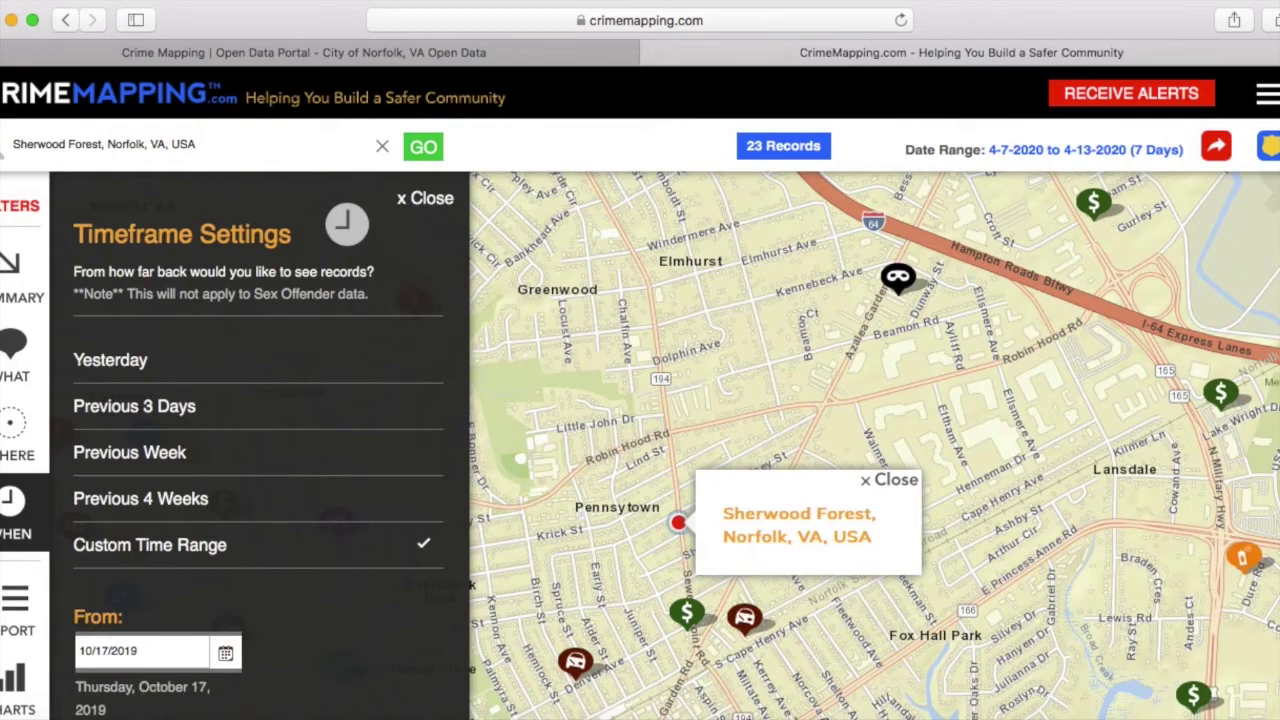
scroll(258, 446, "down", 5)
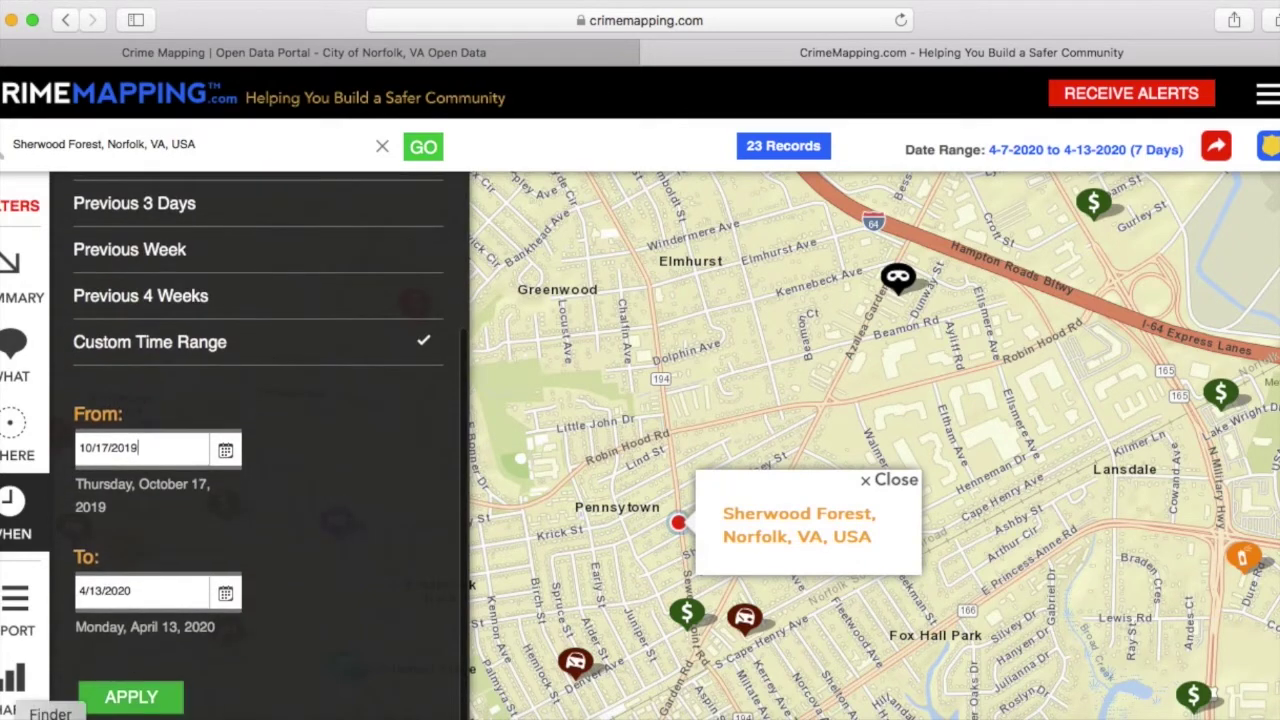
left_click(130, 698)
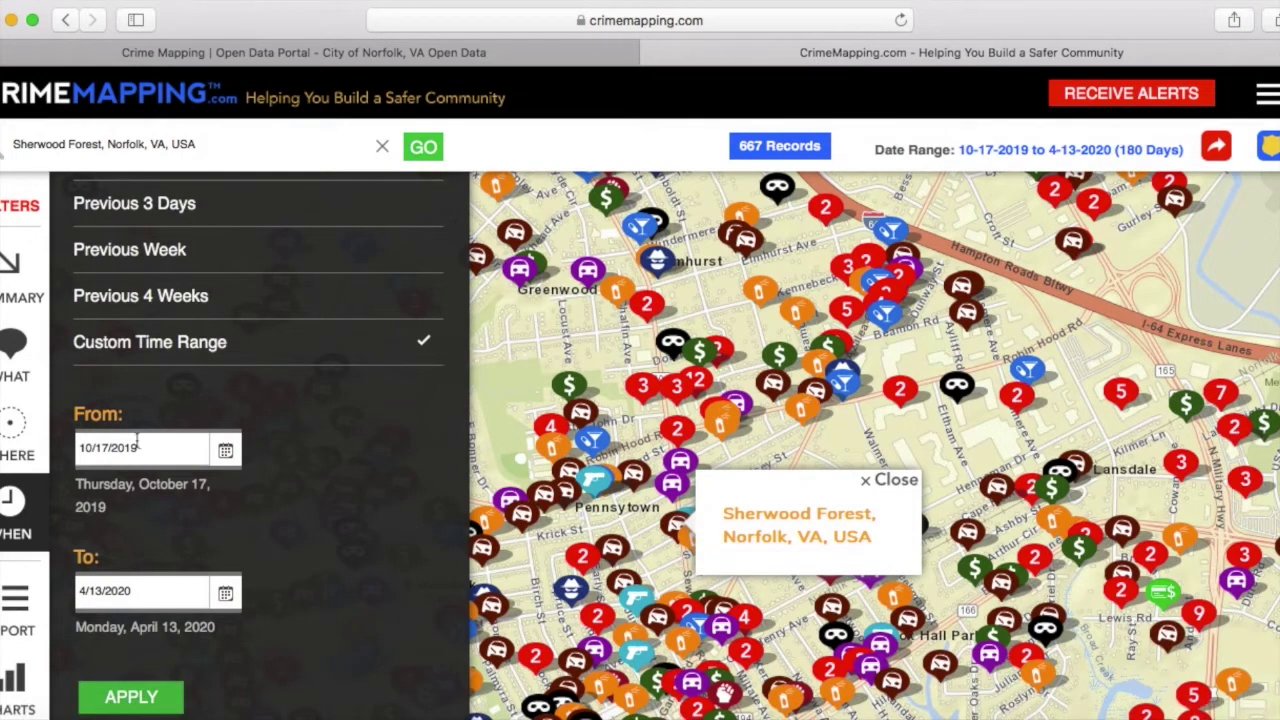
Step: Check the location filter settings and limit the displayed record types to Vehicle Break-In / Theft only
left_click(11, 440)
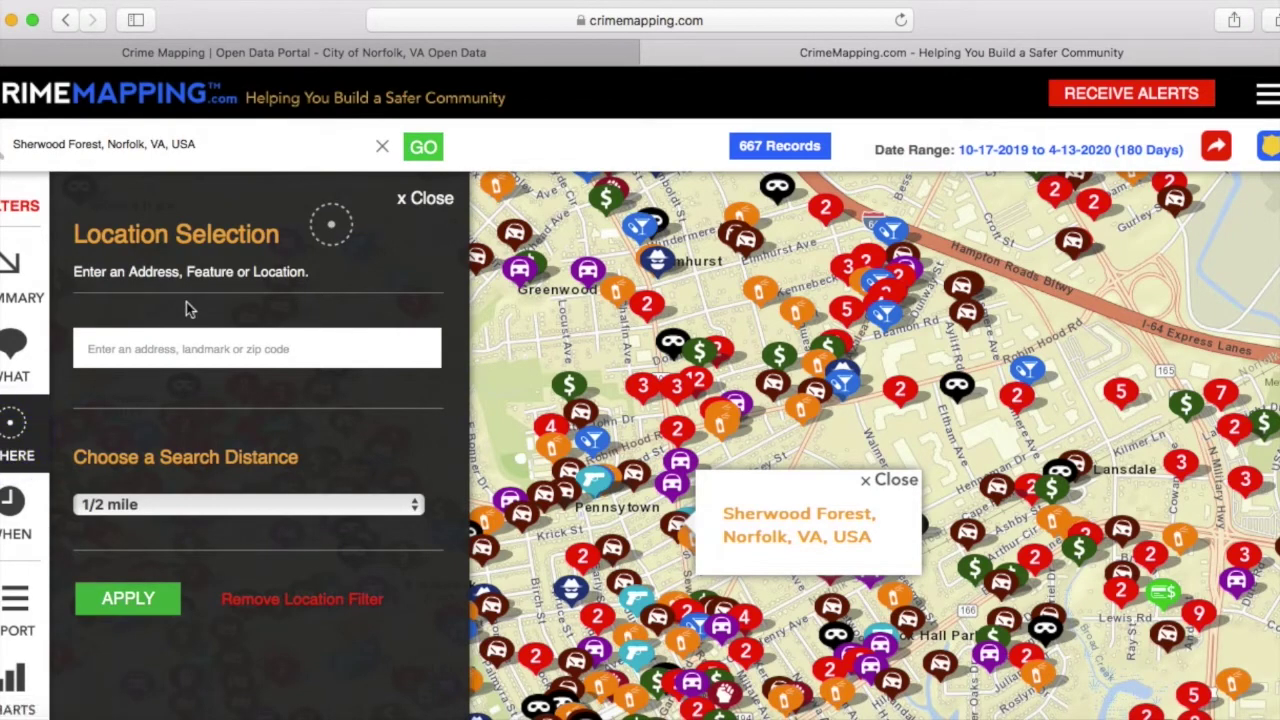
left_click(18, 352)
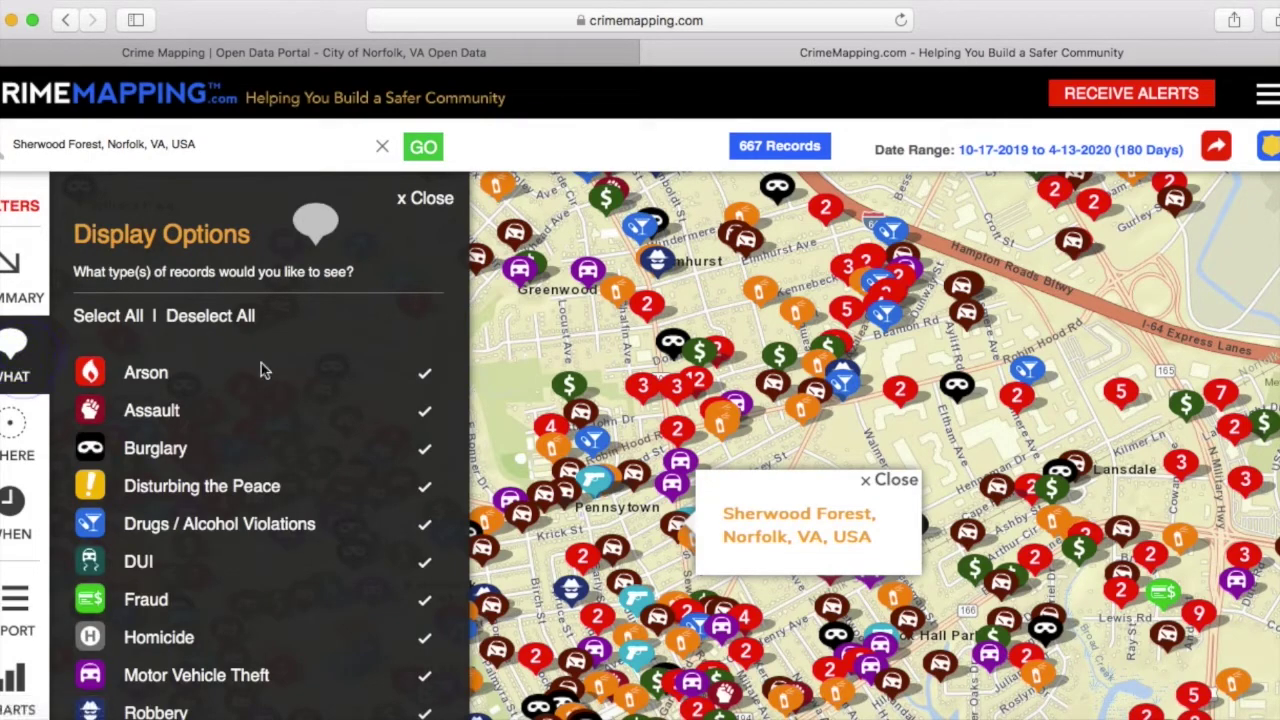
left_click(217, 322)
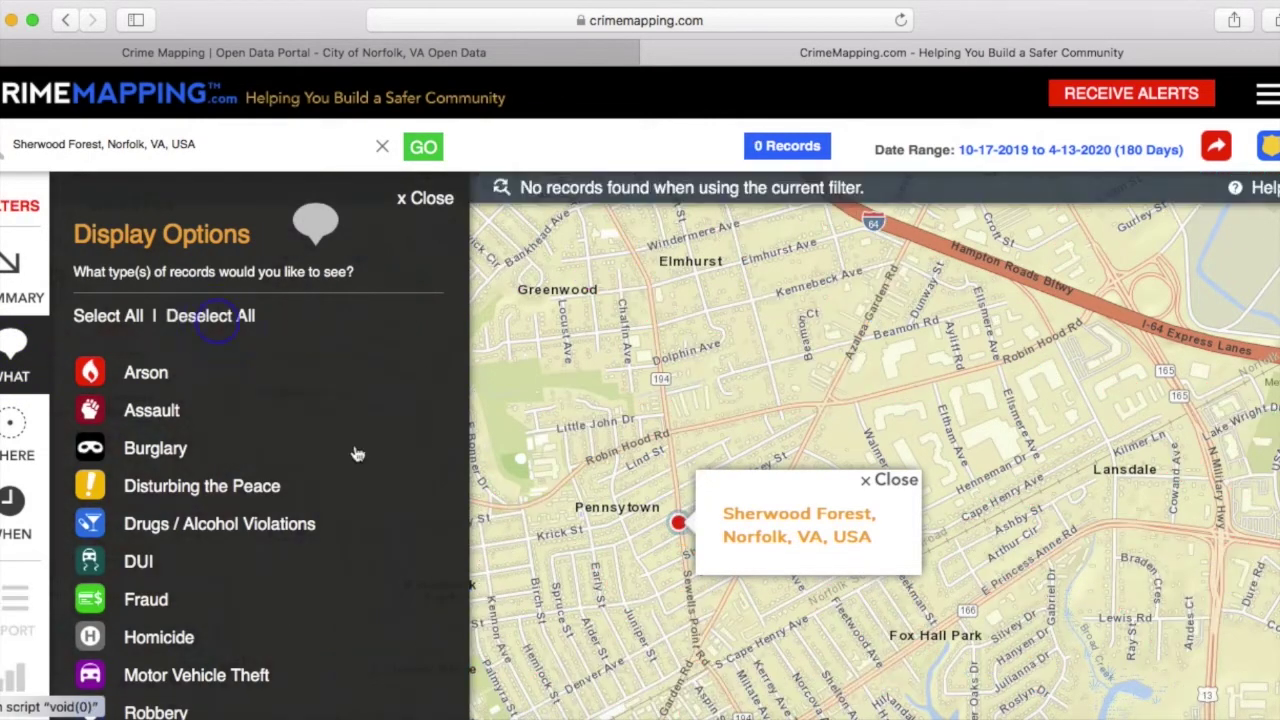
scroll(355, 452, "down", 5)
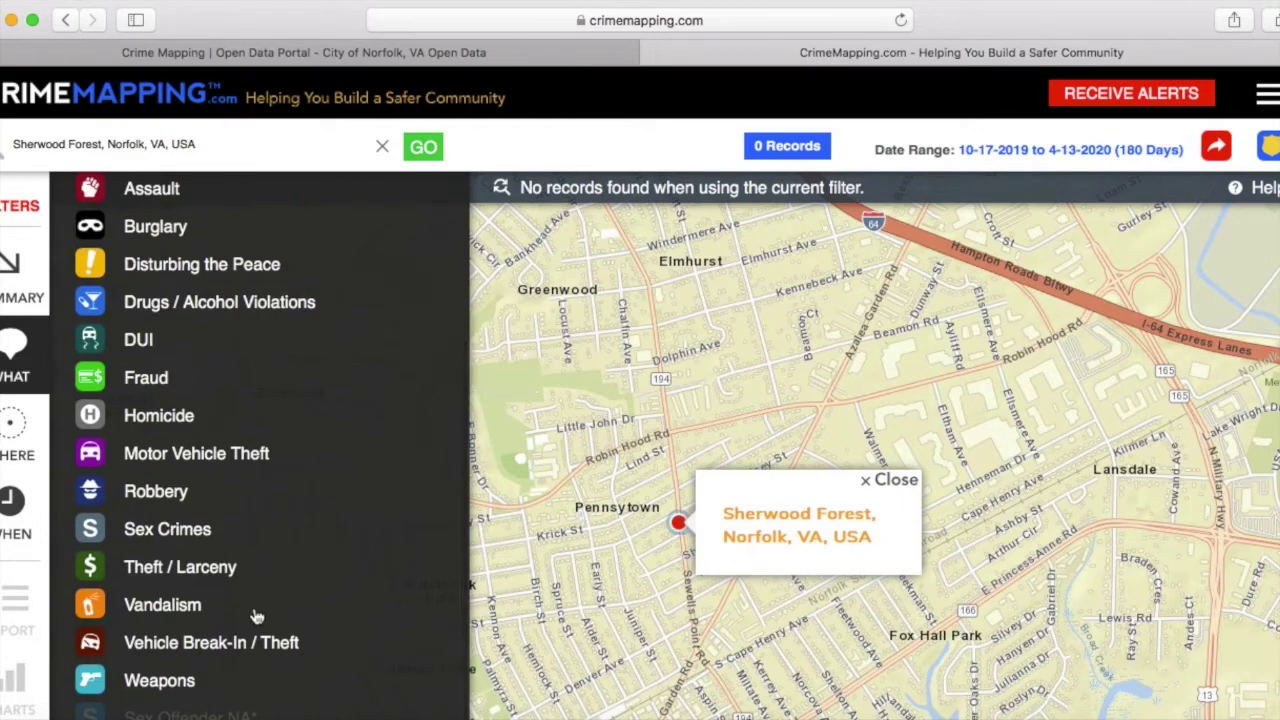
left_click(254, 646)
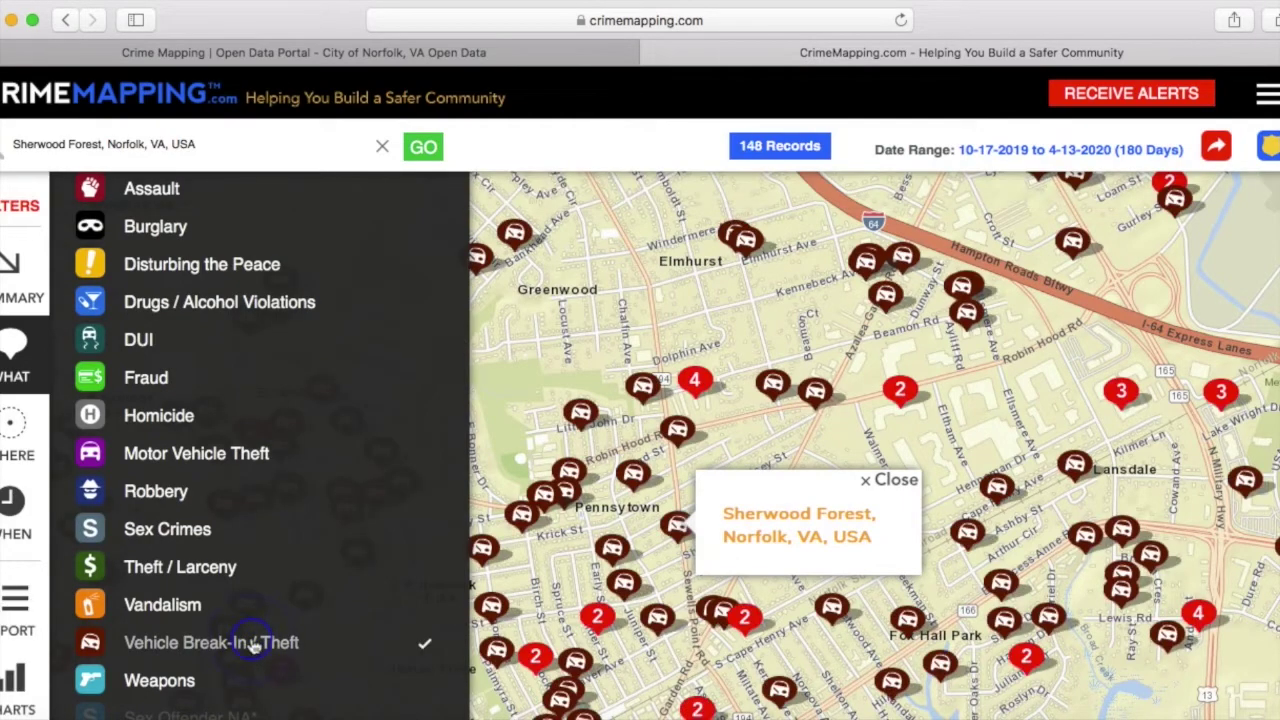
scroll(254, 646, "up", 5)
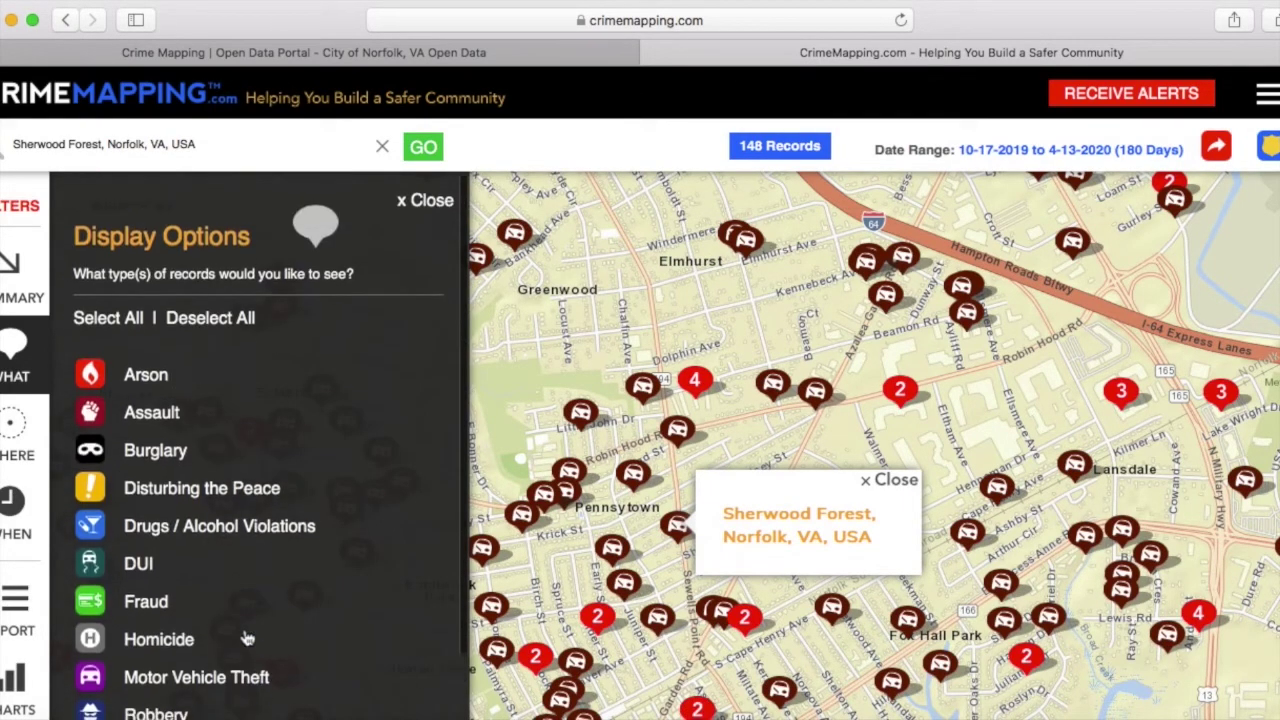
Step: Display all record types on the crime map, and review the matching incident report and its charts before returning to the map
left_click(105, 318)
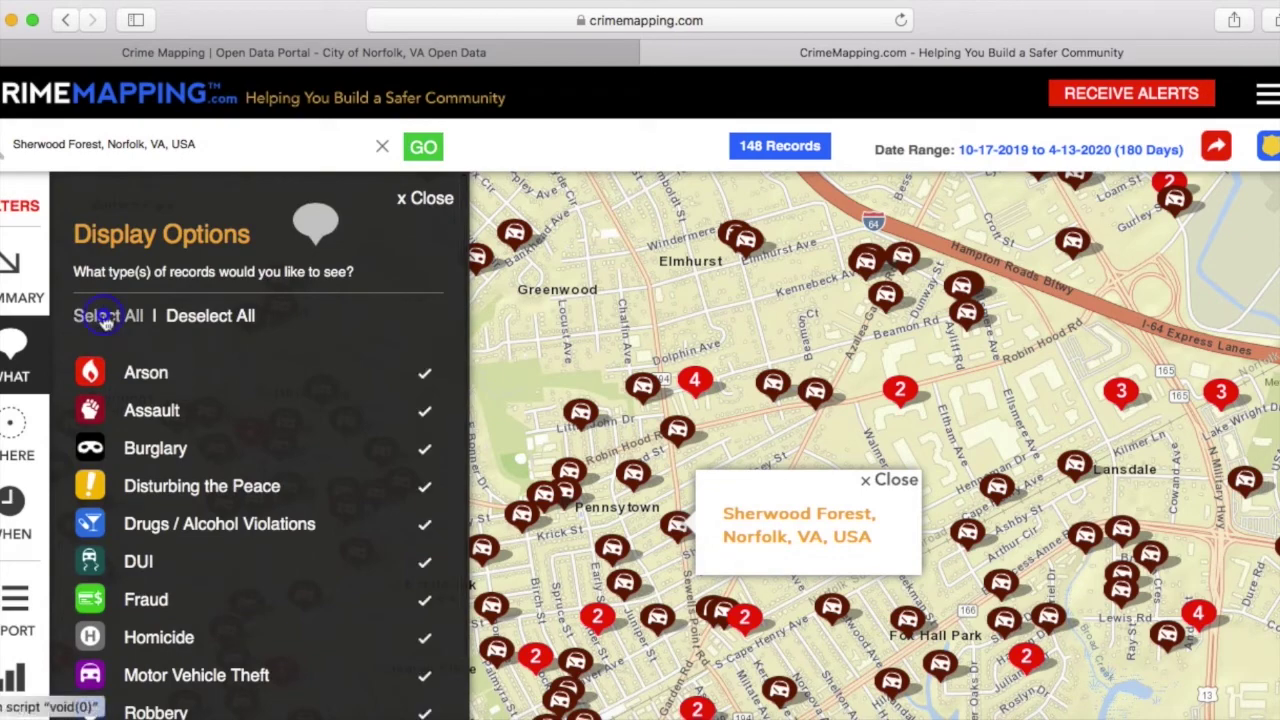
left_click(422, 200)
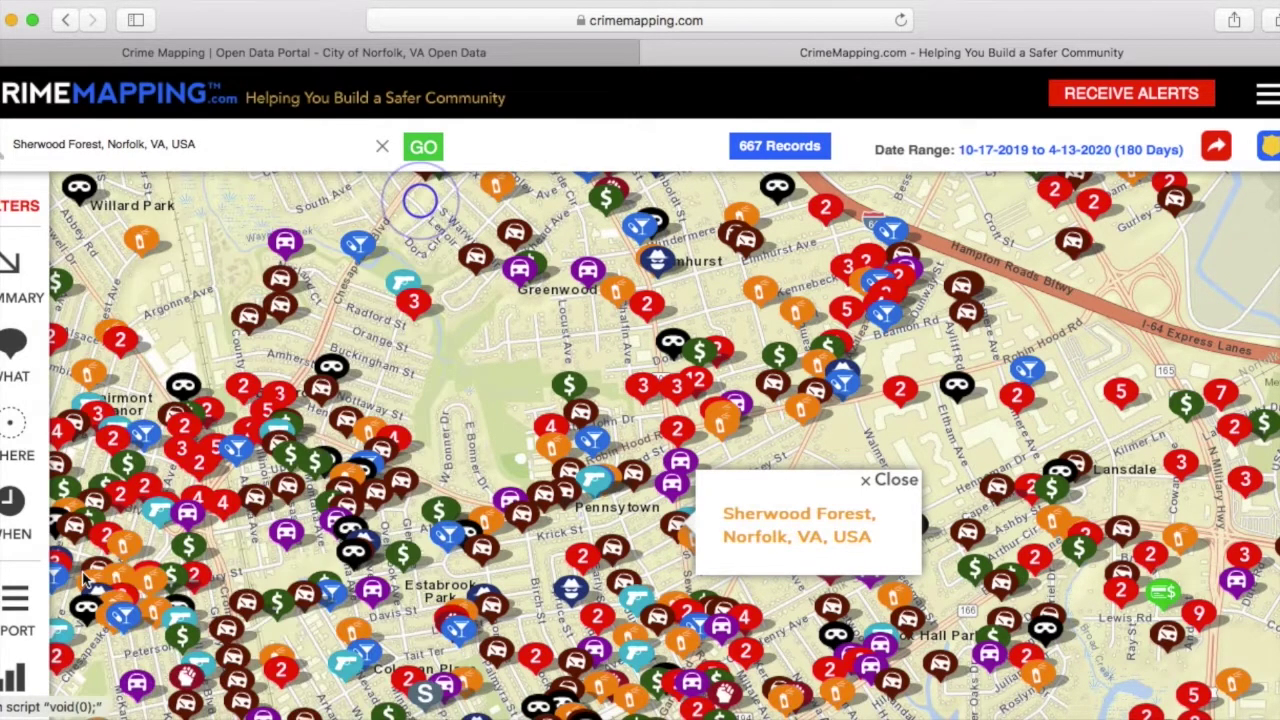
left_click(18, 594)
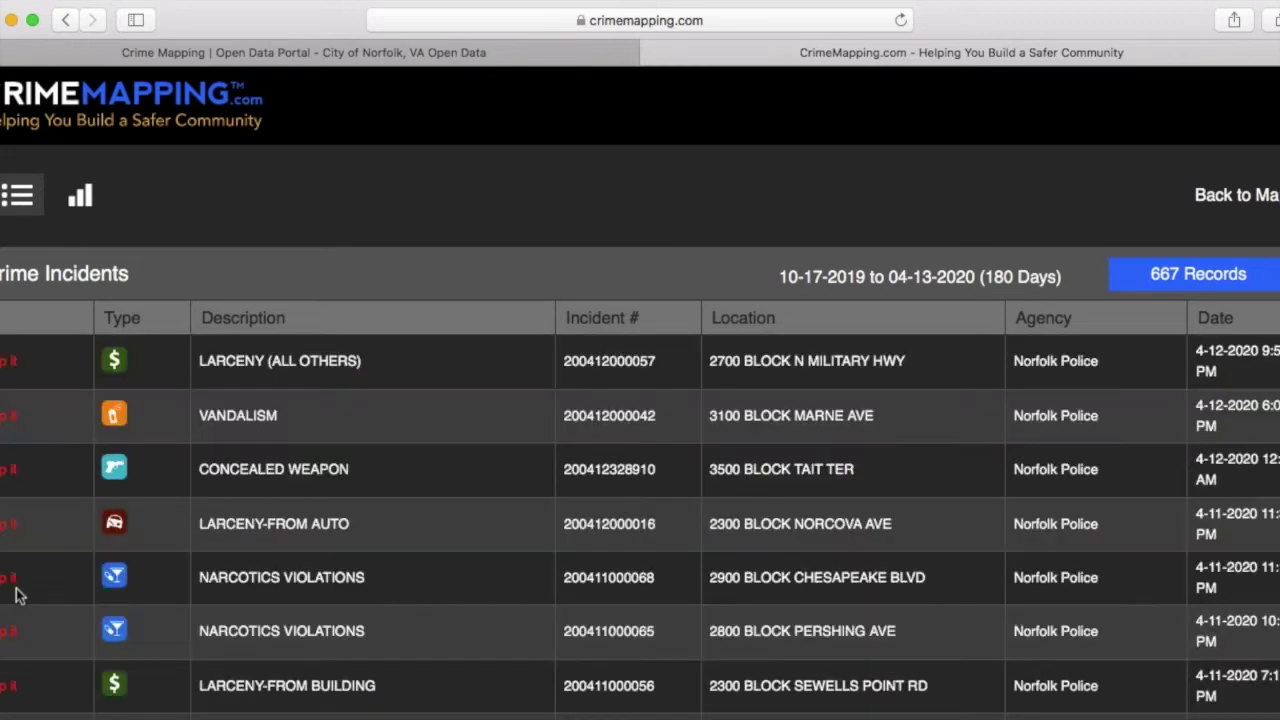
left_click(82, 198)
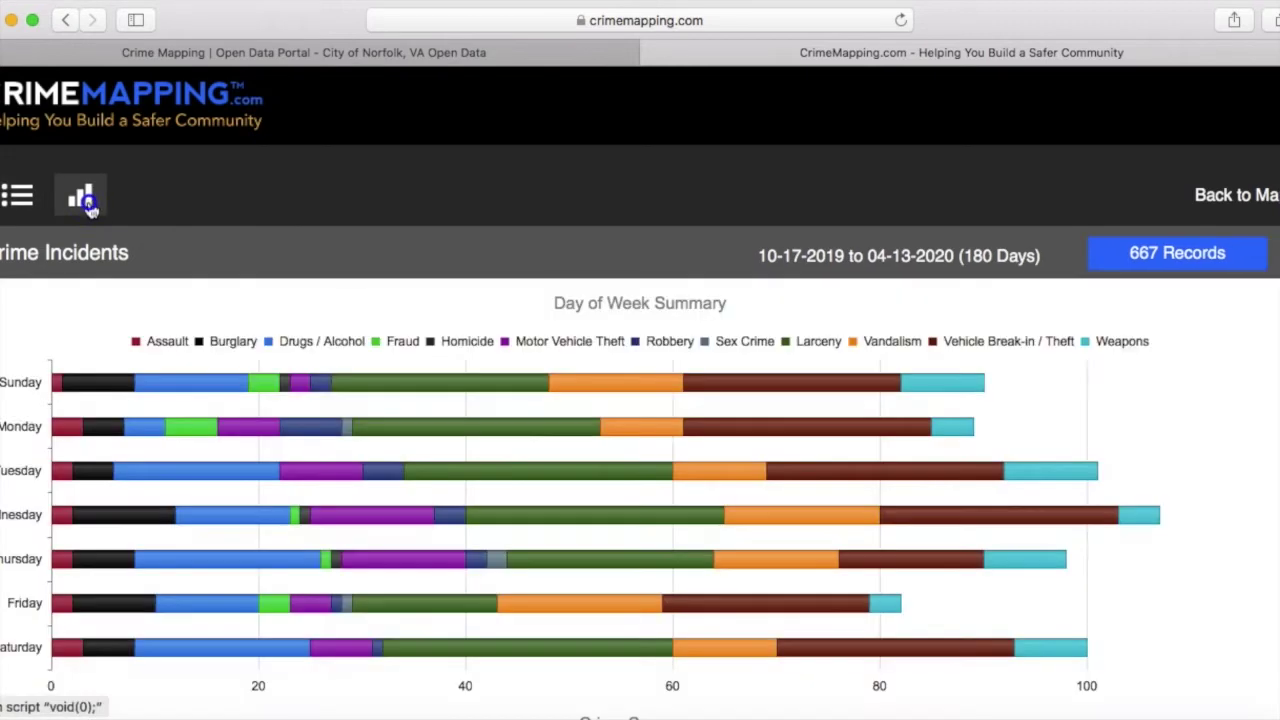
left_click(1245, 198)
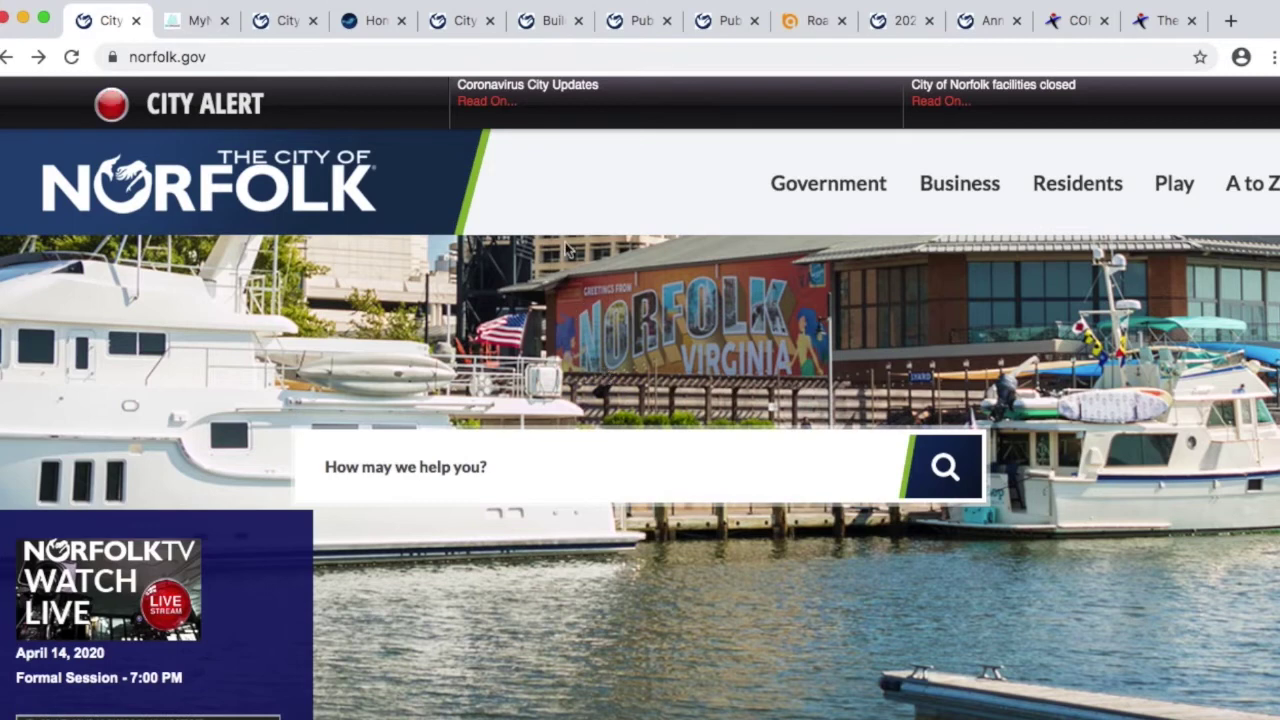
Step: Examine the norfolk.gov homepage, including its site search, City Spotlight, service shortcuts, news and events calendar
scroll(565, 247, "down", 2)
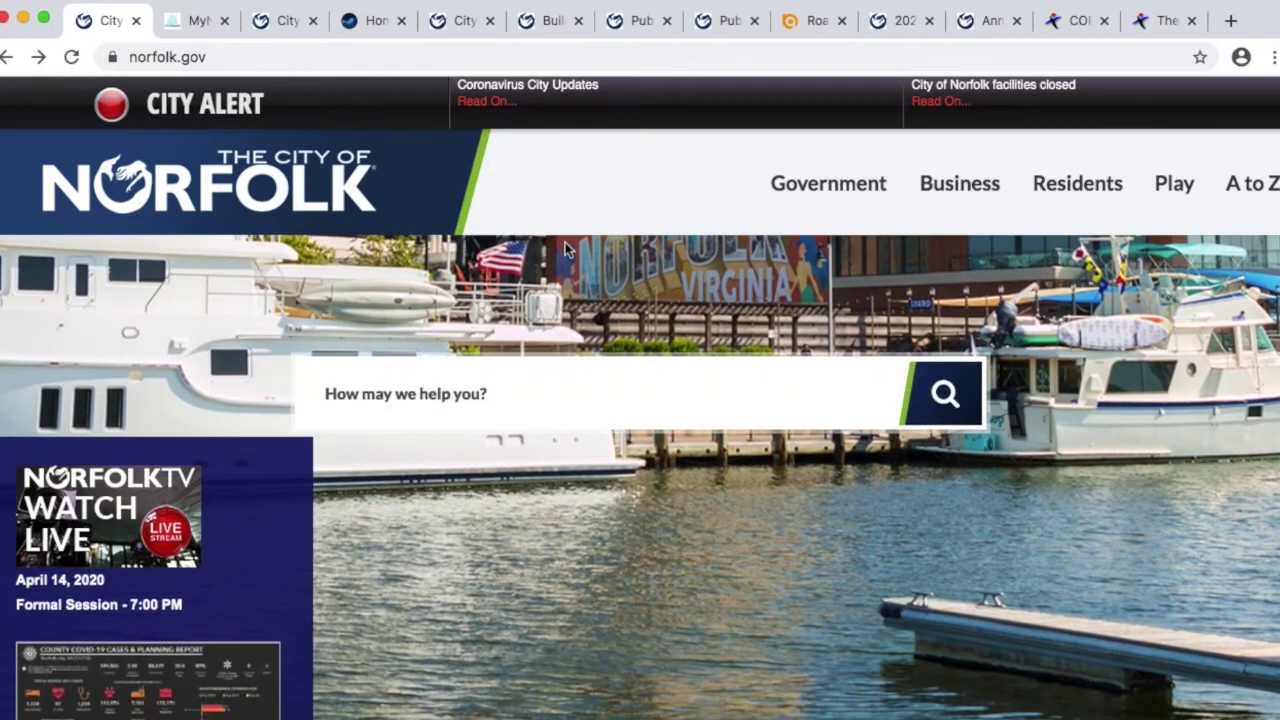
scroll(565, 242, "down", 2)
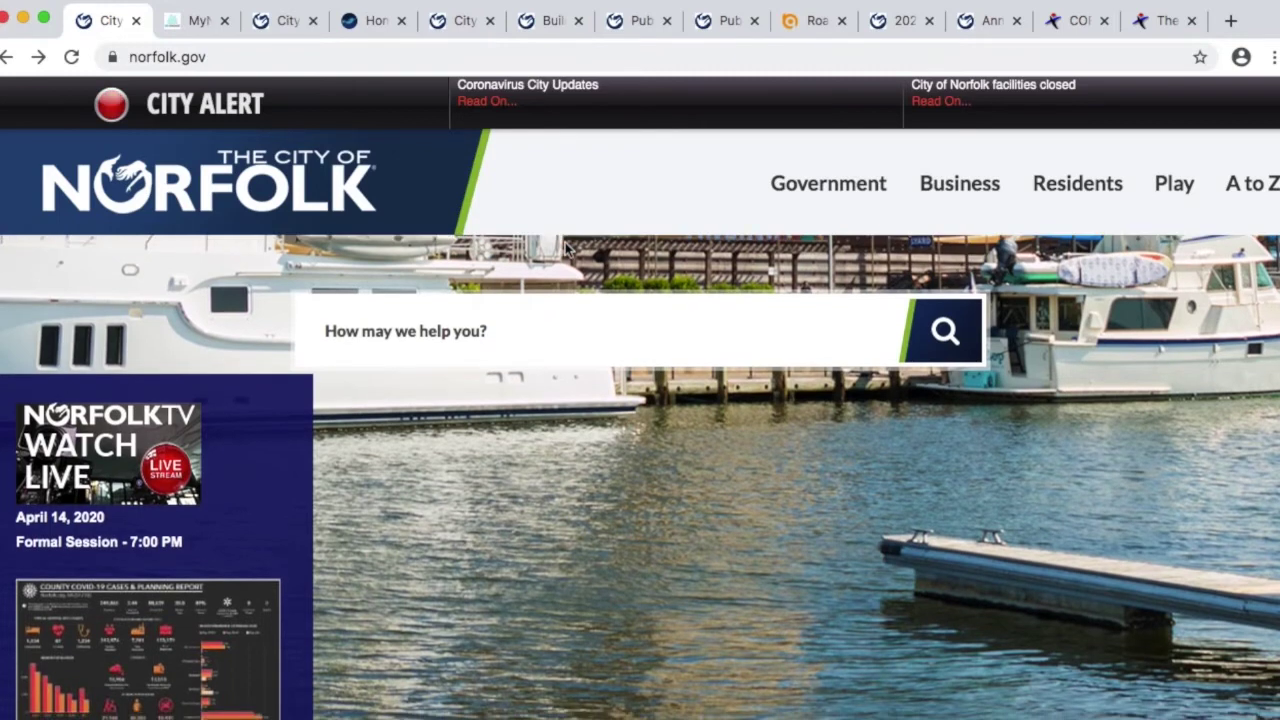
left_click(507, 333)
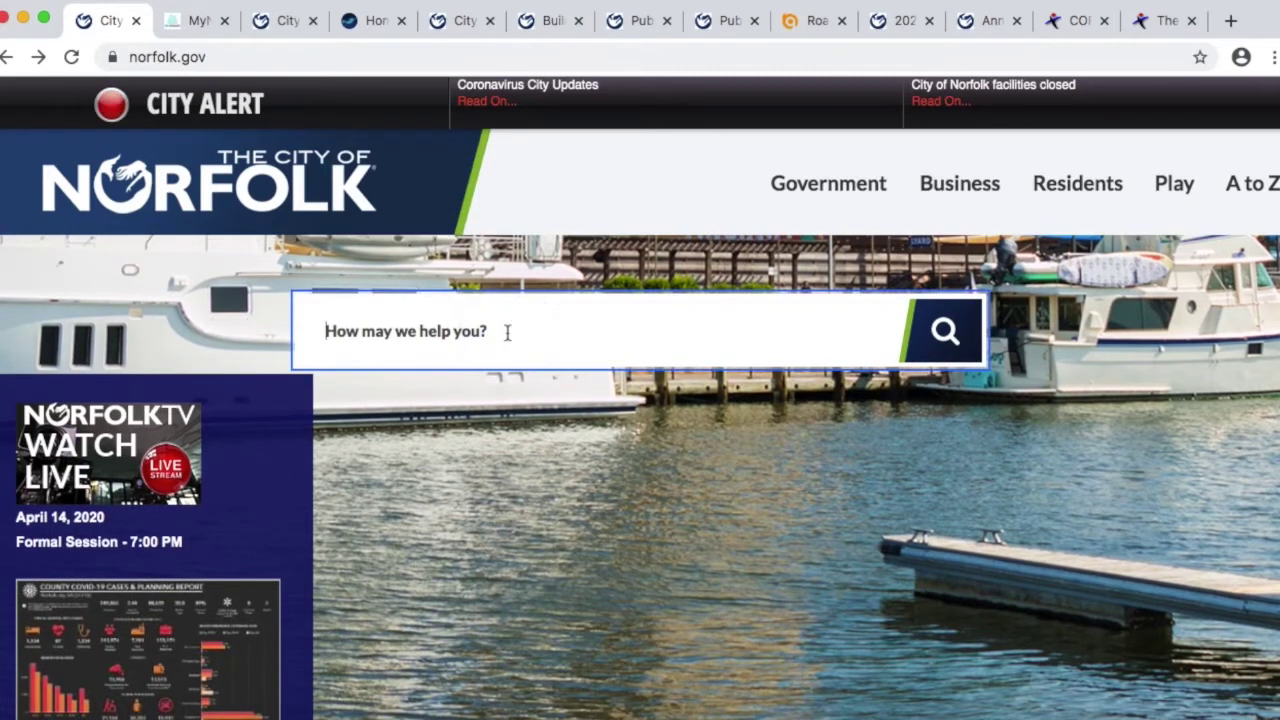
scroll(507, 333, "down", 5)
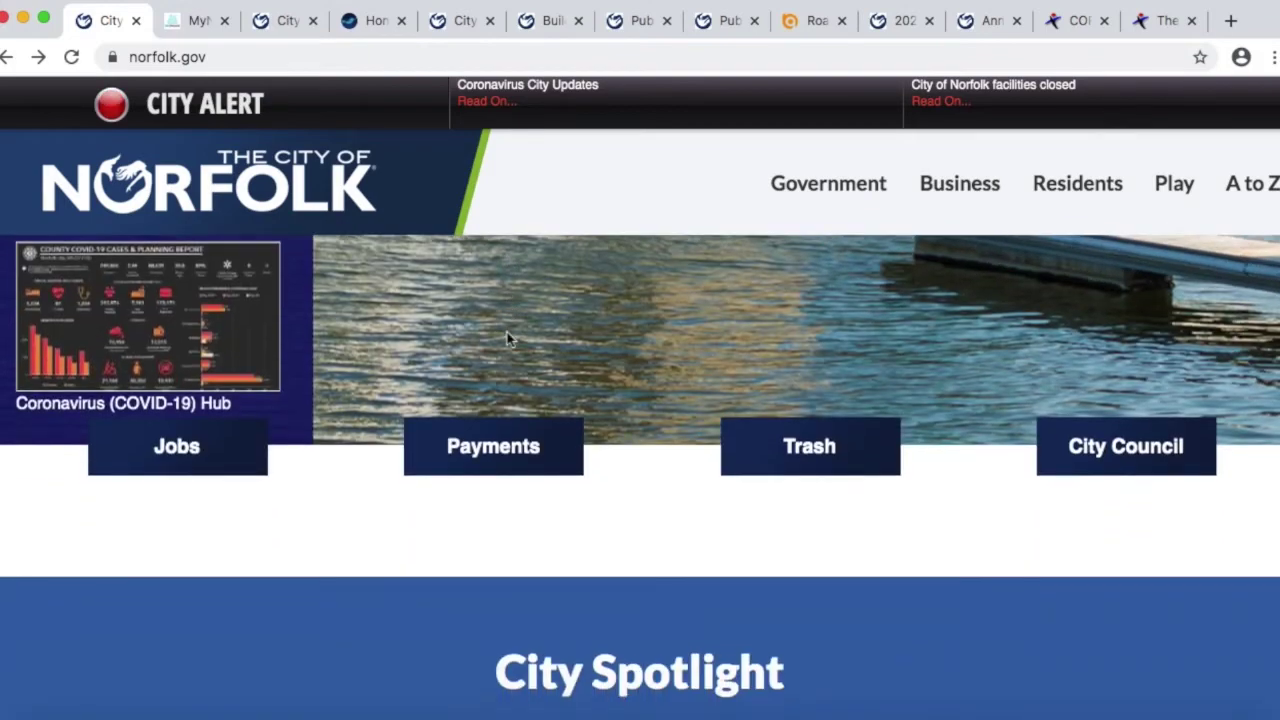
scroll(510, 339, "down", 8)
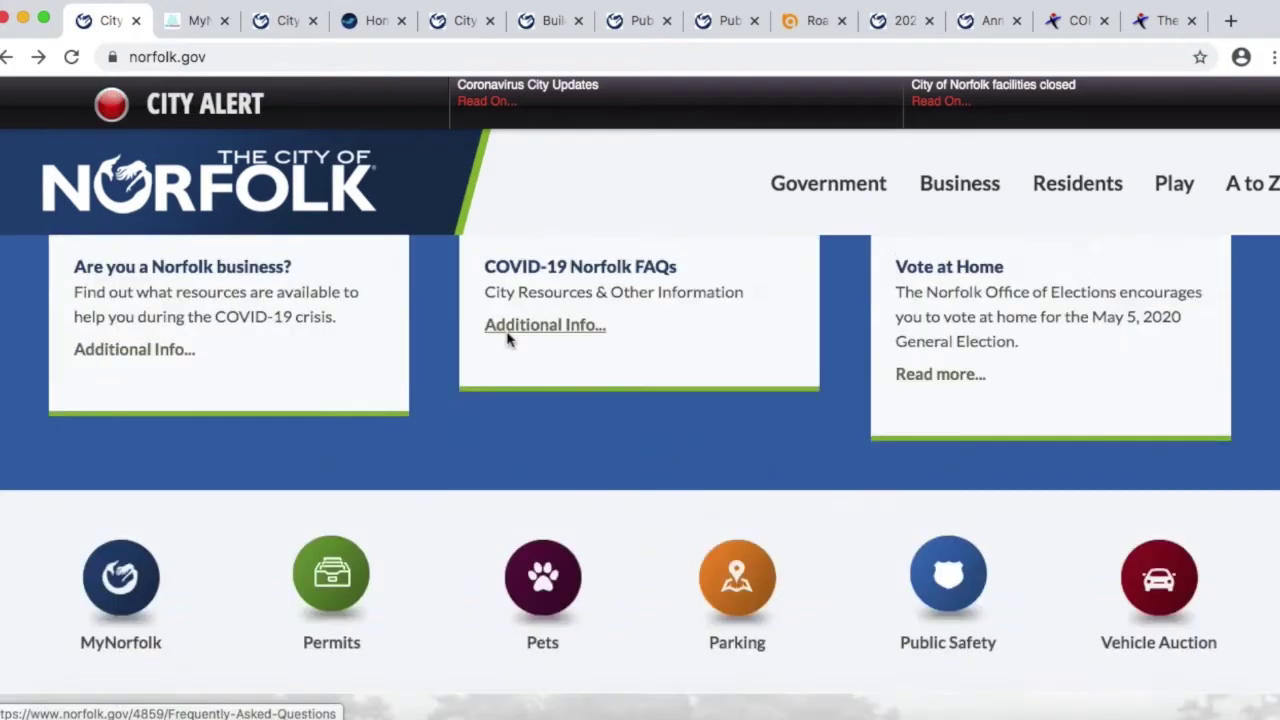
scroll(507, 339, "down", 6)
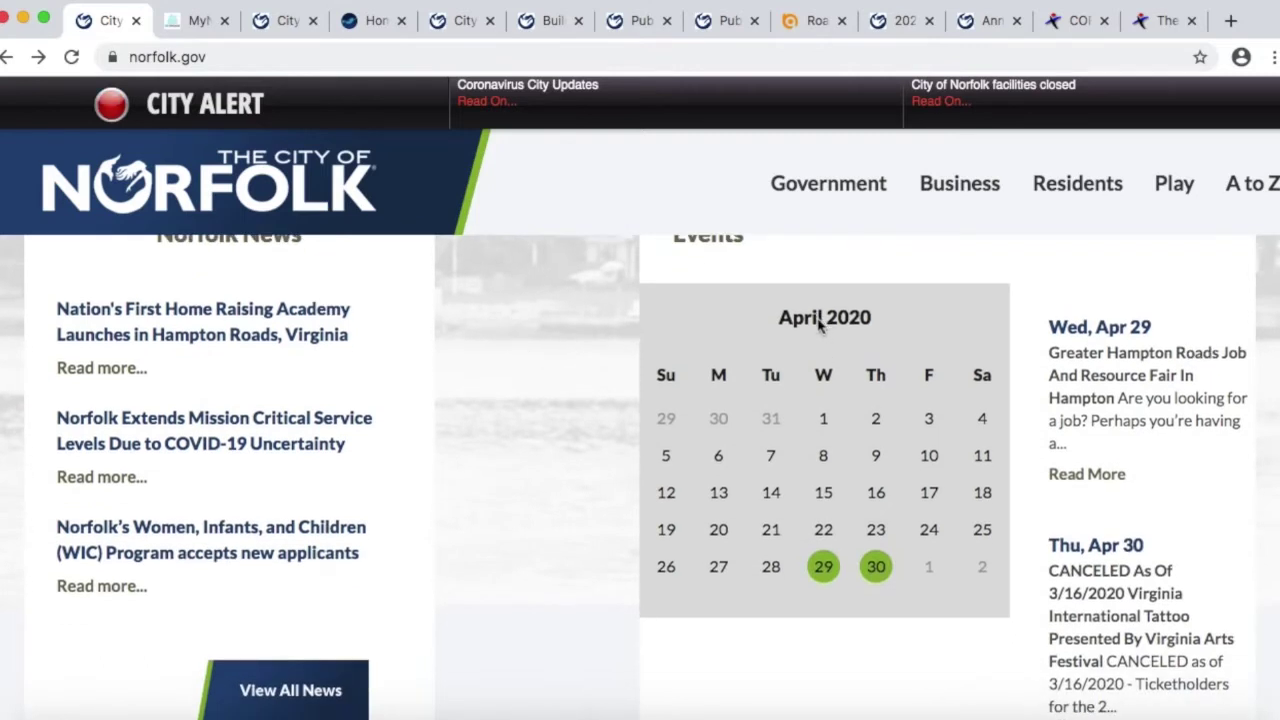
scroll(631, 343, "up", 2)
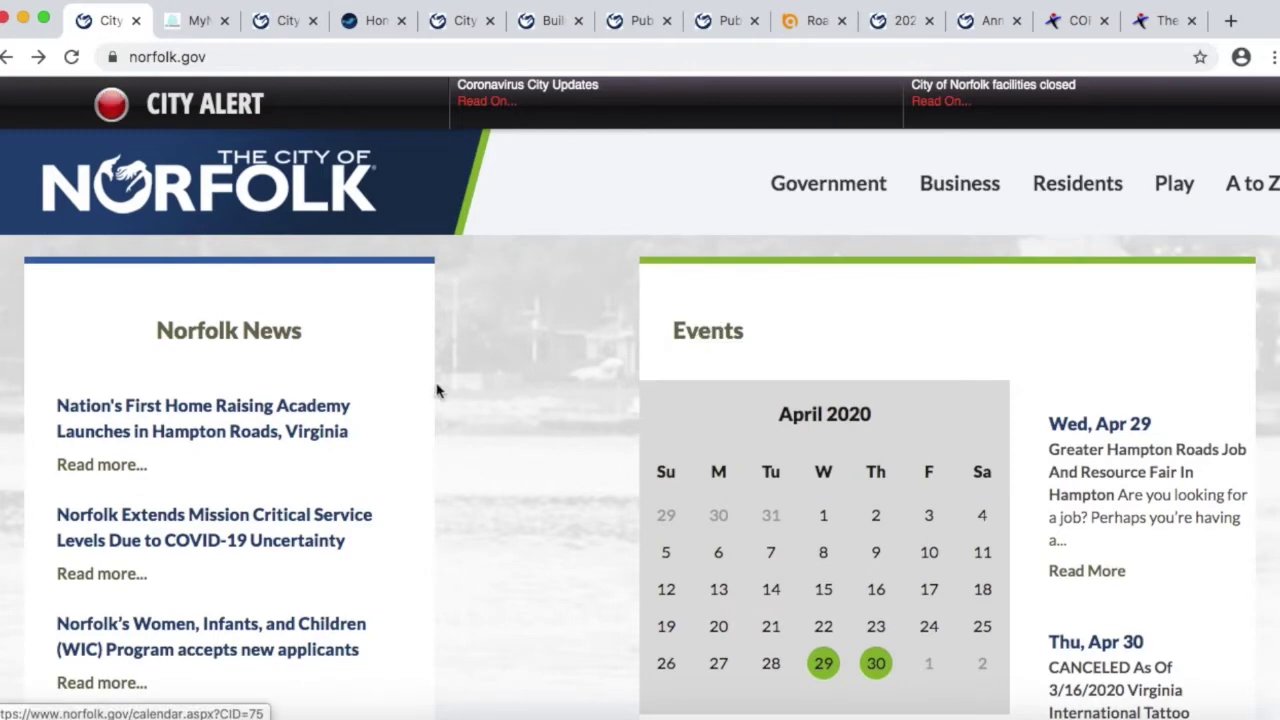
scroll(437, 391, "up", 8)
scroll(437, 391, "up", 1)
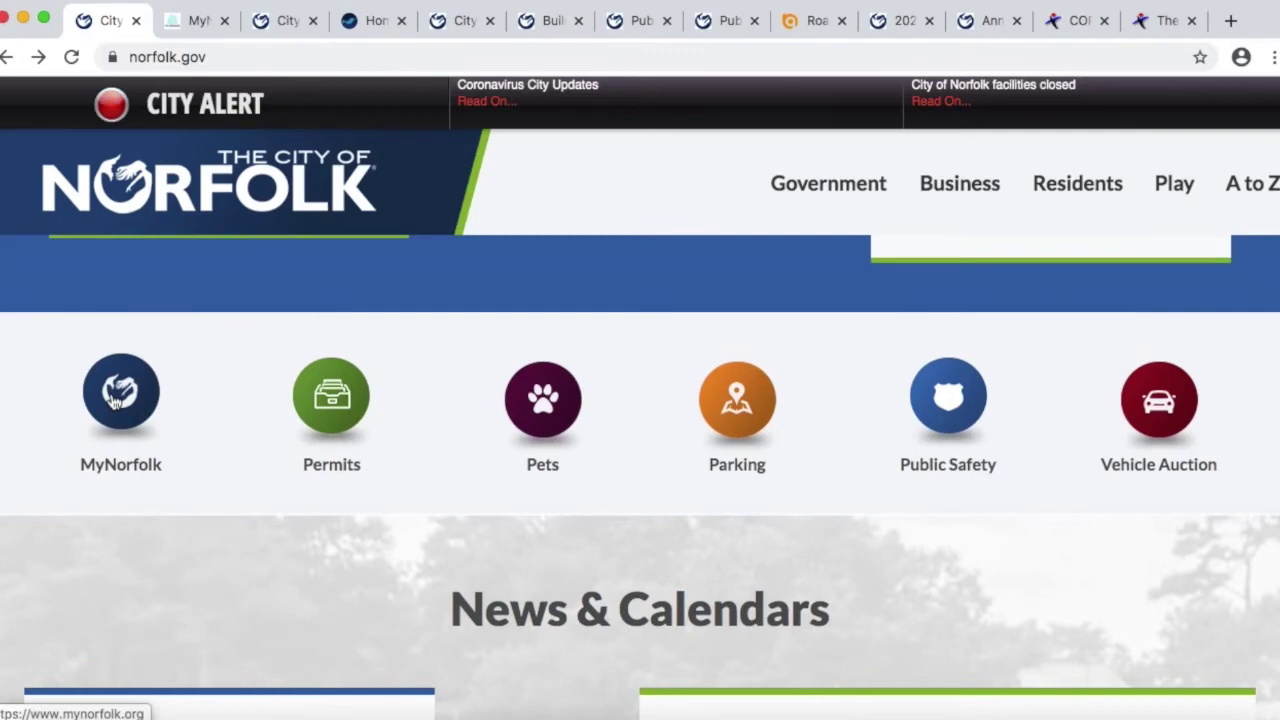
Step: Switch to the MyNorfolk Citizen Services Portal and review its dashboard down to the Search All Service Requests section
left_click(199, 20)
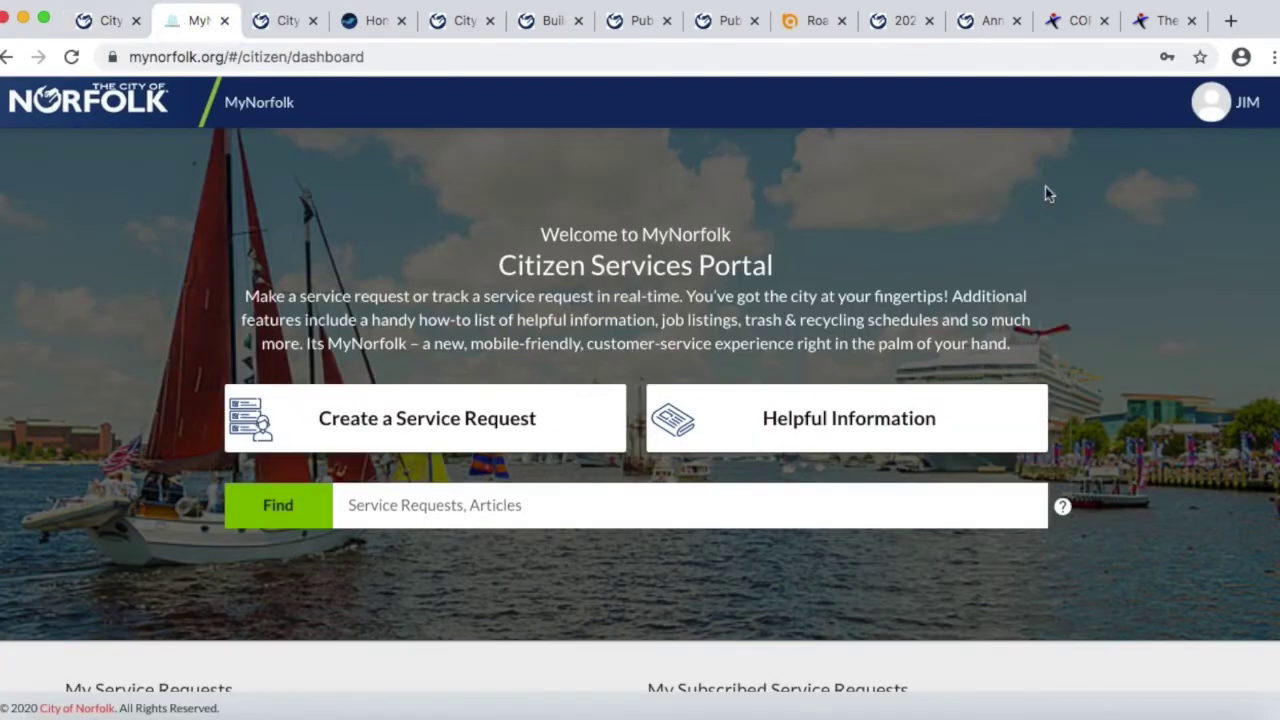
scroll(1045, 193, "down", 3)
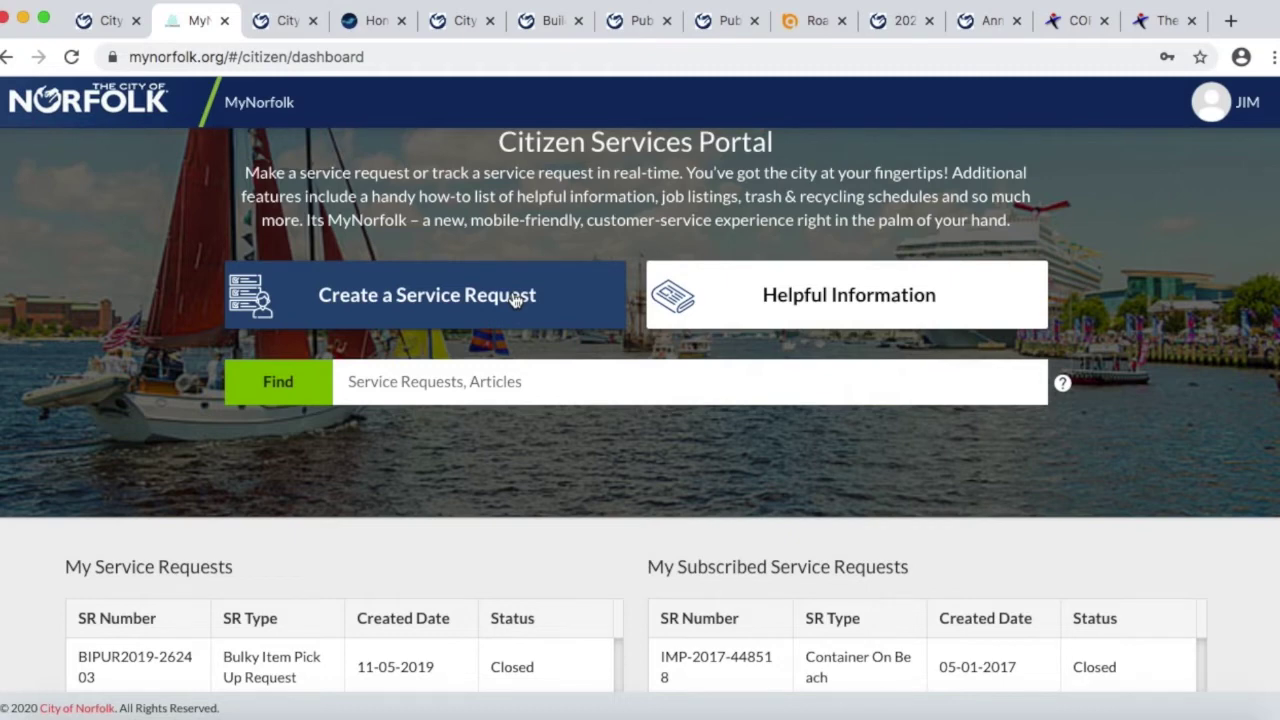
scroll(403, 578, "down", 3)
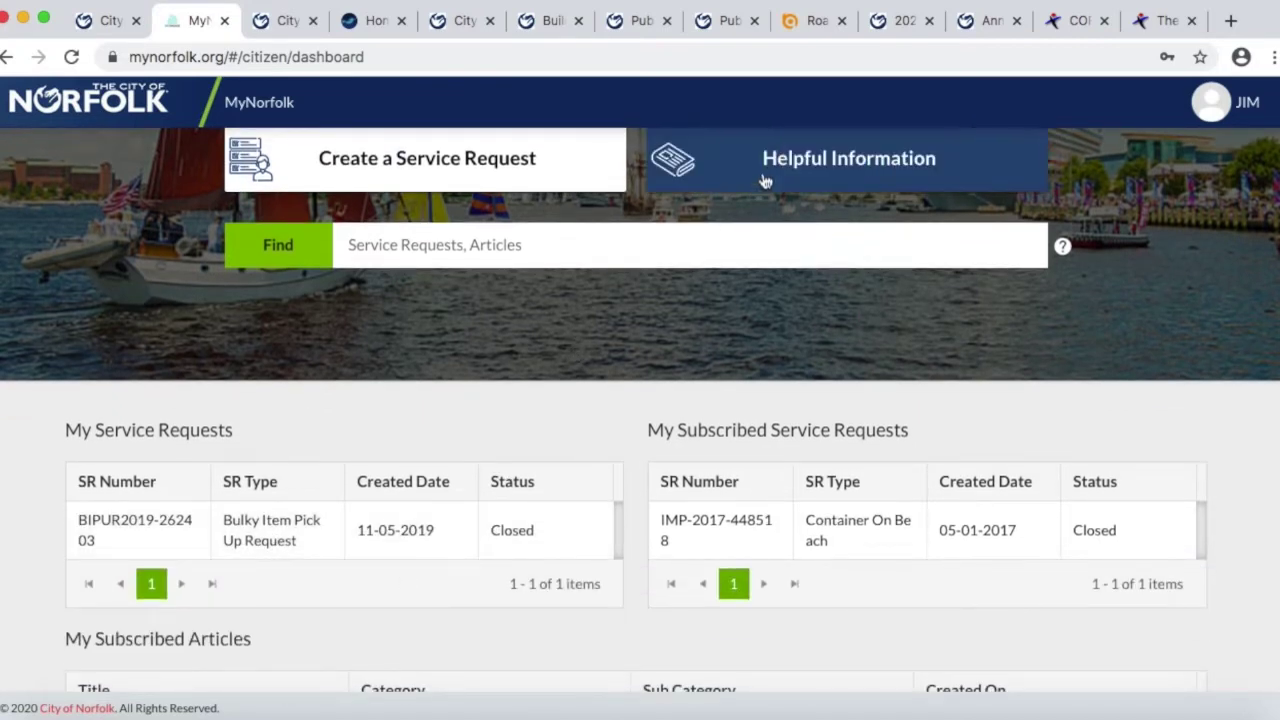
scroll(576, 351, "down", 1)
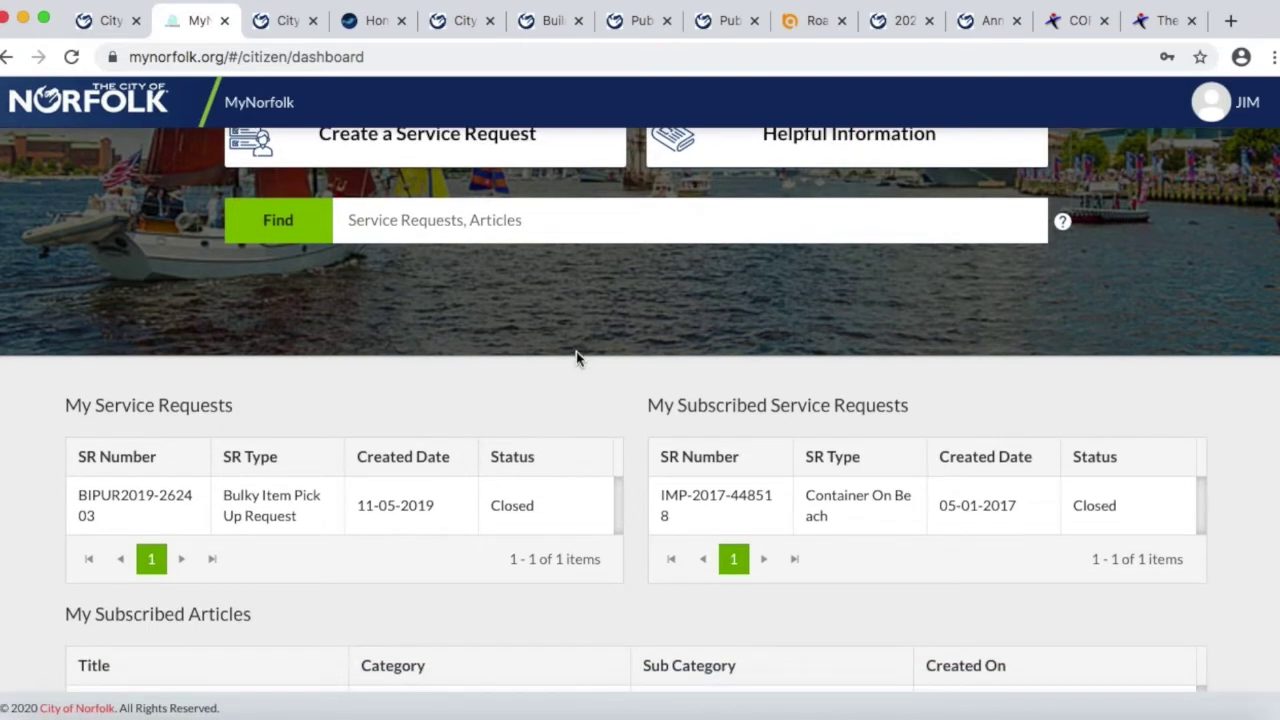
scroll(568, 383, "down", 5)
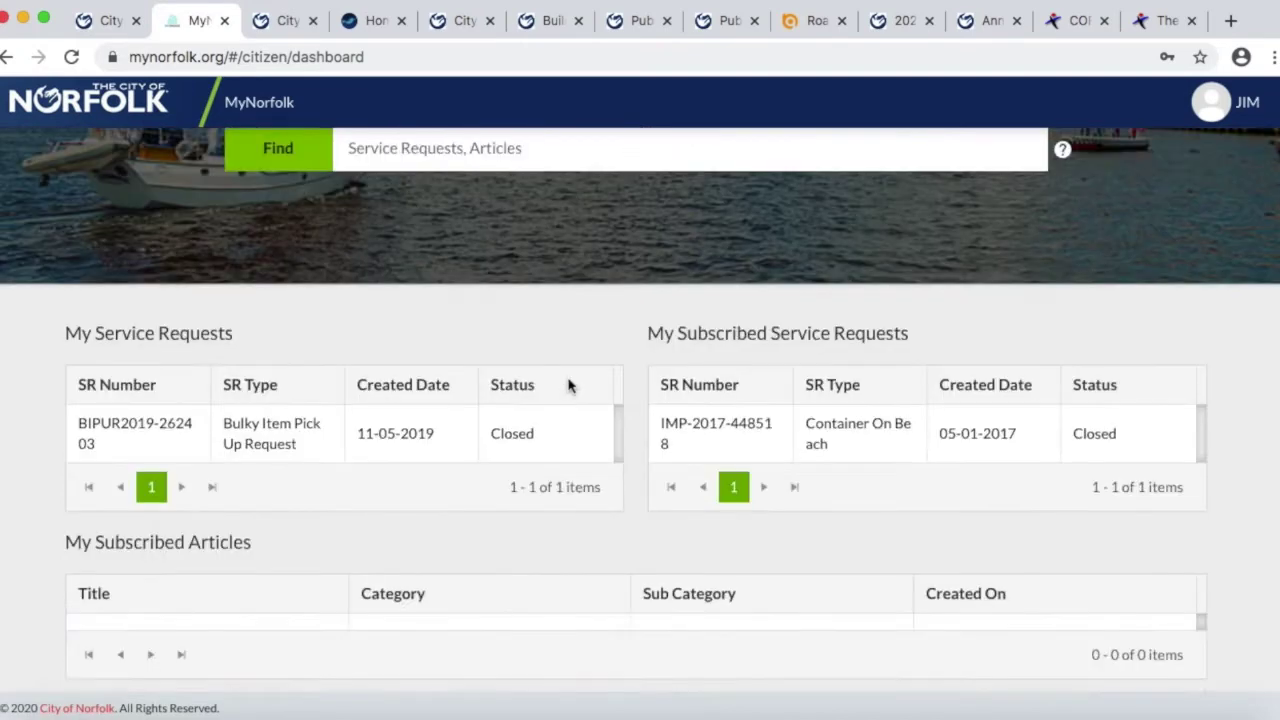
scroll(568, 385, "down", 8)
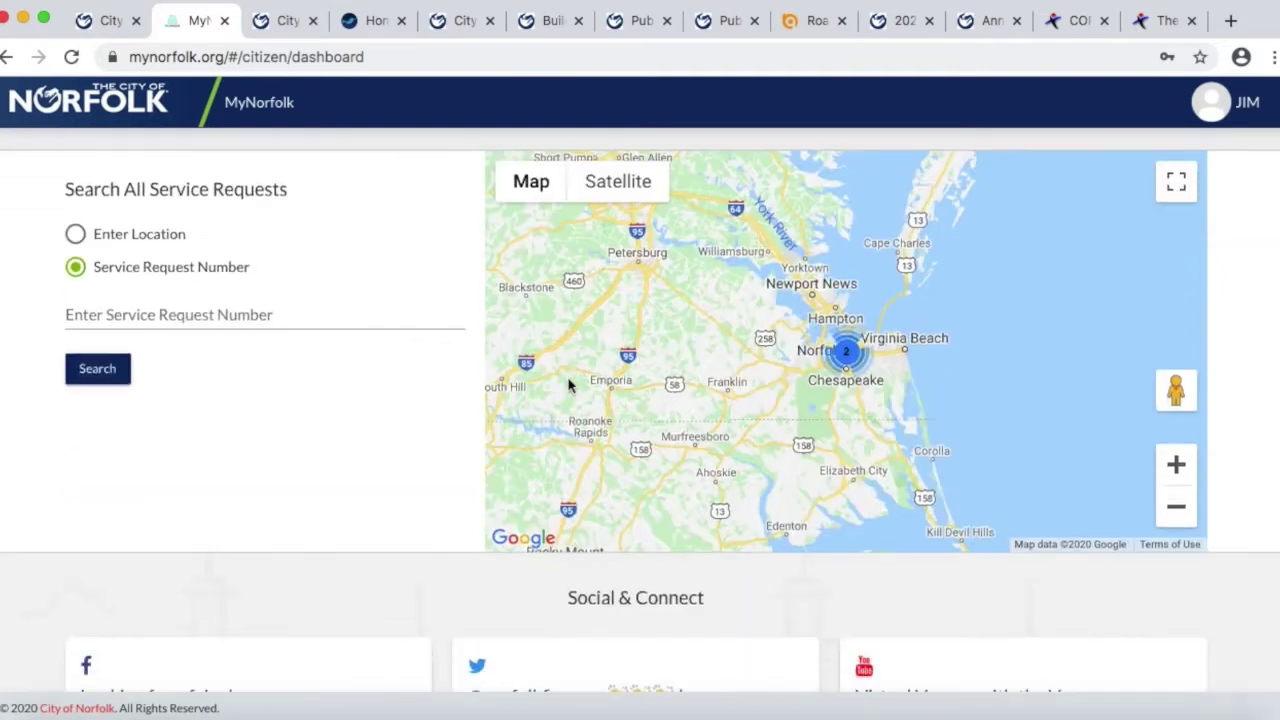
Step: Search all service requests by location for "sherwood forest lane", choosing the intersection of Sherwood Forest Lane & Little John Drive
left_click(76, 236)
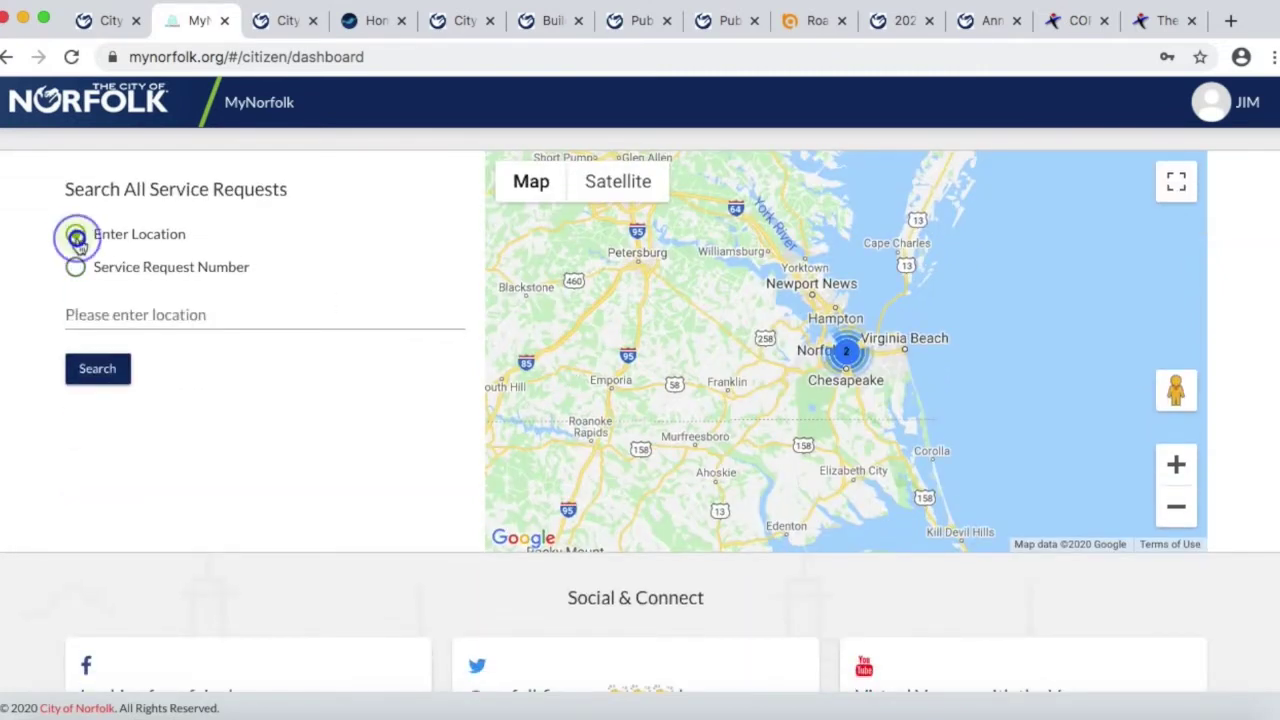
left_click(114, 316)
type("sherwood")
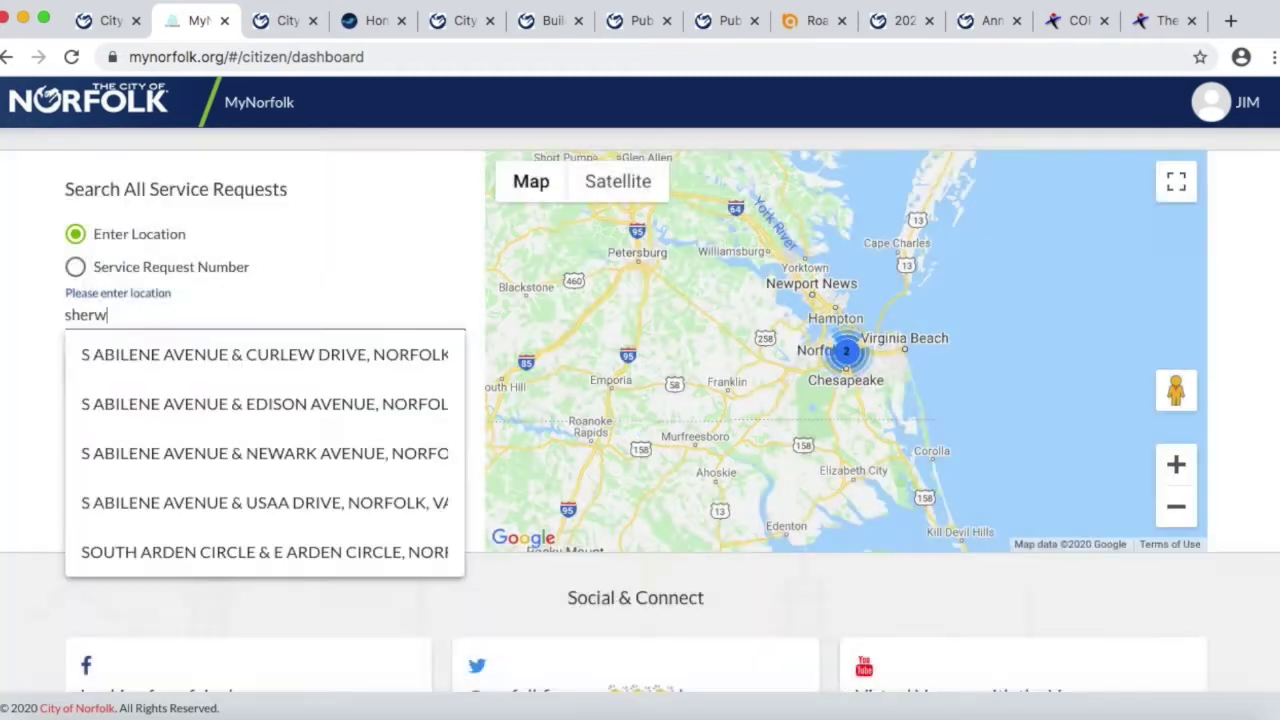
type(" forest lane")
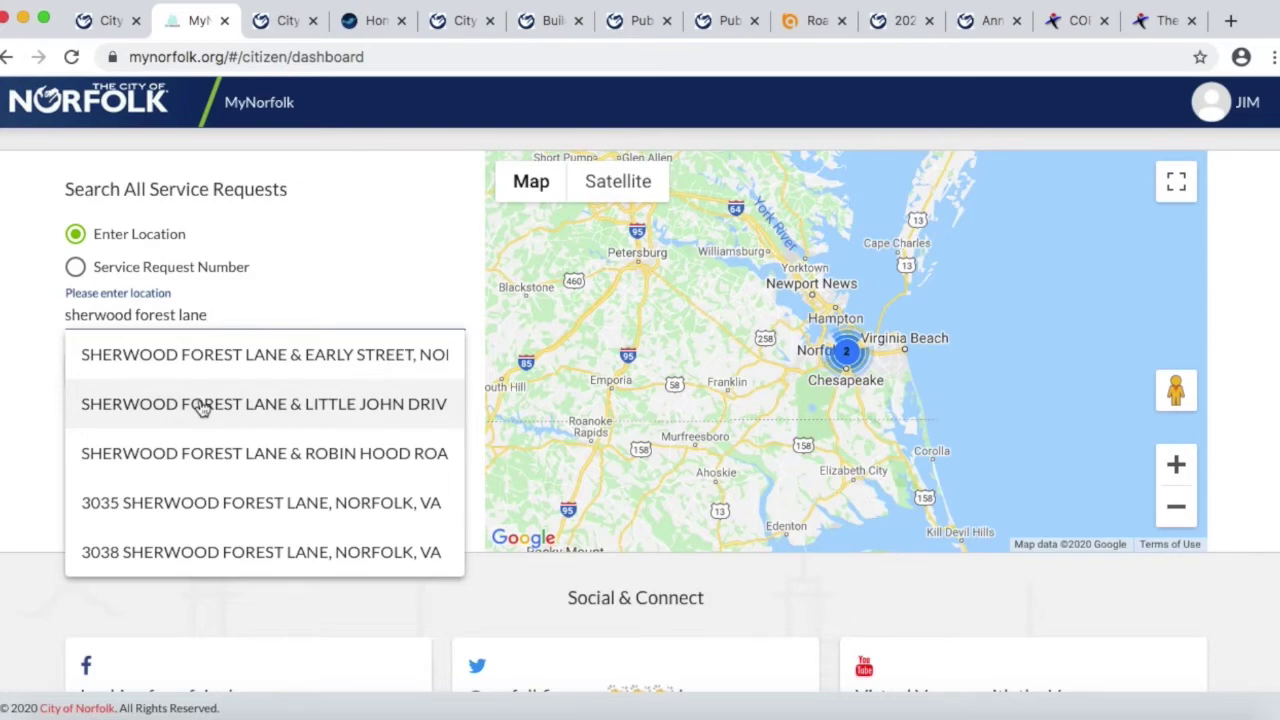
left_click(203, 405)
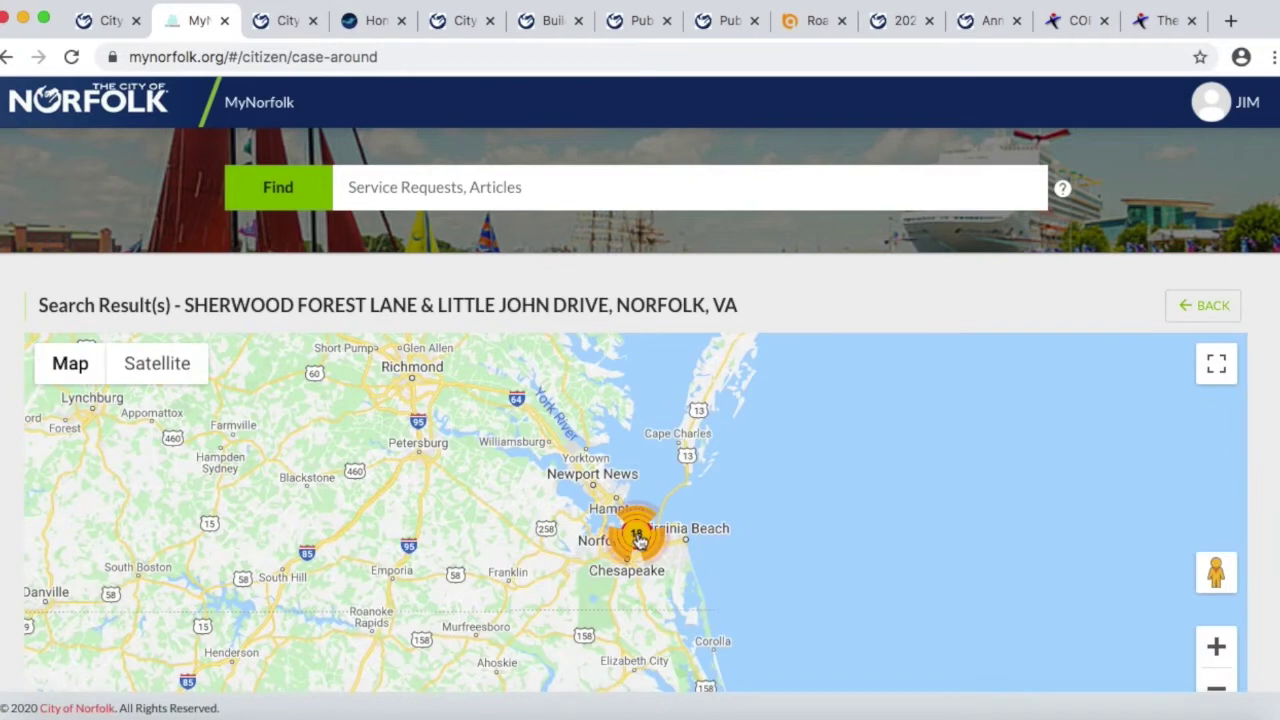
Step: Expand the clustered results on the map and list the service requests at the pin just below Norfolk Sherwood Forest Center
left_click(638, 538)
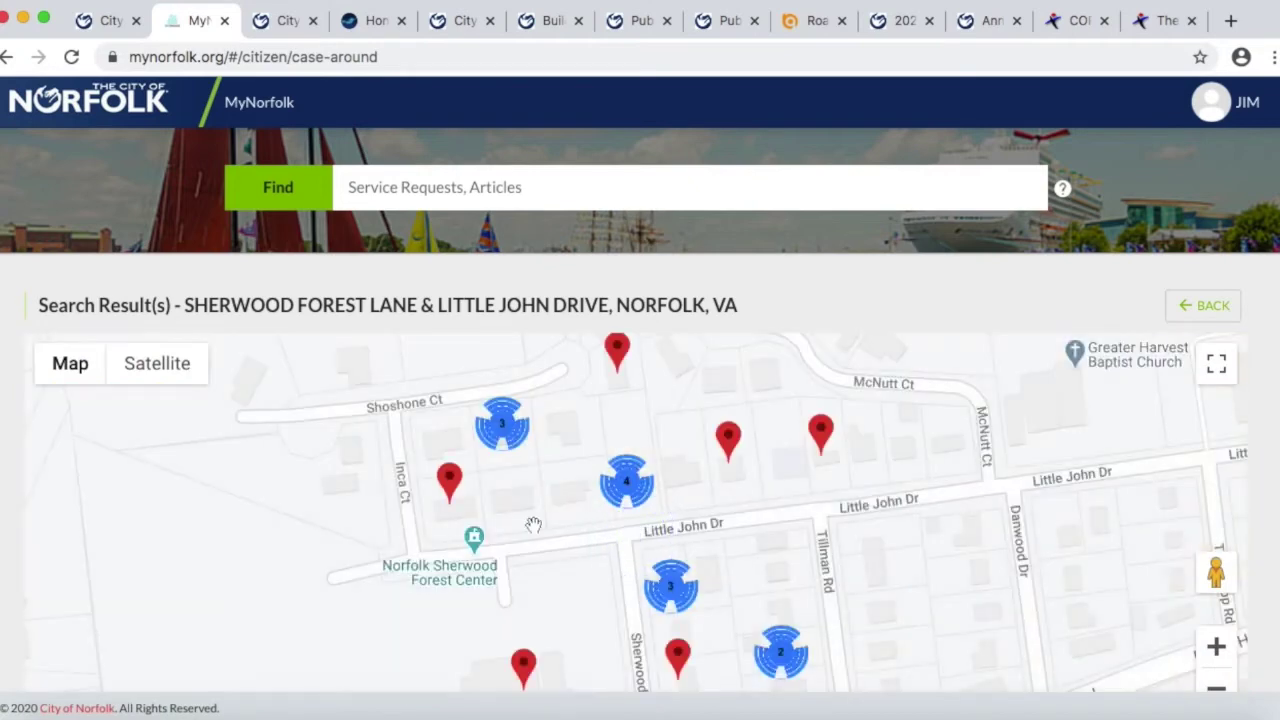
scroll(533, 525, "down", 5)
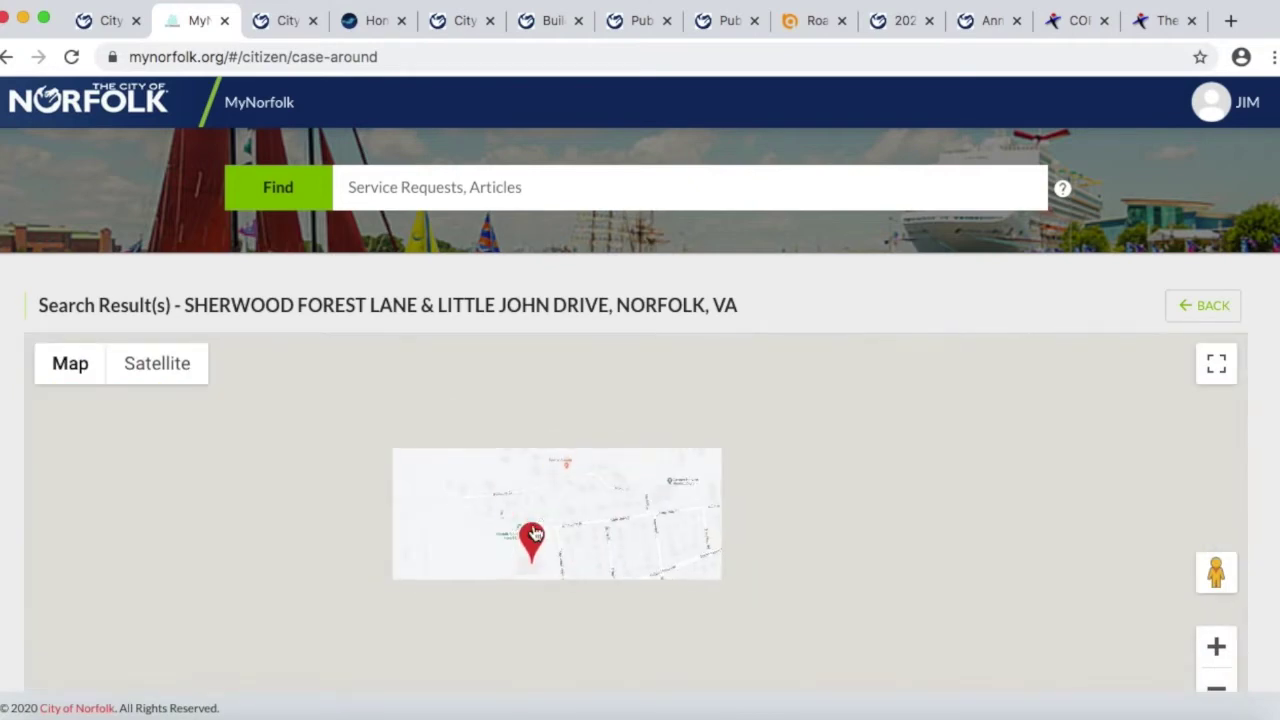
scroll(533, 525, "up", 3)
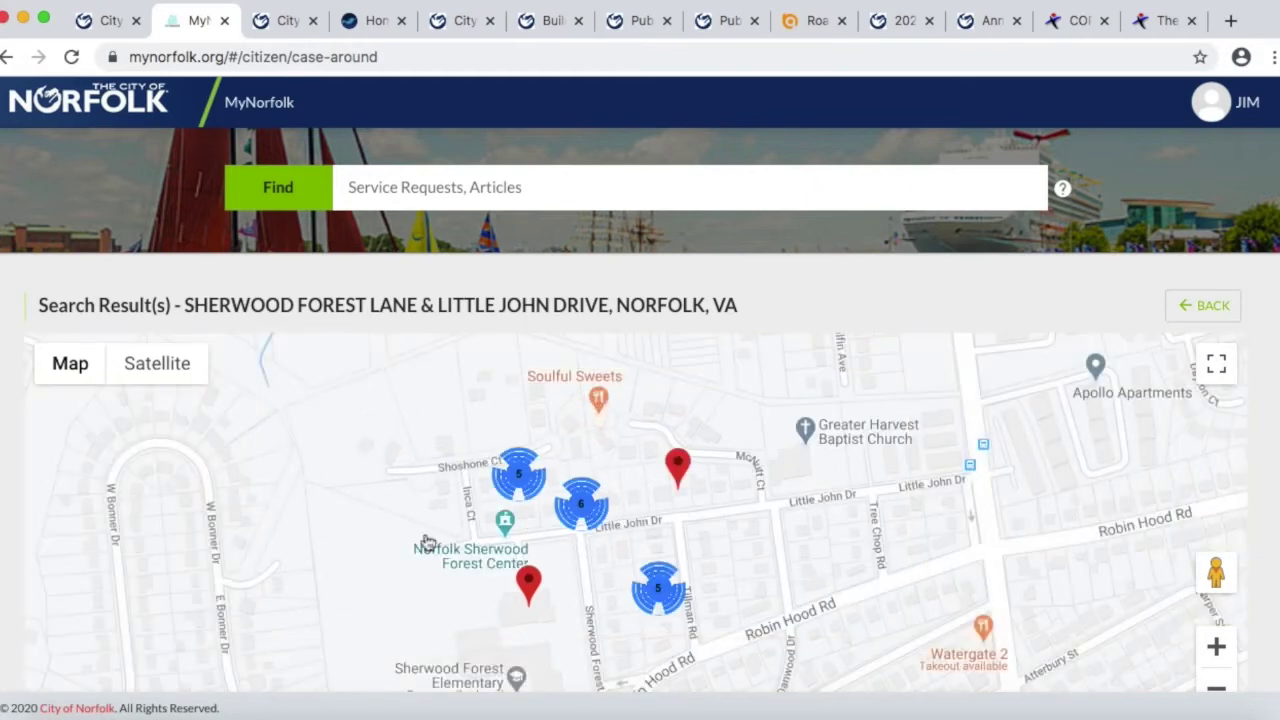
left_click_drag(388, 576, 398, 485)
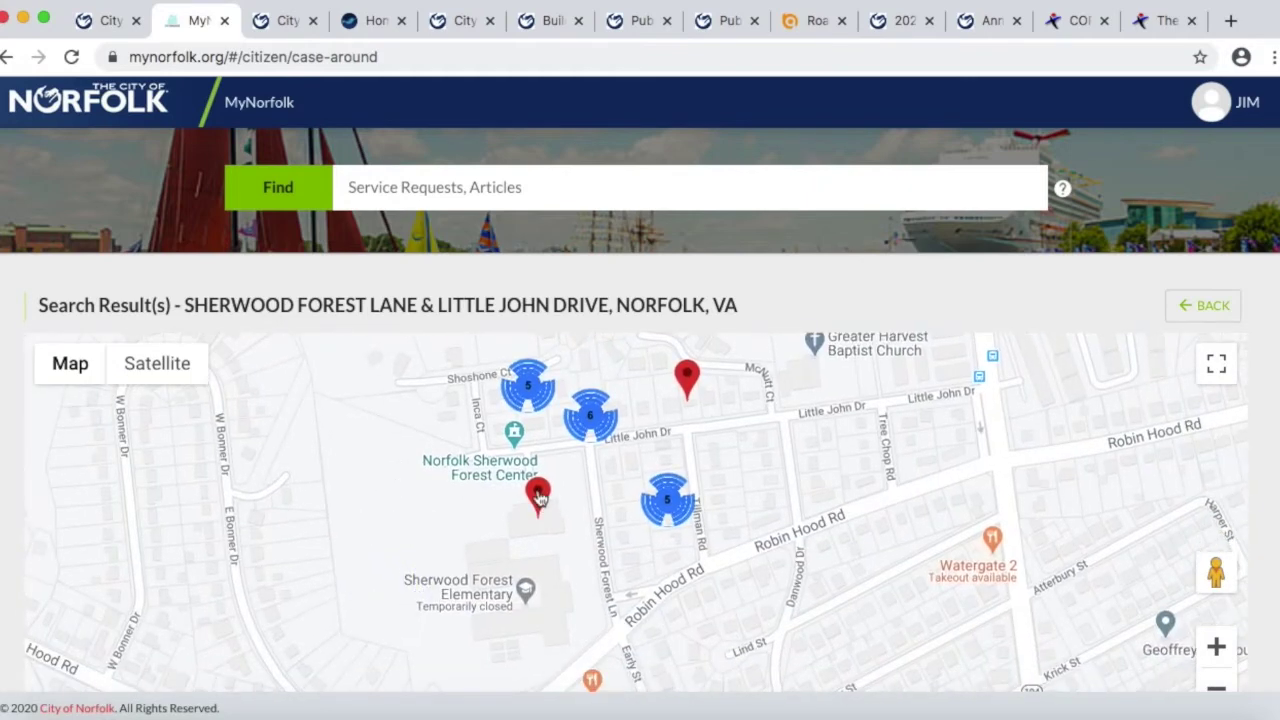
left_click(538, 497)
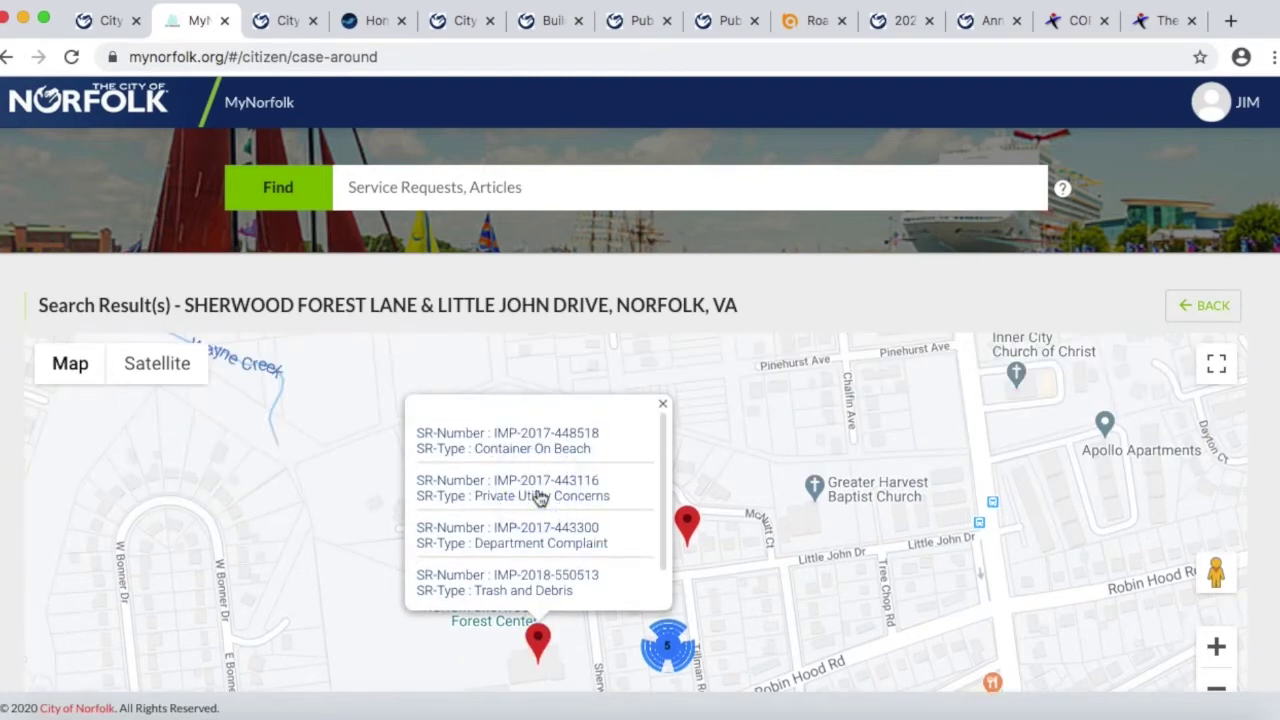
Step: Open the Container On Beach service request and review its details, attributes and description
left_click(531, 446)
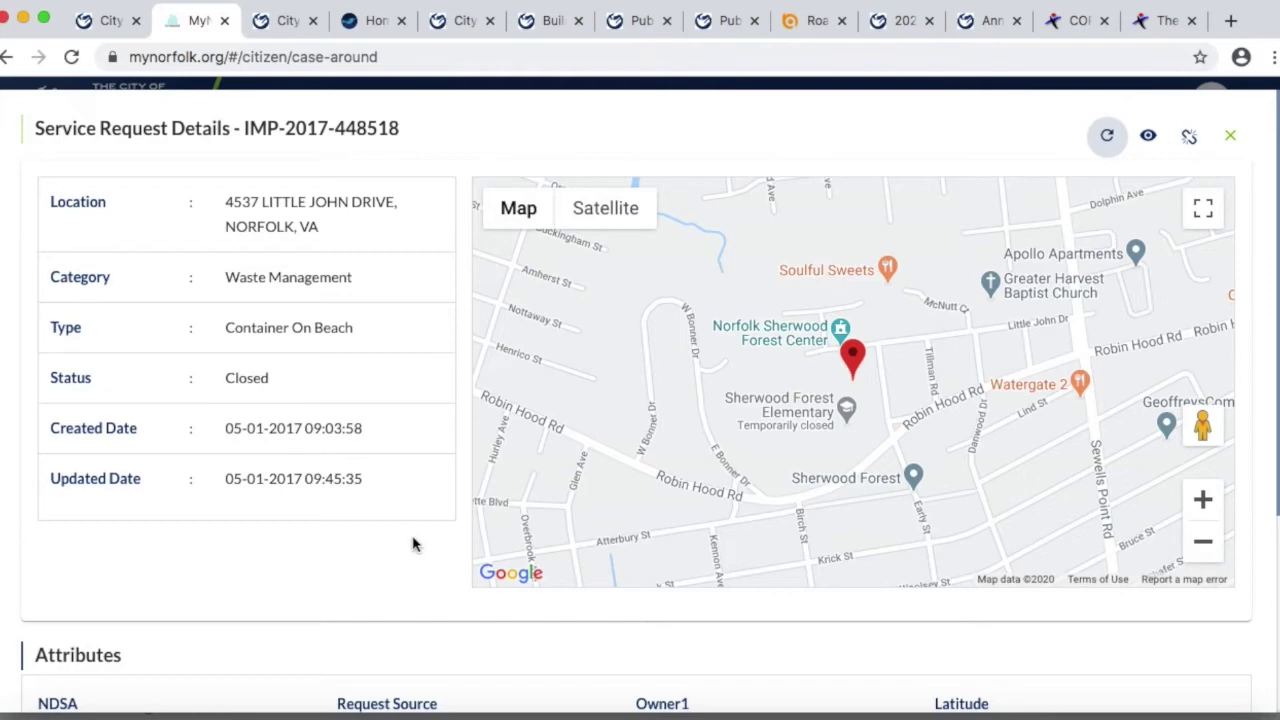
scroll(415, 544, "down", 5)
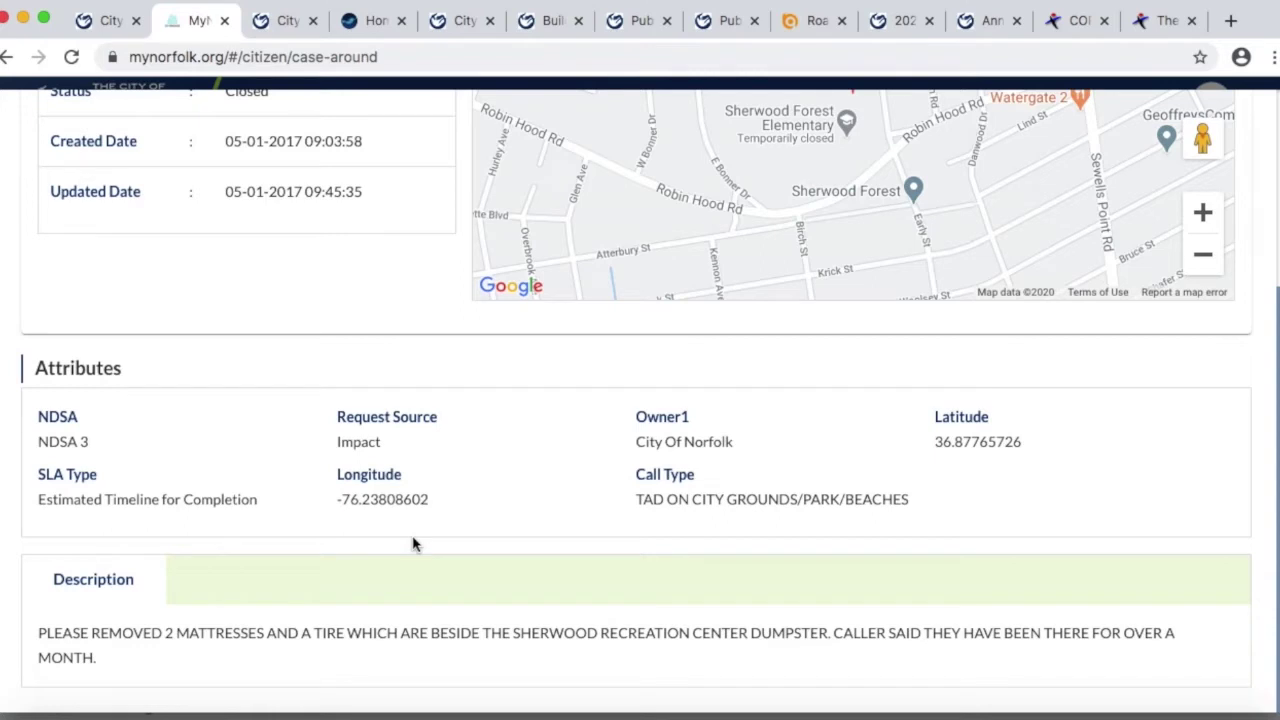
scroll(415, 544, "up", 4)
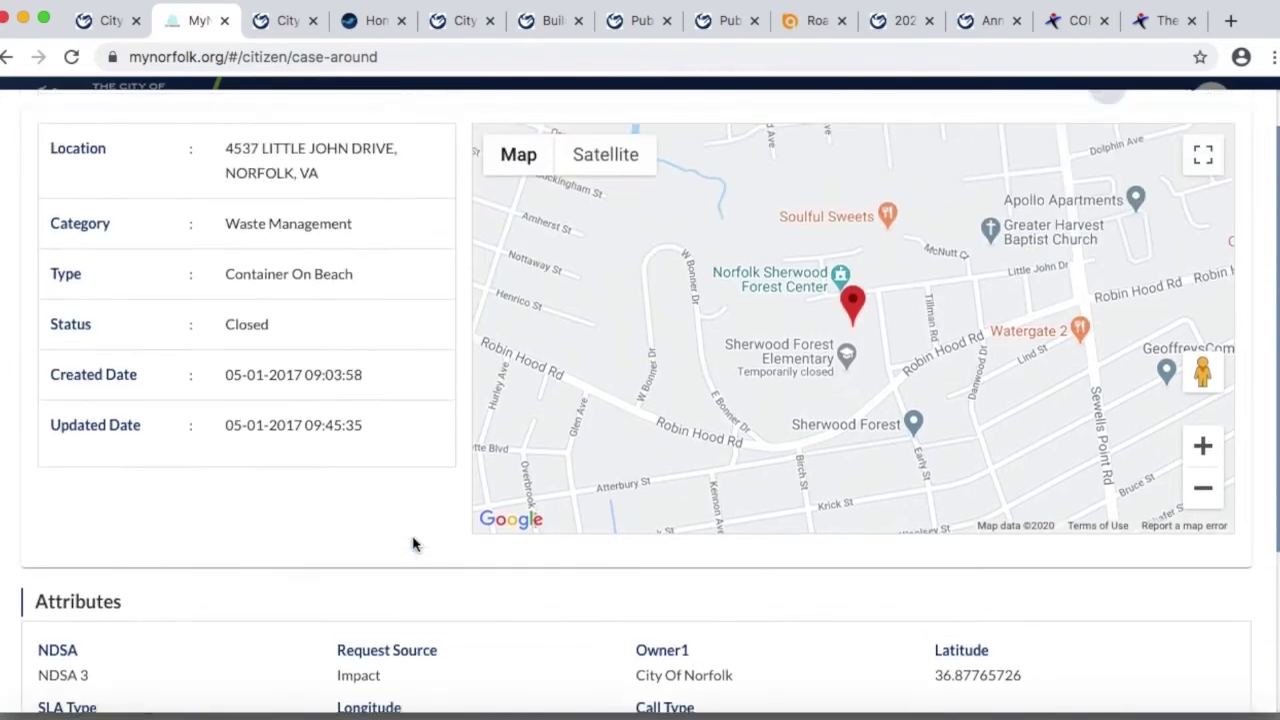
scroll(415, 544, "up", 1)
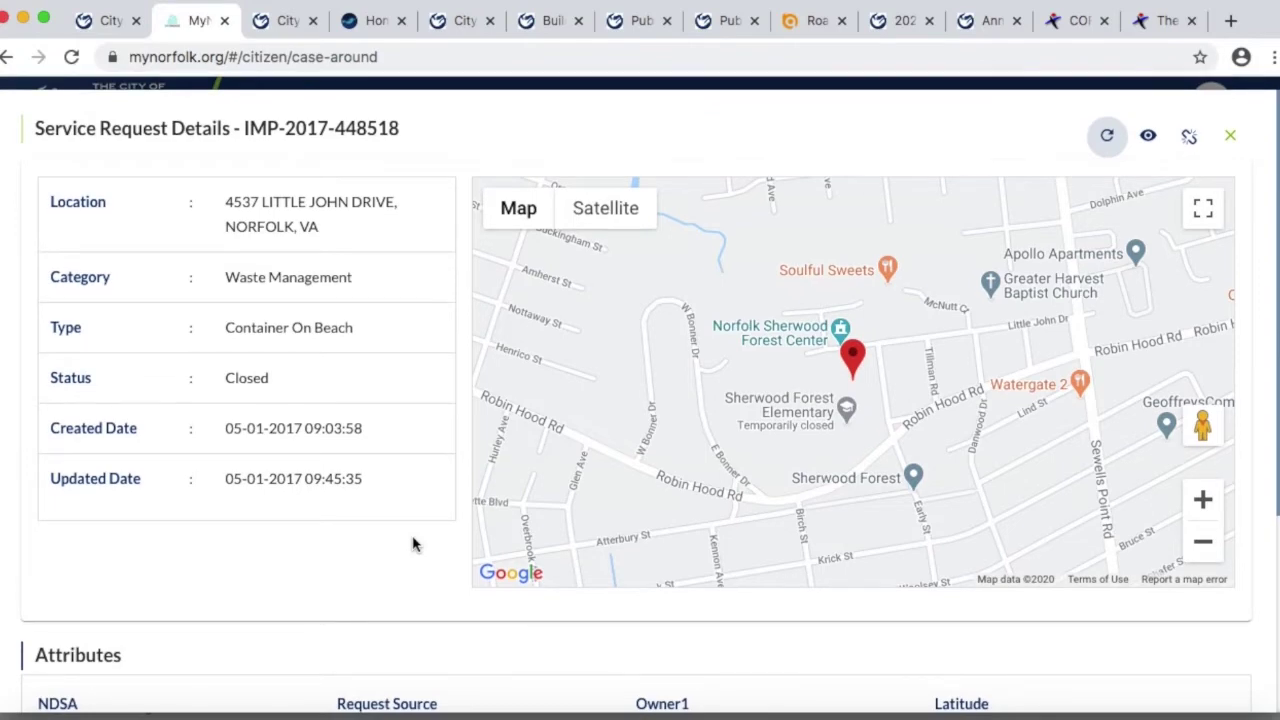
Step: Unsubscribe from the Container On Beach service request and subscribe to it again
left_click(1190, 140)
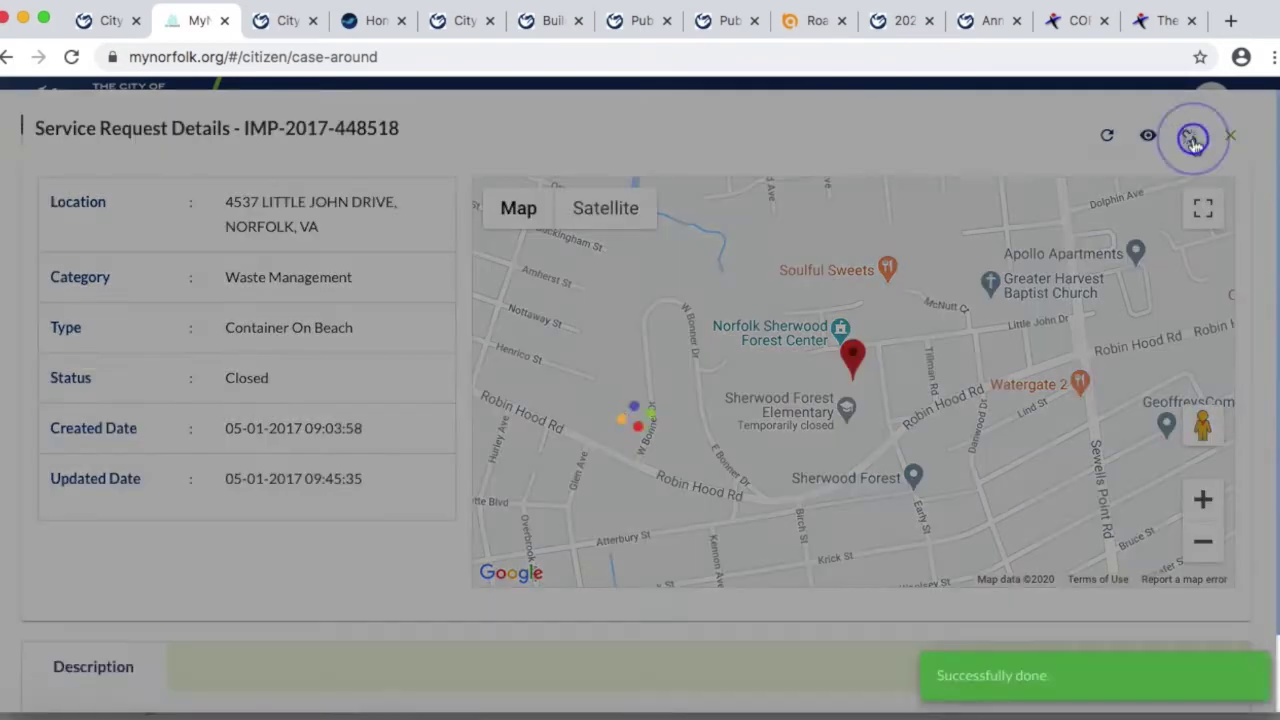
left_click(1192, 142)
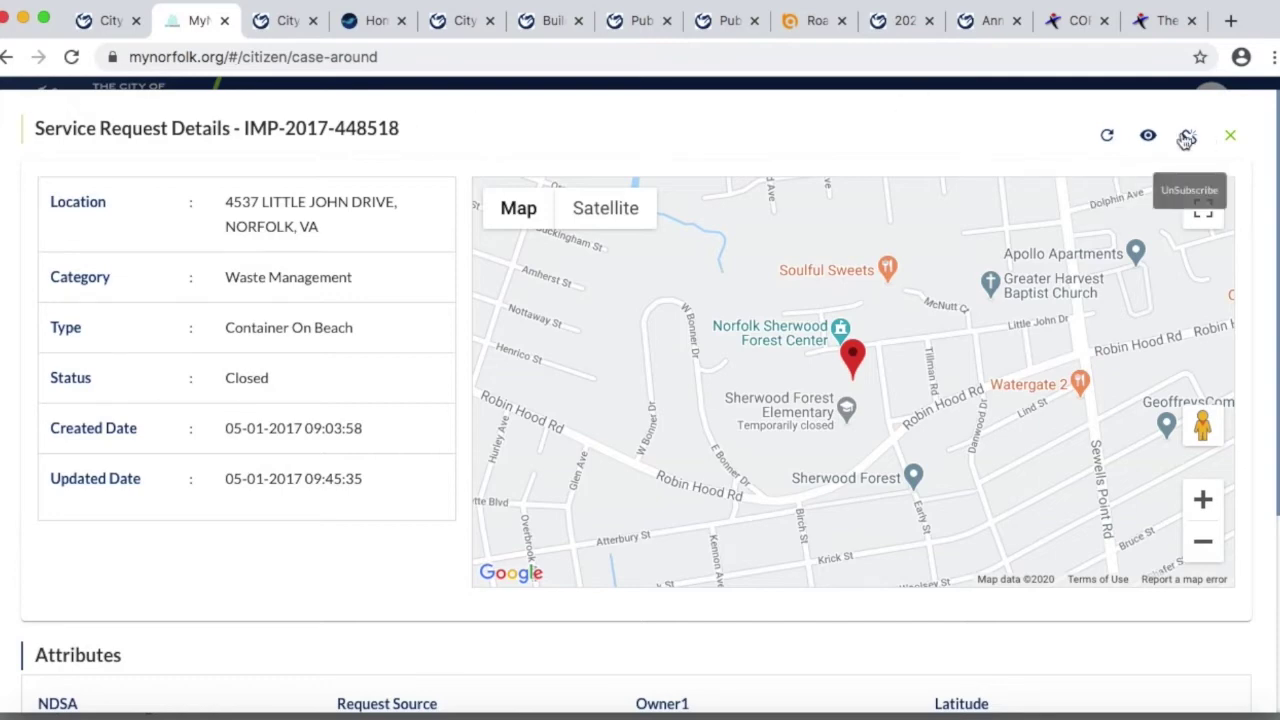
Step: Return to Norfolk's City Planning page and examine its planning, permit and department resource links
left_click(279, 22)
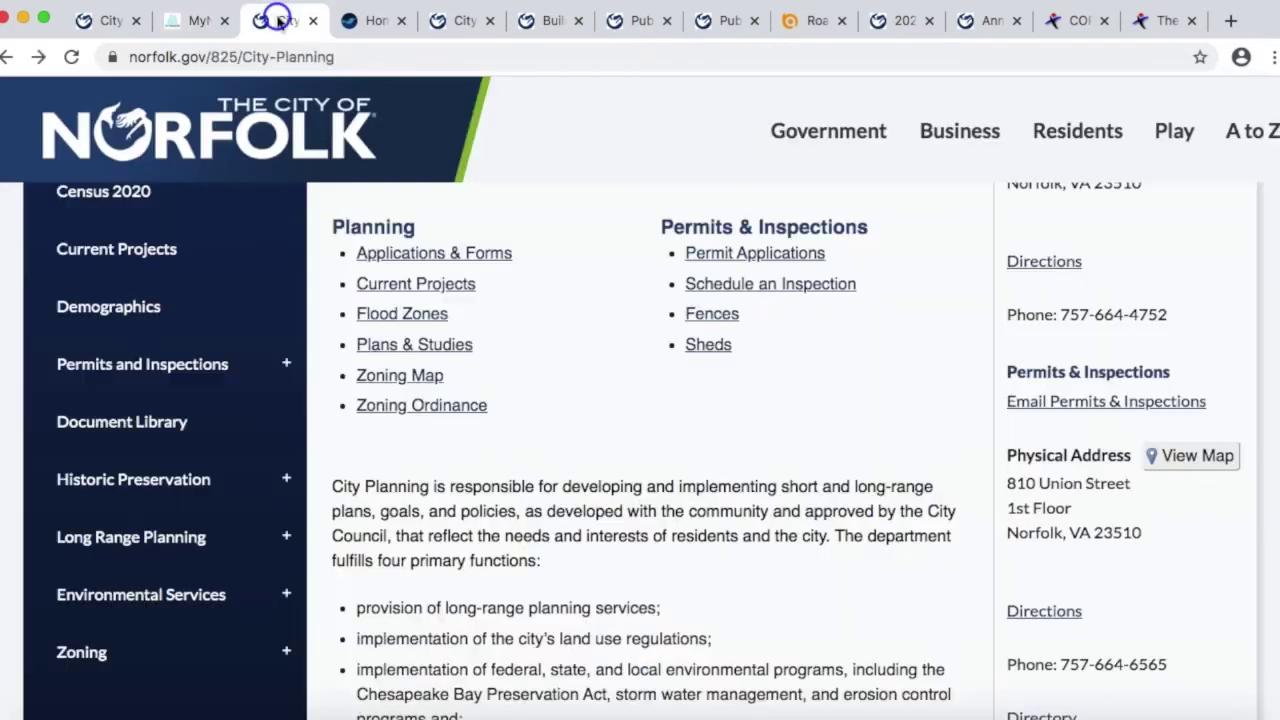
scroll(285, 368, "up", 5)
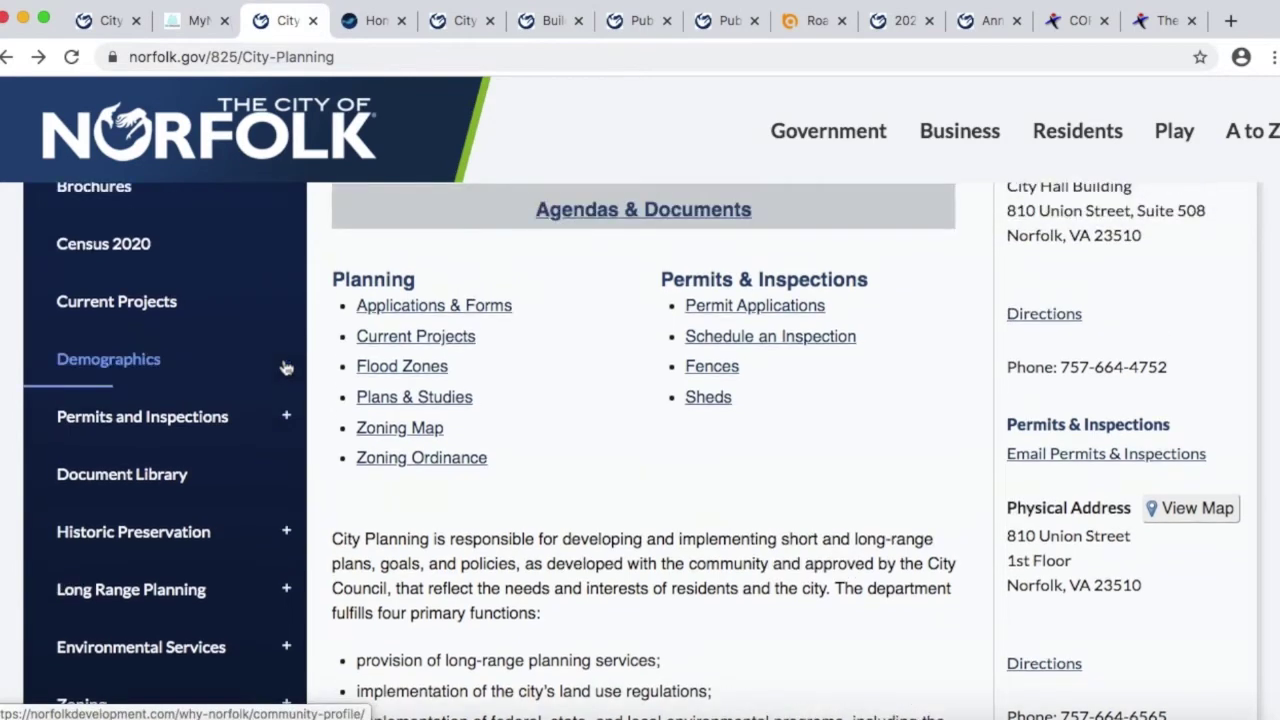
scroll(285, 368, "up", 2)
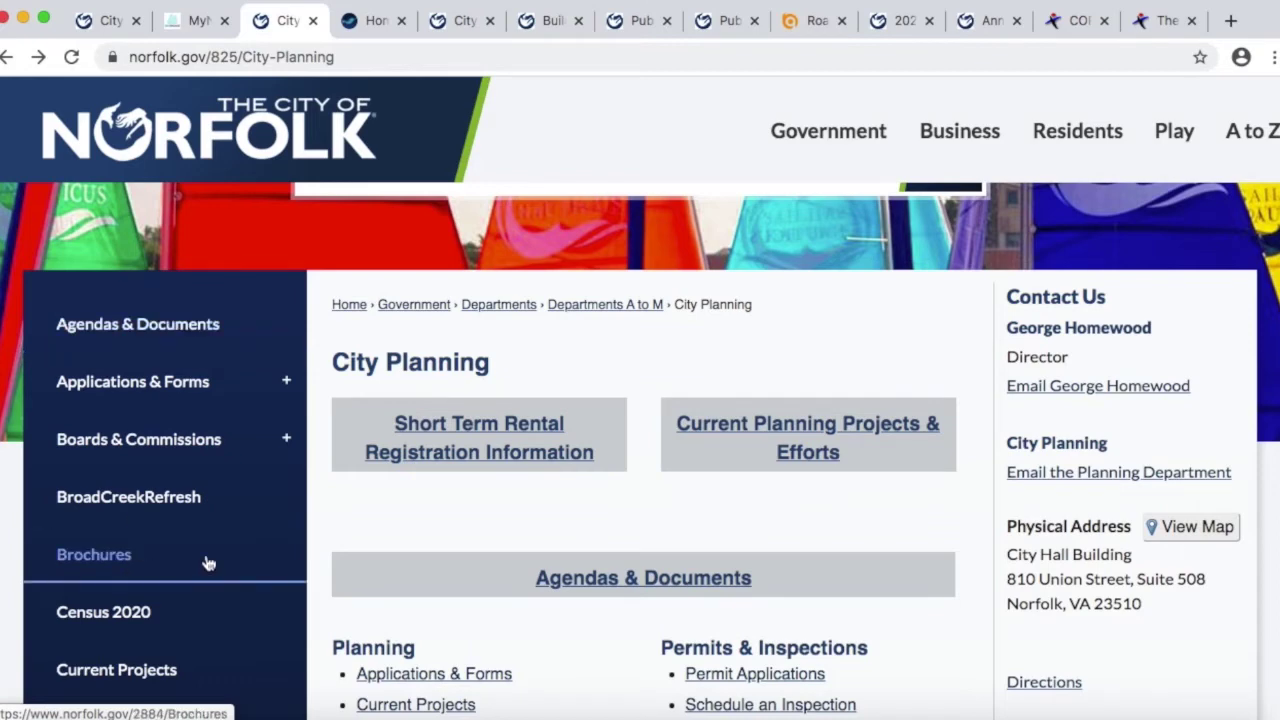
scroll(205, 563, "down", 5)
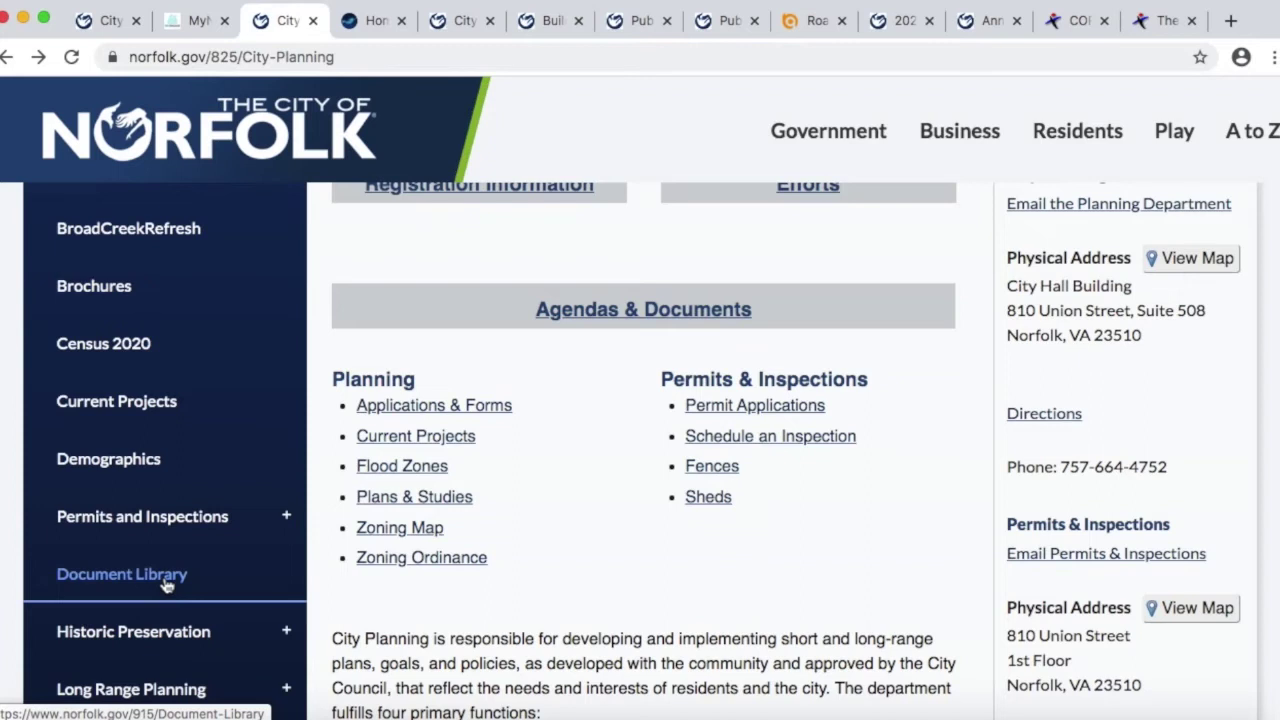
scroll(166, 585, "down", 3)
scroll(166, 585, "up", 1)
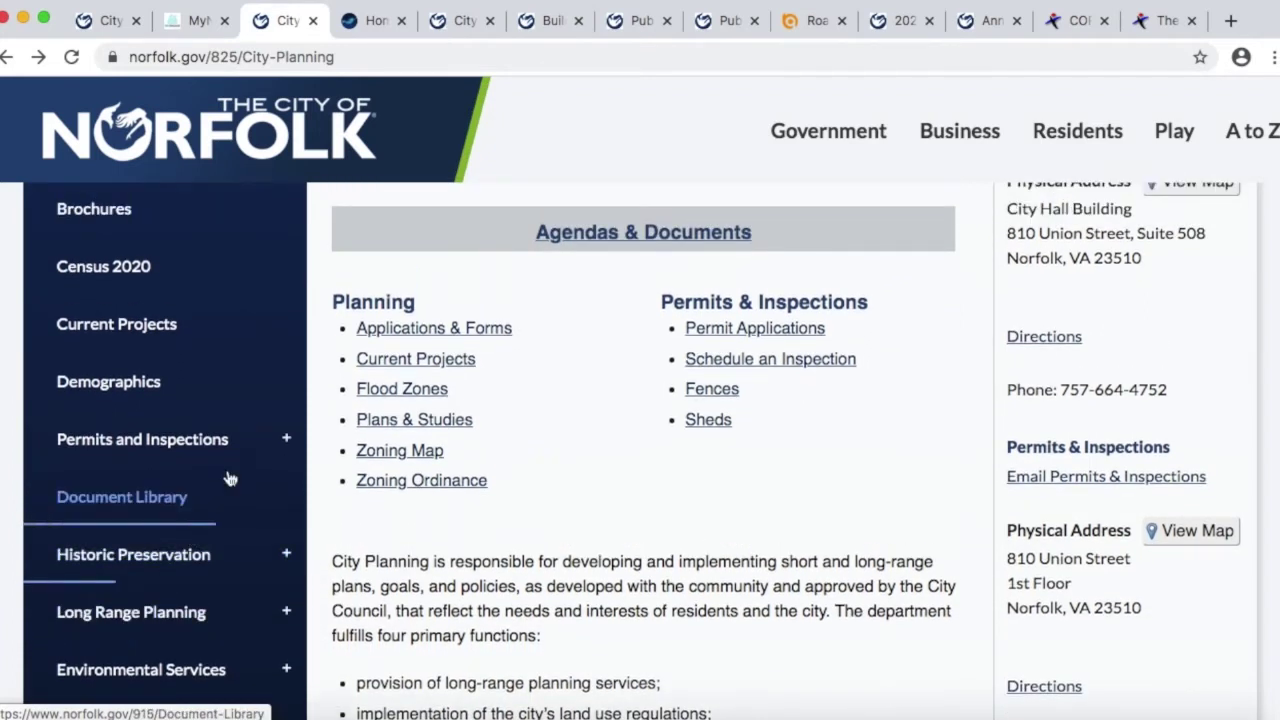
scroll(229, 478, "up", 5)
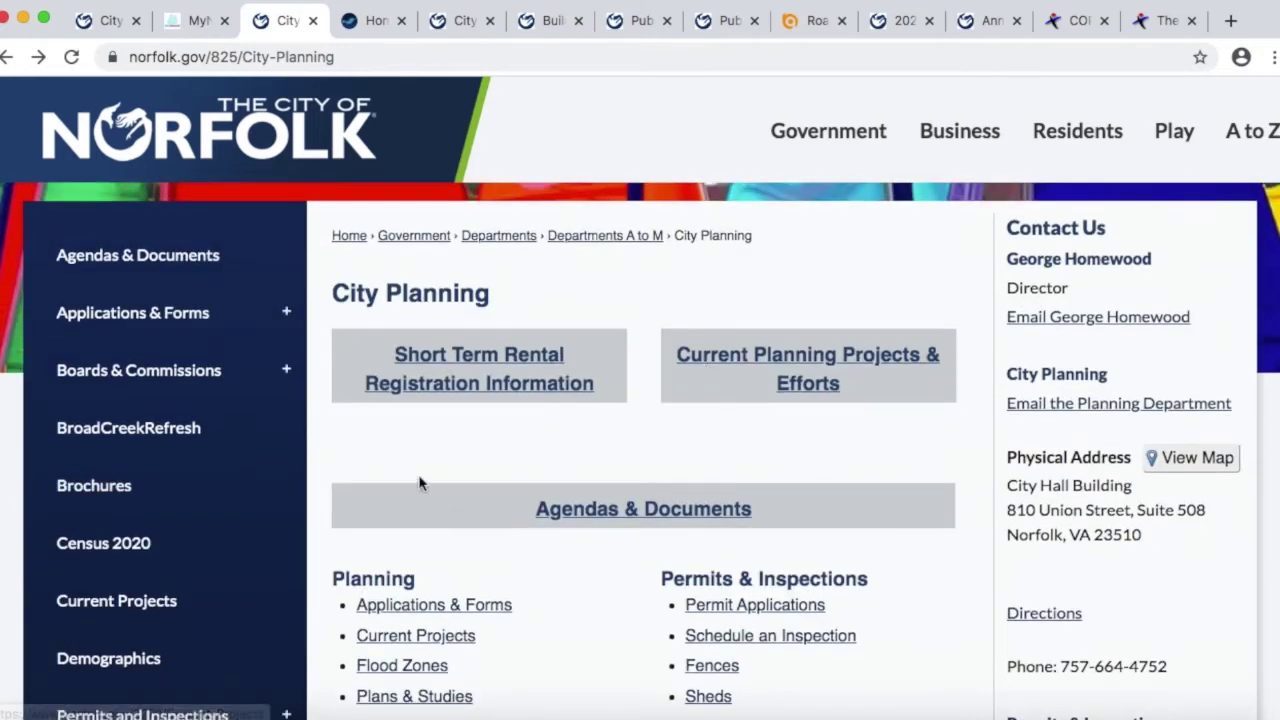
scroll(280, 459, "down", 5)
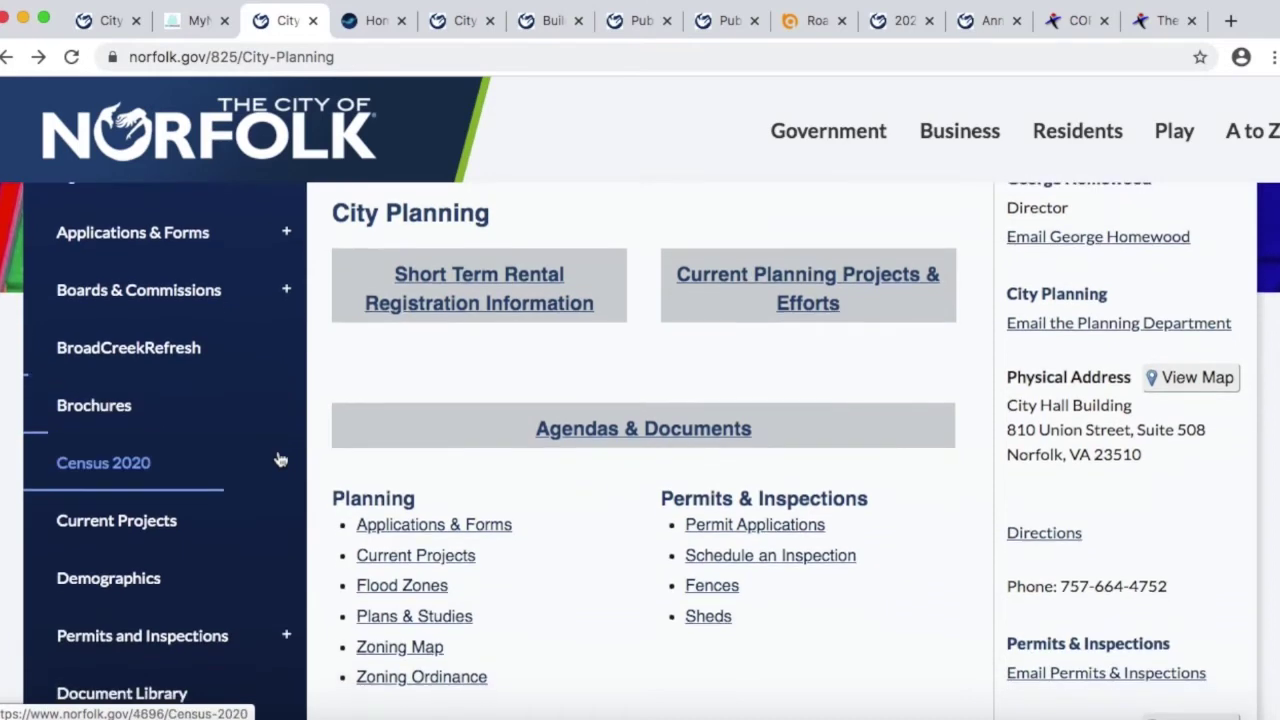
Step: Open the City Planning Document Library and look through its lists of neighborhood plans, conservation plans and studies
left_click(120, 504)
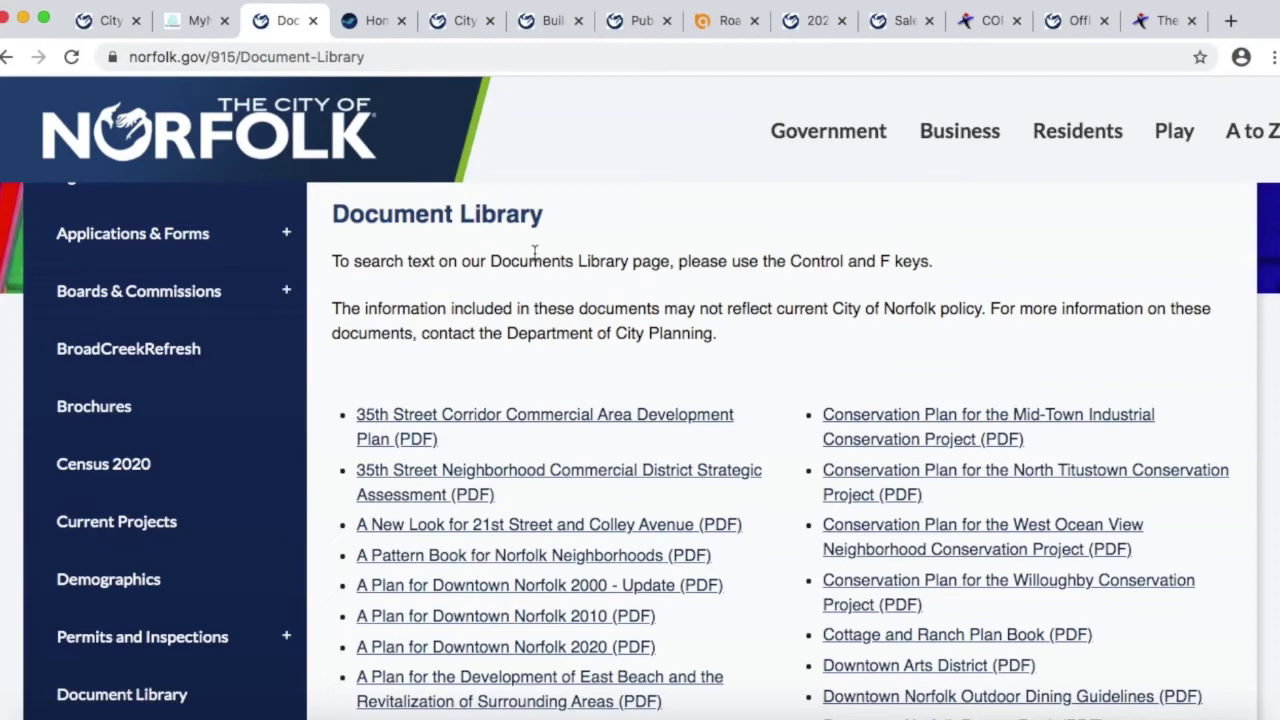
scroll(535, 252, "down", 10)
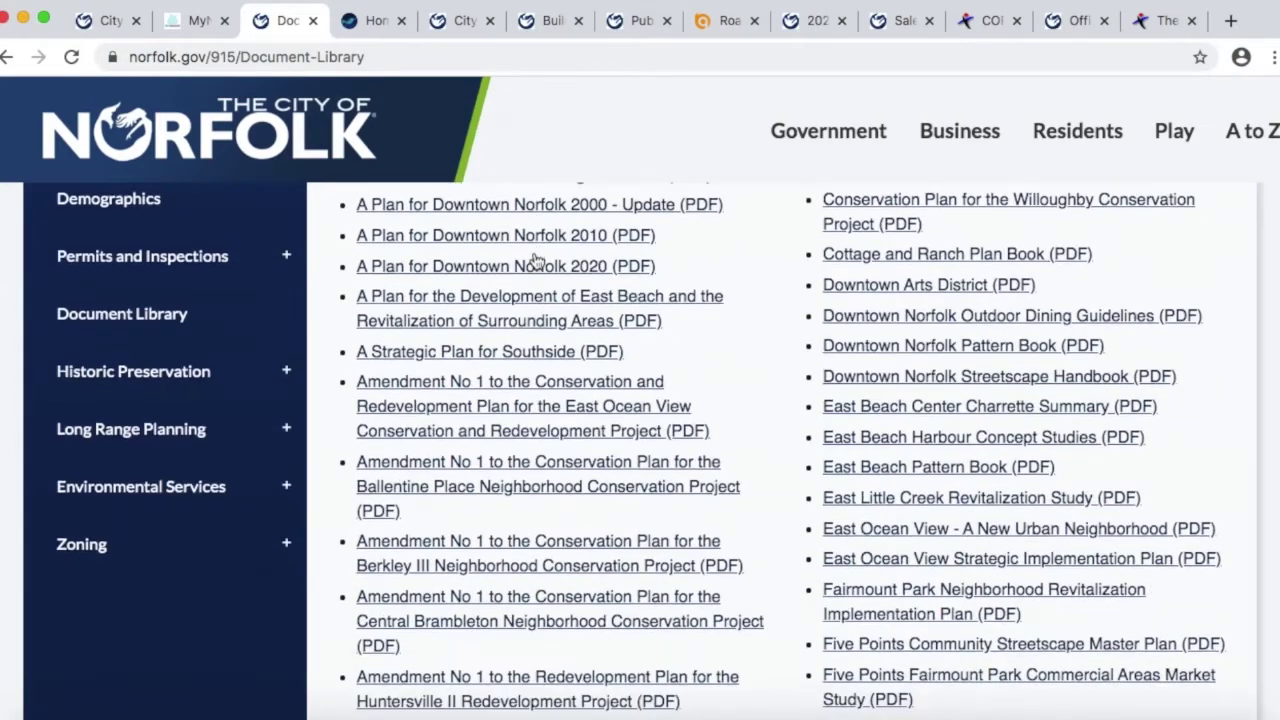
scroll(535, 260, "down", 20)
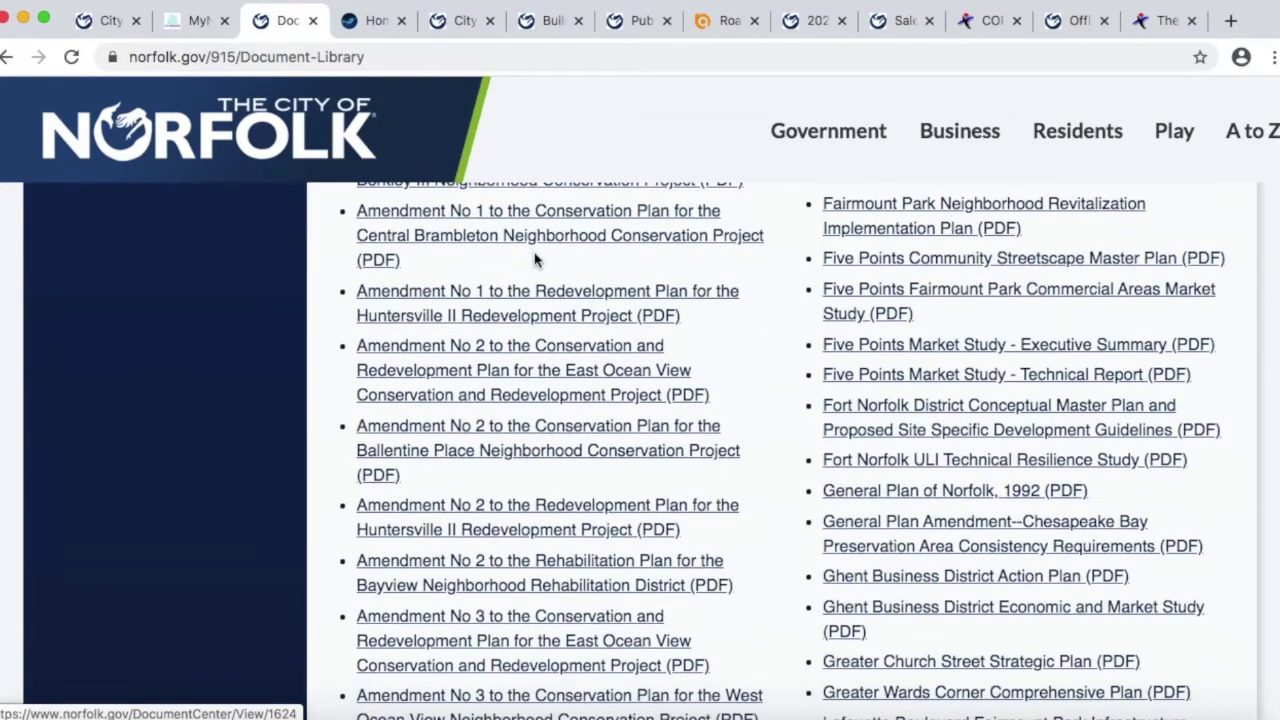
scroll(535, 258, "up", 2)
scroll(534, 258, "up", 20)
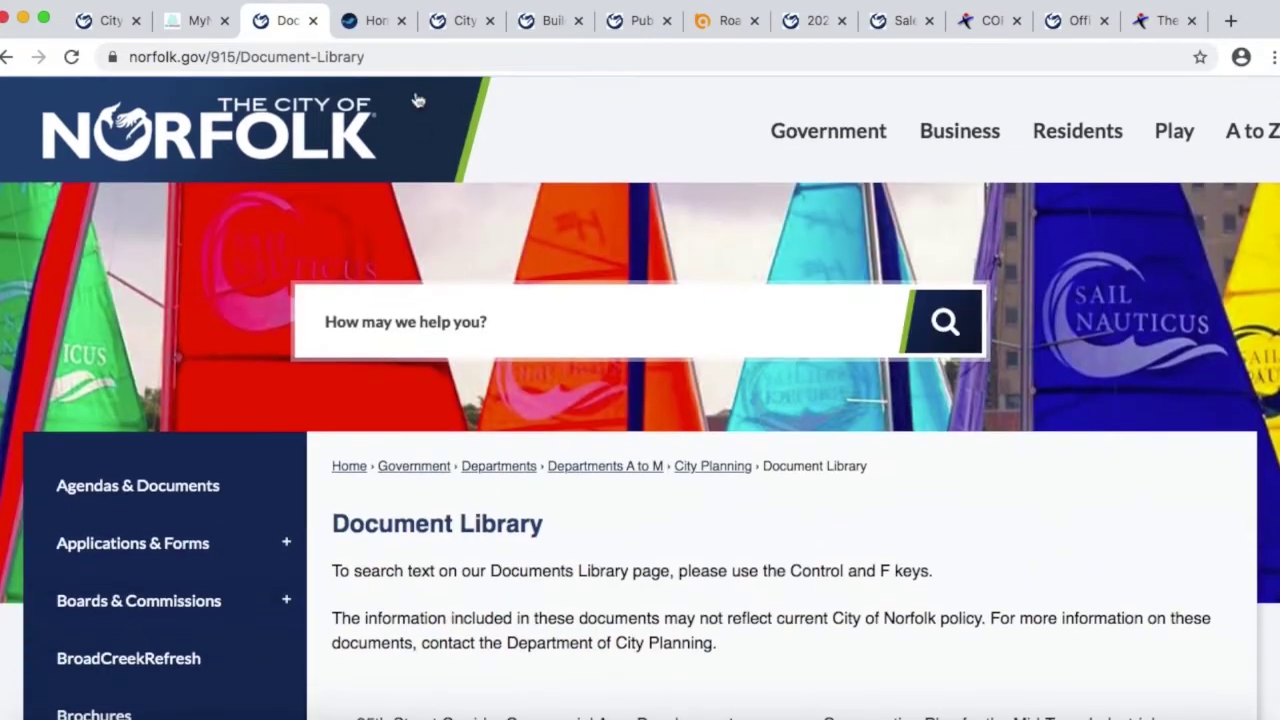
Step: Switch to the Norfolk Economic Development home page and reveal the options under Location & Sites and Incentives & Capital
left_click(373, 20)
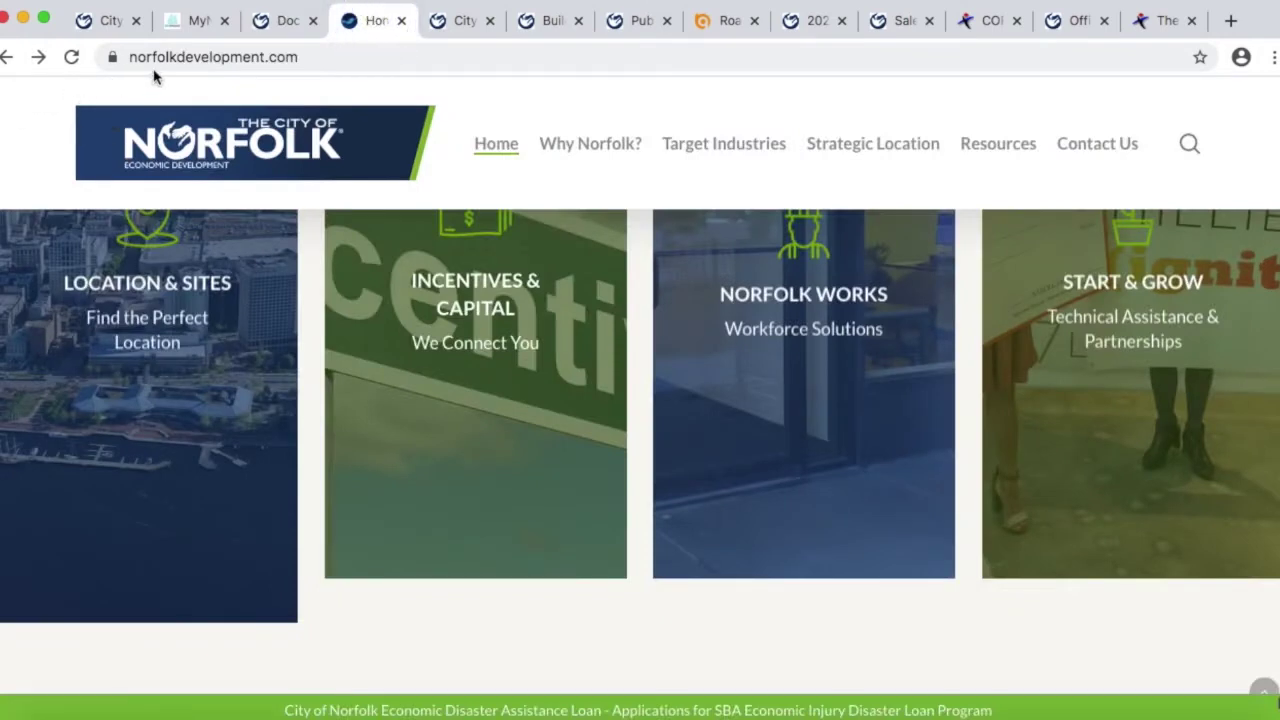
mouse_move(186, 283)
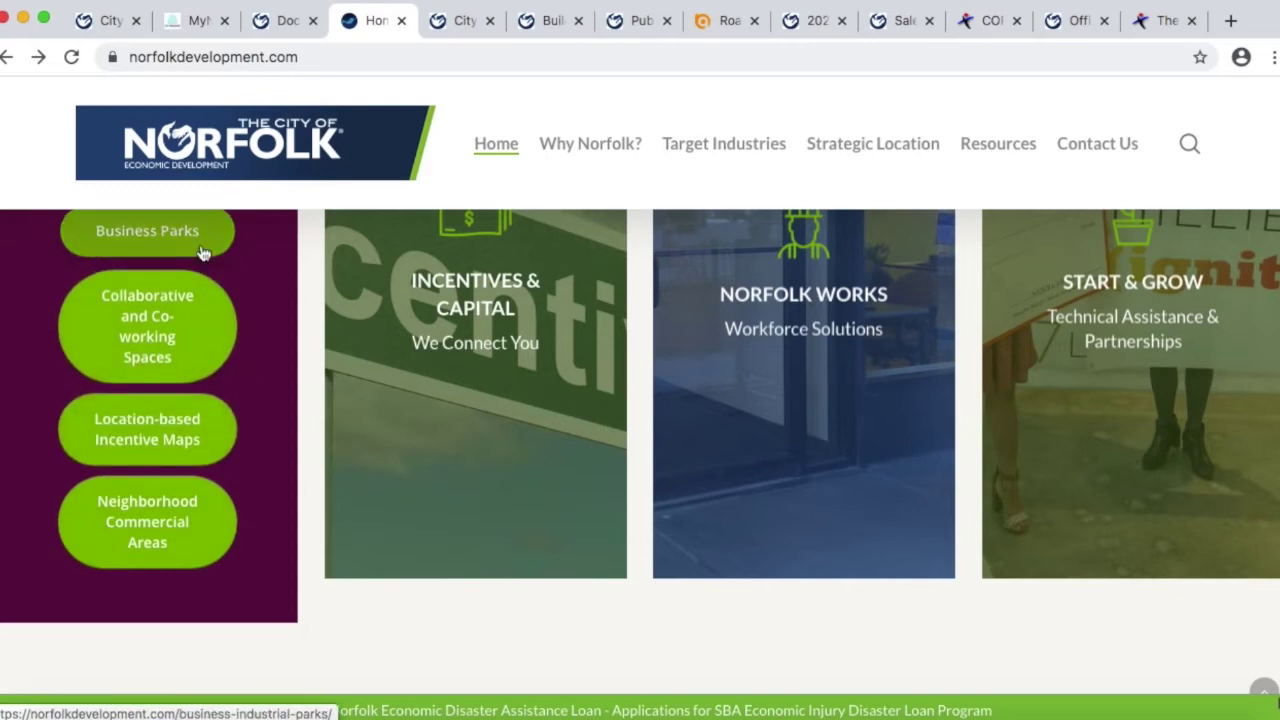
mouse_move(434, 330)
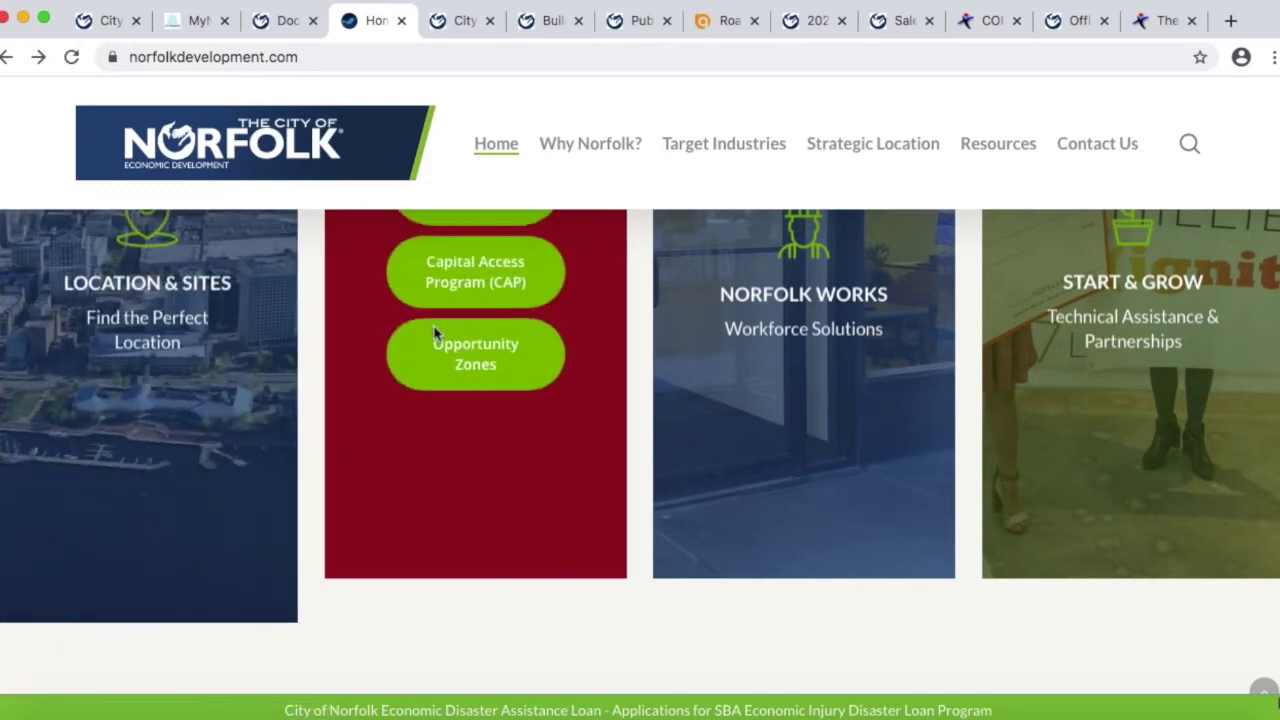
scroll(591, 352, "up", 3)
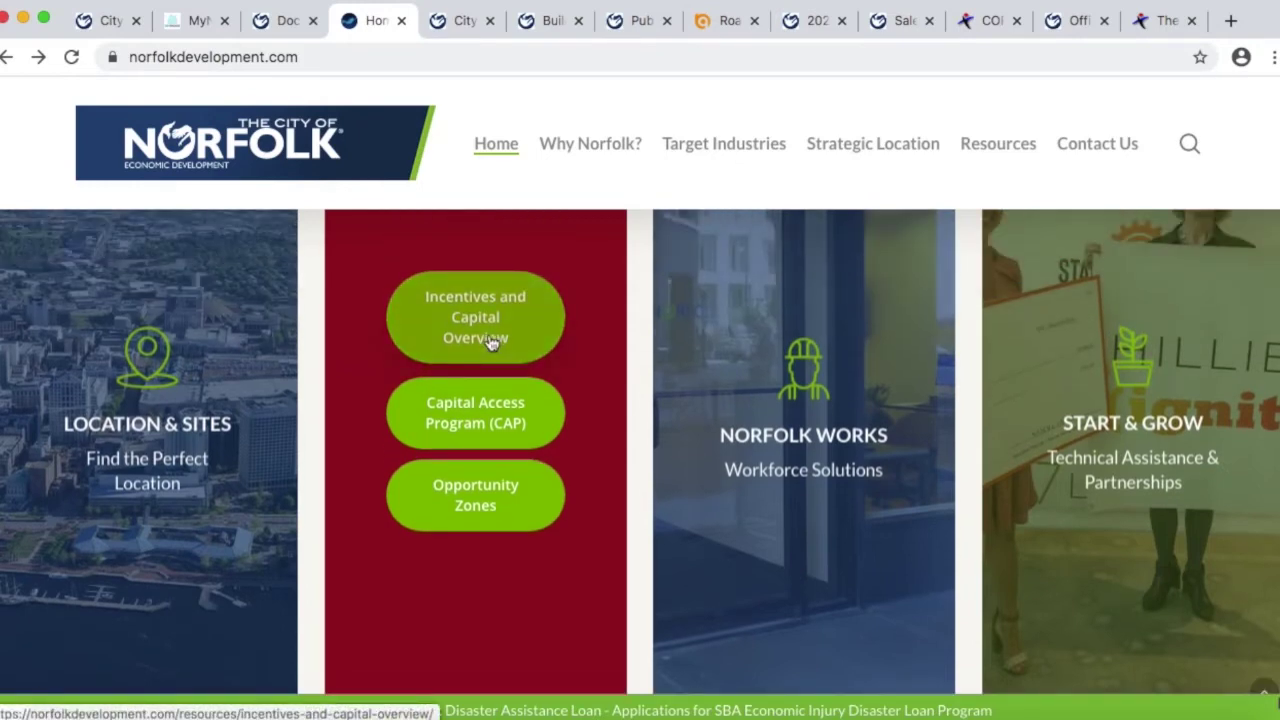
Step: Review the facility and infrastructure improvement projects listed on the Citywide Major Improvement Projects page
left_click(453, 20)
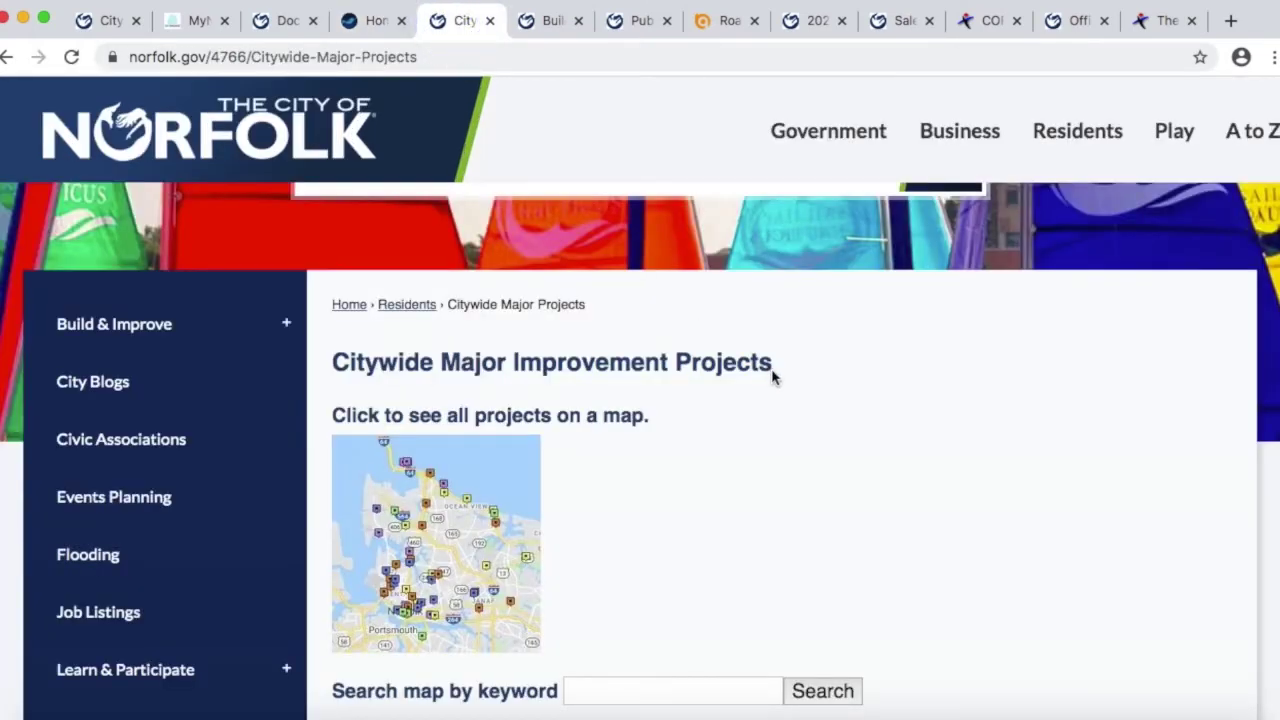
scroll(772, 377, "down", 7)
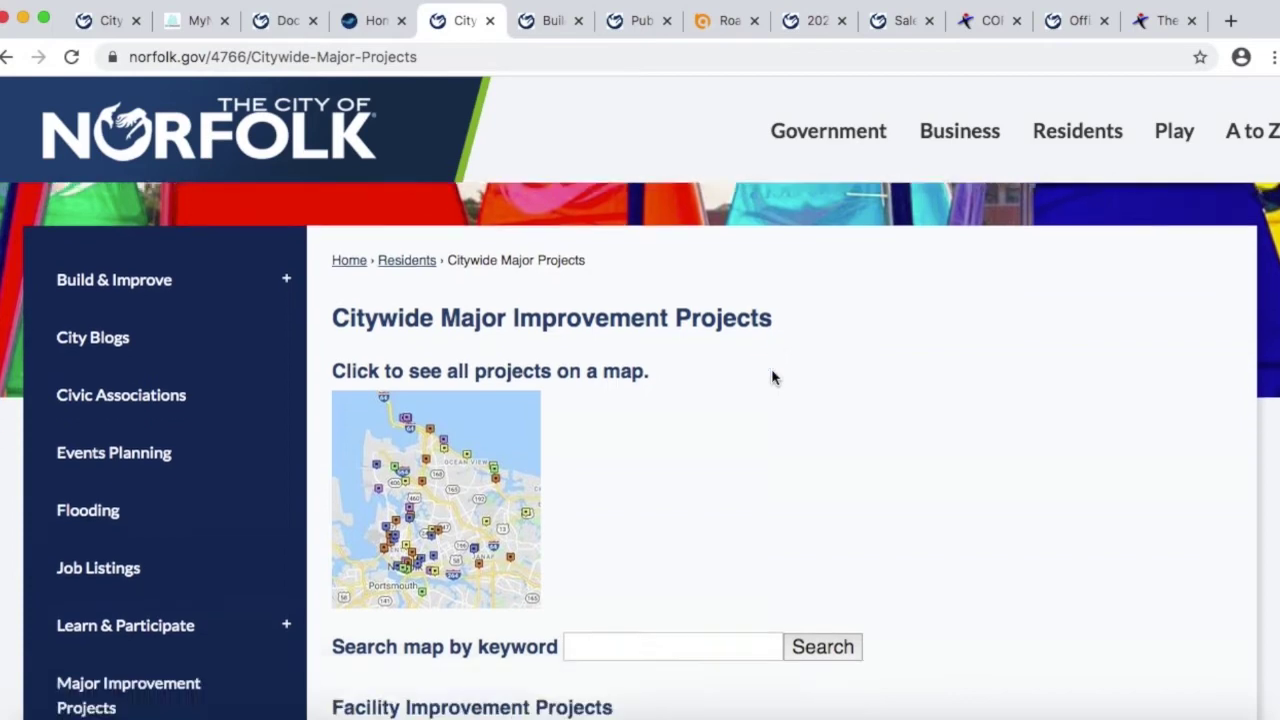
scroll(772, 377, "down", 4)
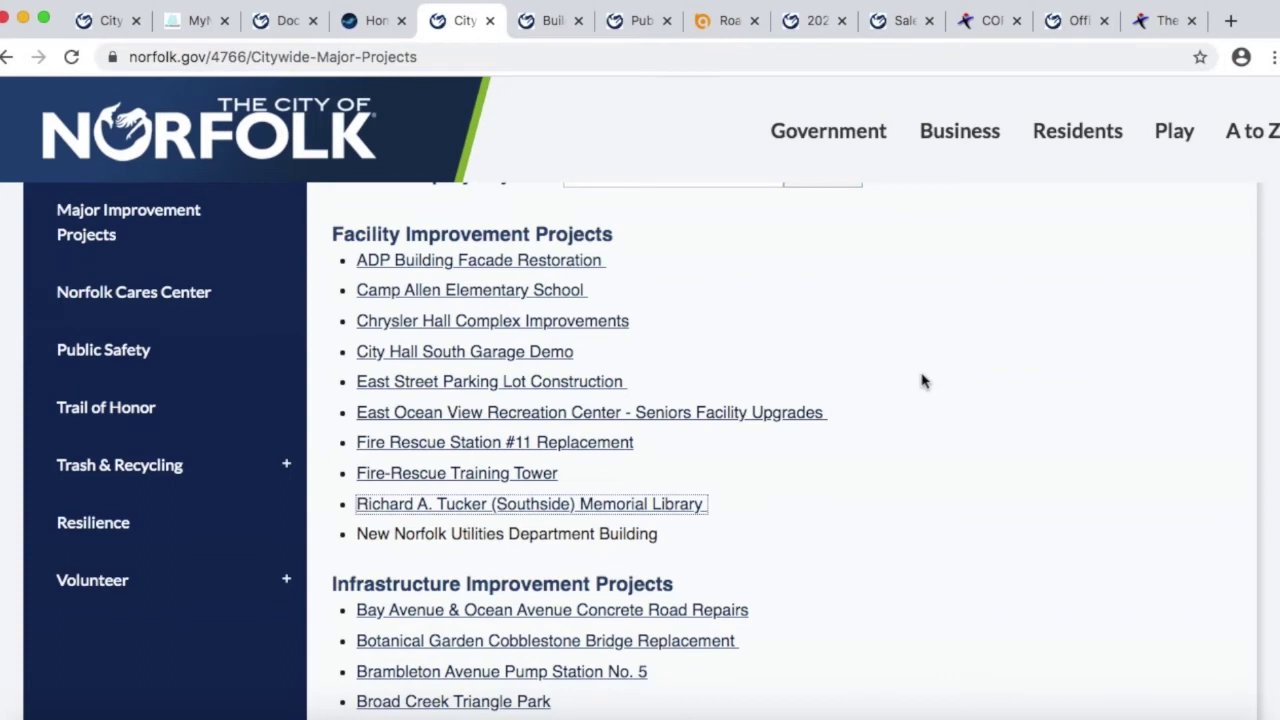
scroll(922, 380, "down", 4)
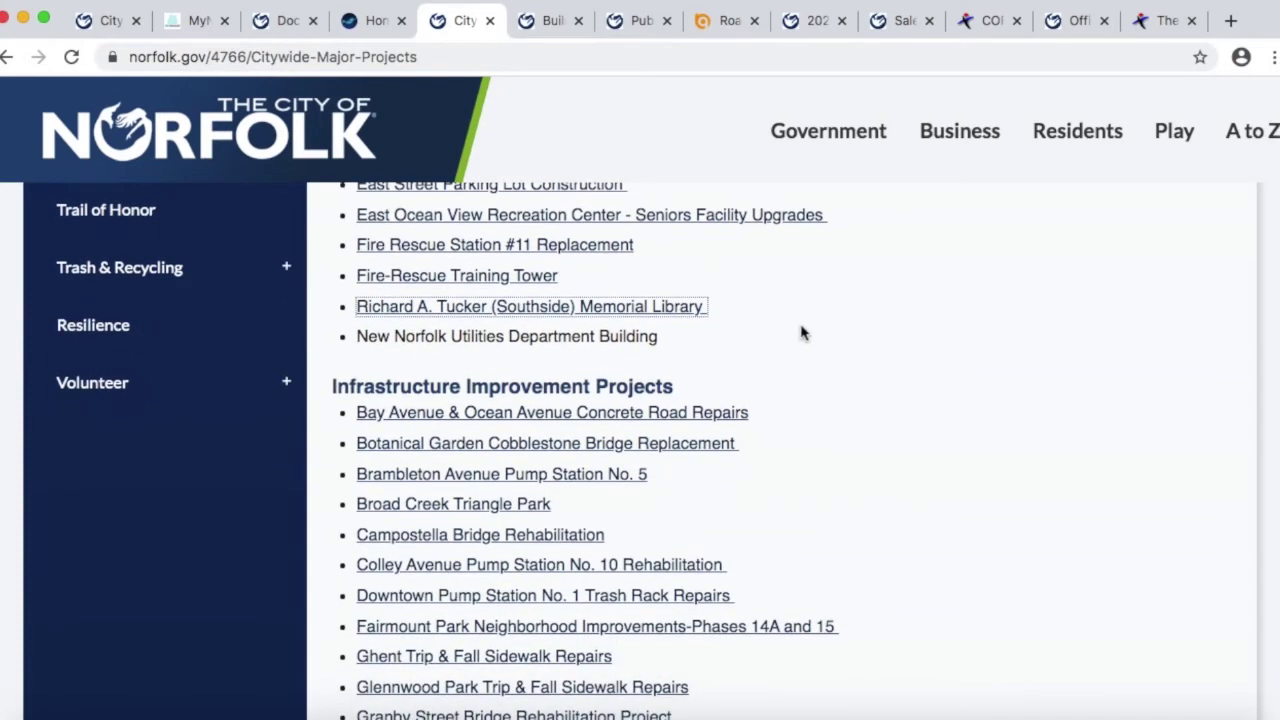
Step: Open the Southside Memorial Library project sheet and review its scope, status, schedule, cost and civic groups
left_click(671, 307)
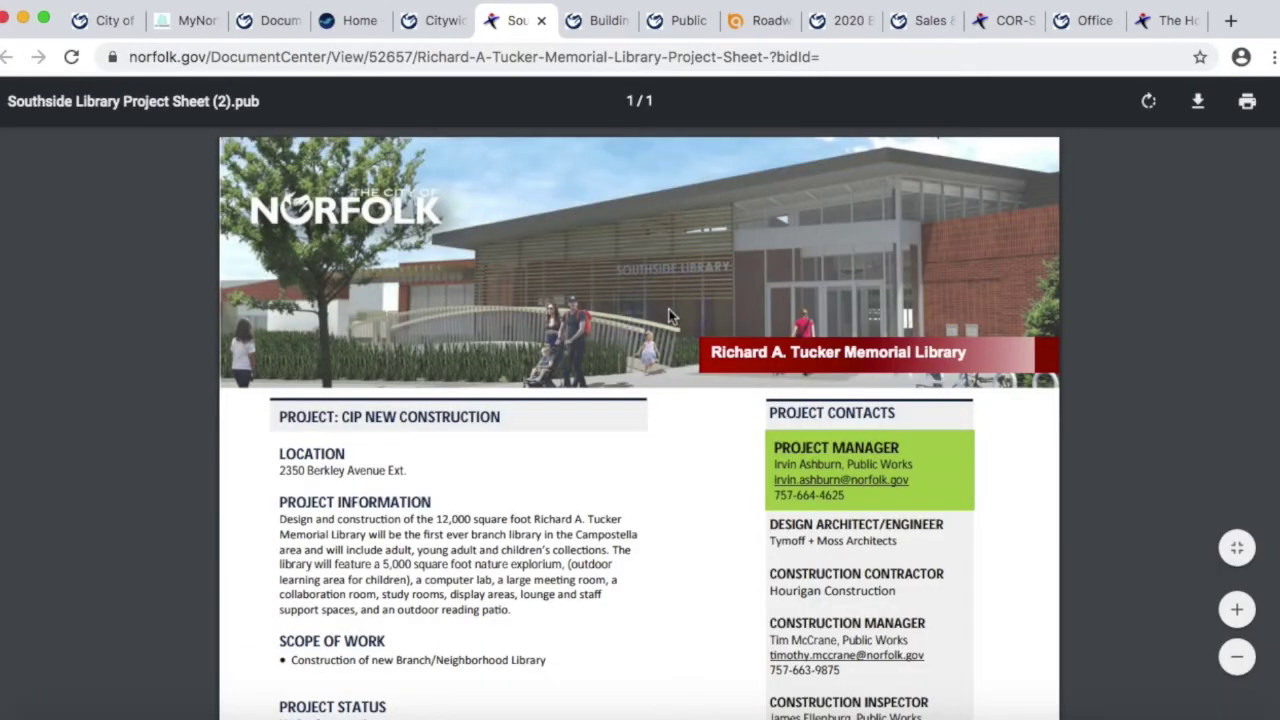
scroll(312, 350, "down", 5)
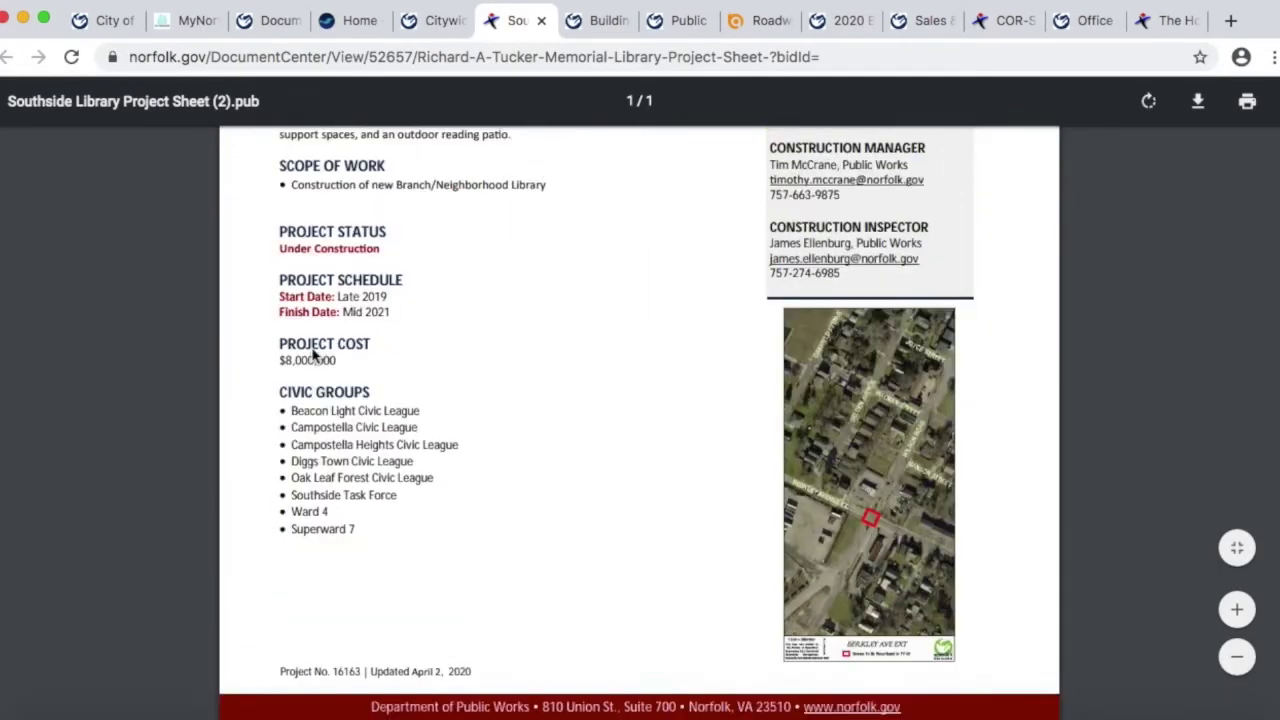
scroll(312, 355, "up", 5)
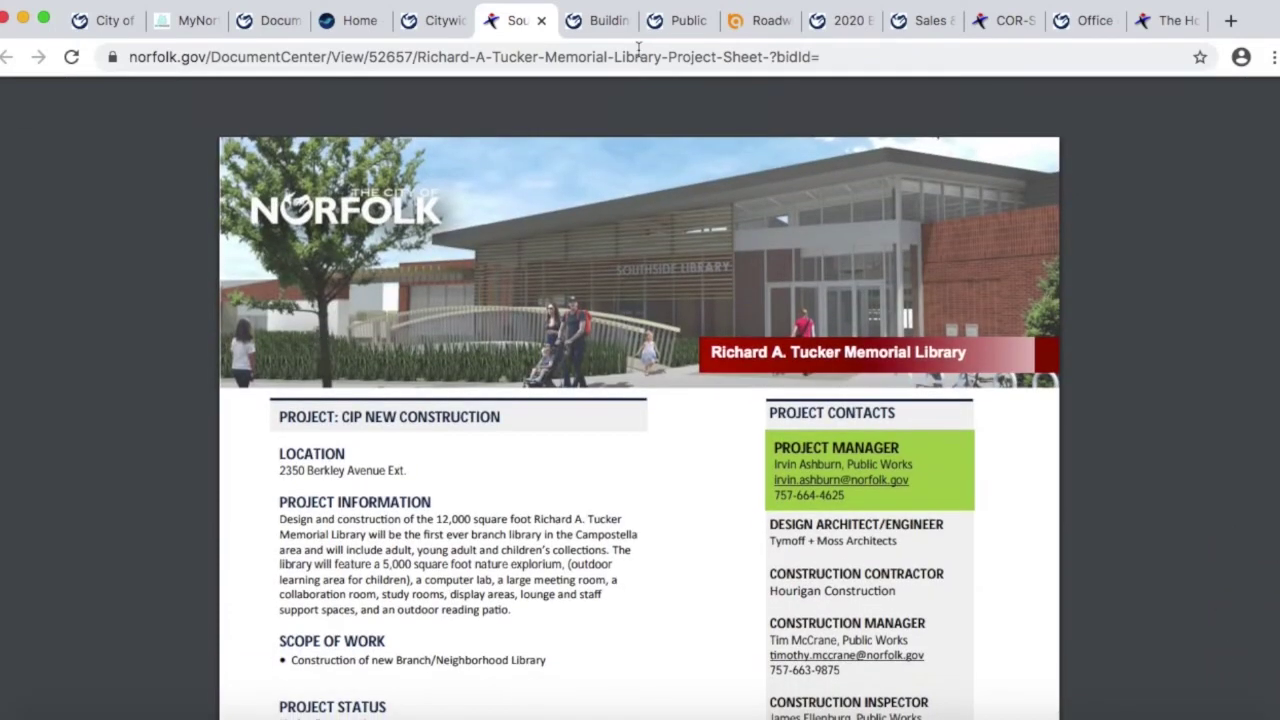
Step: Examine the Utilities Construction Projects page, including current and upcoming improvement projects and the multiphase water and sewer map
left_click(605, 21)
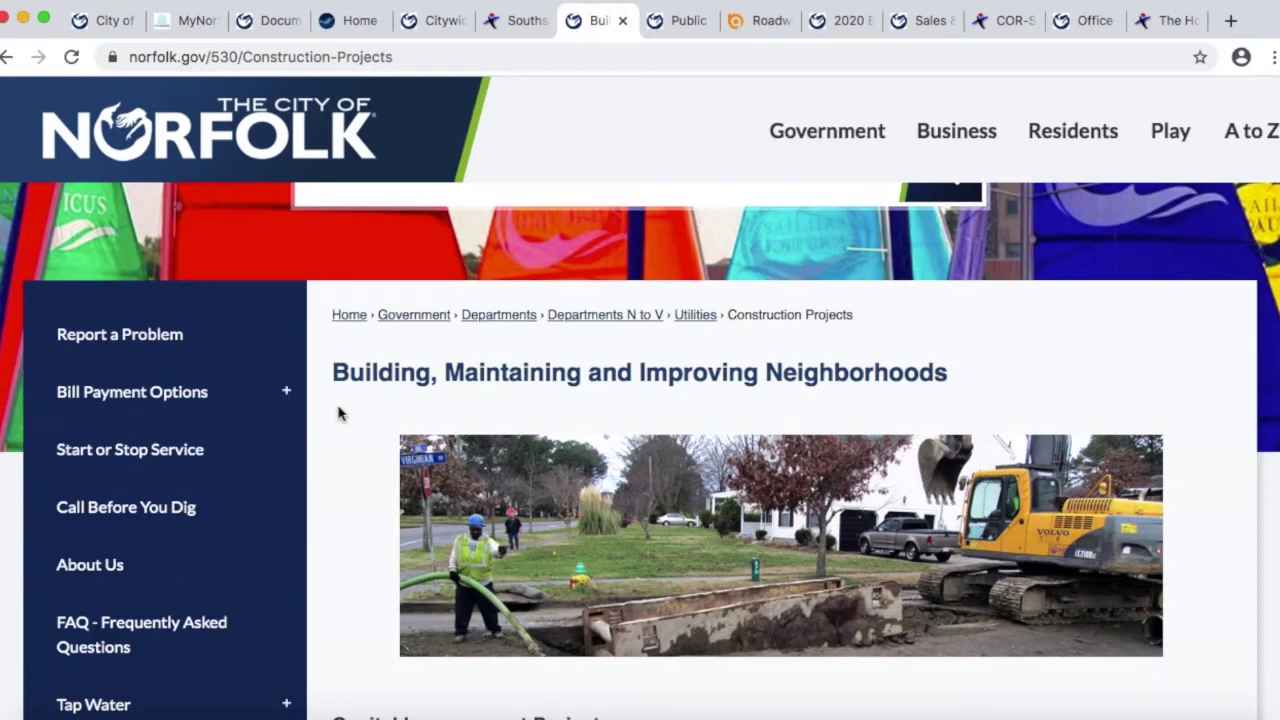
scroll(338, 413, "down", 2)
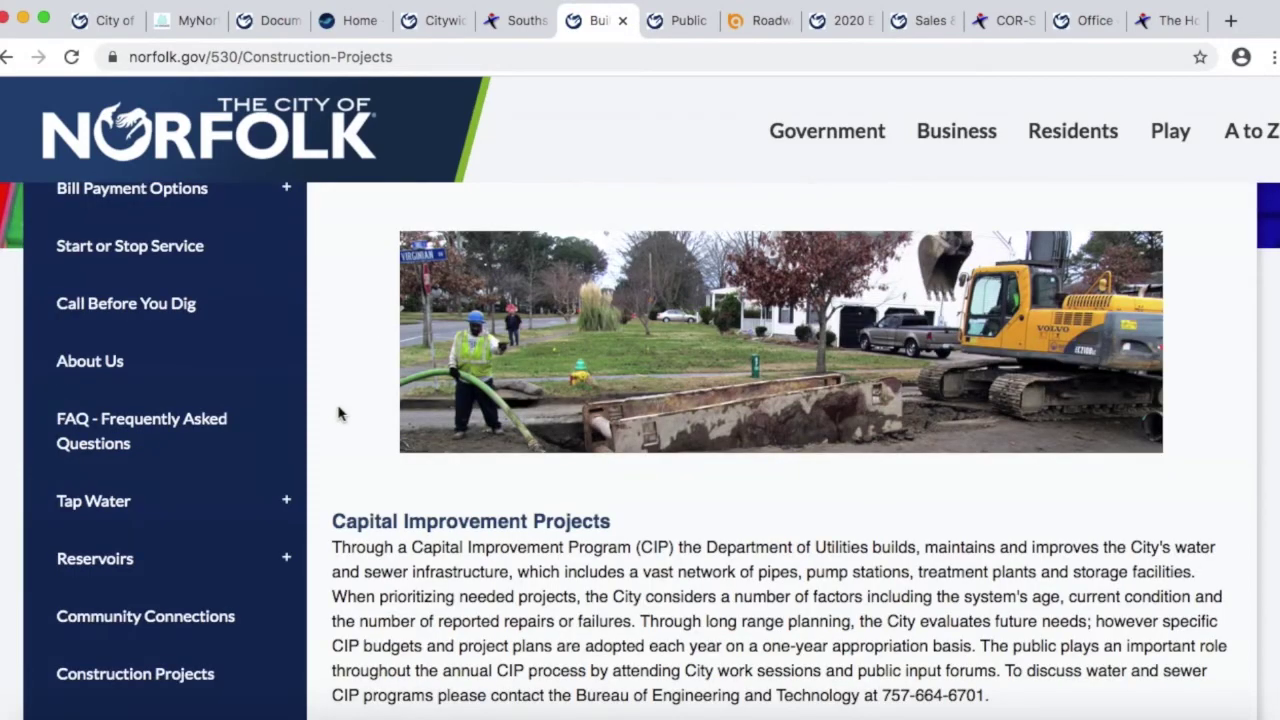
scroll(338, 413, "down", 5)
scroll(338, 413, "down", 4)
scroll(338, 413, "down", 5)
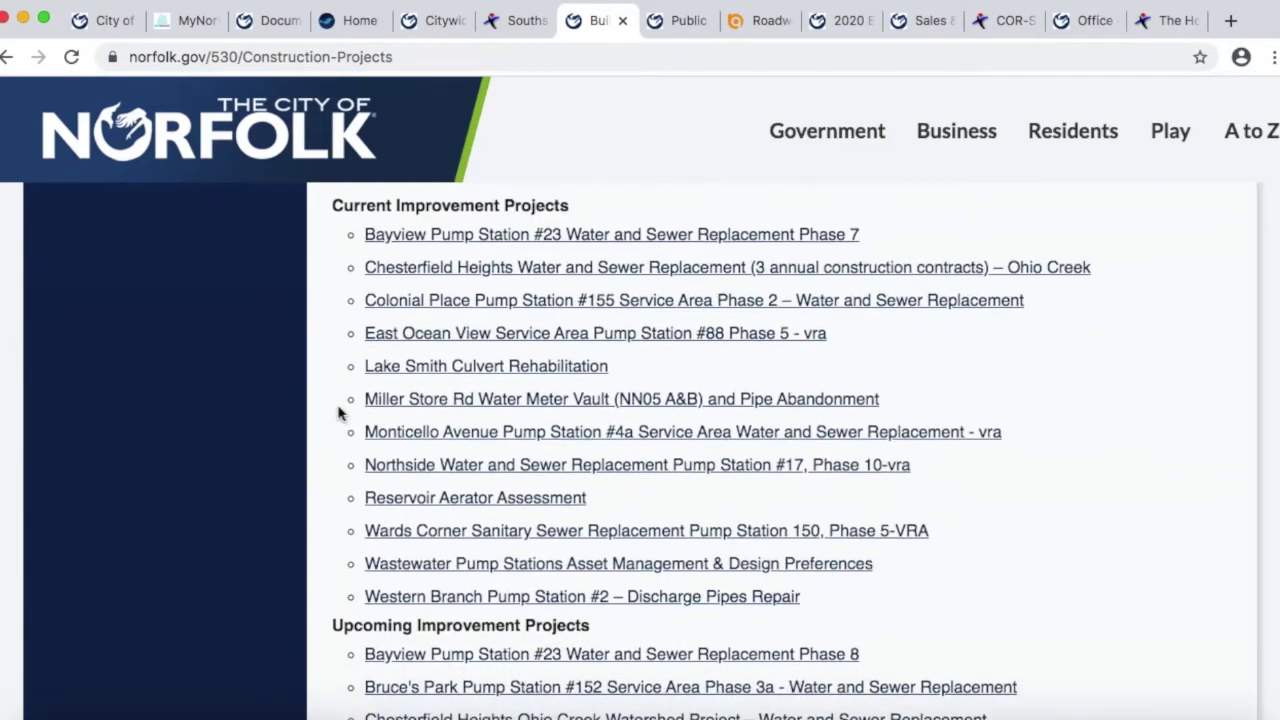
scroll(338, 413, "down", 2)
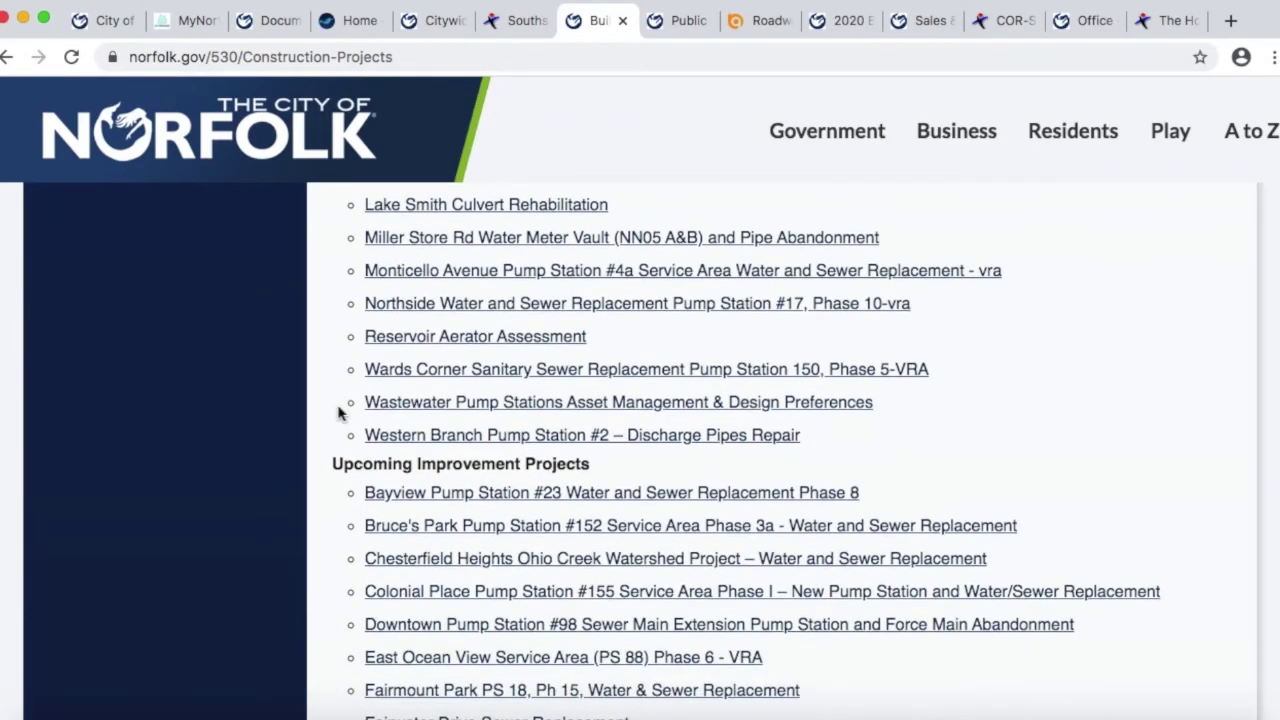
scroll(338, 413, "down", 4)
scroll(338, 413, "down", 10)
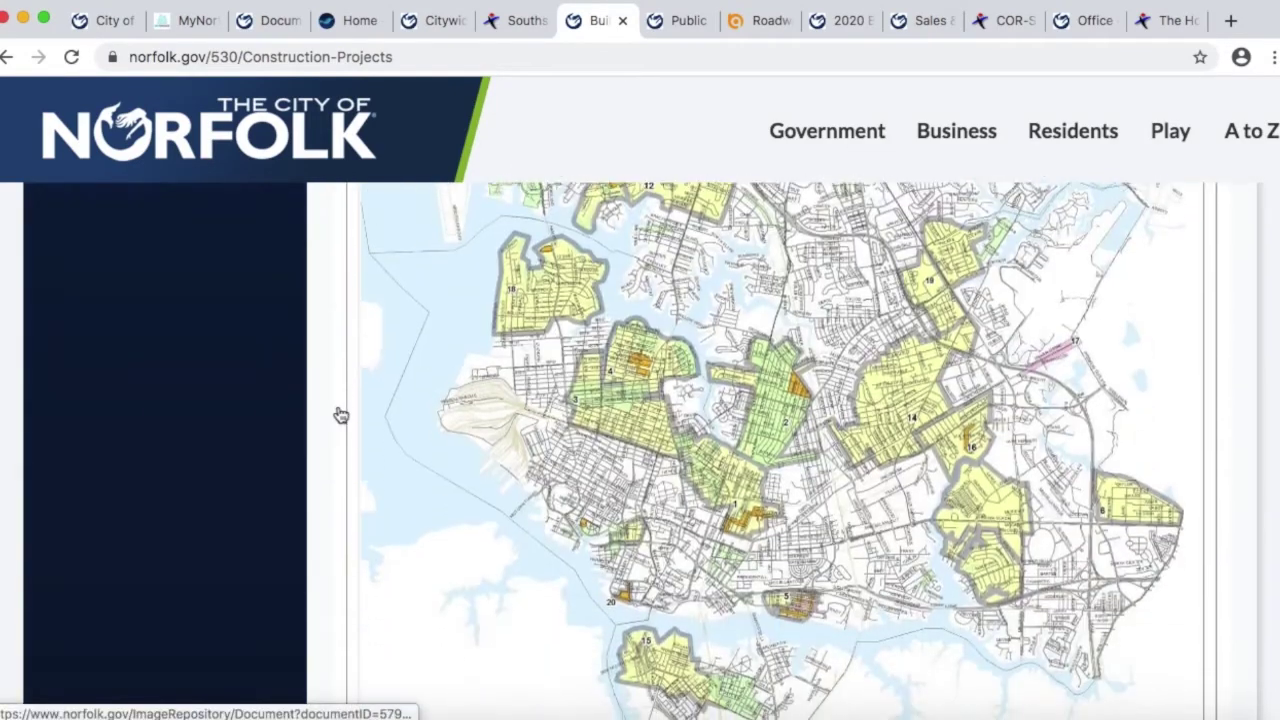
scroll(340, 415, "down", 3)
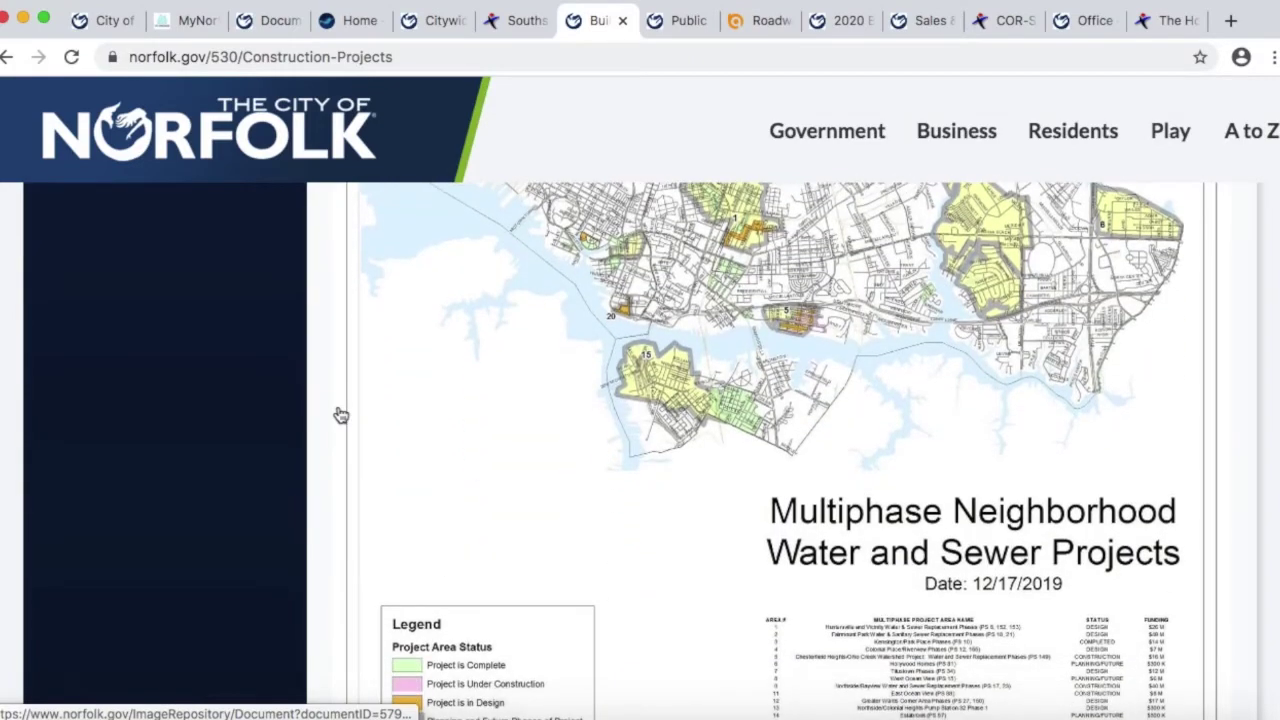
scroll(340, 415, "up", 15)
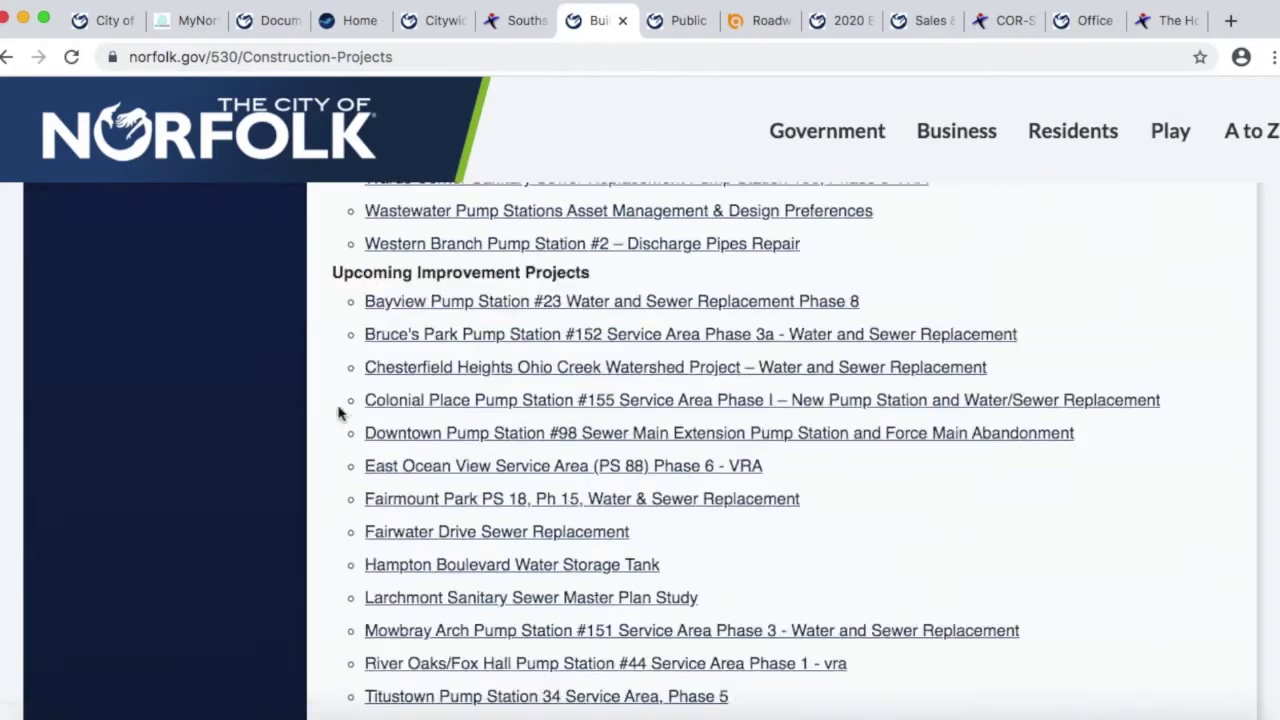
Step: Switch to the Public Works Maps page and look over its interactive and emergency map links
left_click(686, 22)
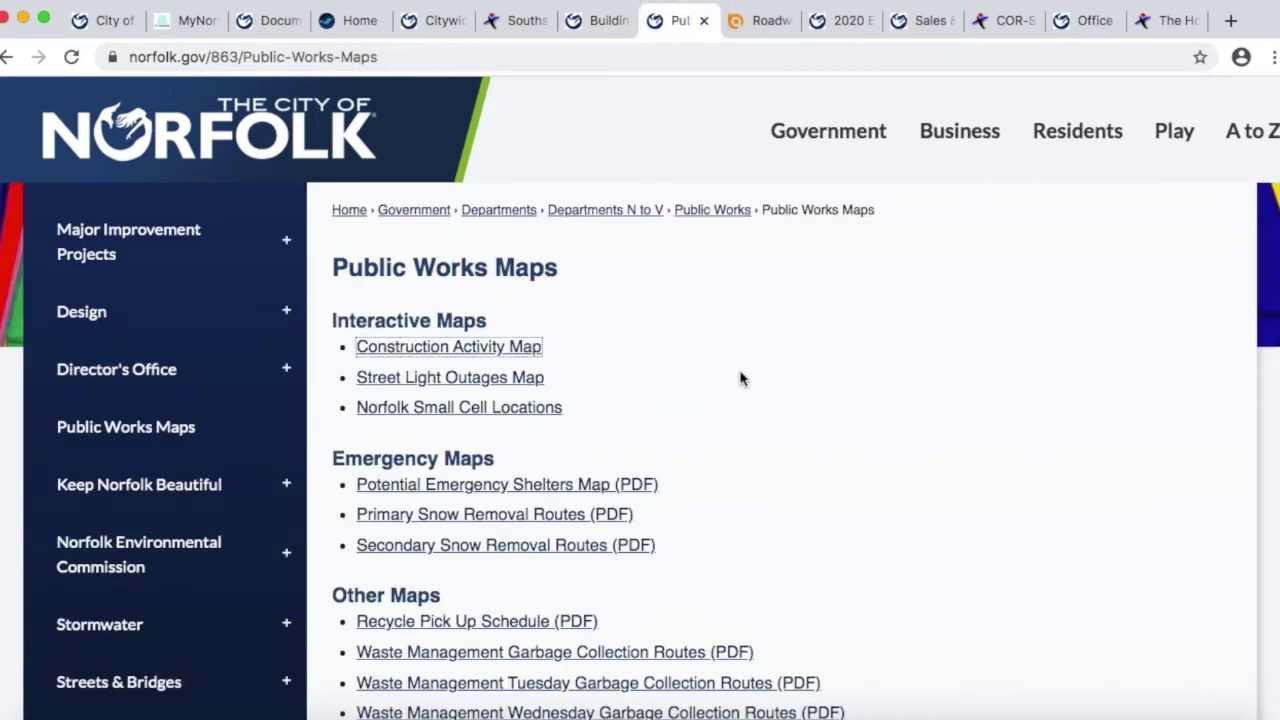
scroll(740, 378, "up", 3)
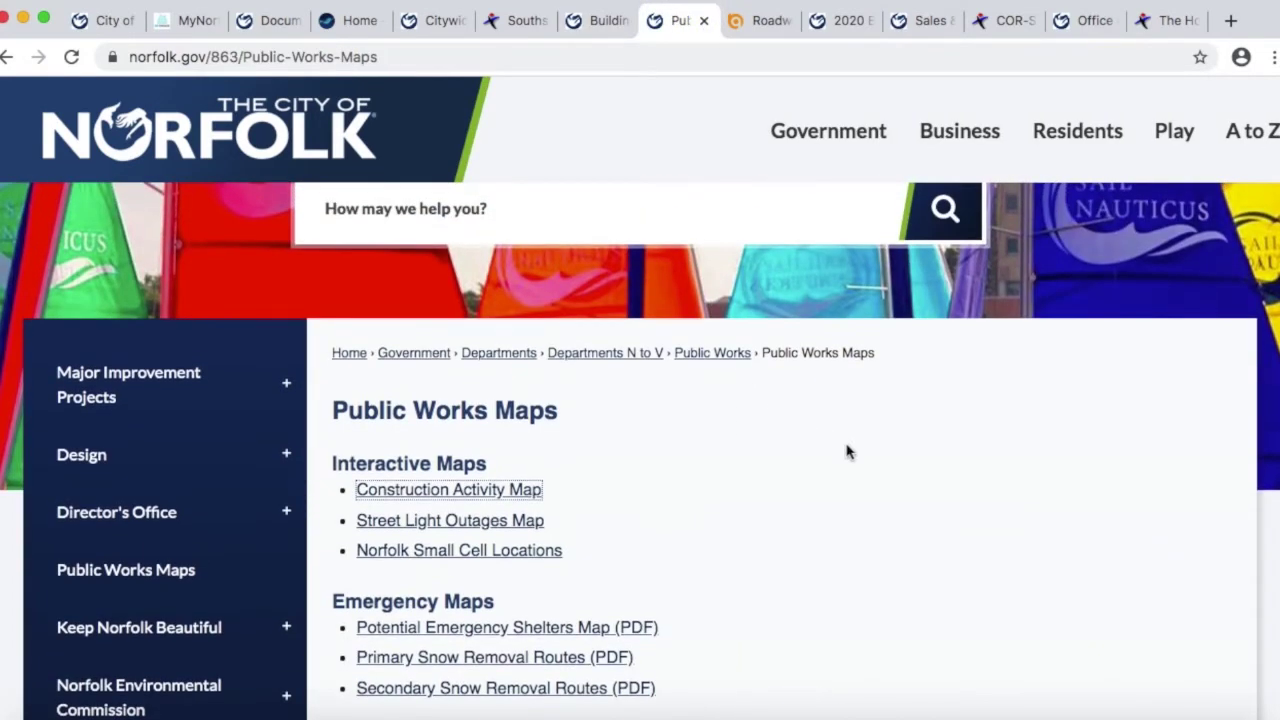
scroll(846, 452, "down", 2)
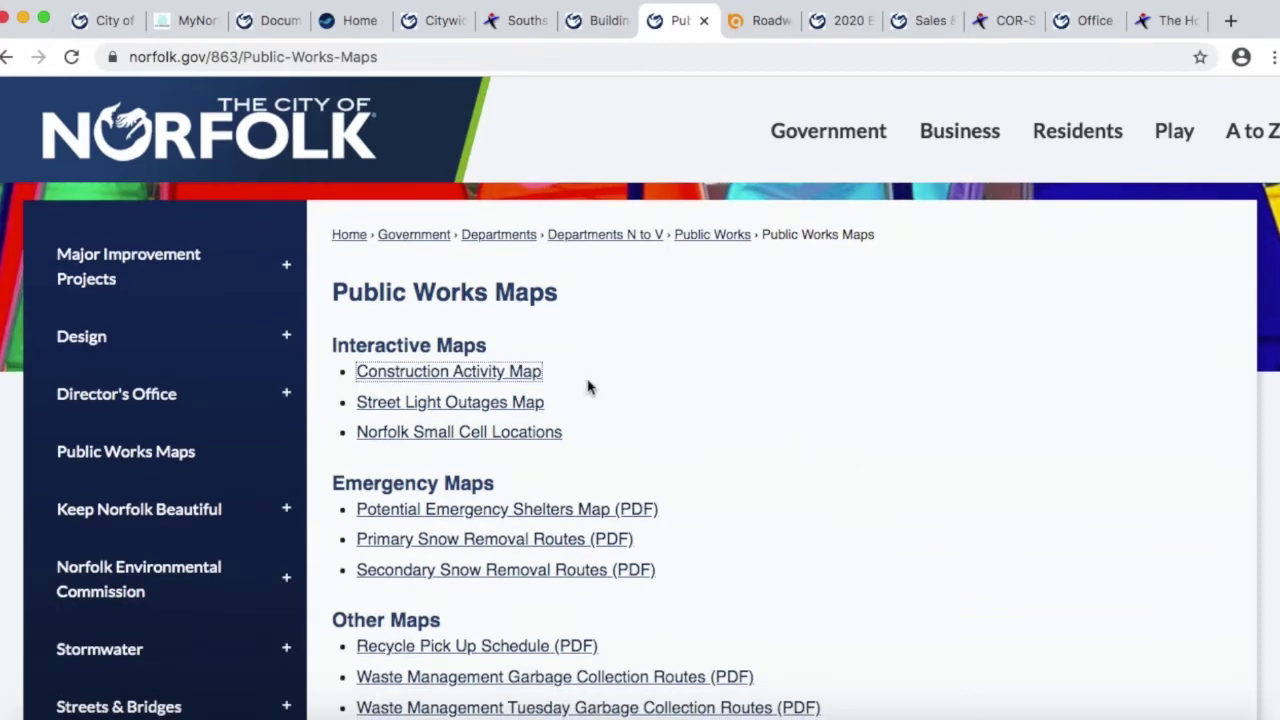
Step: Inspect a driveway permit near Sherwood Forest on the Roadway Permit Activity map, and return to Public Works Maps to view the other maps
left_click(763, 22)
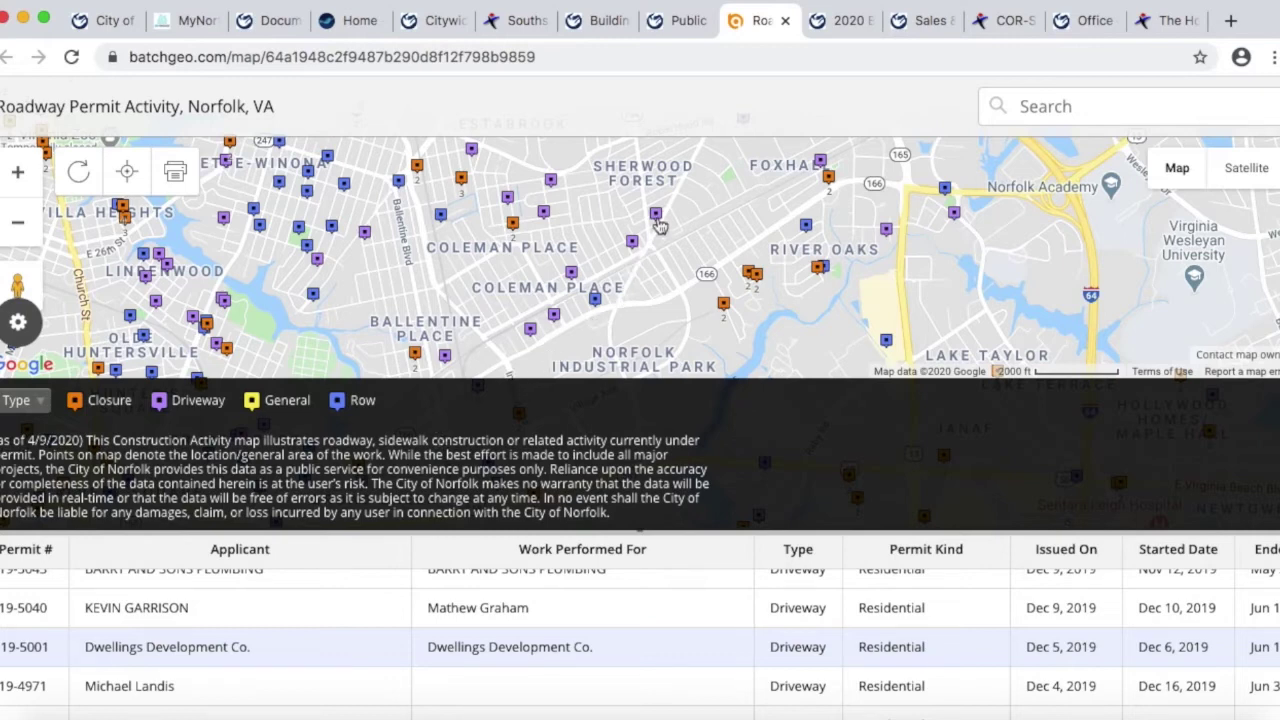
mouse_move(659, 225)
left_click(668, 22)
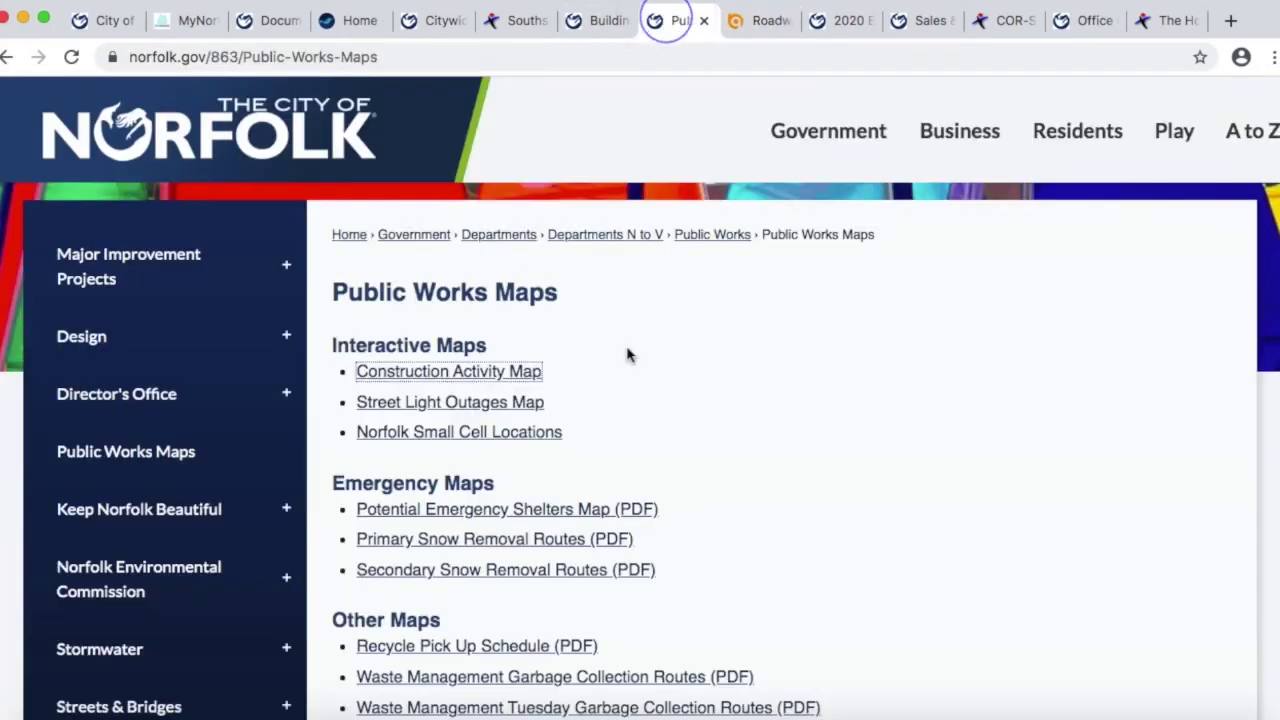
scroll(740, 430, "down", 2)
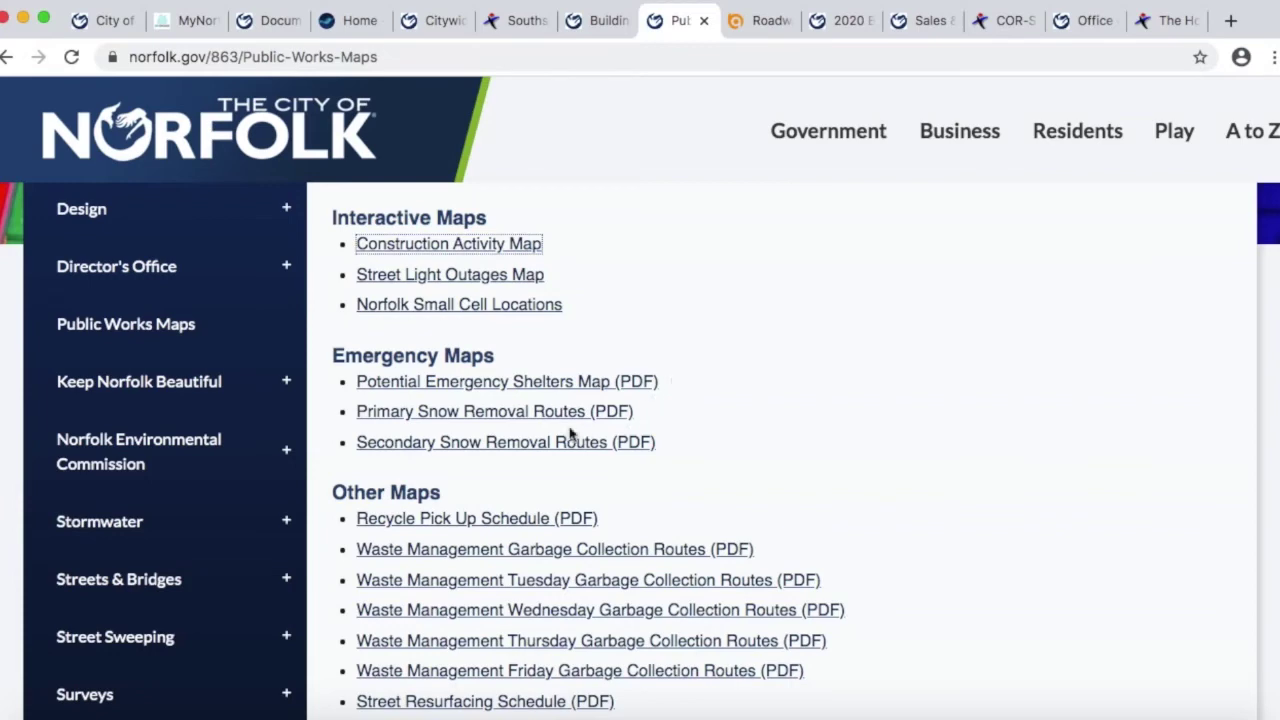
Step: Look over the remaining Public Works map links, and switch to the 2020 Budget Document page to review its adopted budget sections
scroll(803, 410, "down", 5)
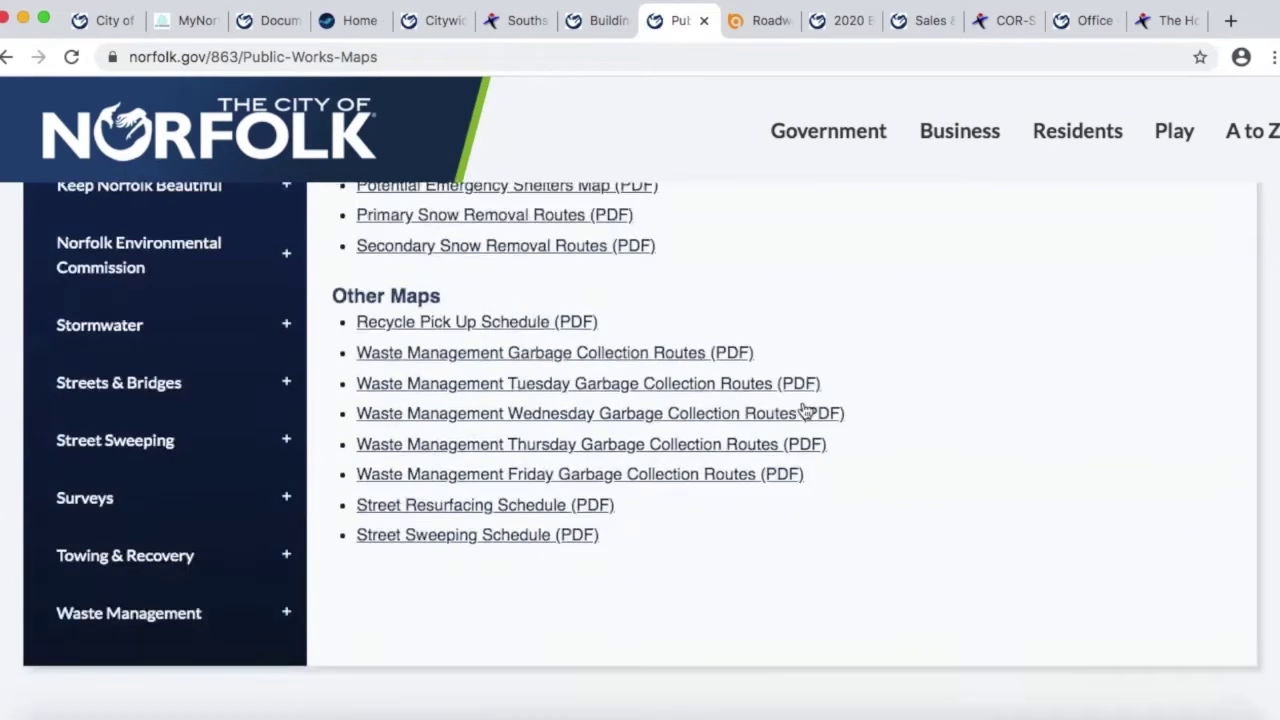
scroll(803, 409, "up", 10)
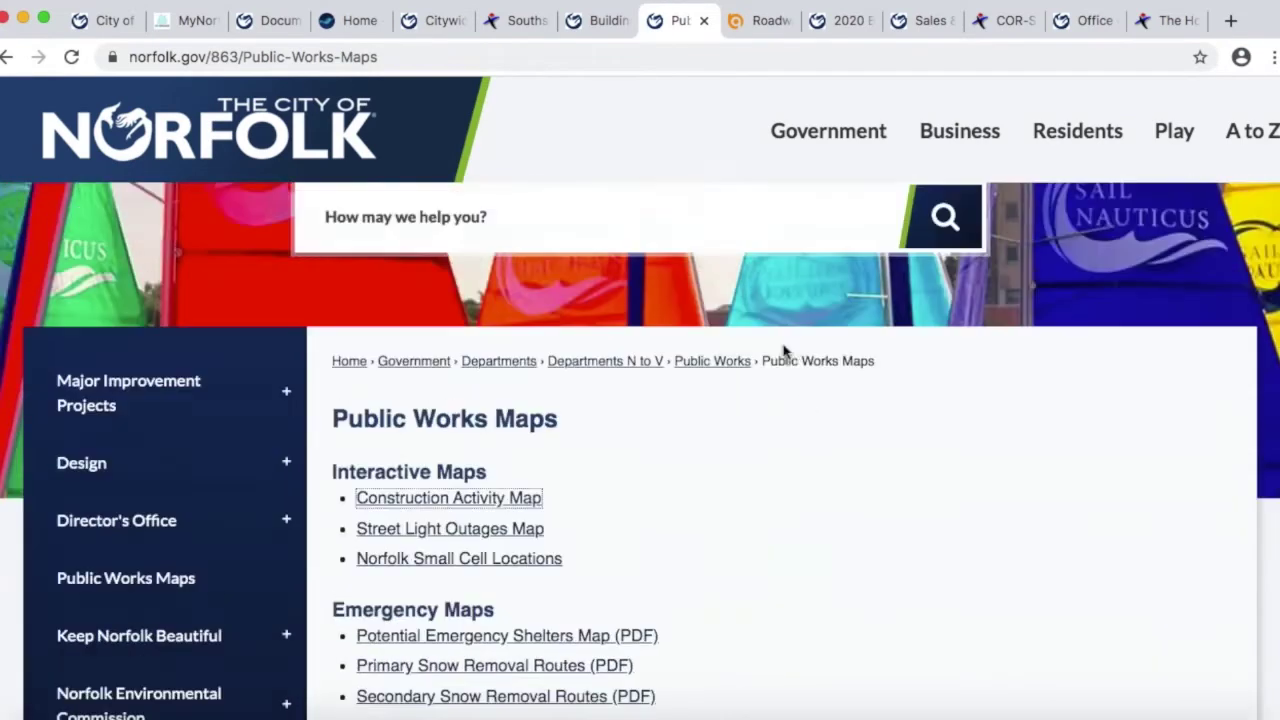
left_click(843, 22)
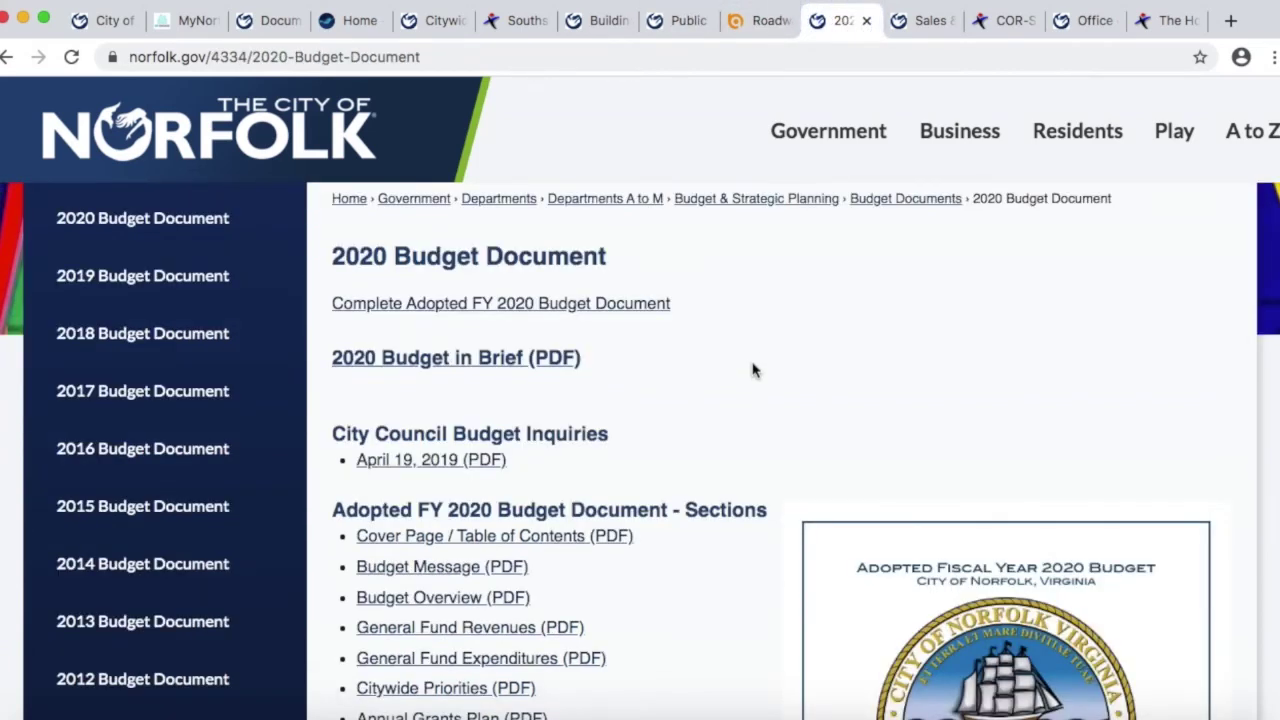
scroll(754, 370, "down", 3)
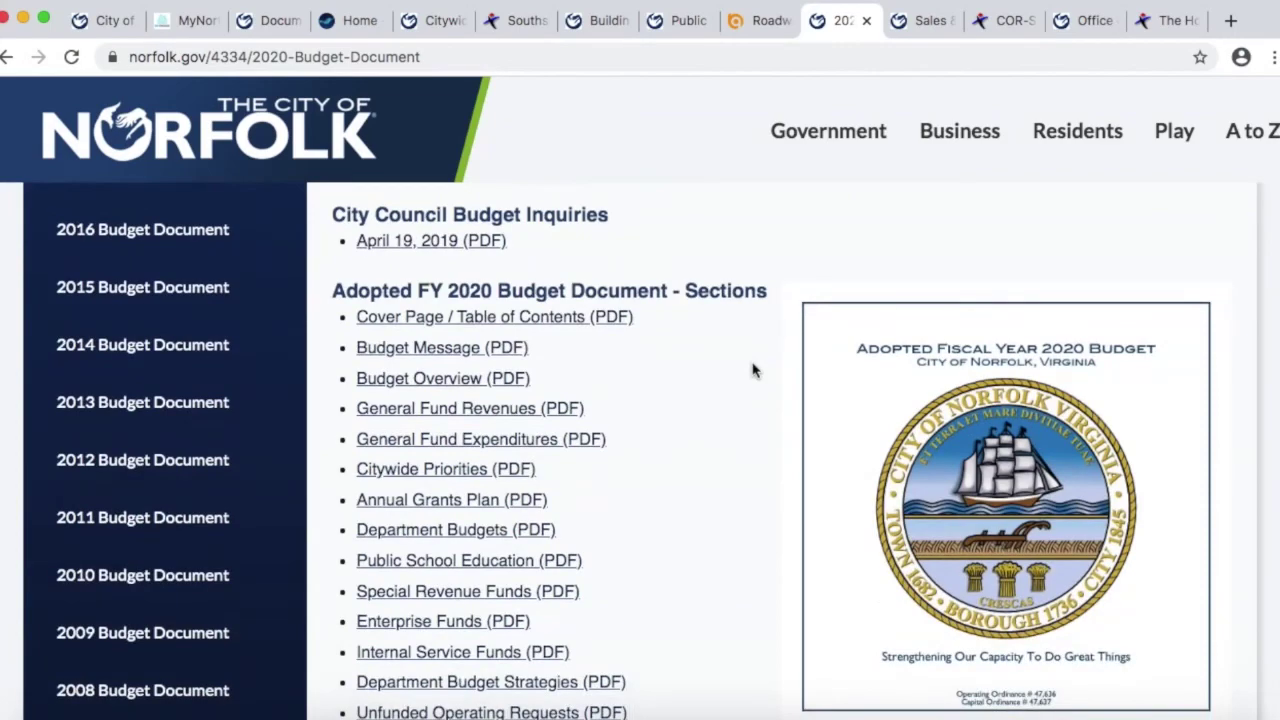
scroll(754, 370, "down", 5)
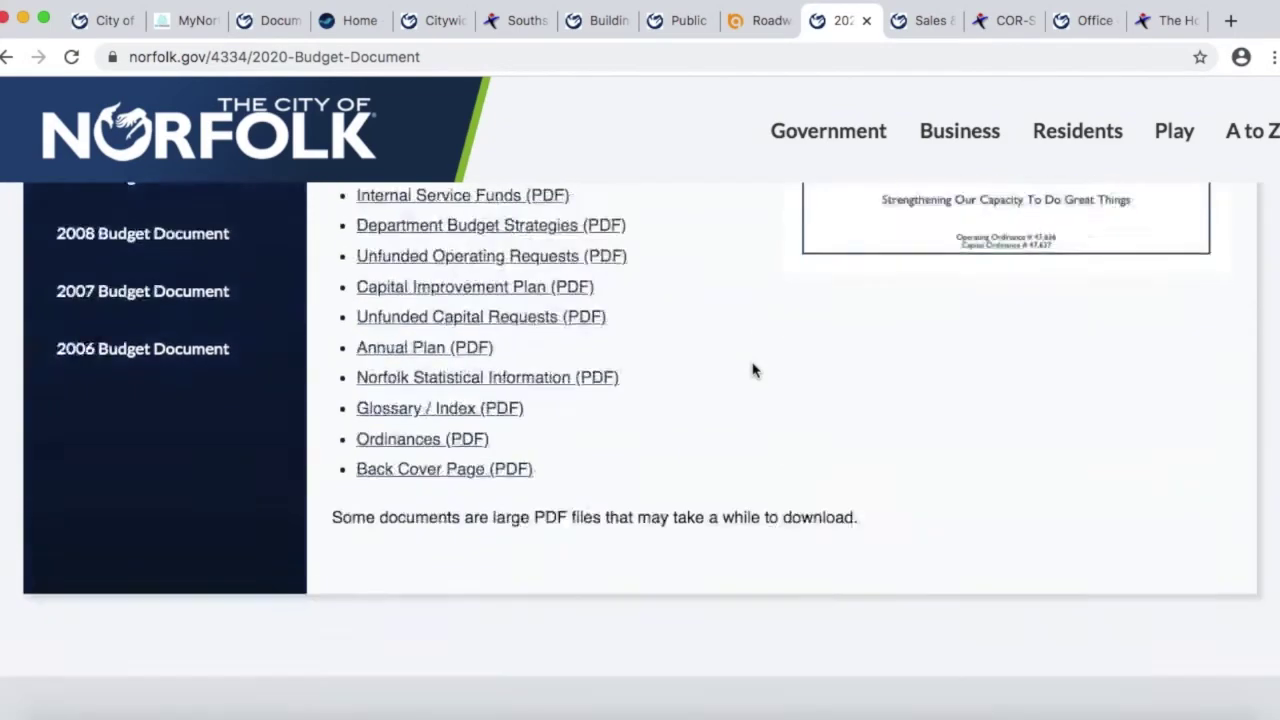
scroll(752, 370, "up", 8)
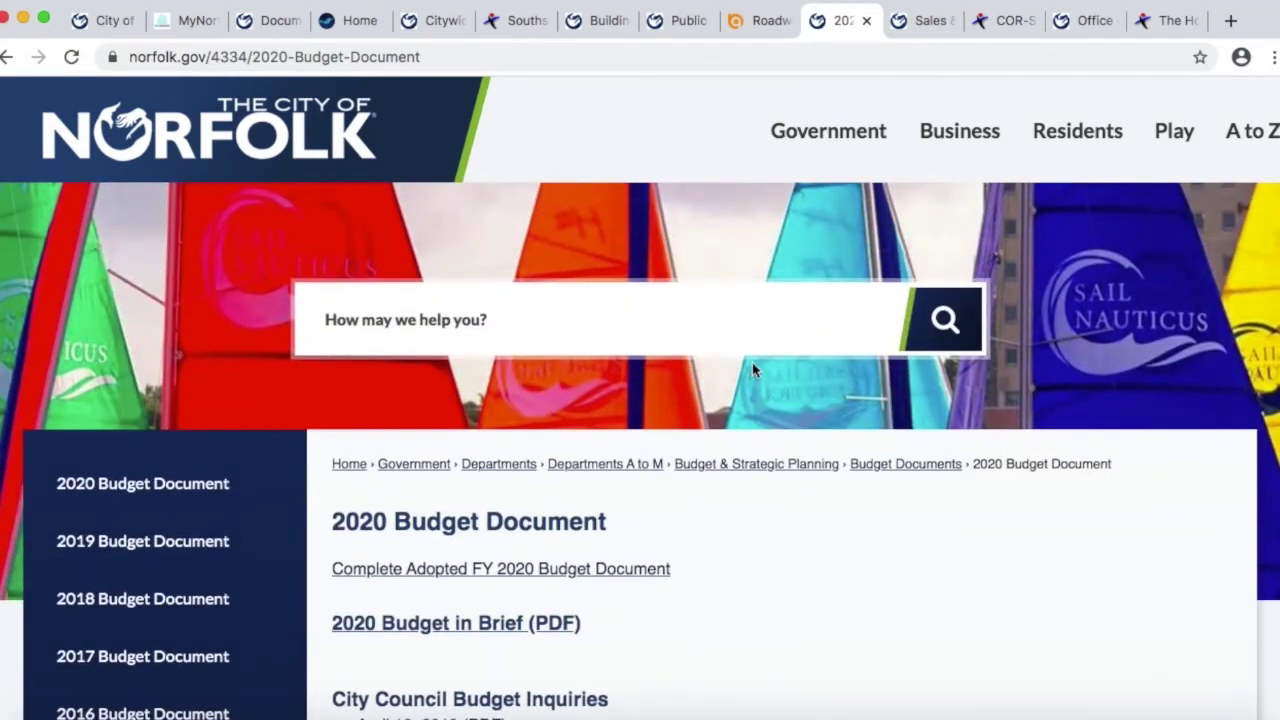
scroll(767, 590, "down", 3)
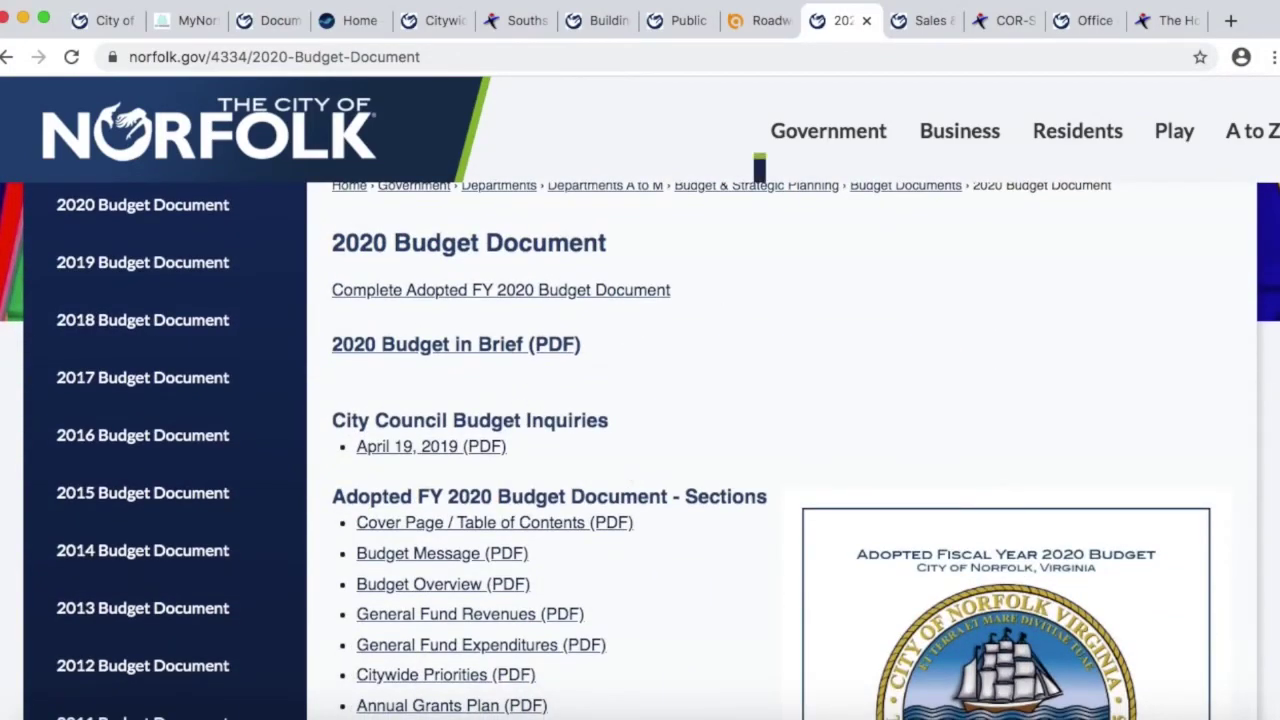
Step: View the Sales & Revenue Reports page, and switch to the FY 2019 report at page 174 to review Riverview's sales and revenue breakdown
left_click(926, 22)
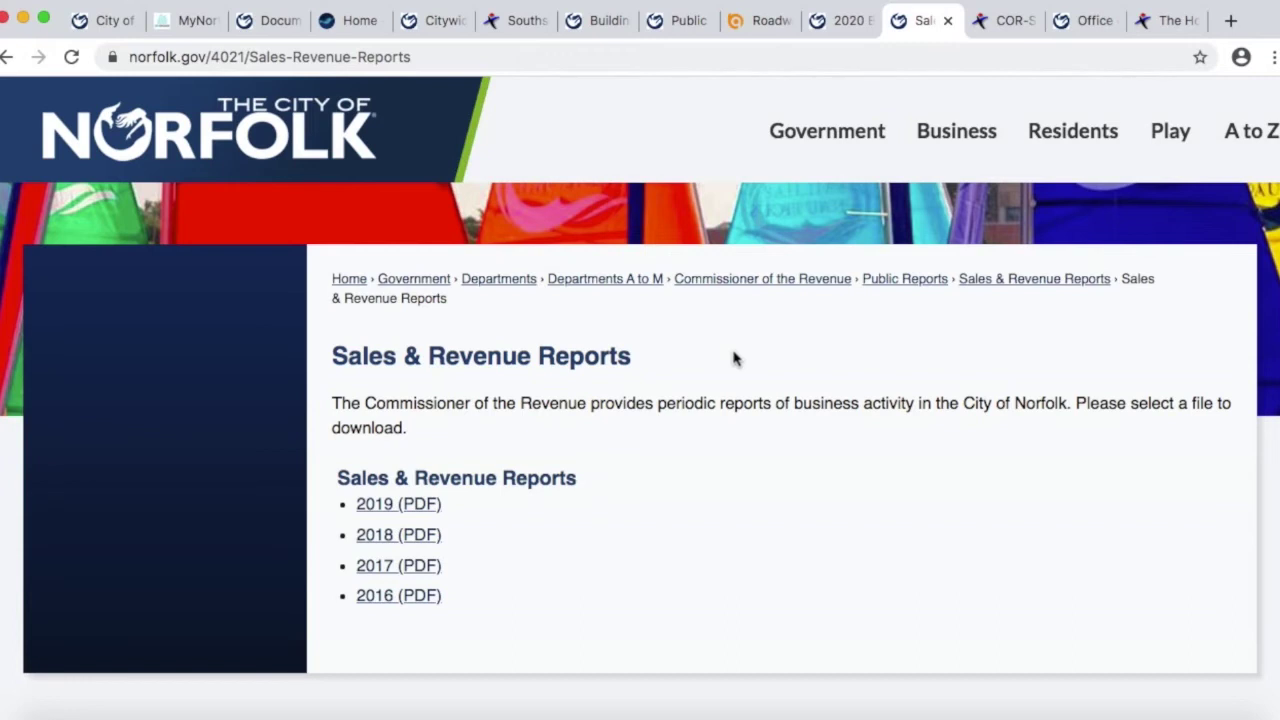
scroll(733, 359, "up", 1)
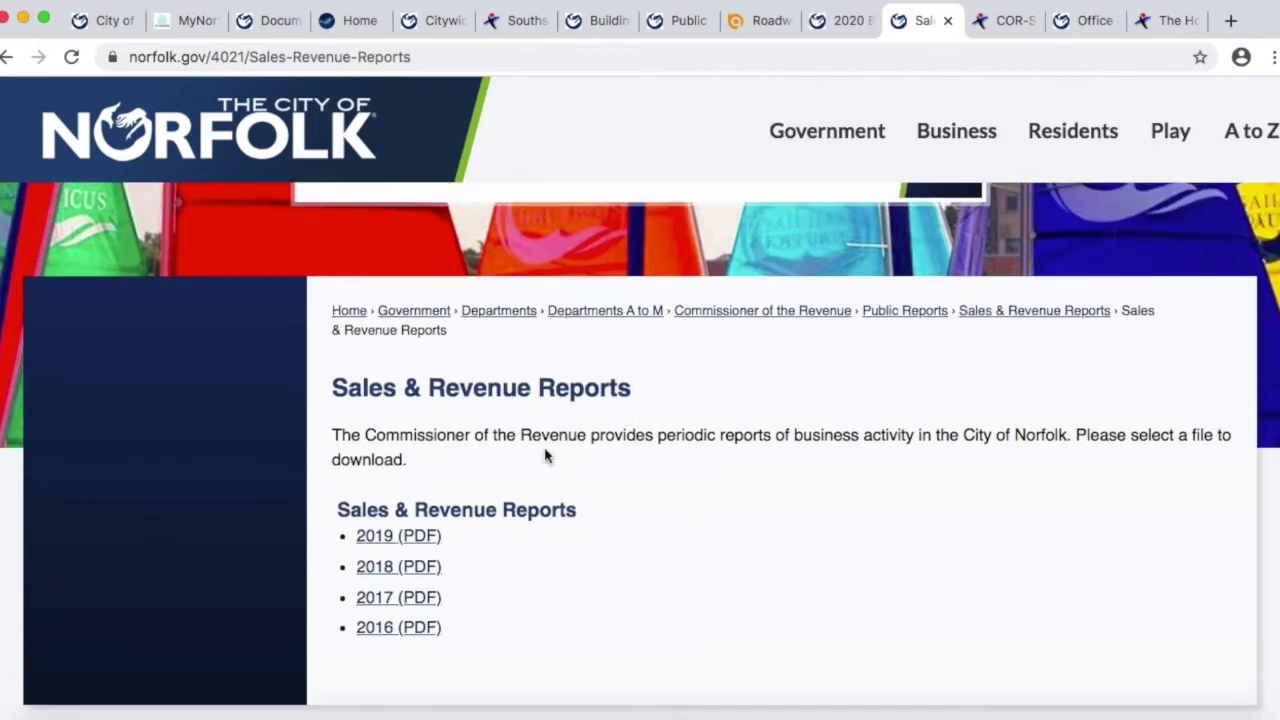
left_click(995, 22)
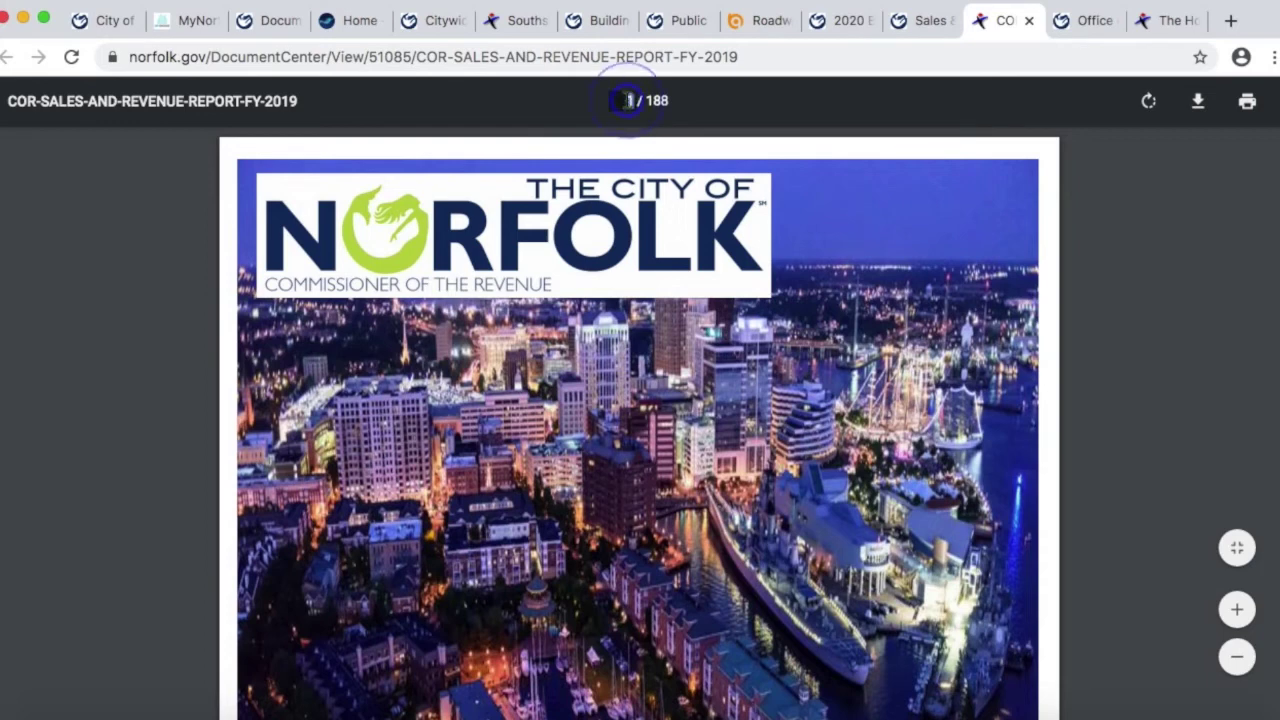
type("174")
key("Return")
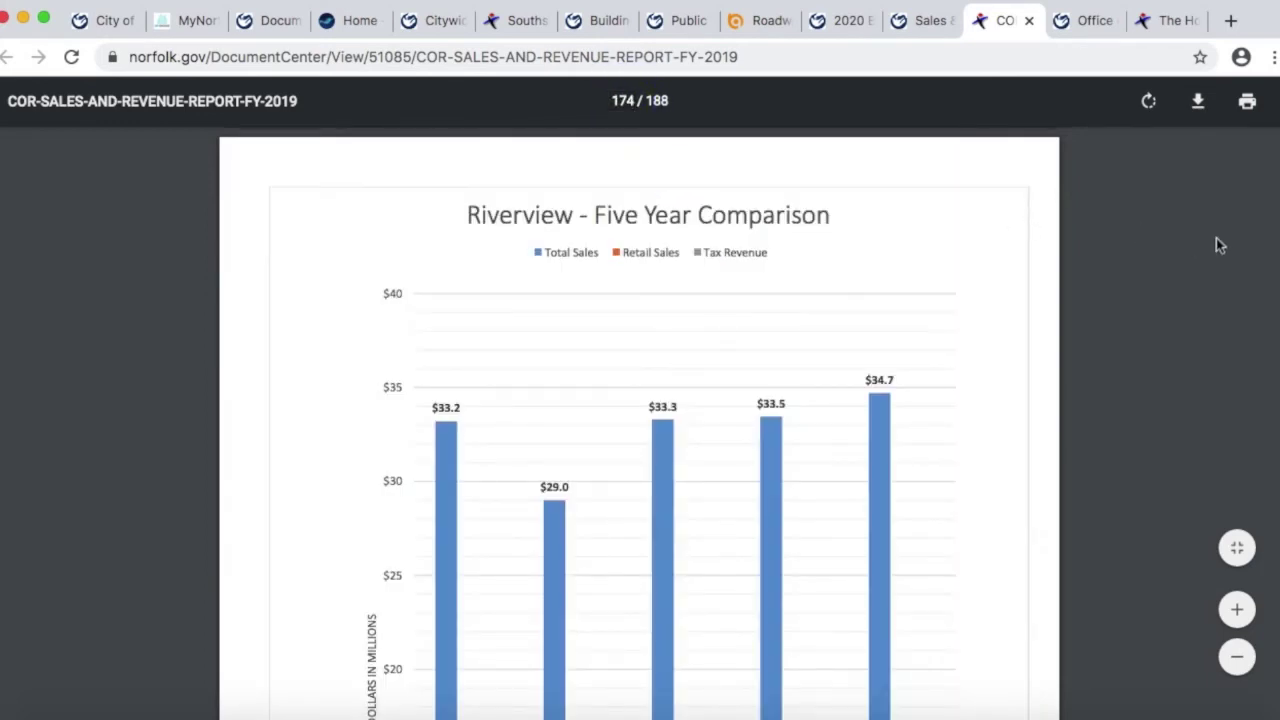
scroll(1218, 245, "down", 10)
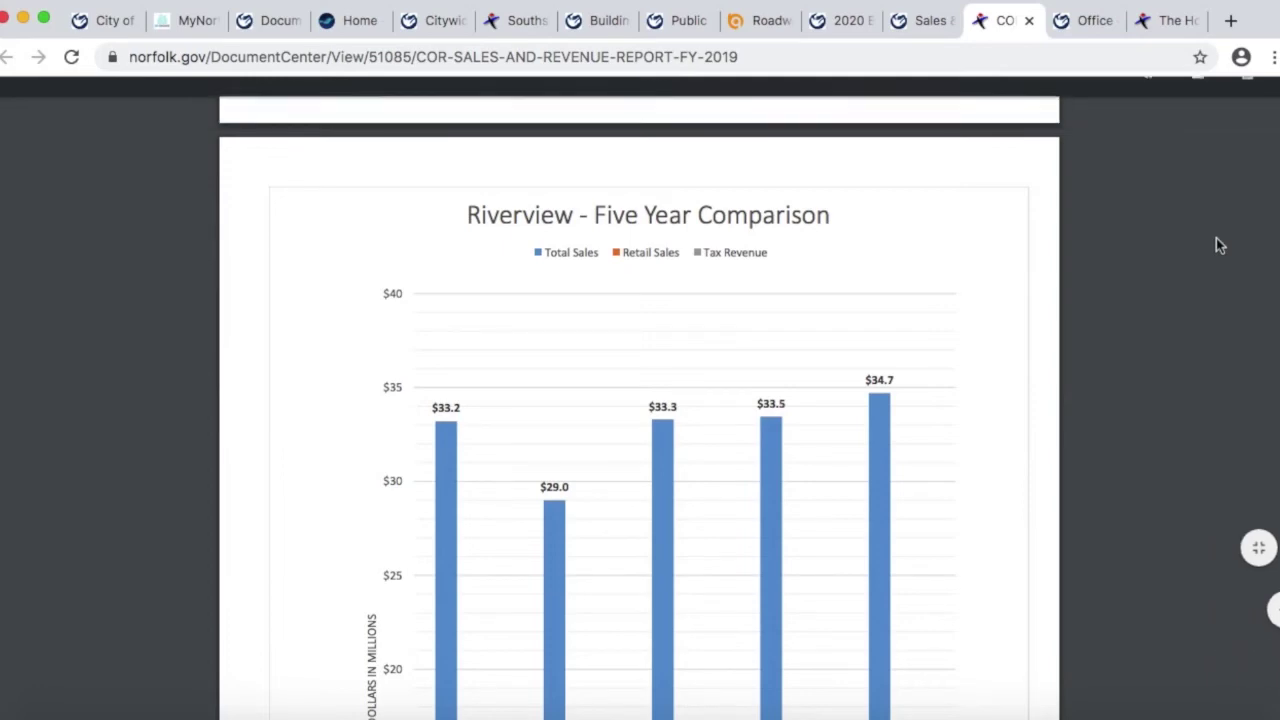
scroll(1218, 245, "down", 10)
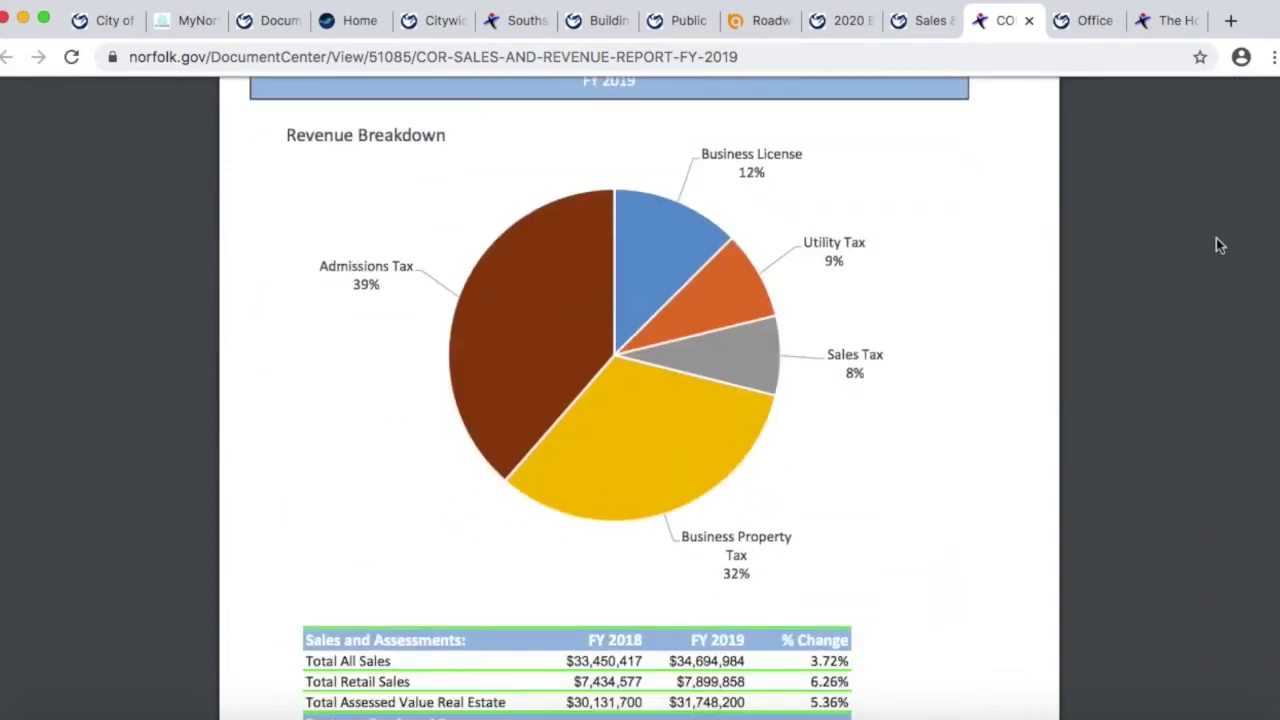
Step: Examine the 21st Street district's map, five-year comparison and FY 2019 revenue table, continuing to the 35th Street district map
scroll(1218, 245, "down", 5)
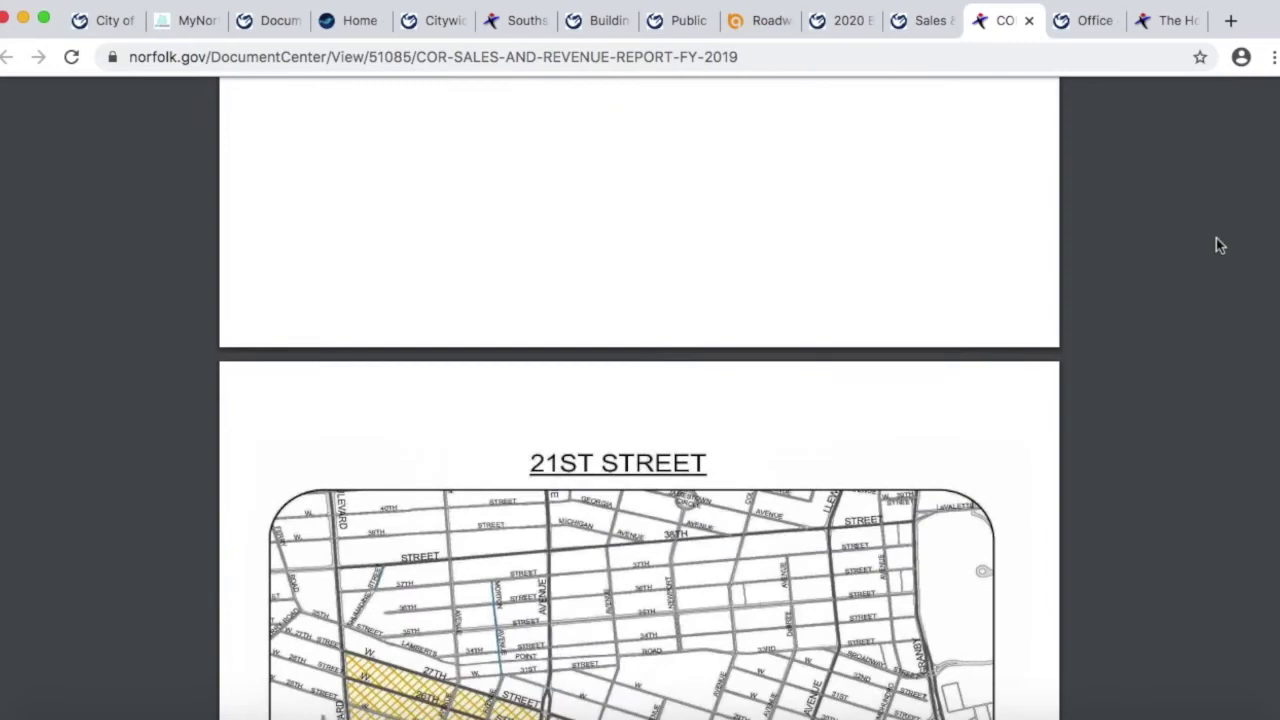
scroll(1218, 245, "down", 4)
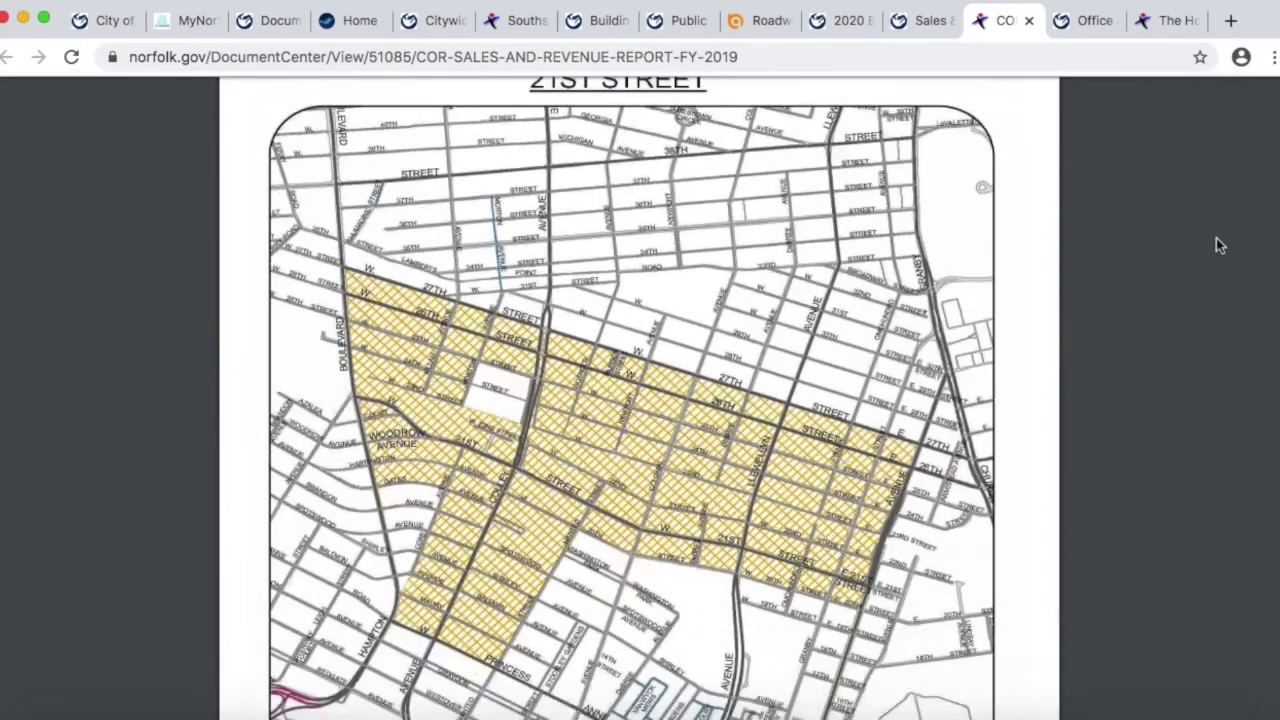
scroll(1218, 245, "down", 12)
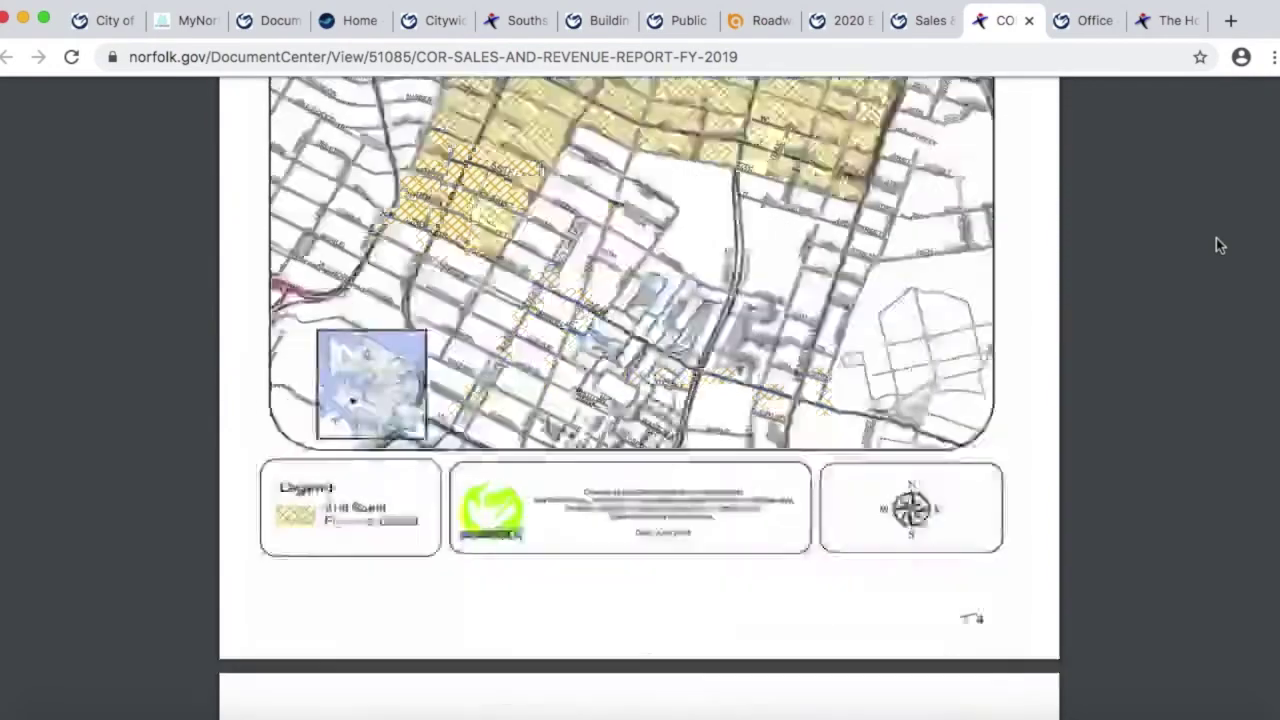
scroll(1218, 245, "down", 10)
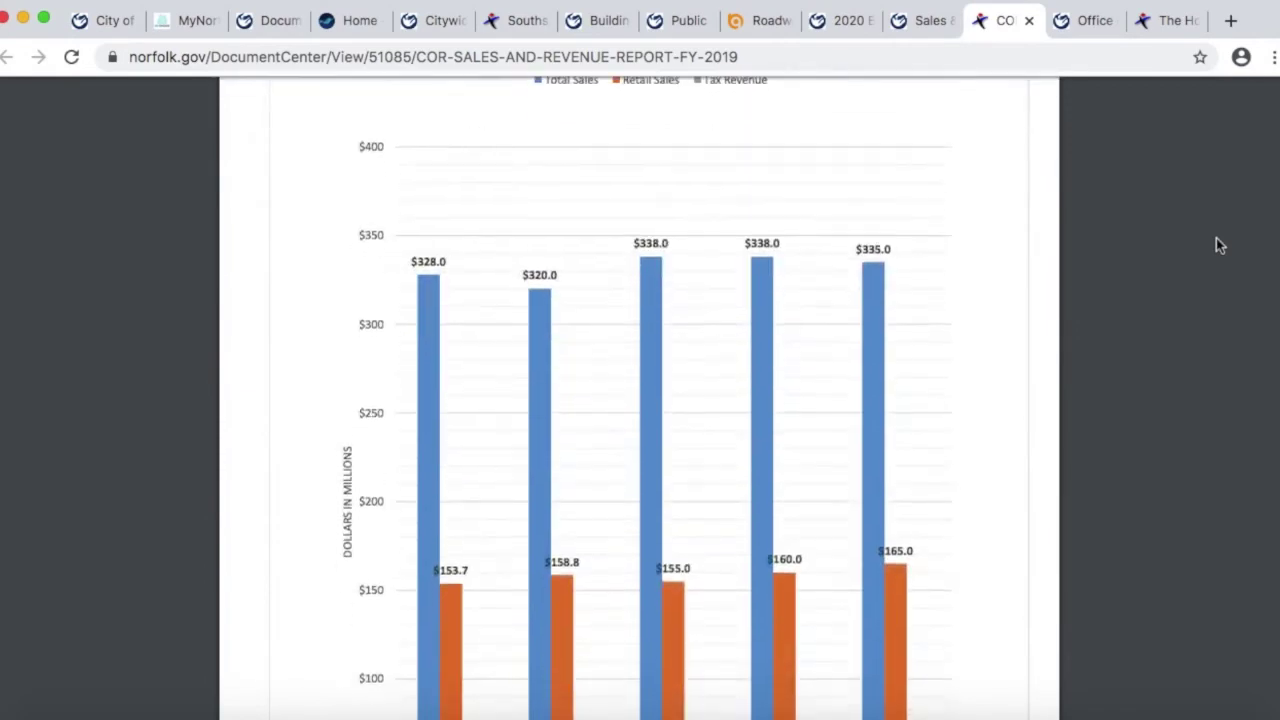
scroll(1218, 245, "down", 15)
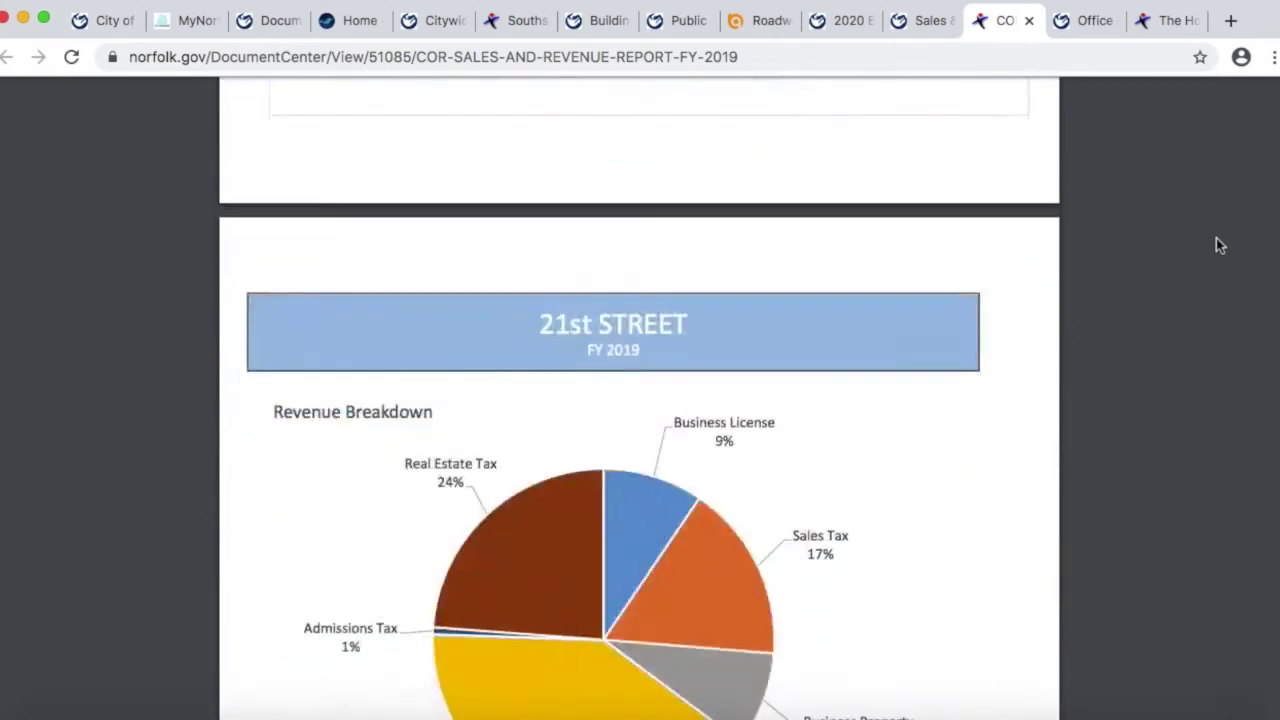
scroll(1218, 245, "up", 2)
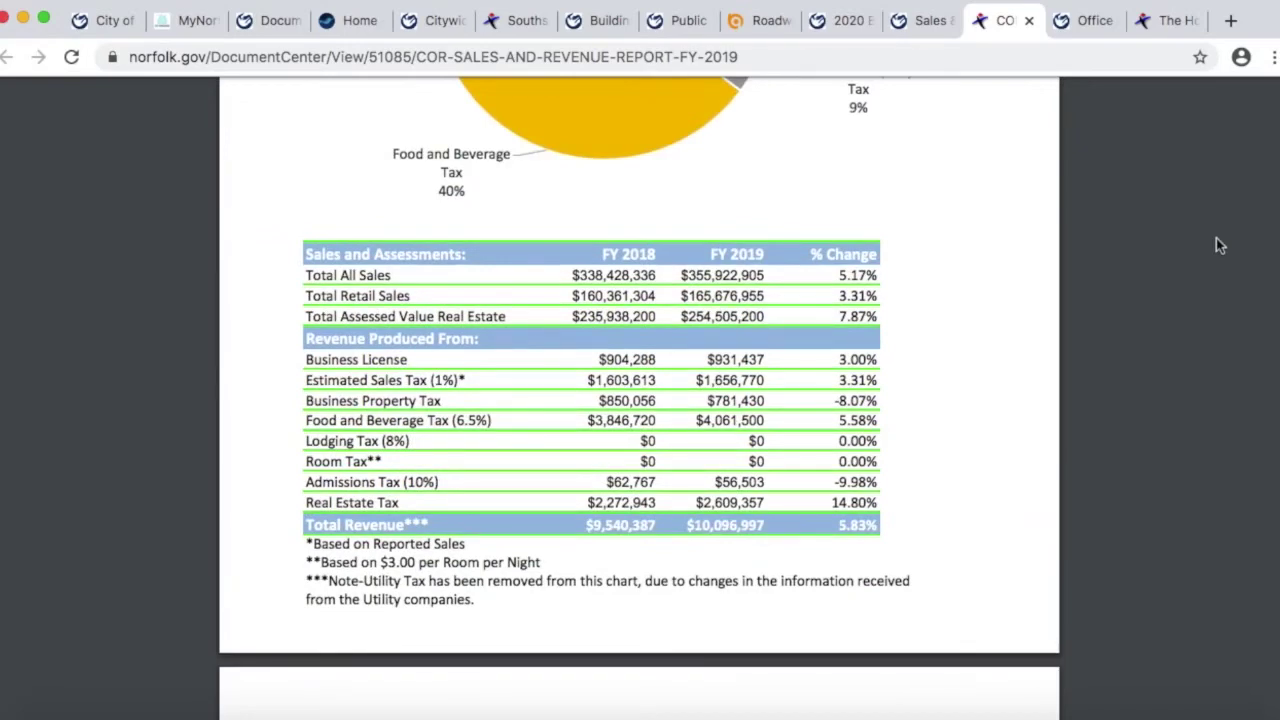
scroll(1218, 245, "down", 20)
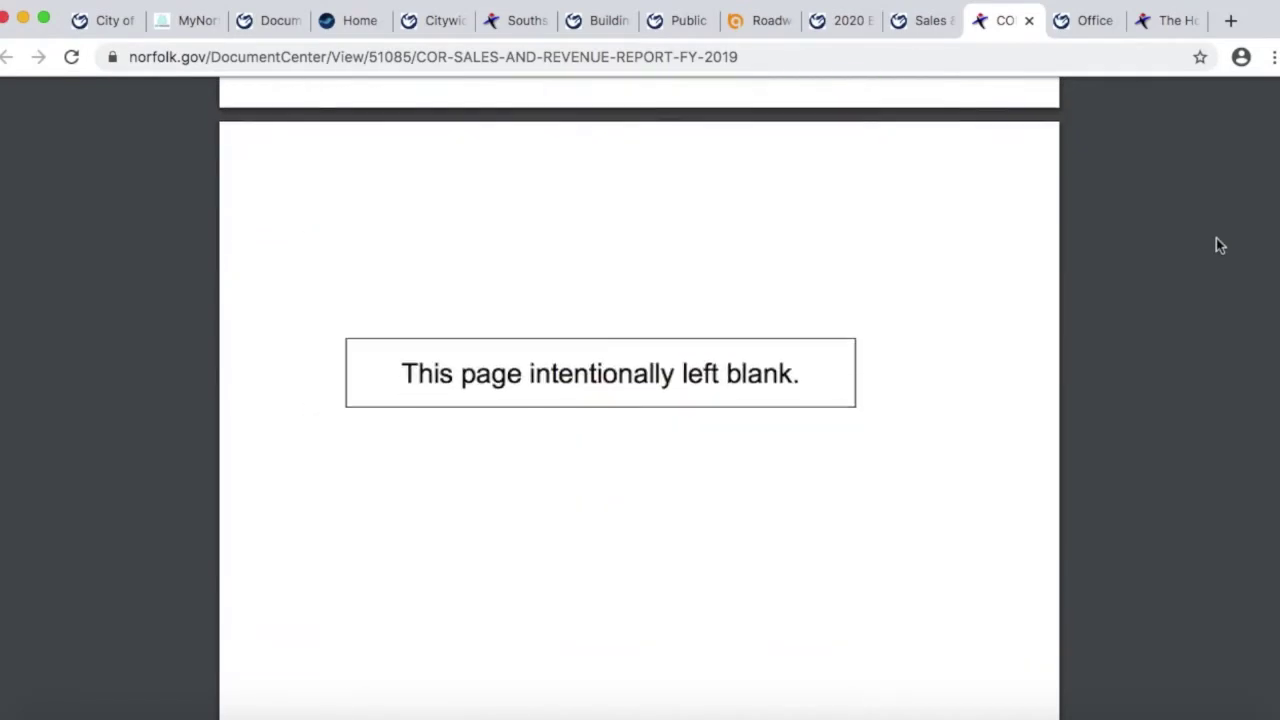
scroll(1218, 245, "down", 10)
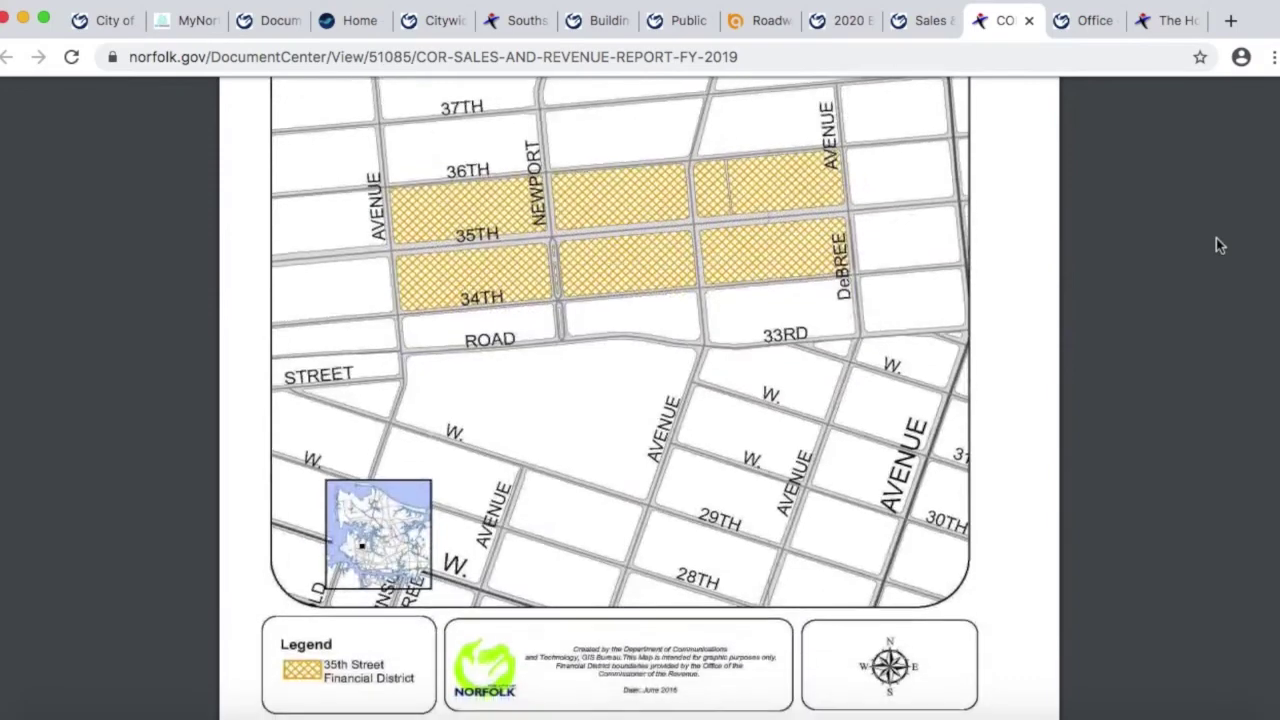
Step: Switch to the Office of the Real Estate Assessor page and look over its appeal information, resources and general reassessment section
left_click(1087, 24)
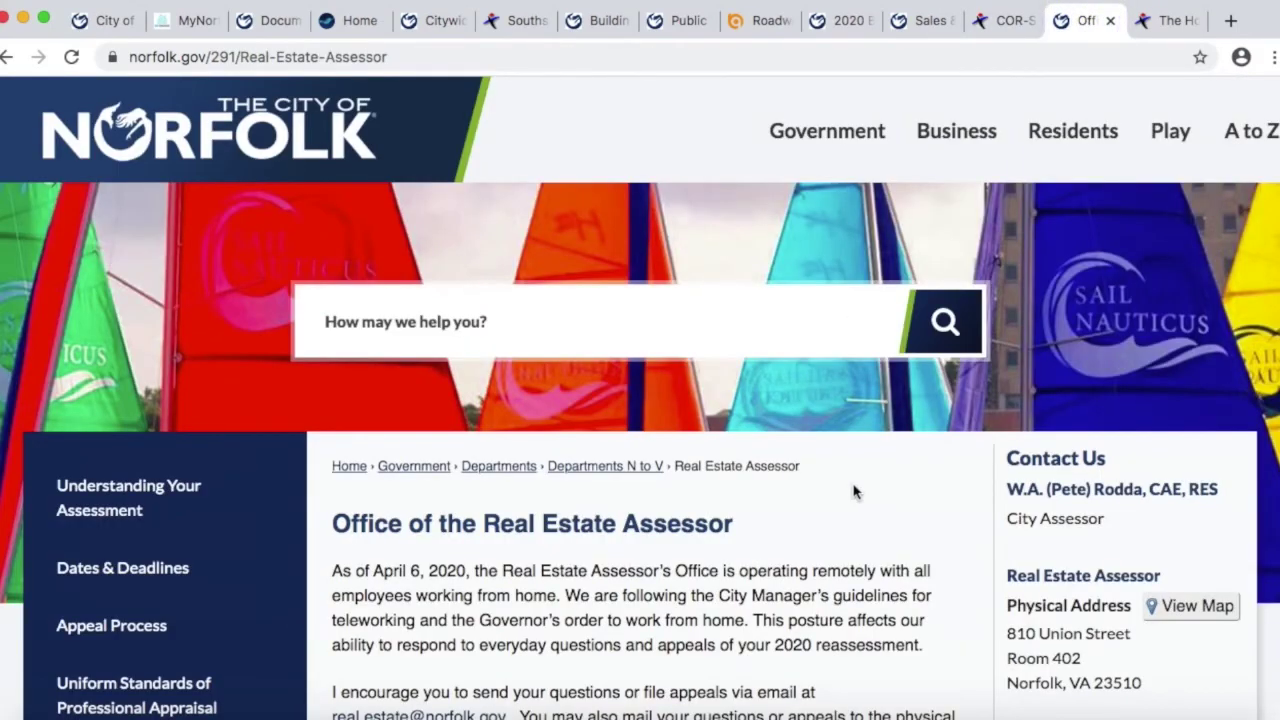
scroll(855, 491, "down", 5)
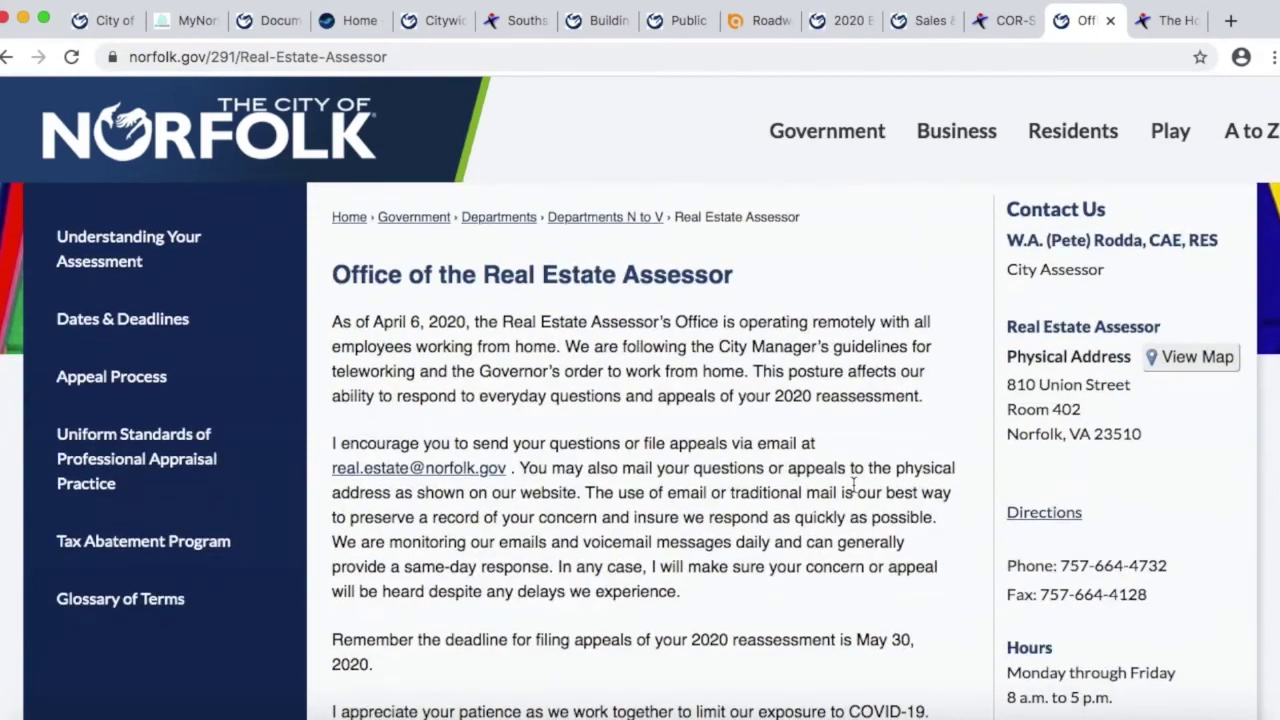
scroll(855, 487, "down", 10)
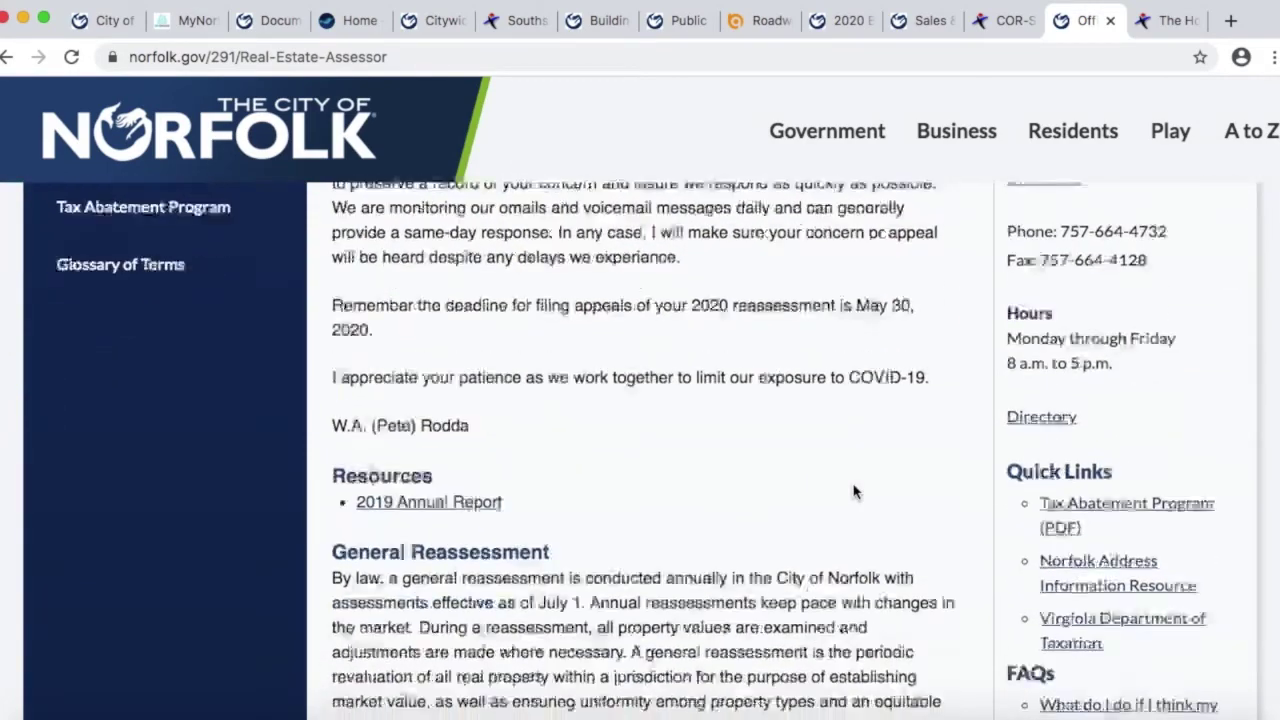
Step: Switch to the assessor's 2019 Annual Report and review its introductory letter, assessment process and Land Book information
left_click(1178, 20)
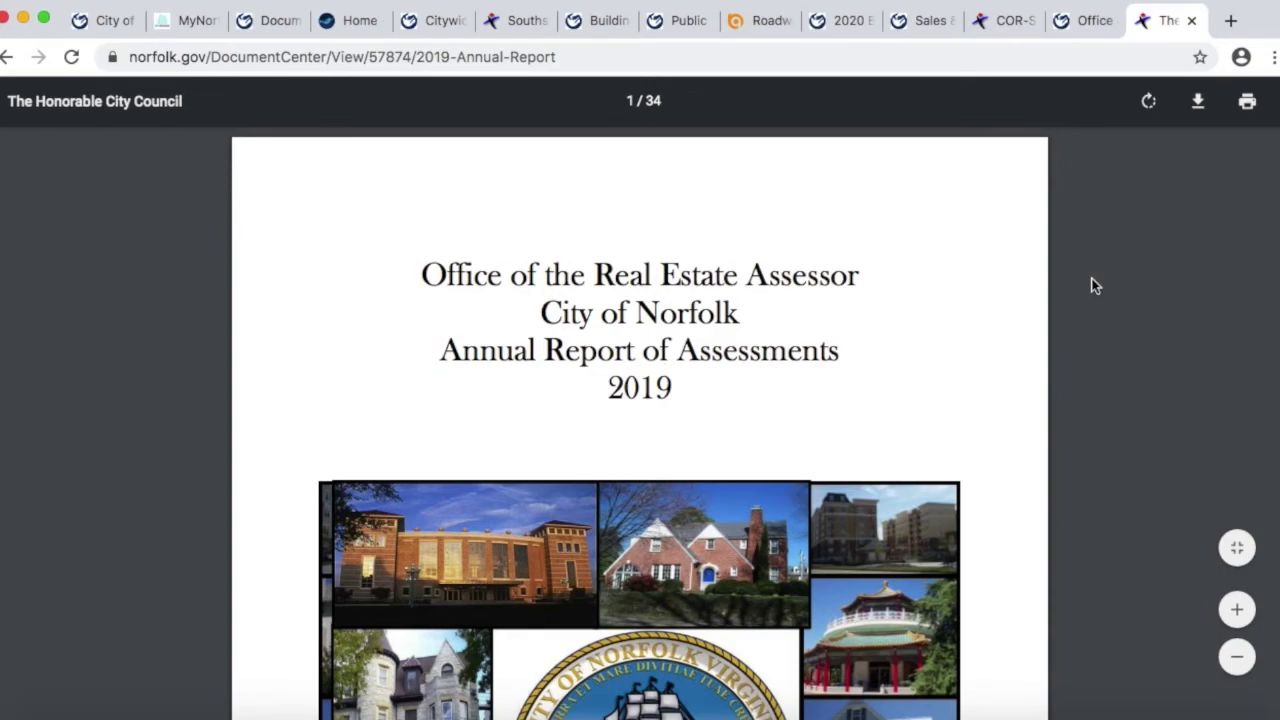
scroll(1091, 283, "down", 5)
scroll(1095, 286, "down", 1)
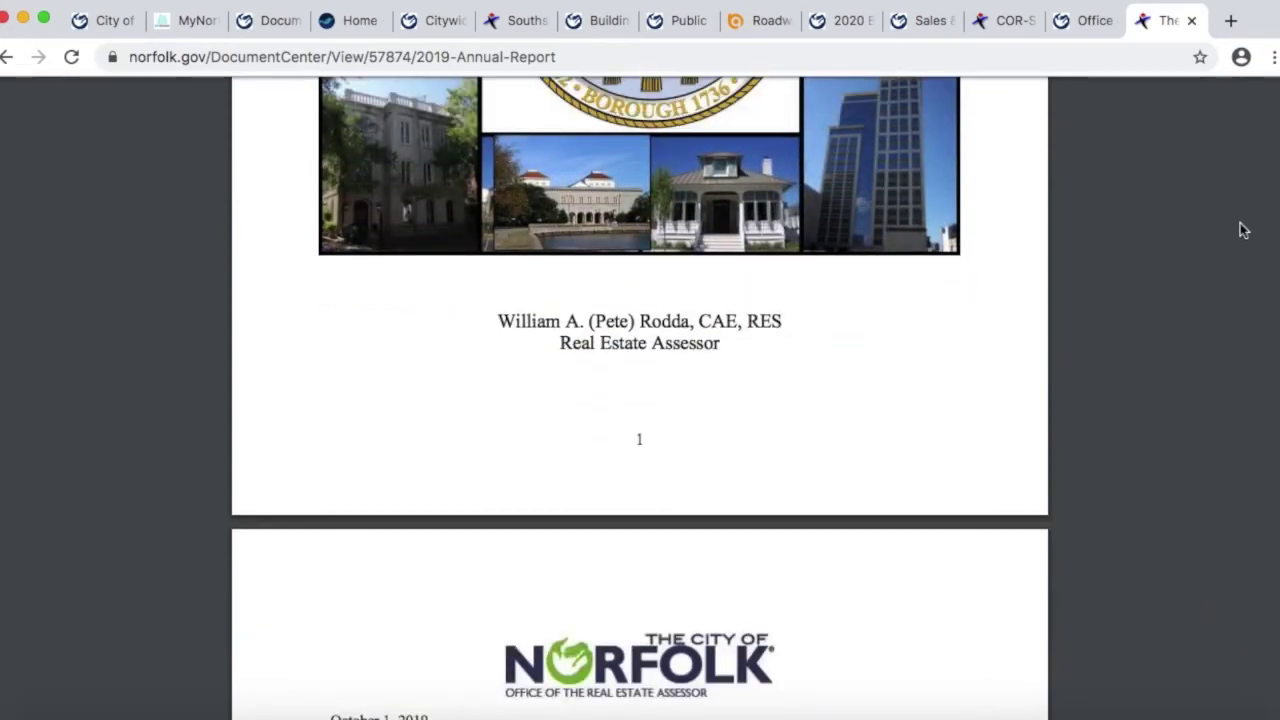
scroll(1237, 230, "down", 8)
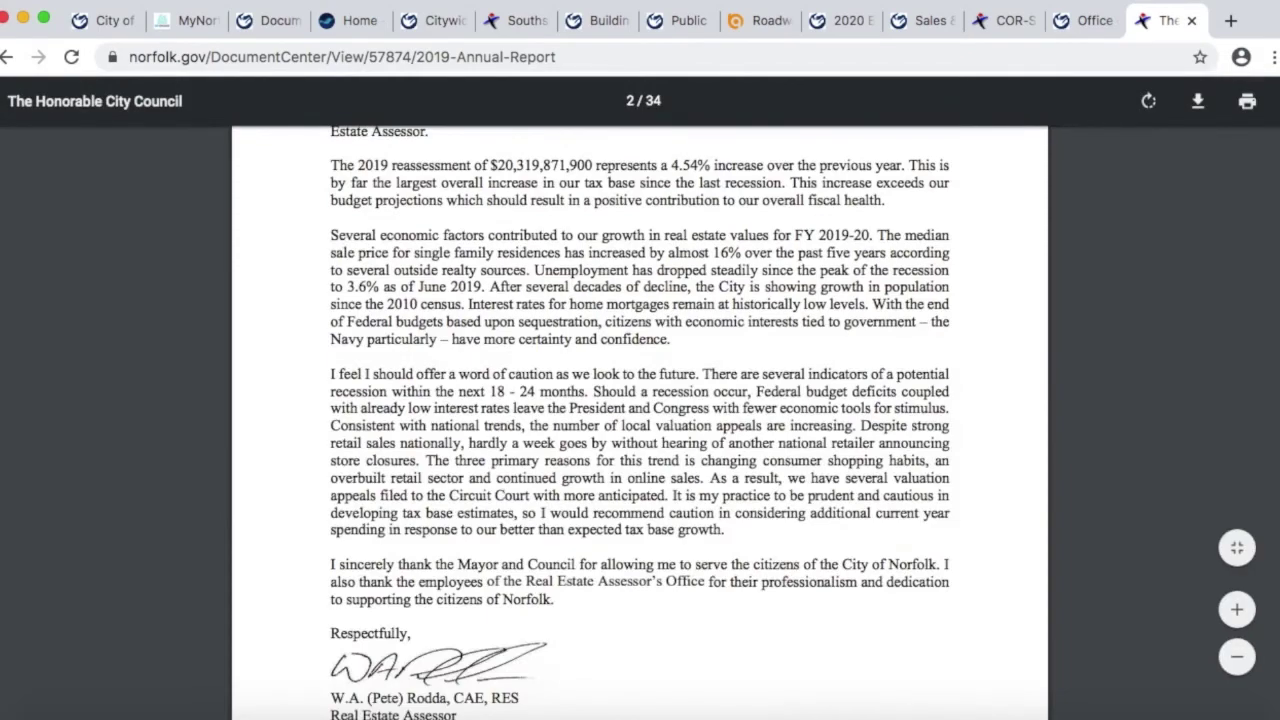
scroll(1274, 122, "down", 7)
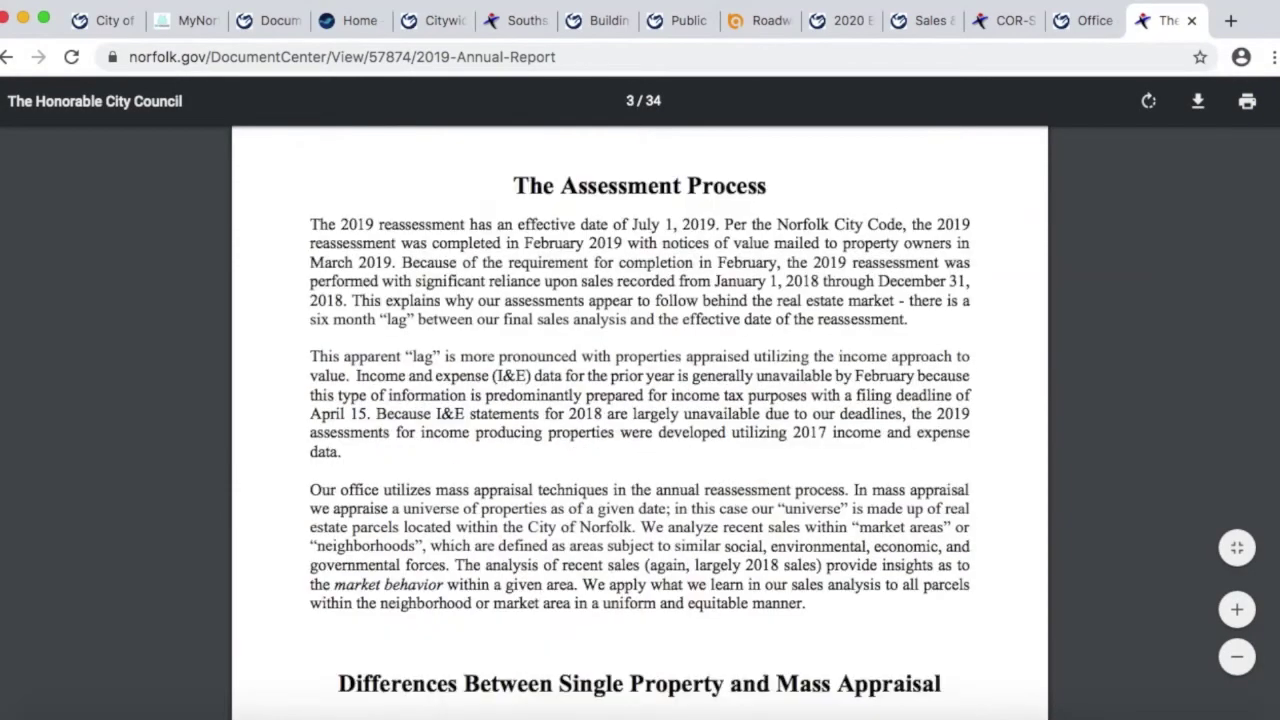
scroll(1274, 125, "down", 8)
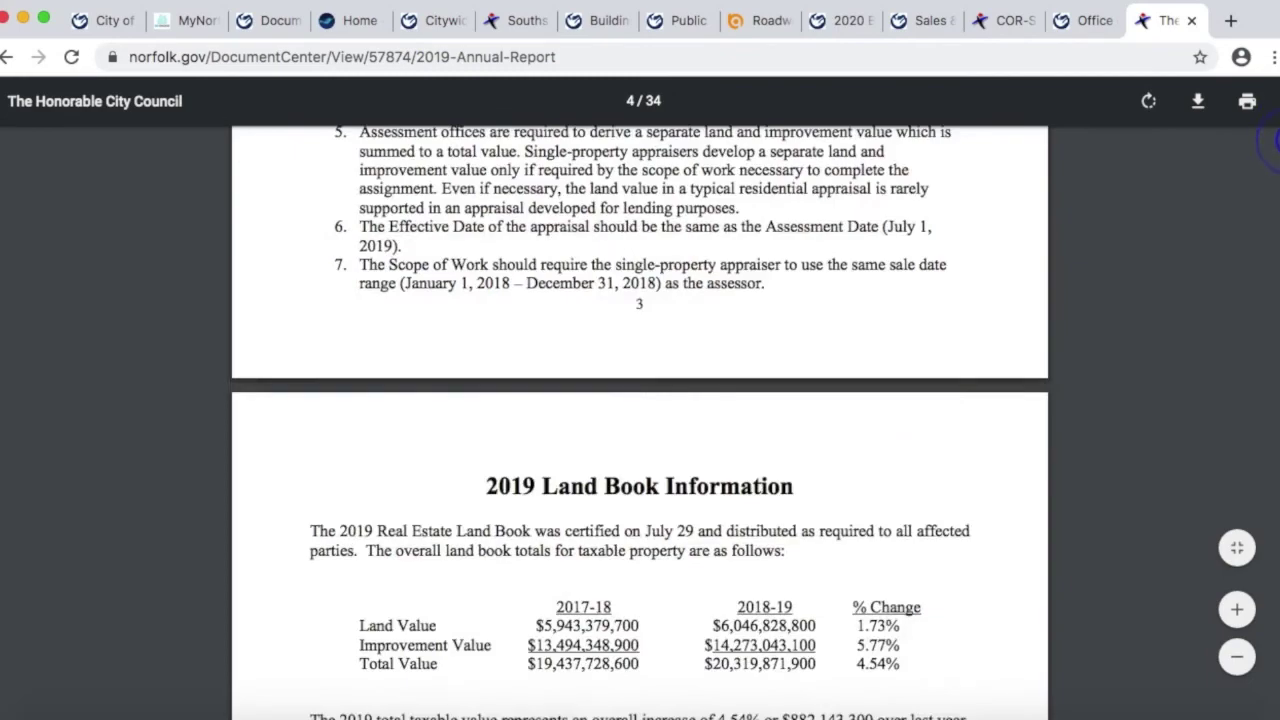
Step: Examine the annual report's residential values, apartment map, short sales, tax abatement map and assessment changes by neighborhood
scroll(1270, 145, "down", 15)
scroll(640, 420, "down", 20)
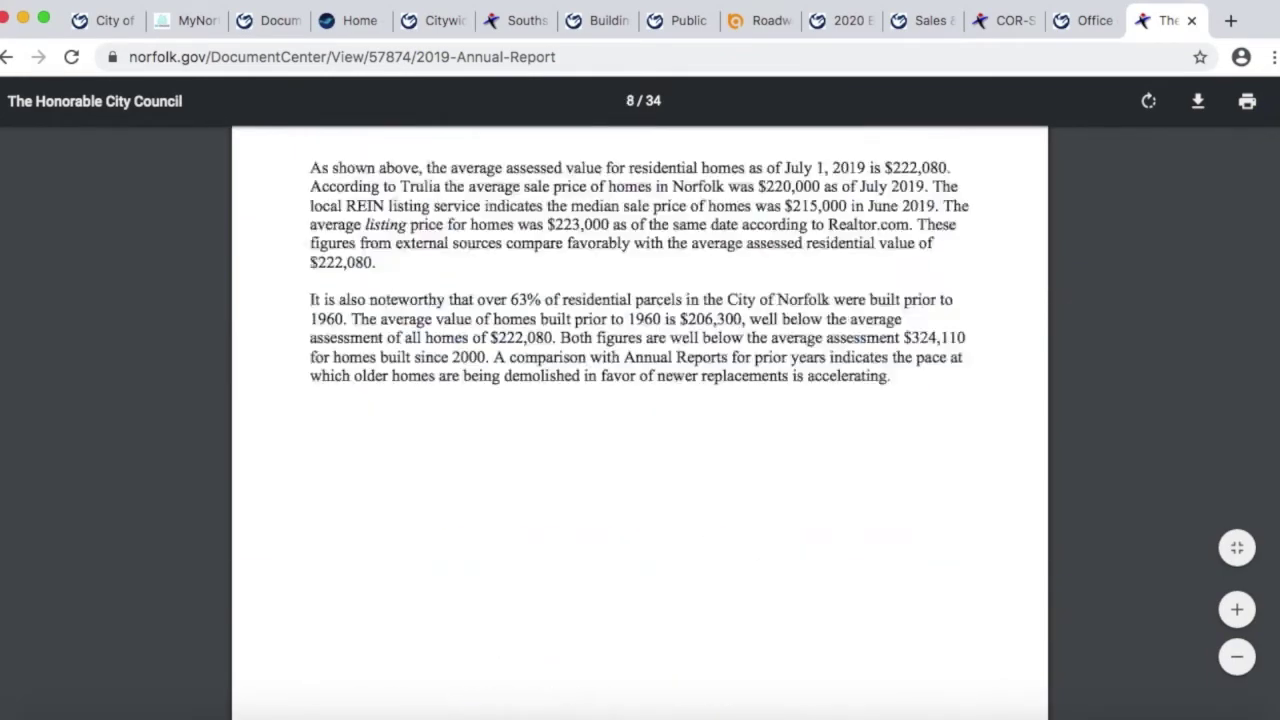
scroll(1276, 680, "down", 15)
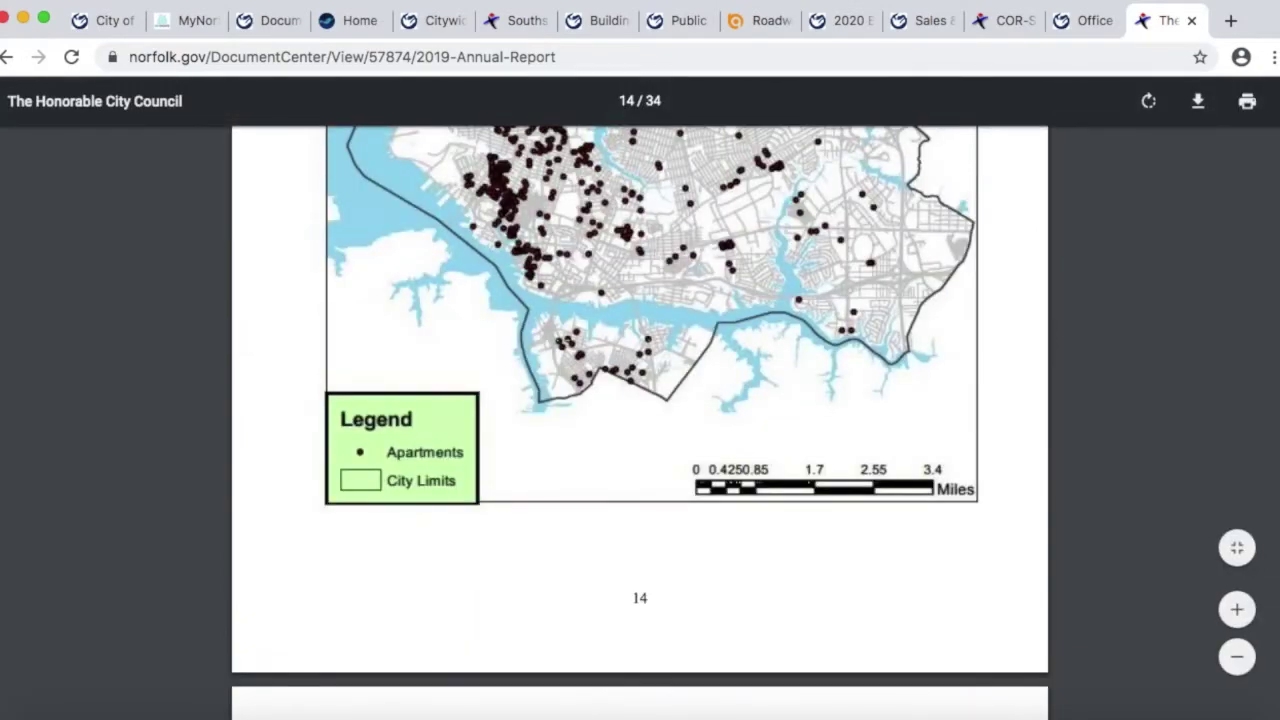
scroll(640, 420, "down", 20)
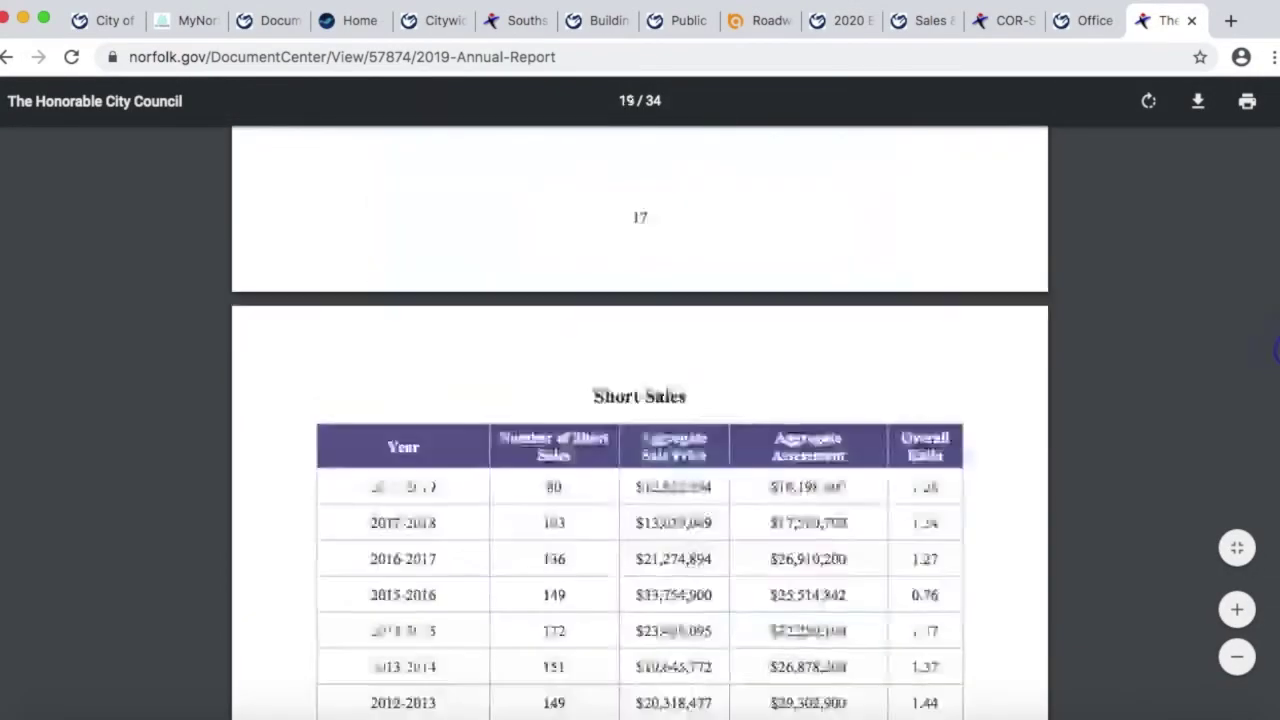
scroll(640, 420, "down", 20)
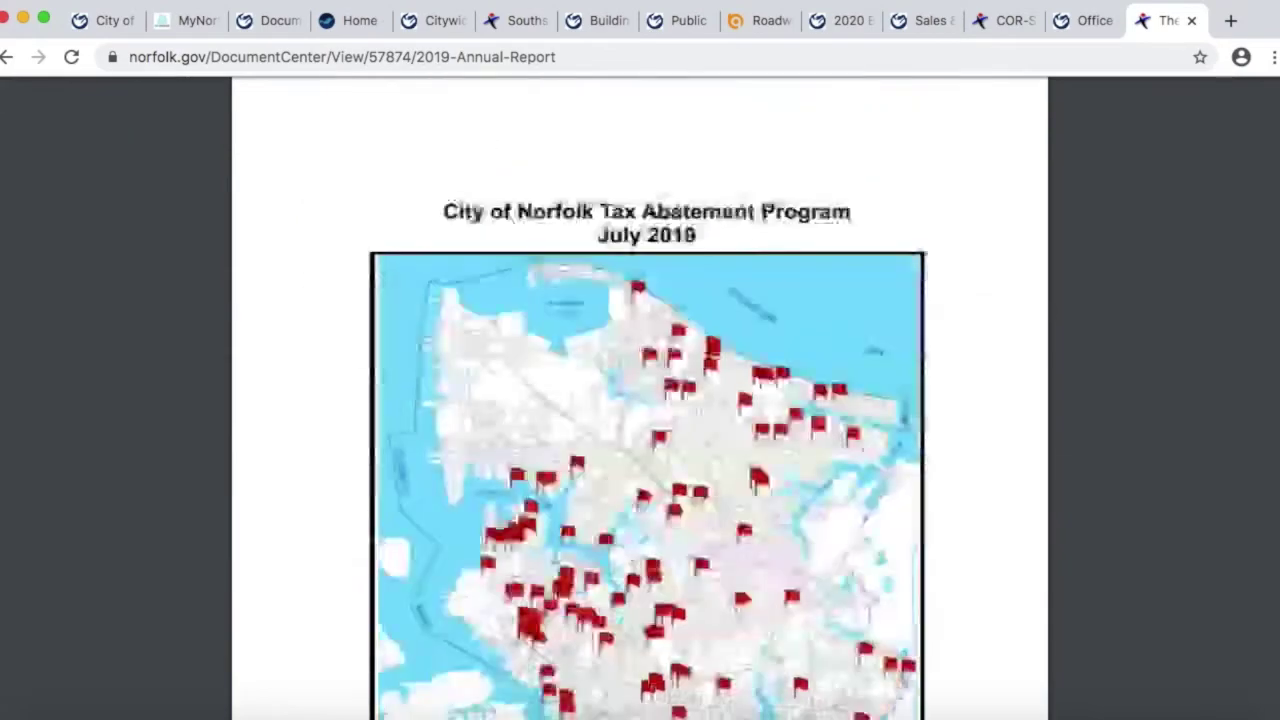
scroll(640, 420, "down", 5)
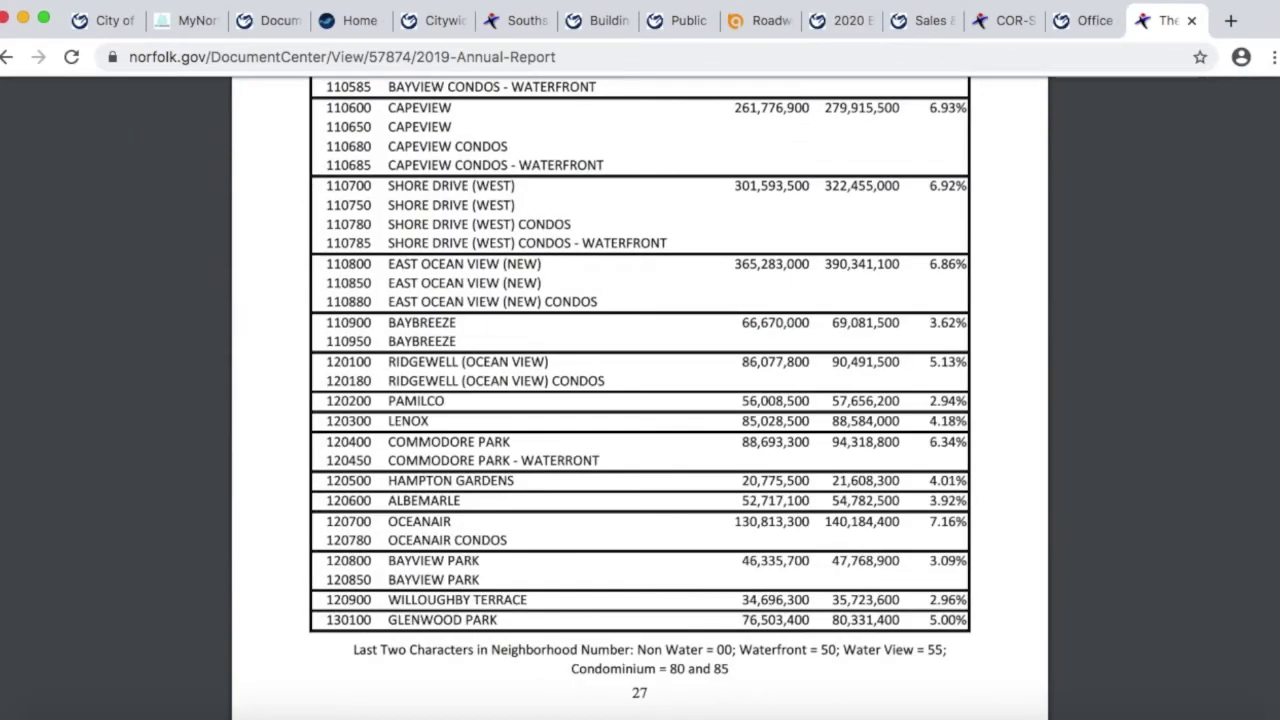
scroll(640, 420, "down", 6)
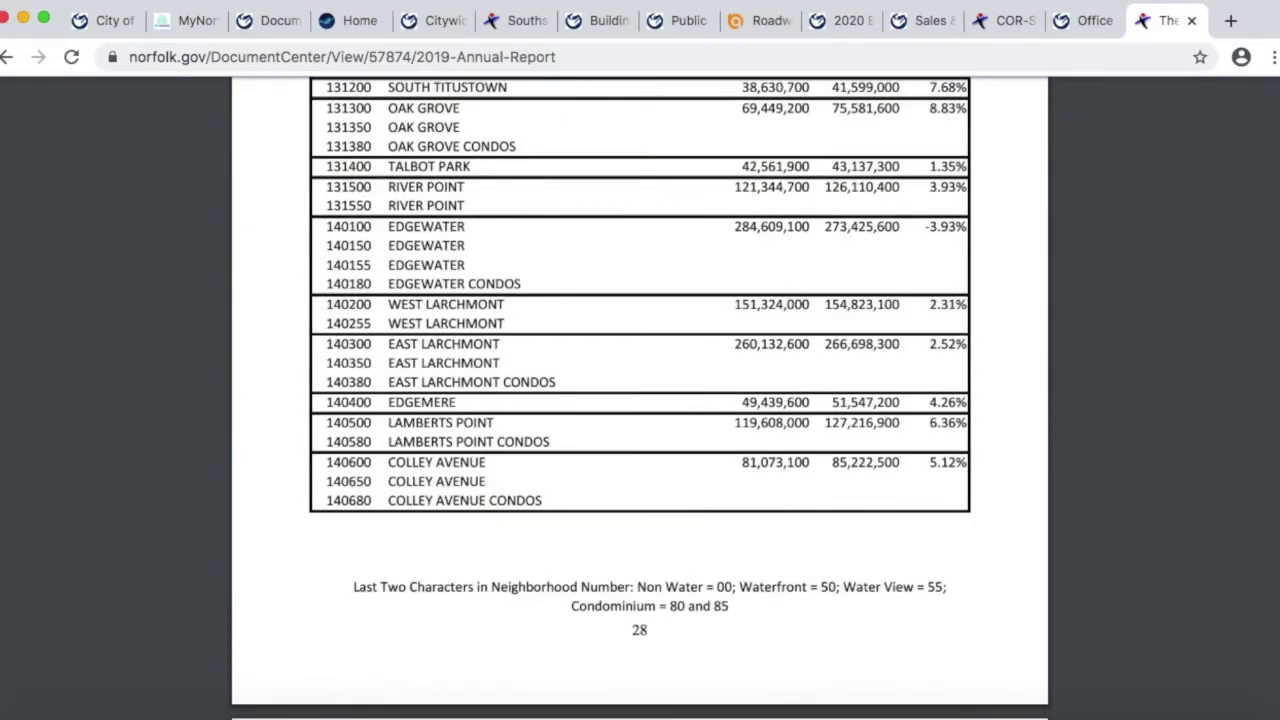
Step: Examine the remaining 2018–2019 assessment changes for residential neighborhoods in the annual report, from North Colonial Place through Tarrallton
scroll(640, 400, "down", 8)
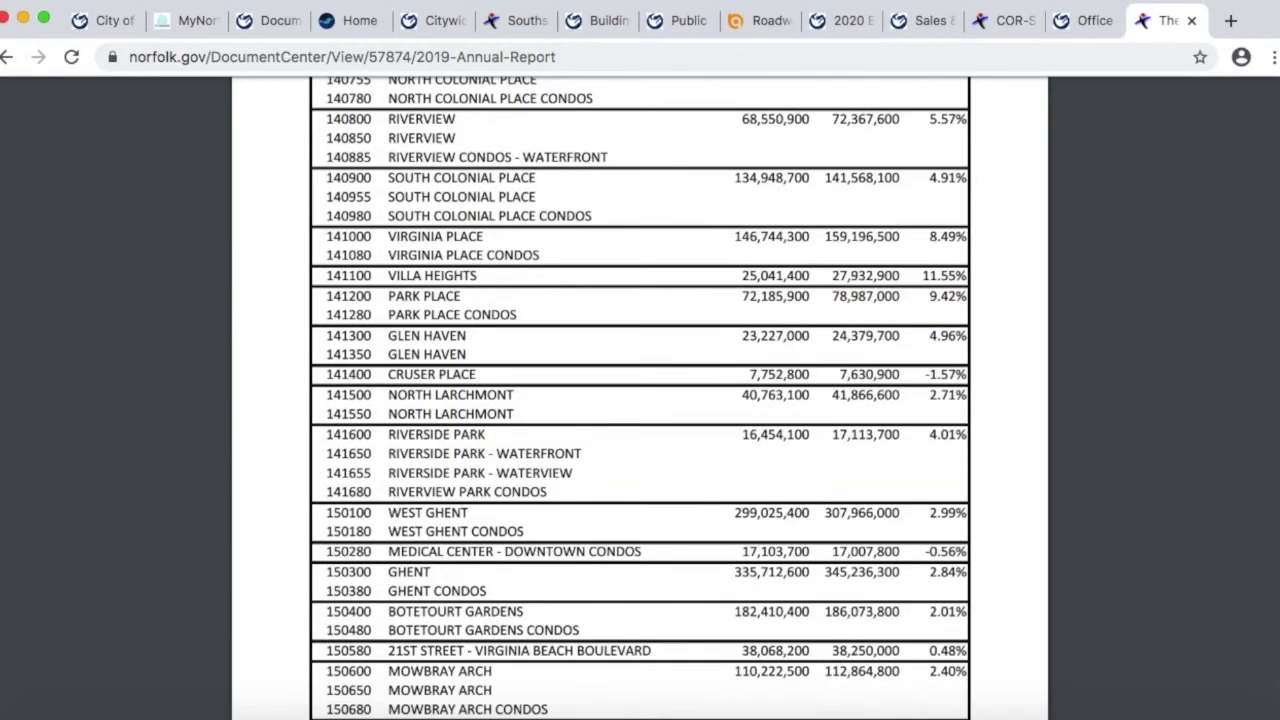
scroll(640, 400, "down", 10)
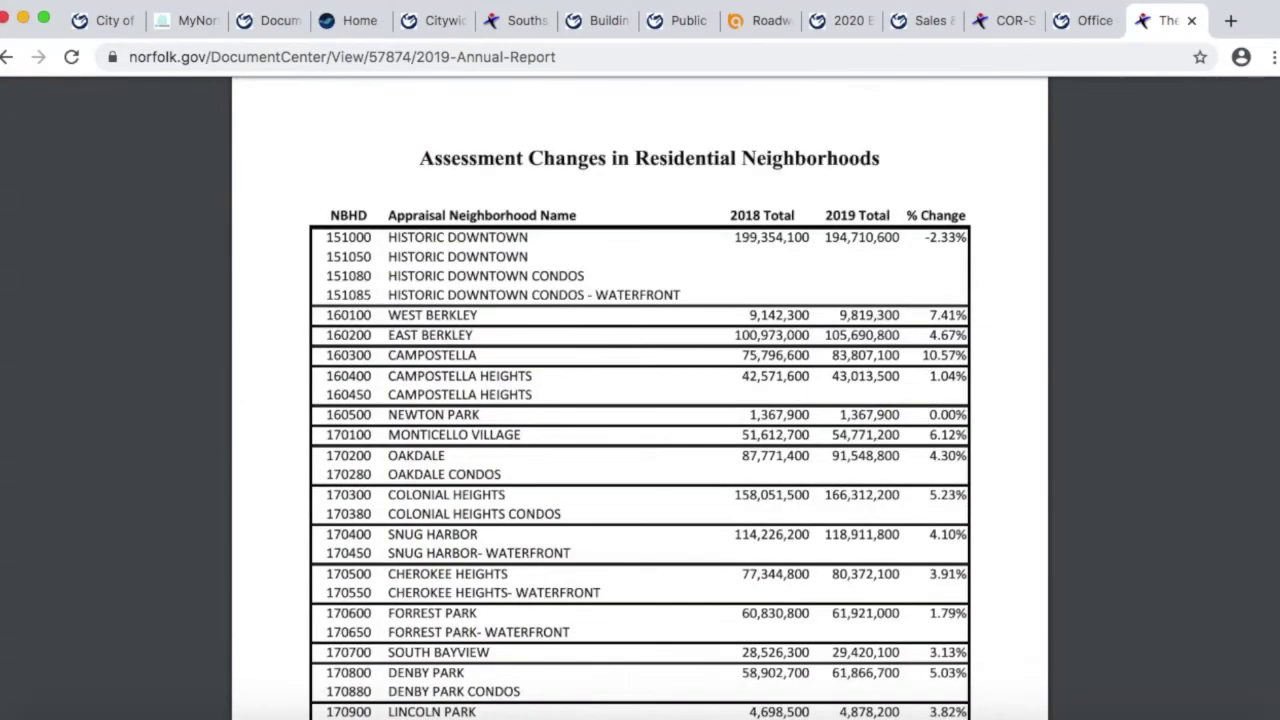
scroll(640, 400, "down", 2)
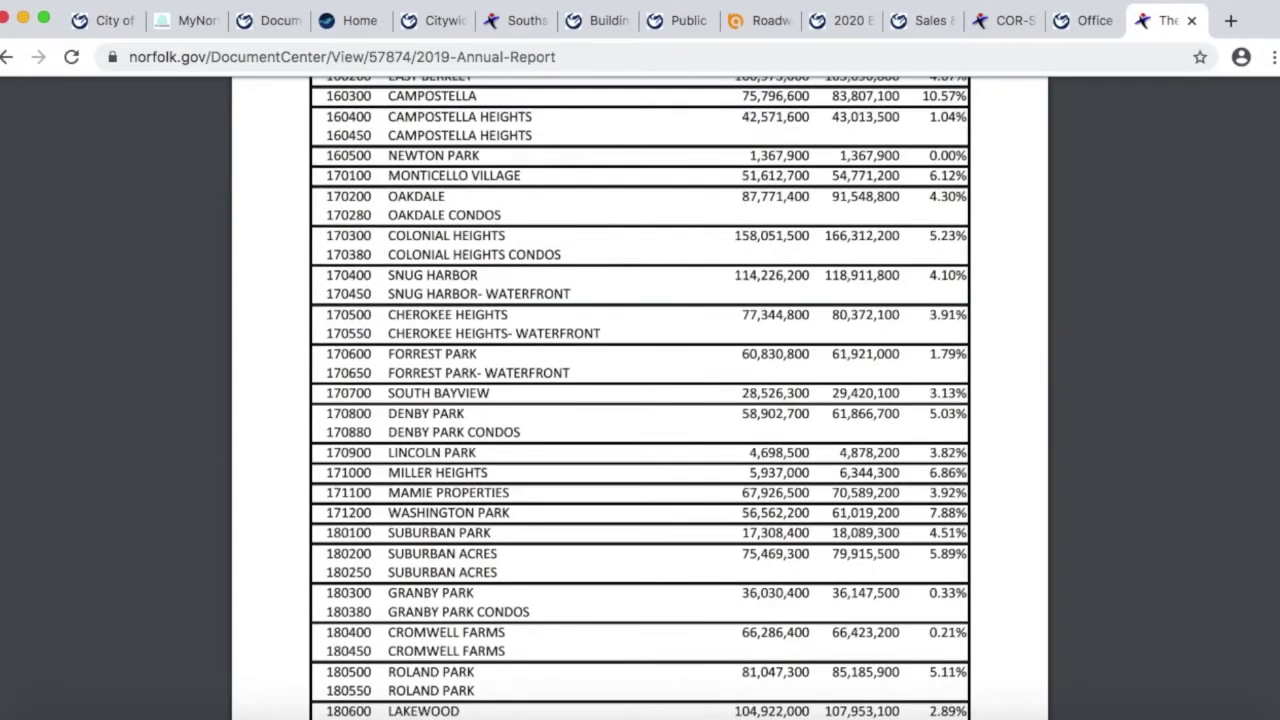
scroll(640, 400, "down", 12)
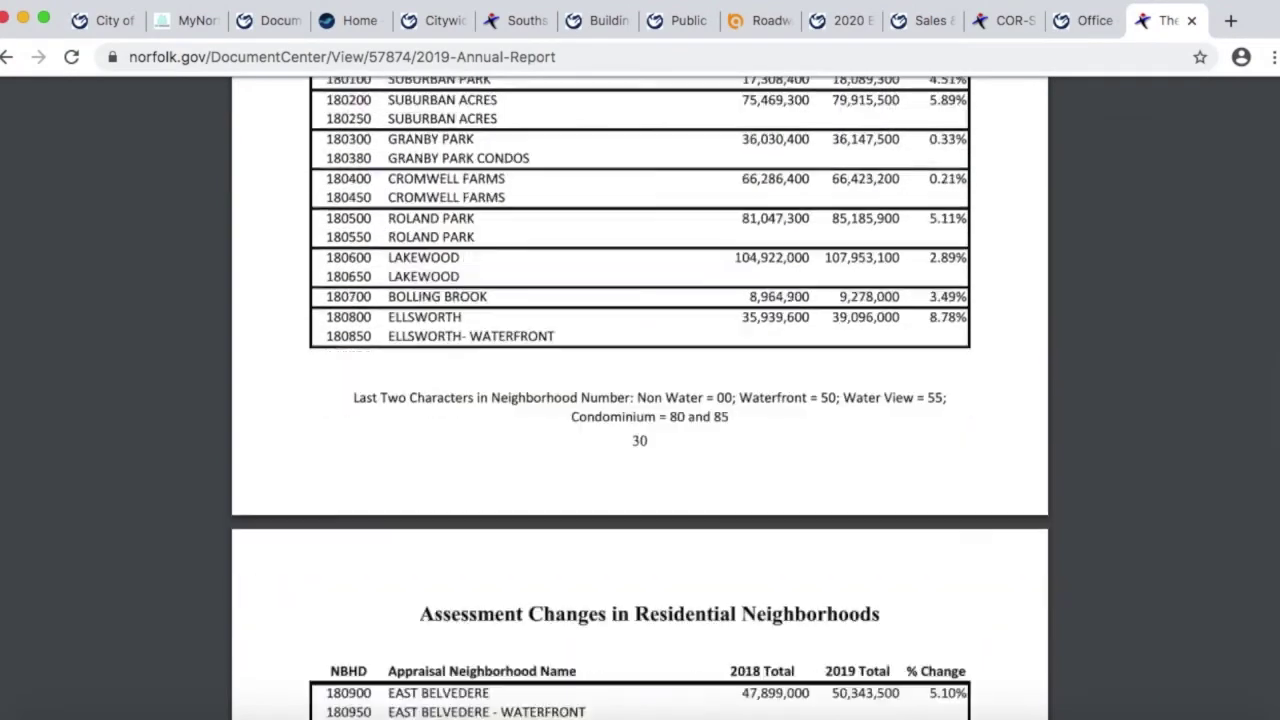
scroll(640, 400, "down", 1)
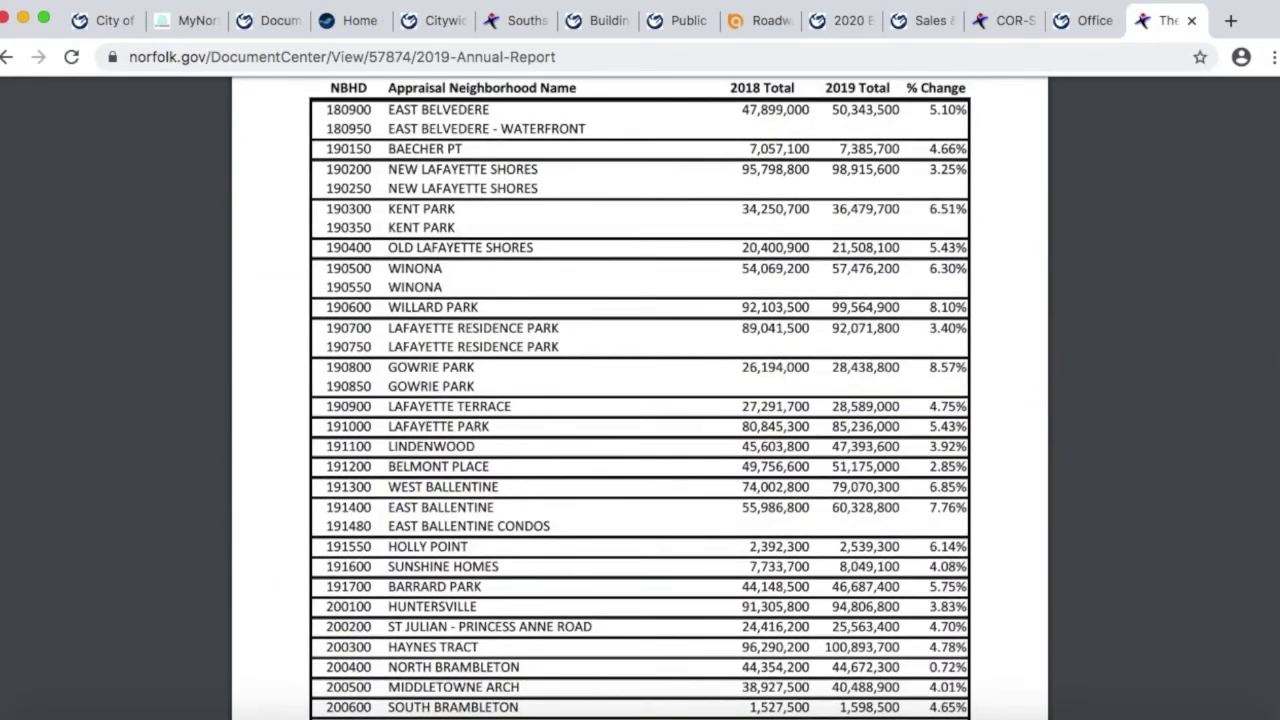
scroll(640, 400, "down", 9)
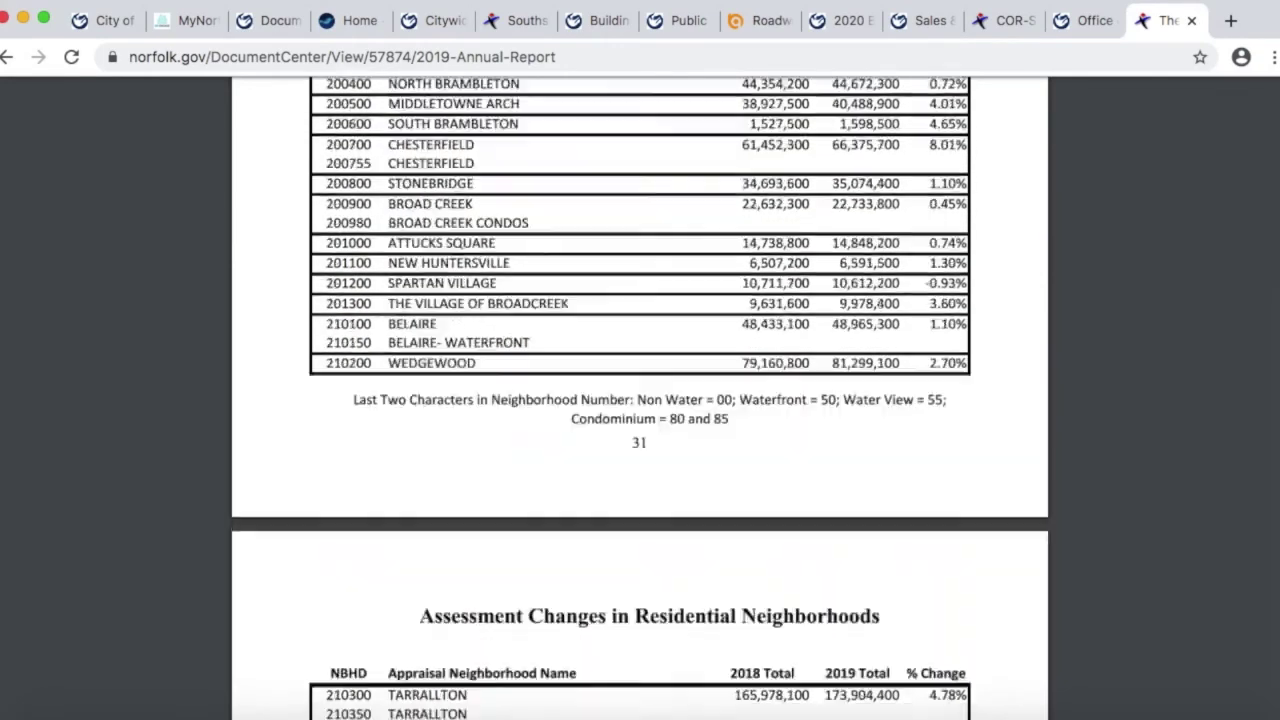
scroll(640, 400, "down", 20)
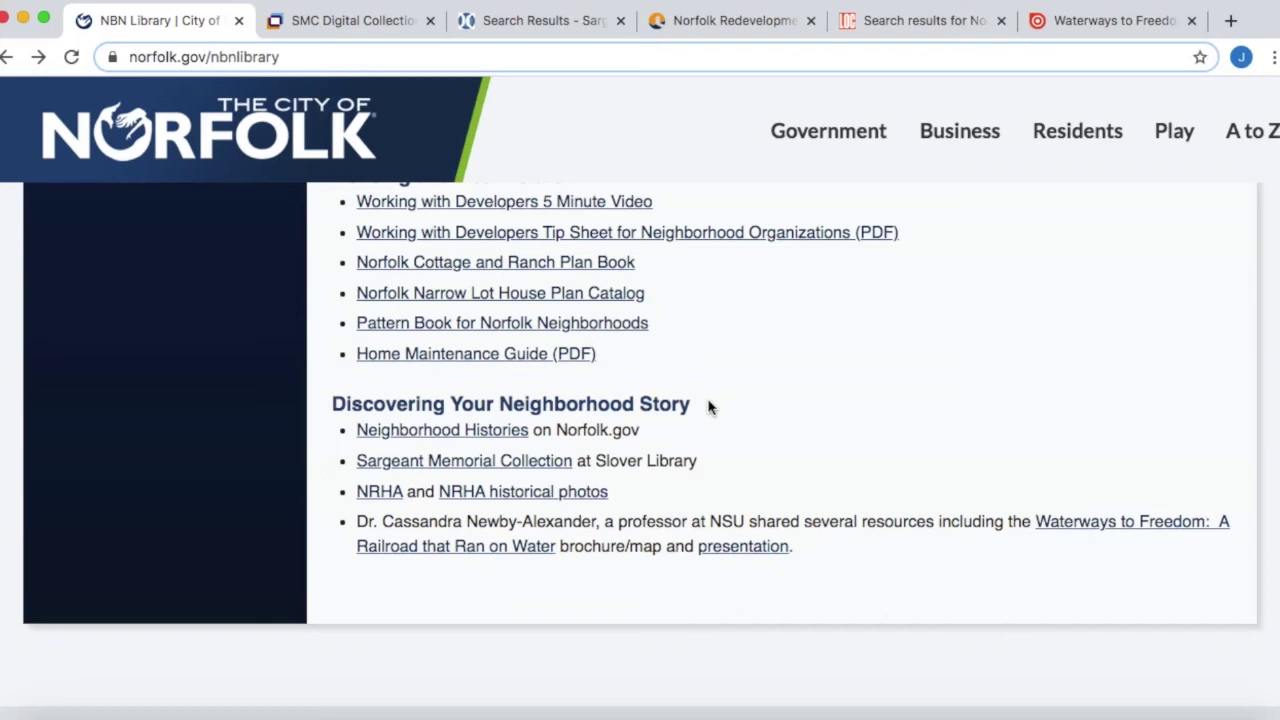
Step: Open the city's Neighborhood Histories page, then view the SMC Digital Collections page and the Sargeant Memorial Collection results for ocean view
left_click(499, 438)
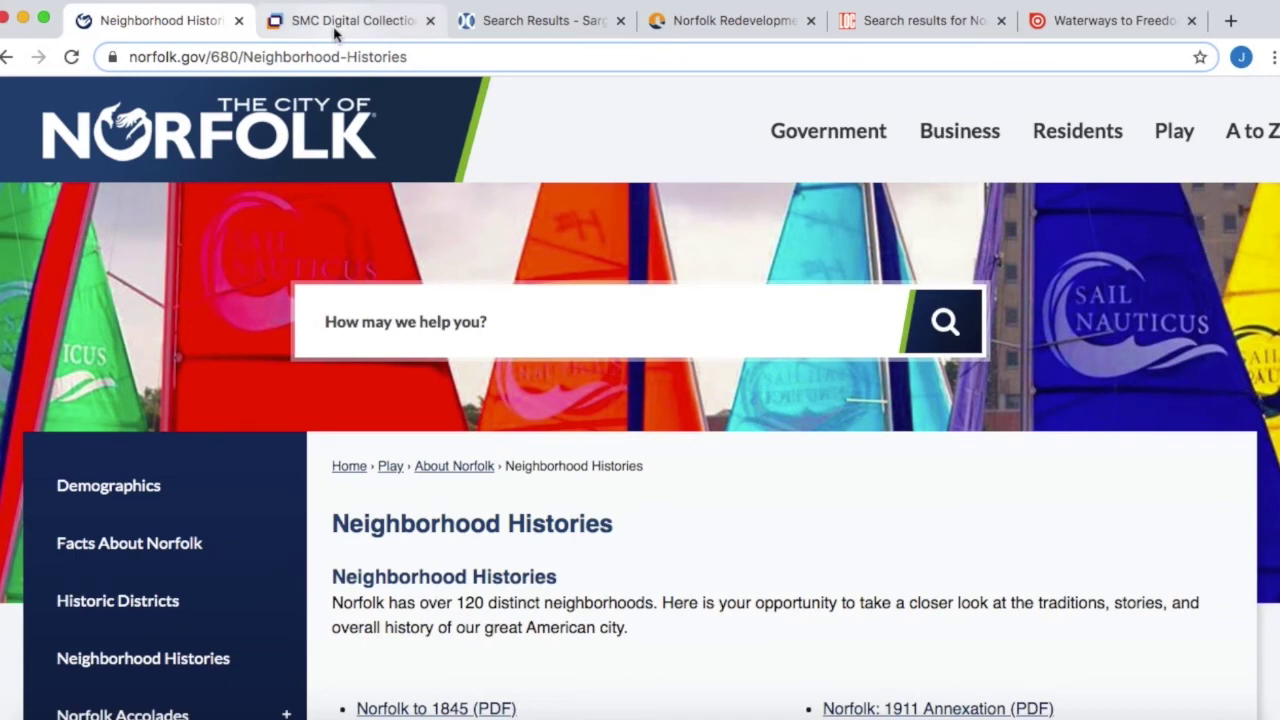
left_click(334, 30)
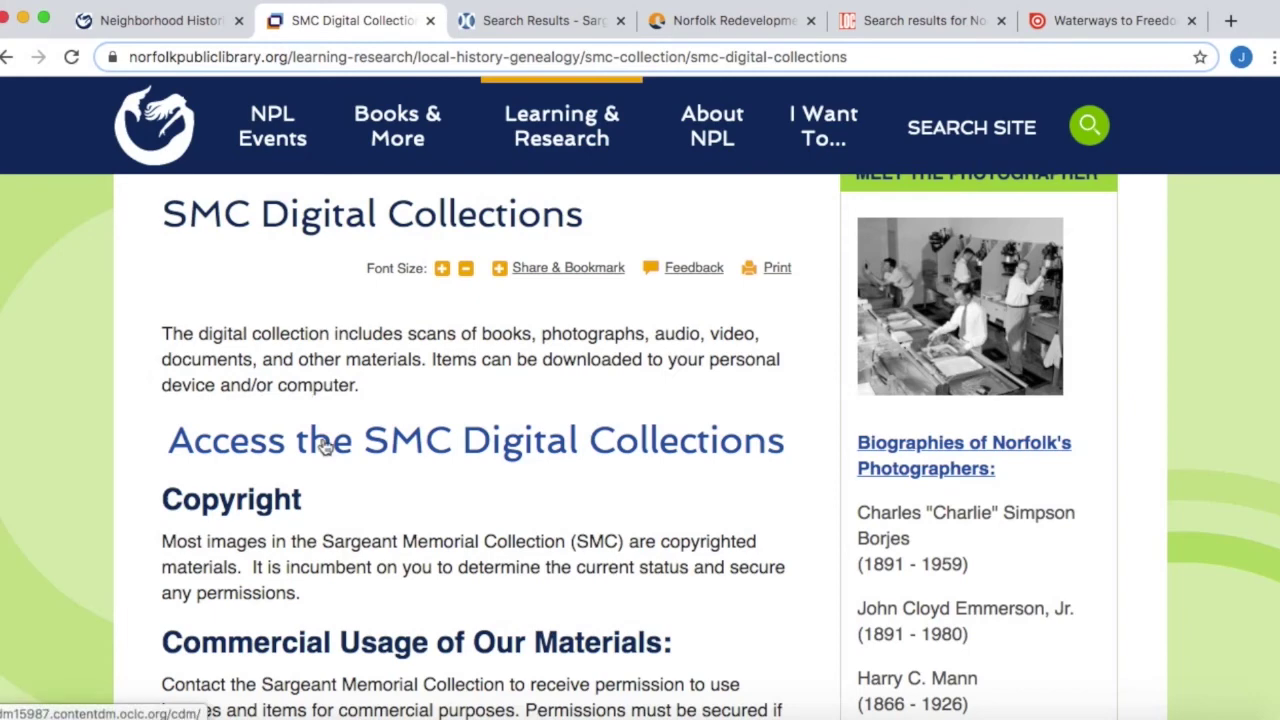
left_click(528, 33)
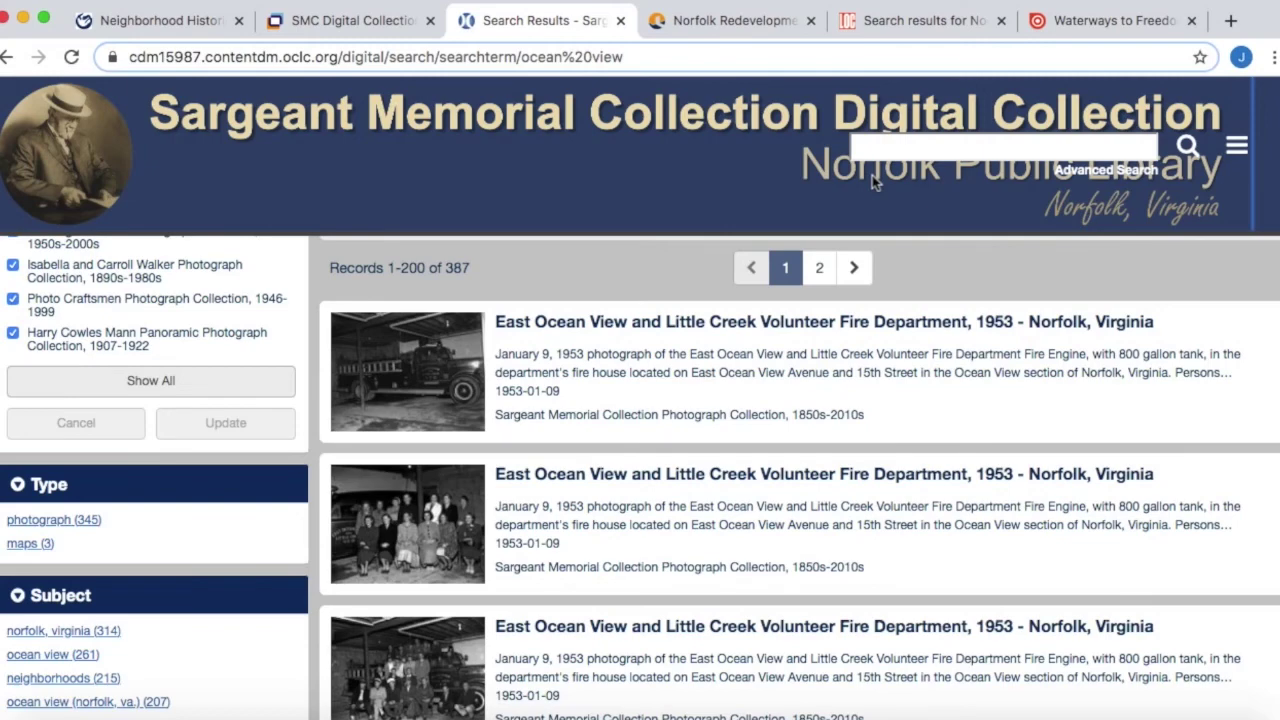
Step: Switch to the NRHA website and open its redevelopment Neighborhoods page to view the conservation areas and redevelopment projects
left_click(713, 21)
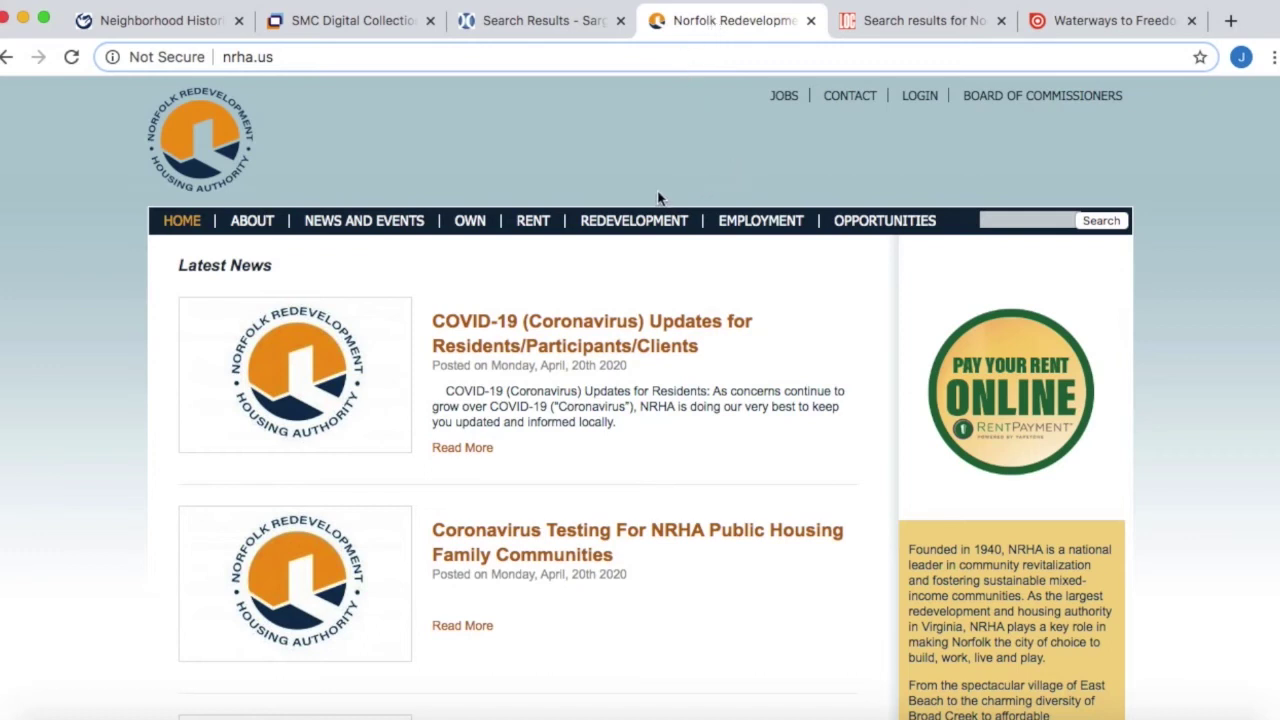
mouse_move(618, 234)
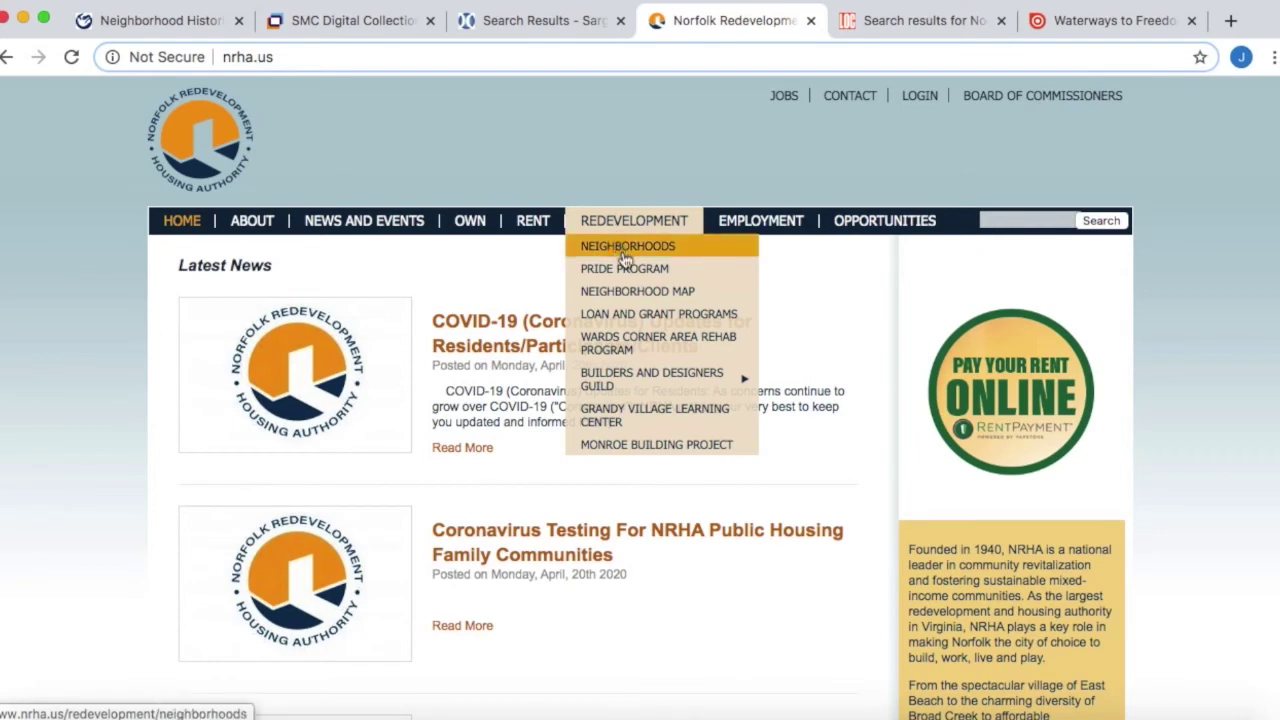
left_click(623, 255)
scroll(476, 360, "down", 6)
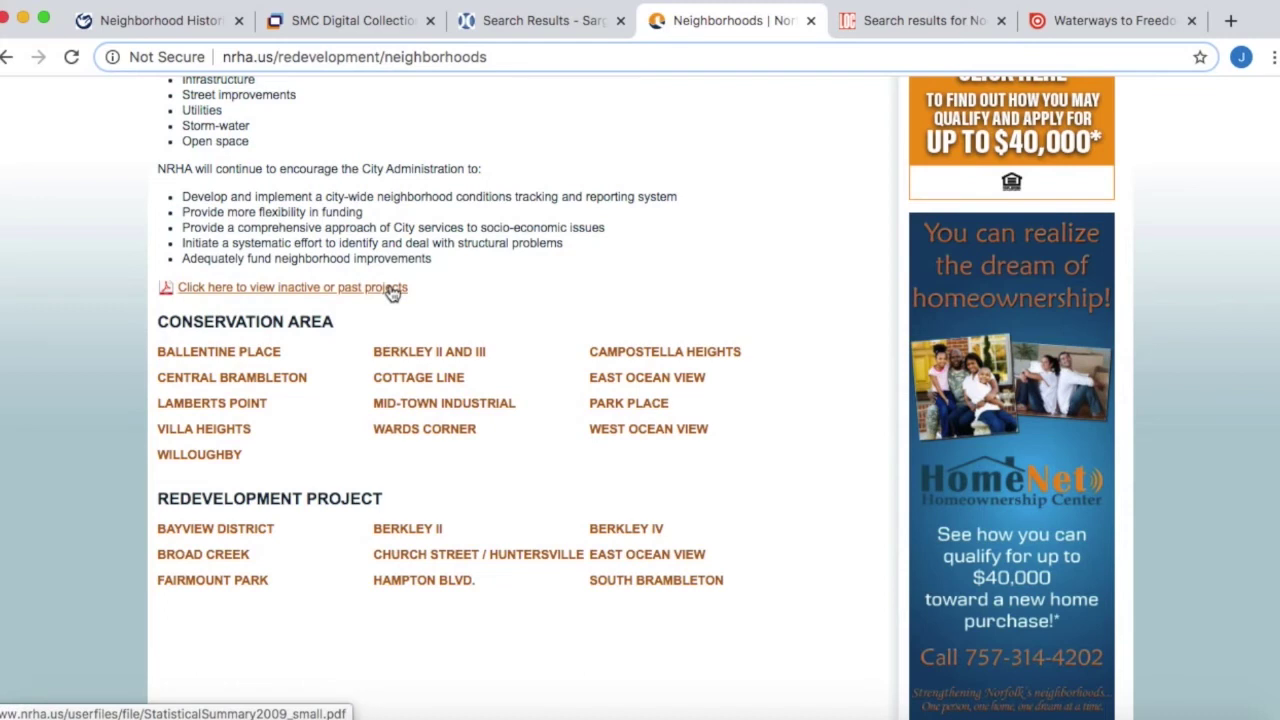
Step: Open the PDF of inactive or past NRHA projects and look over its housing, conservation and redevelopment project tables
left_click(358, 290)
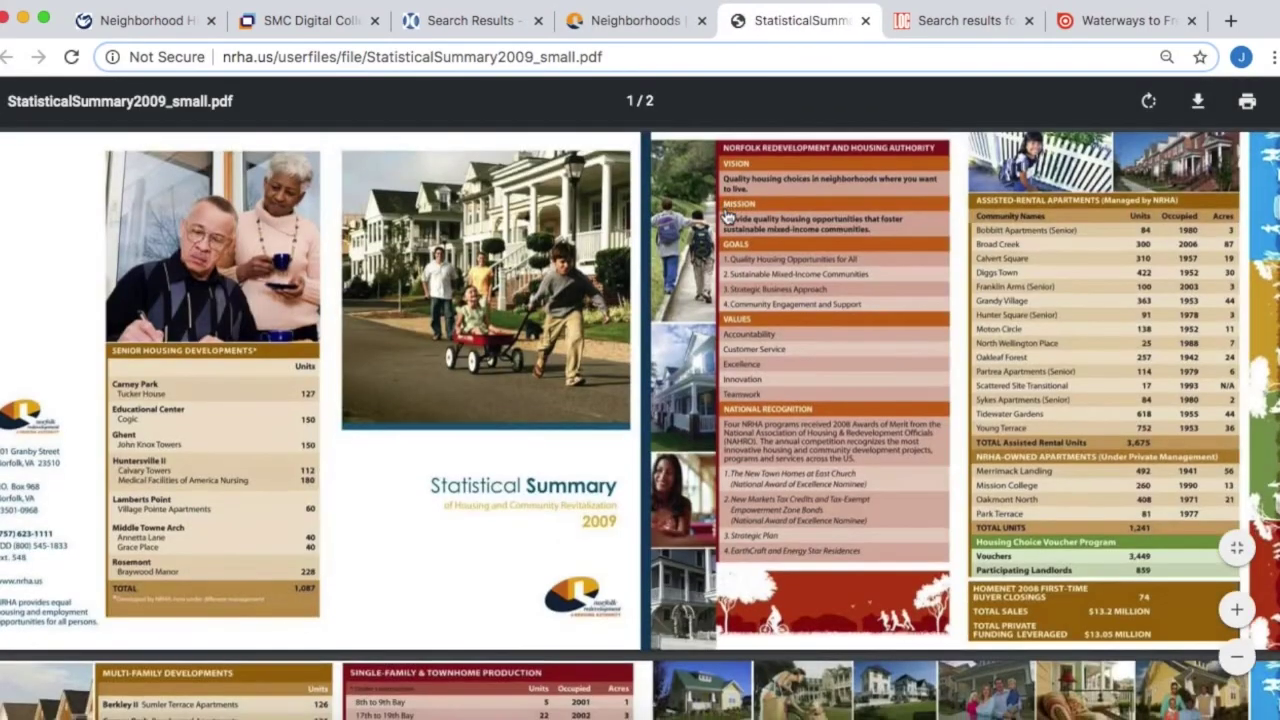
scroll(728, 215, "down", 3)
scroll(728, 215, "down", 5)
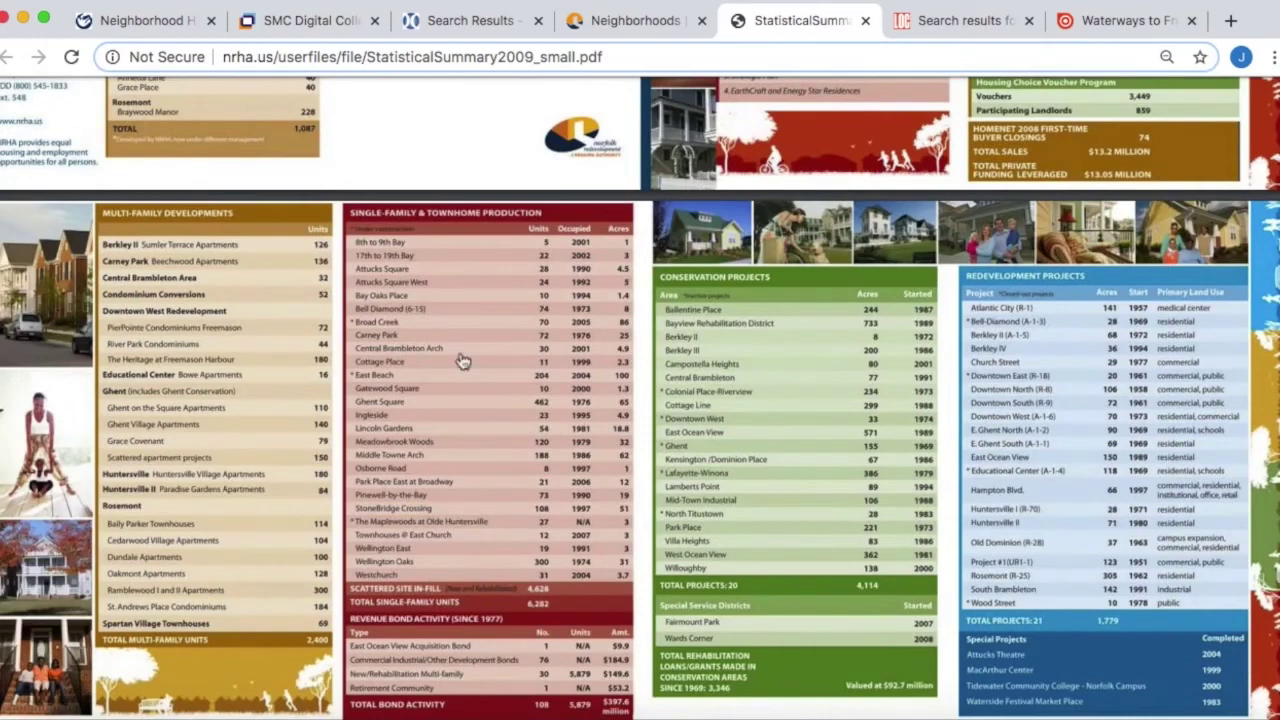
scroll(450, 377, "up", 7)
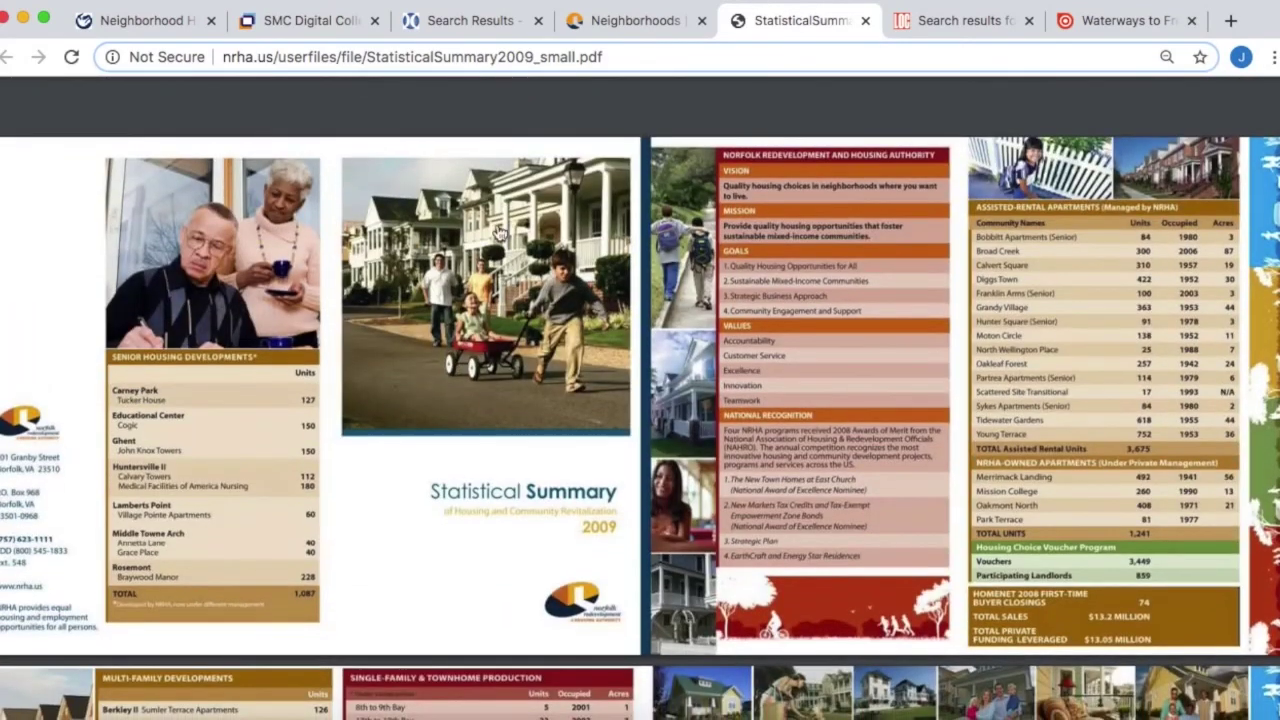
Step: Return to NRHA's Neighborhoods page, open the Photo Archive through its external link and look over the historical image galleries
left_click(627, 16)
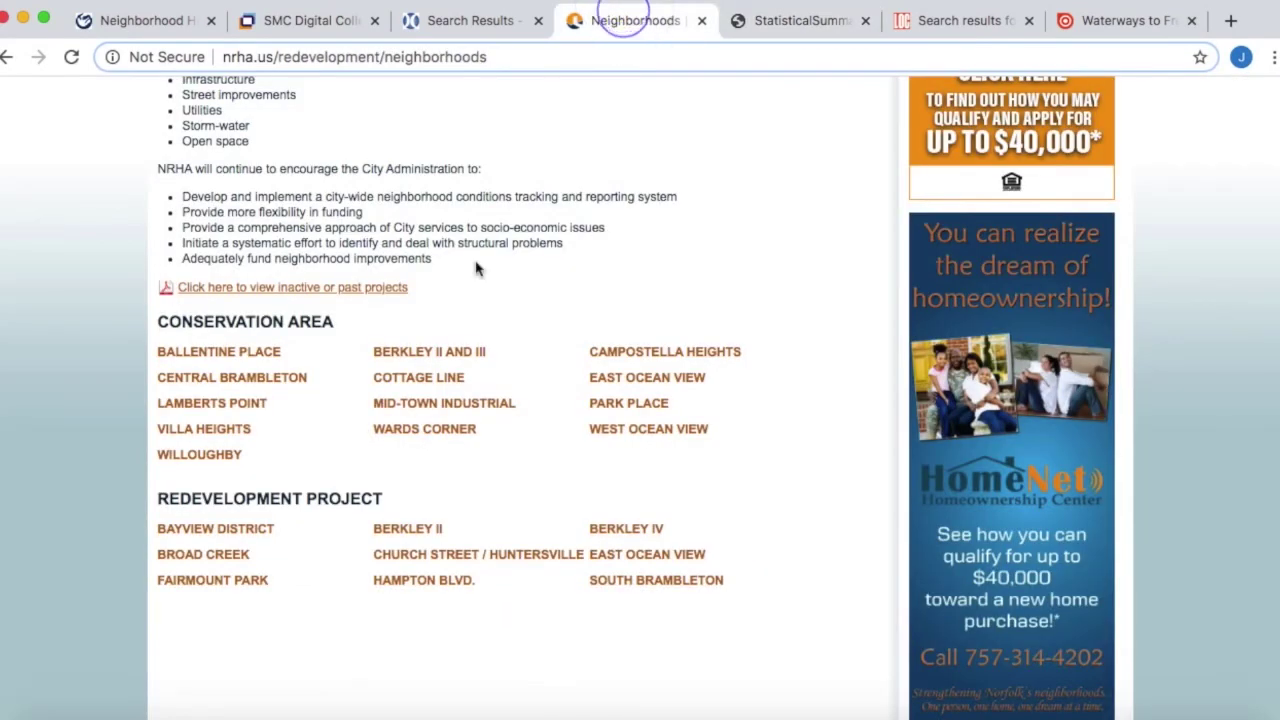
scroll(474, 266, "up", 10)
mouse_move(258, 224)
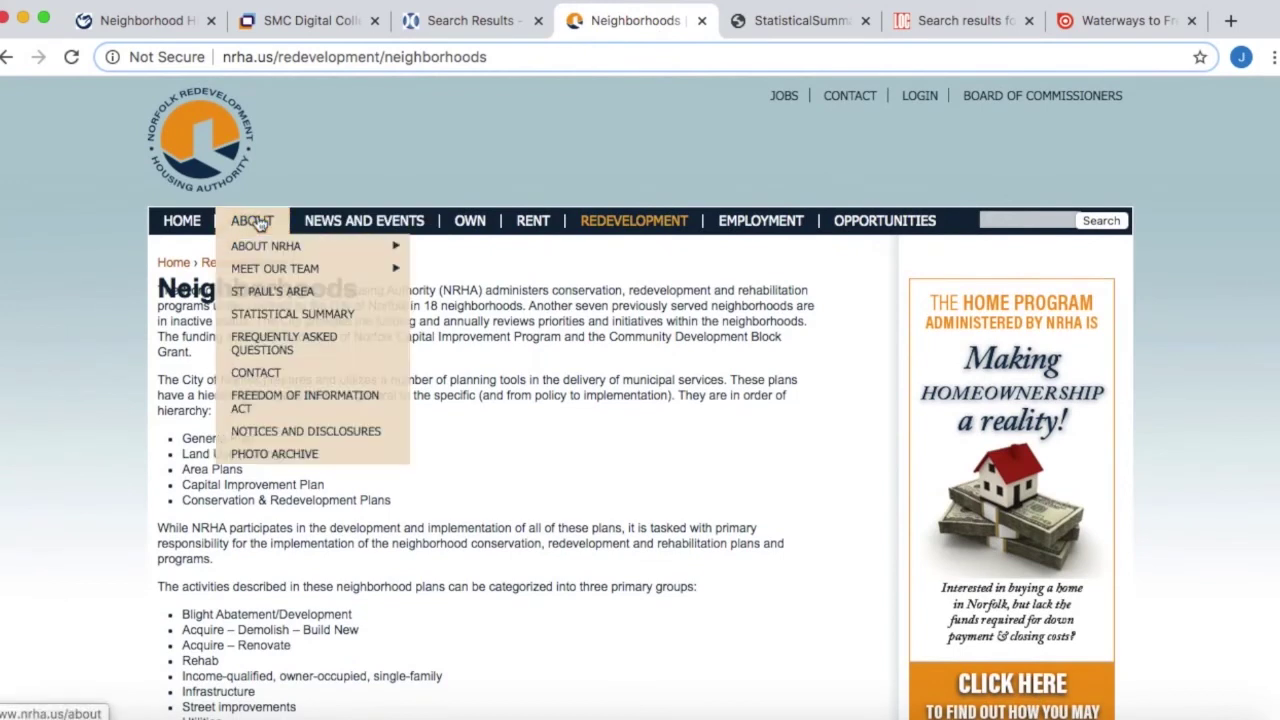
mouse_move(272, 250)
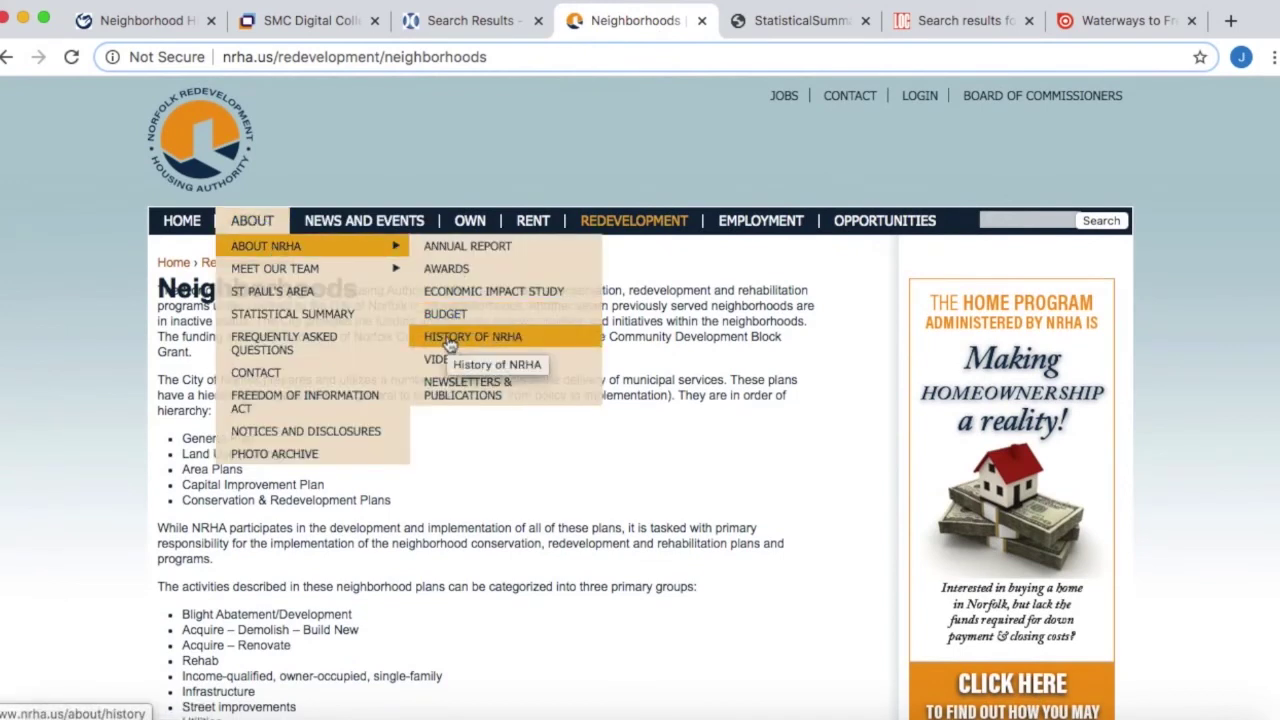
left_click(300, 458)
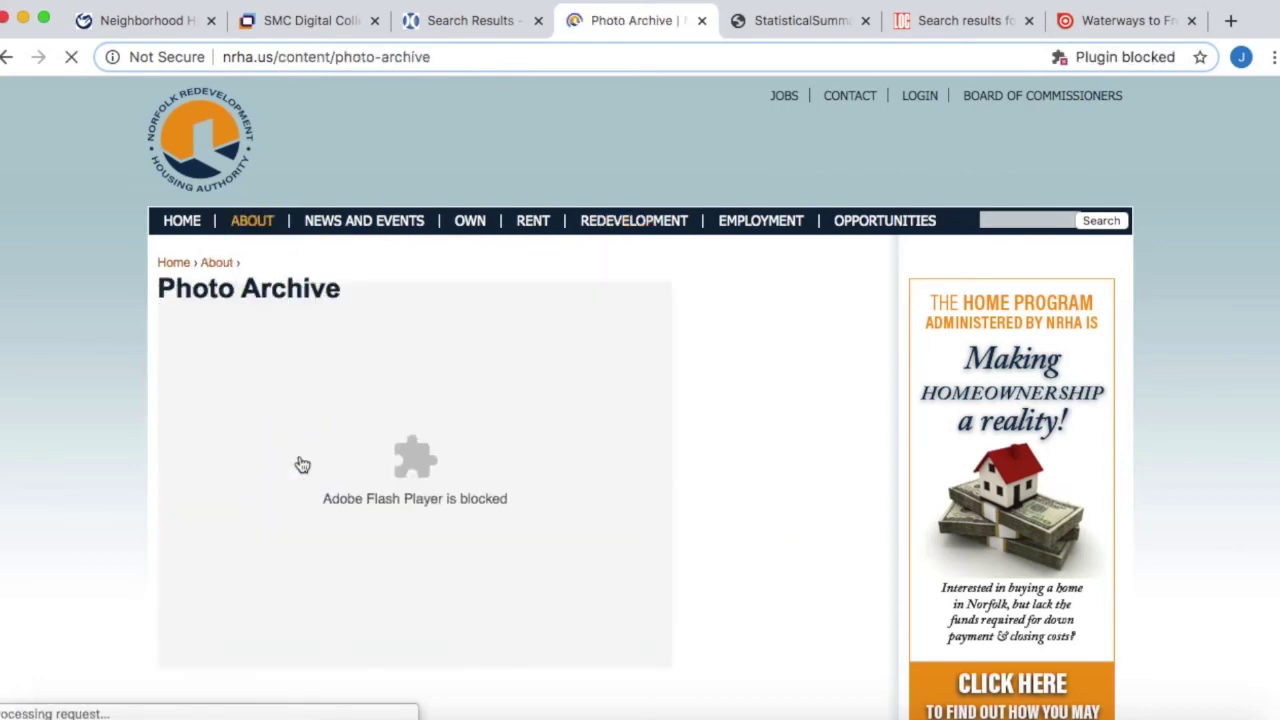
scroll(300, 463, "down", 3)
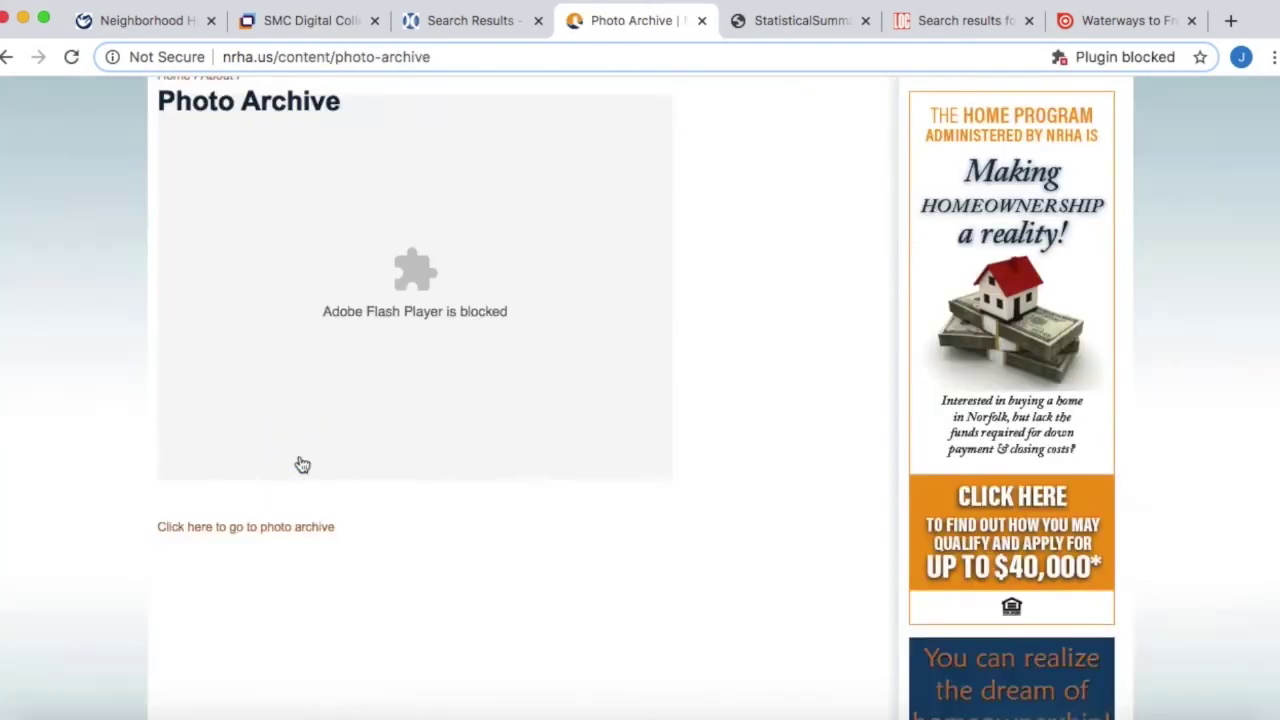
left_click(229, 537)
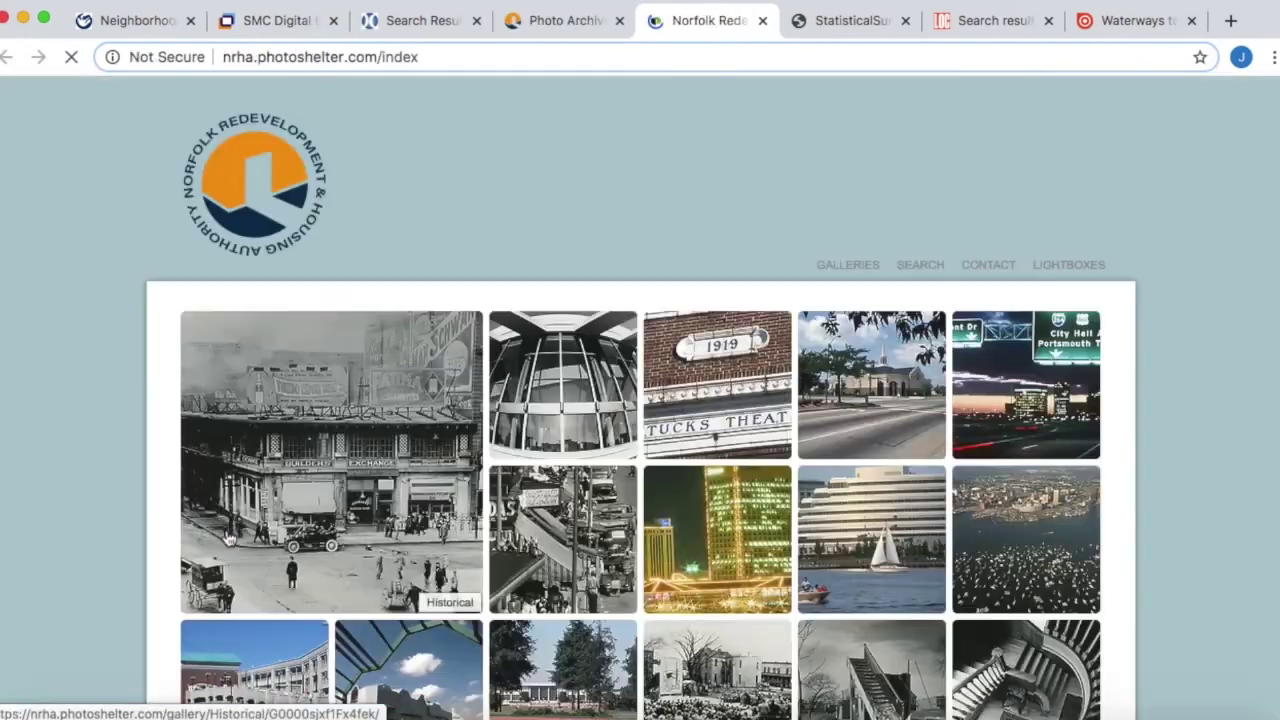
scroll(620, 237, "down", 3)
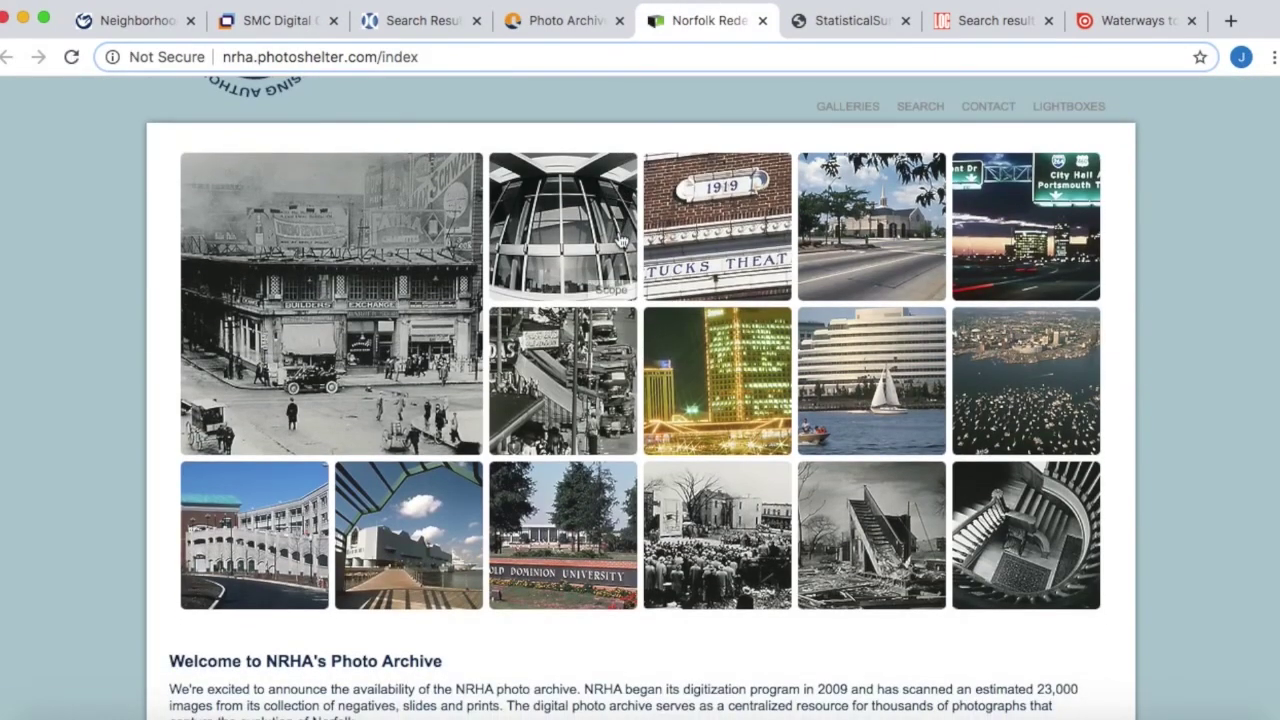
Step: Review the Library of Congress search results for "norfolk va" and switch to the Waterways to Freedom page
left_click(978, 26)
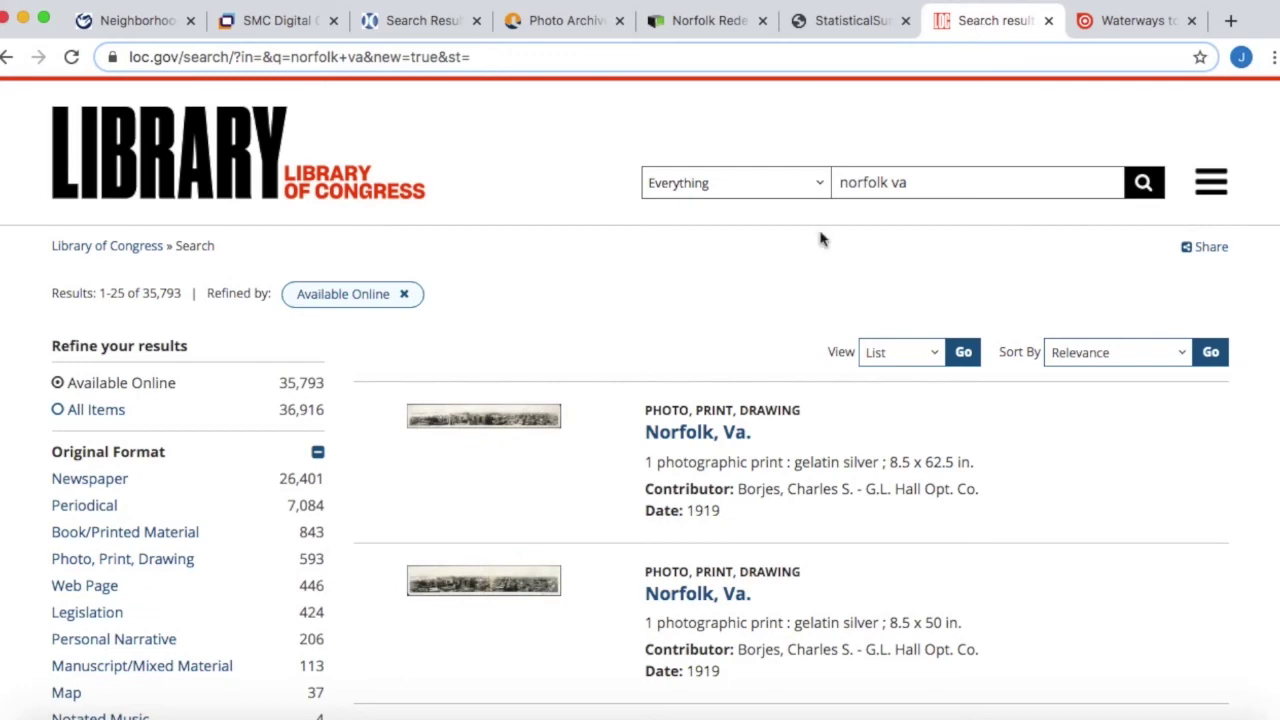
scroll(820, 238, "down", 5)
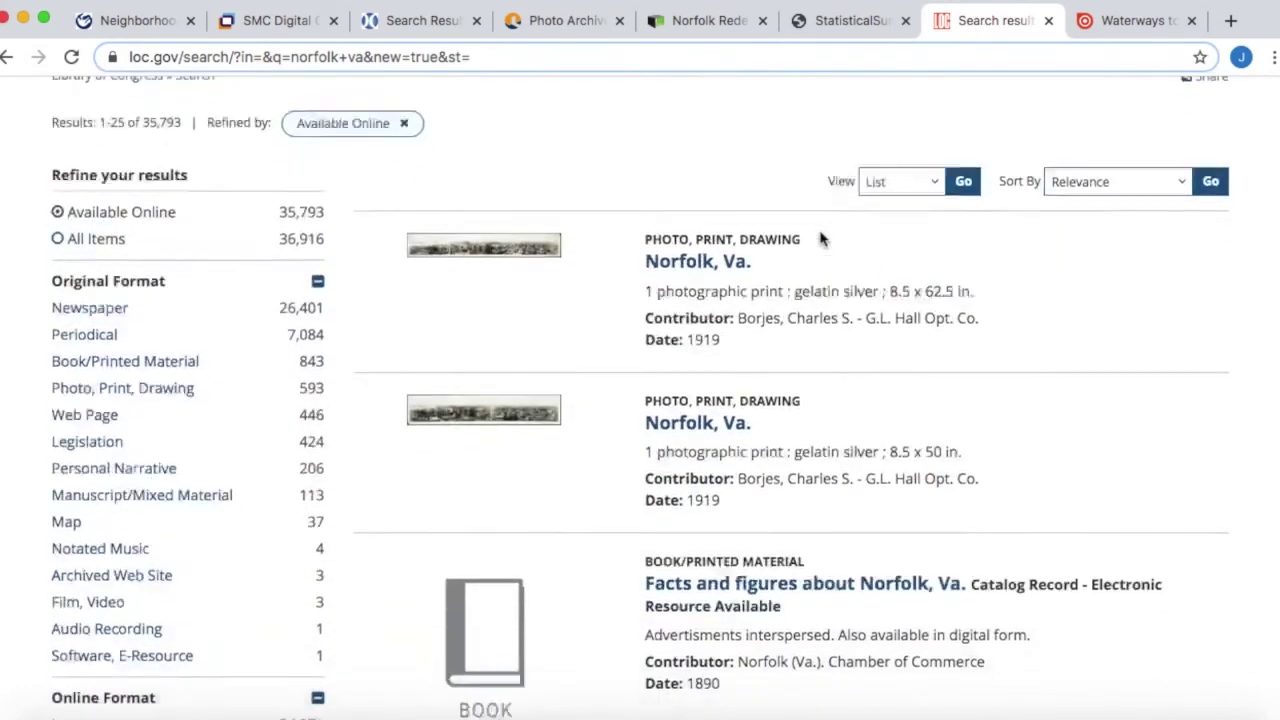
scroll(820, 238, "down", 3)
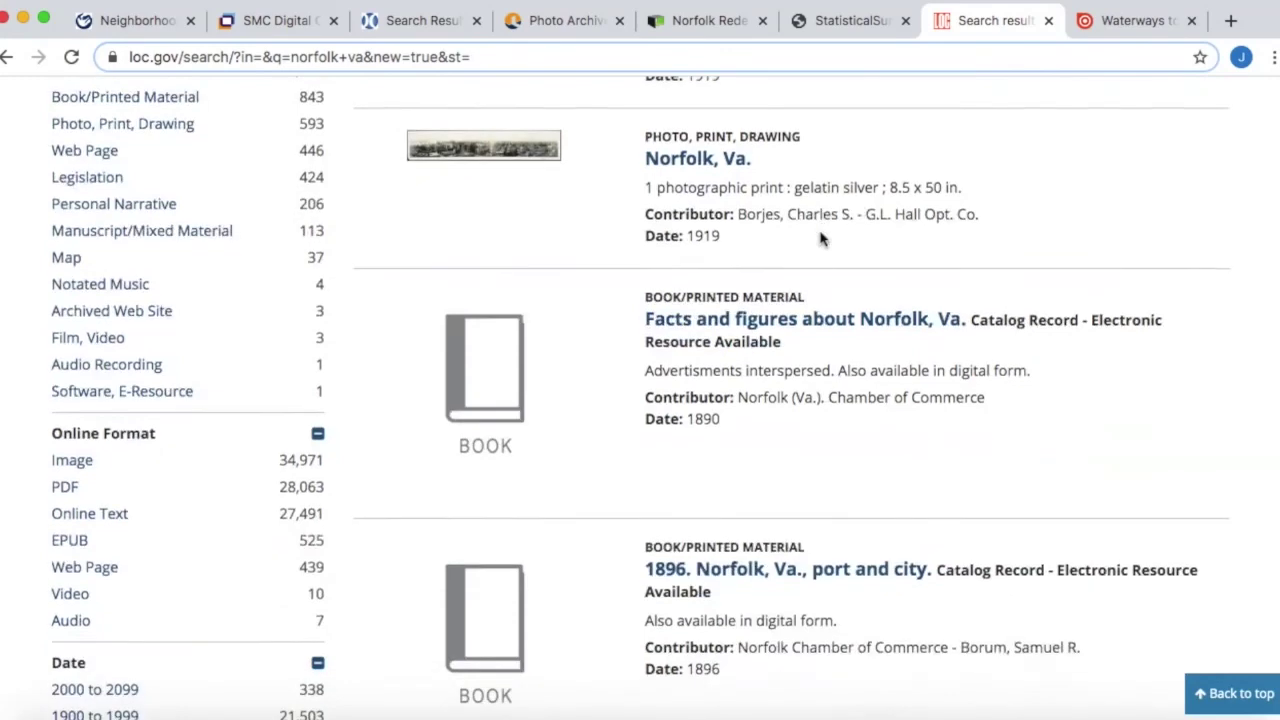
scroll(820, 238, "down", 7)
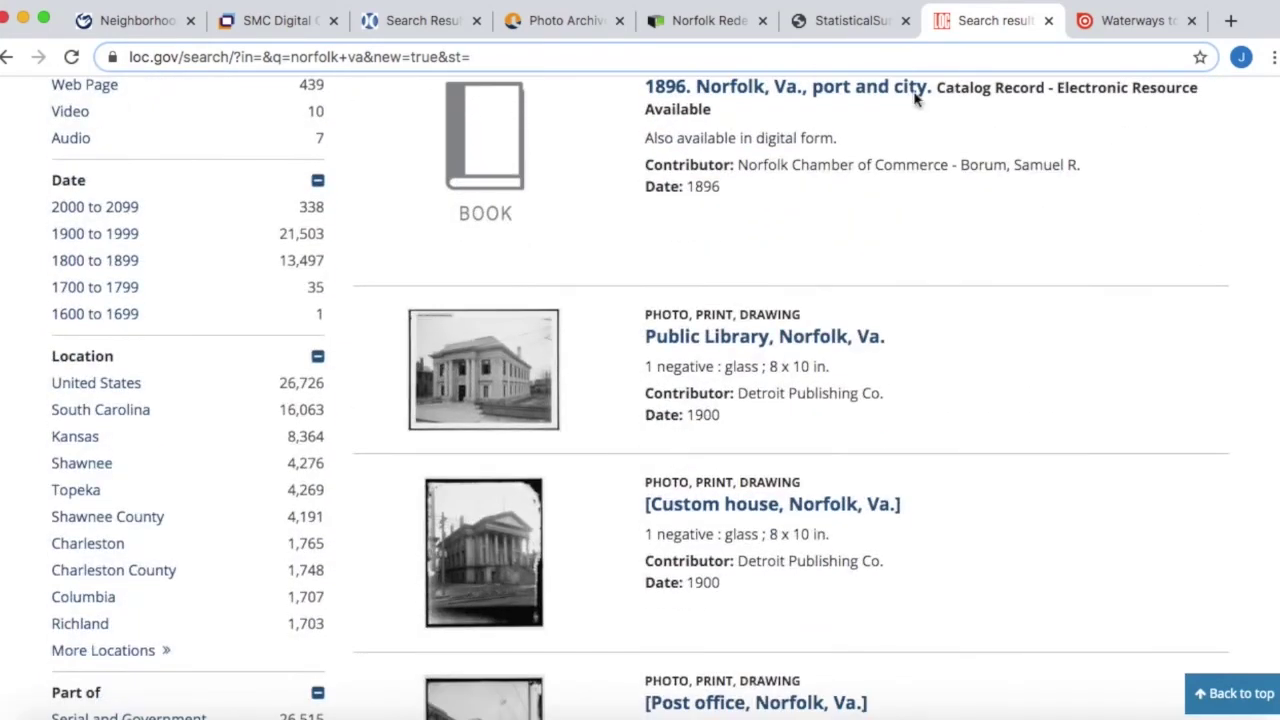
left_click(1127, 24)
mouse_move(898, 252)
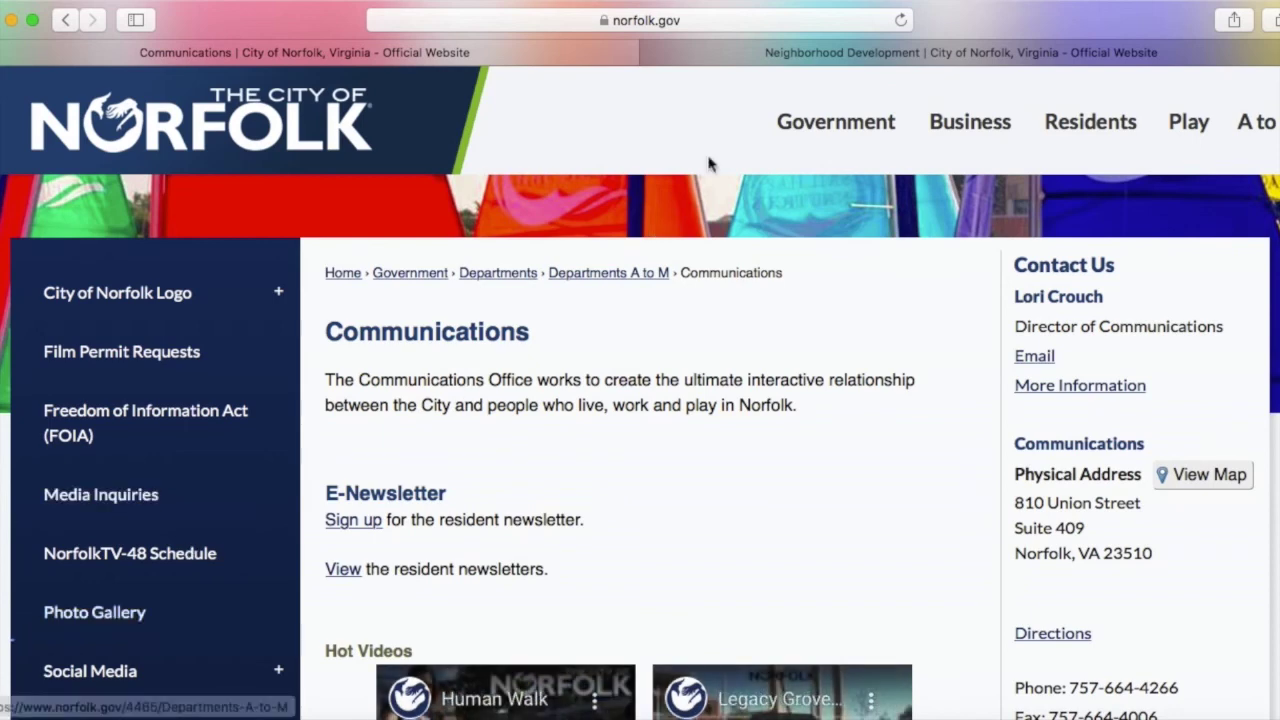
Step: Switch to the city's Neighborhood Development page and review its Norfolk Cares Center, Neighborhood Engagement, Neighborhood Quality and Civic Associations sections
left_click(787, 52)
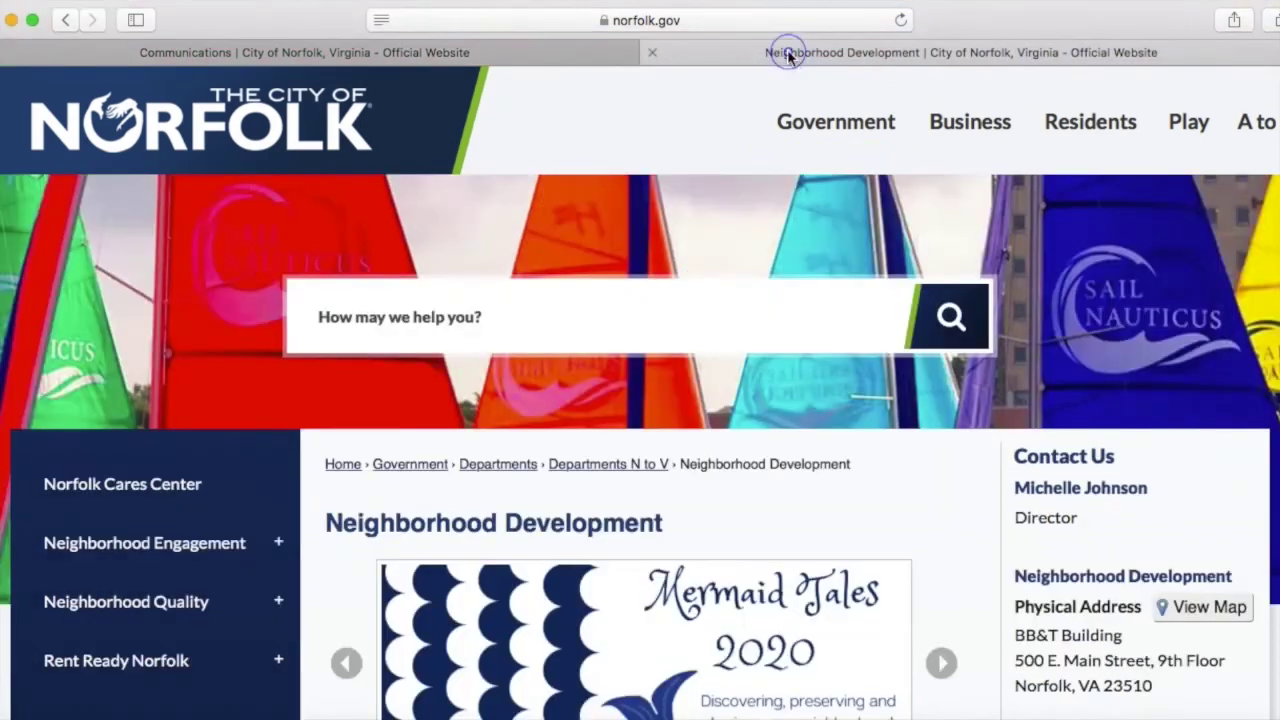
scroll(248, 300, "down", 3)
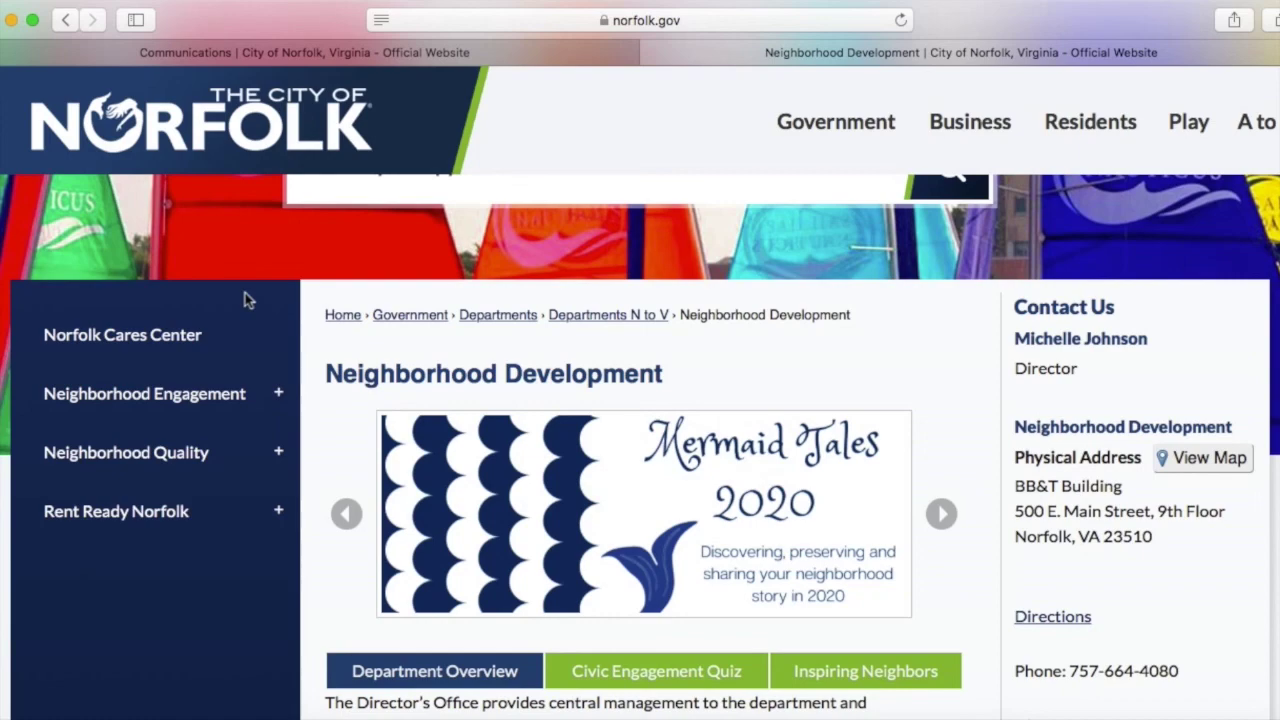
scroll(206, 252, "down", 10)
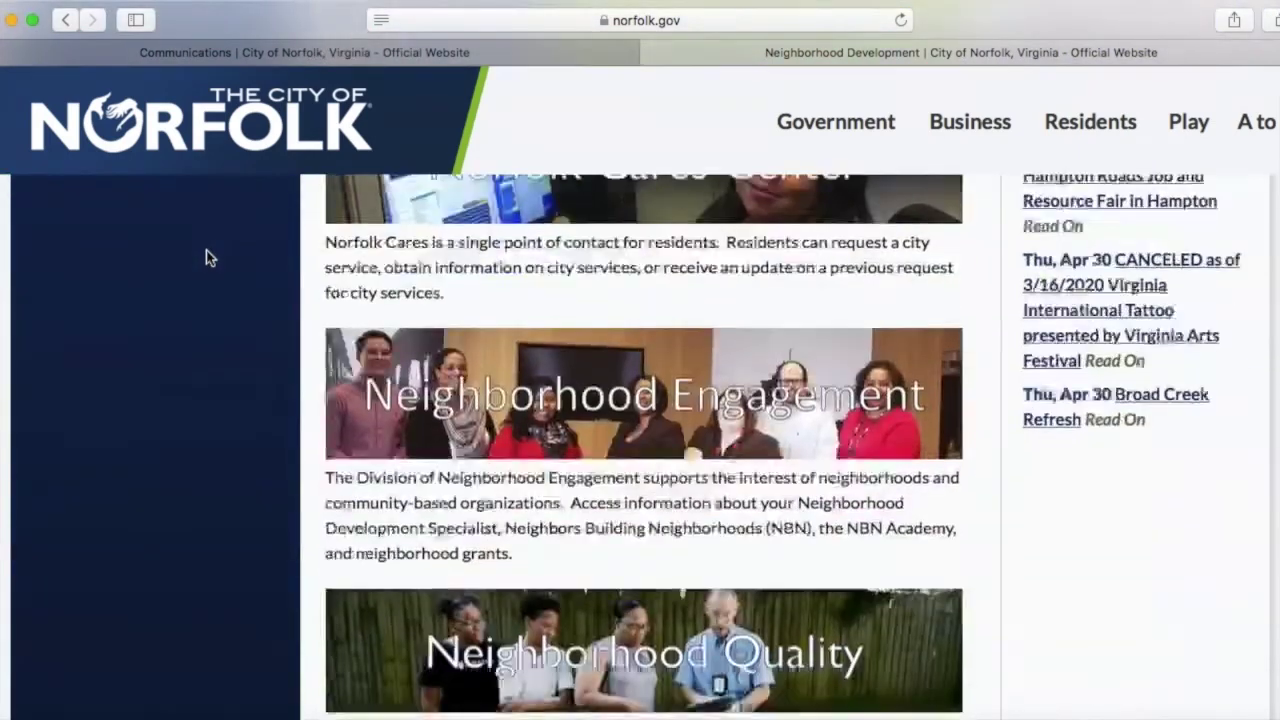
scroll(177, 369, "up", 4)
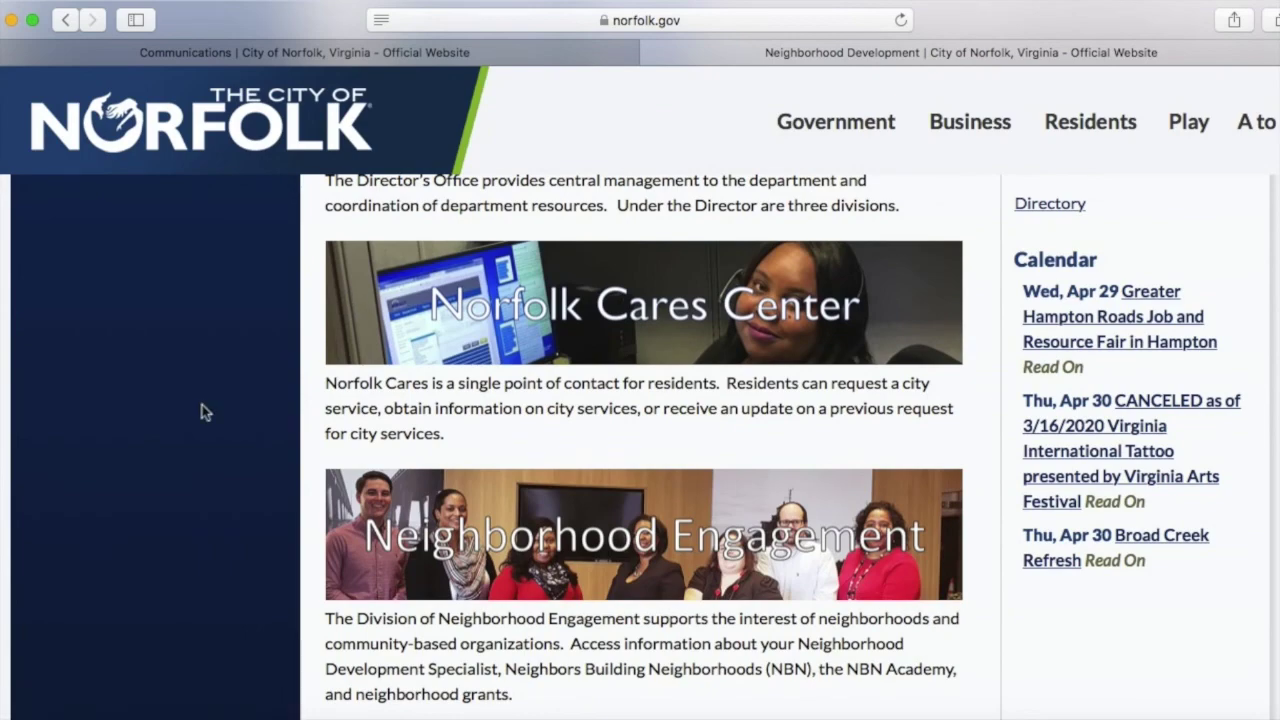
scroll(203, 407, "down", 6)
scroll(202, 405, "down", 3)
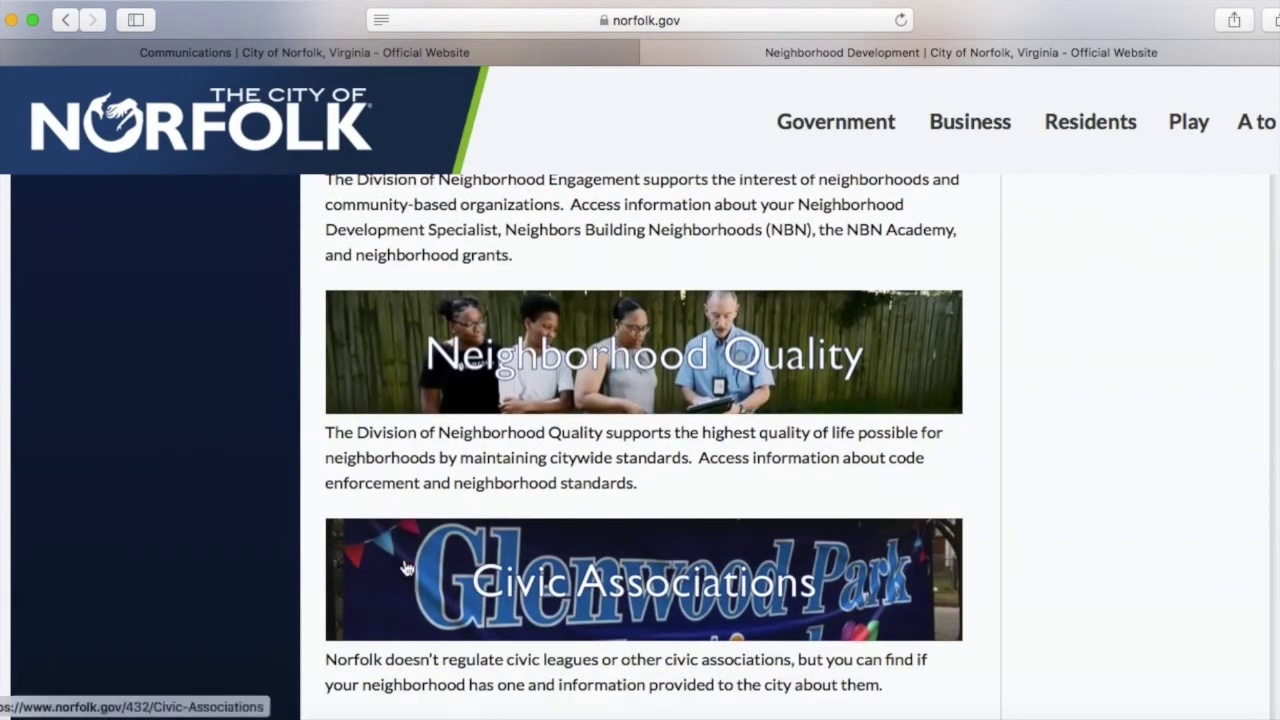
scroll(250, 497, "up", 8)
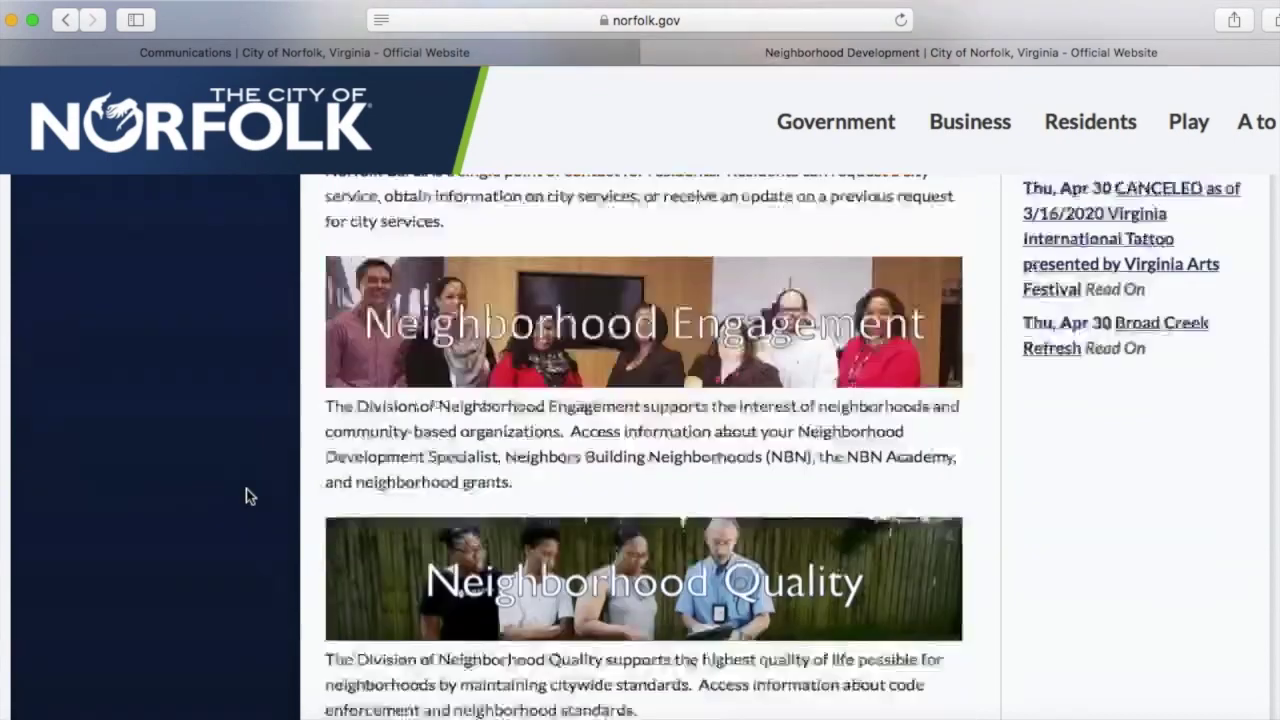
scroll(250, 497, "up", 10)
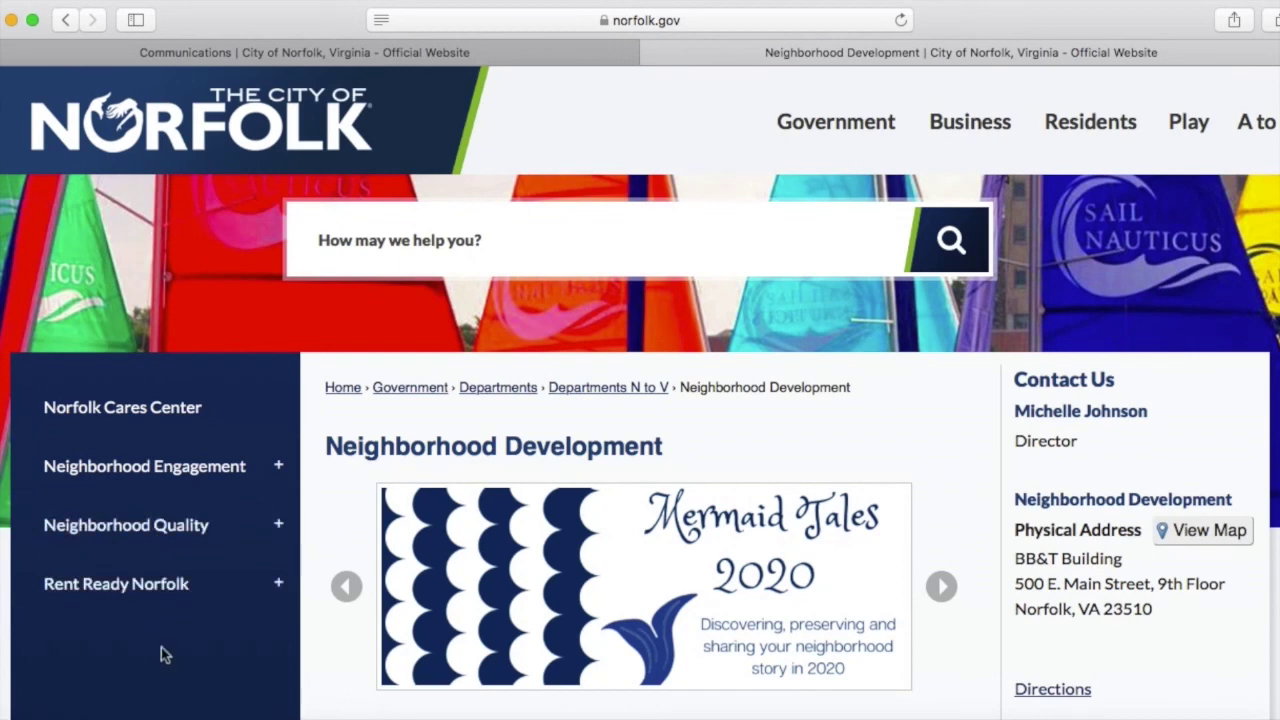
Step: Look over the Neighborhood Development overview, open its Neighborhood Engagement page and review the division's subpages, video and description
scroll(165, 655, "down", 4)
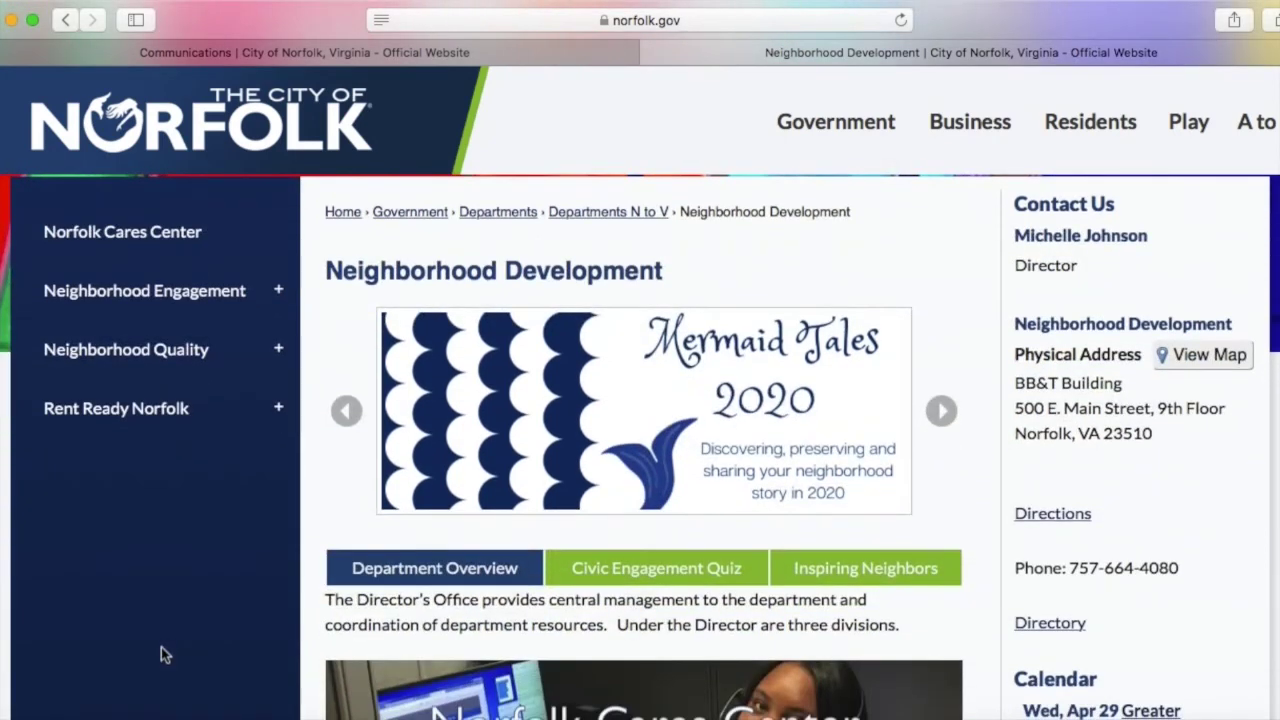
scroll(165, 655, "down", 1)
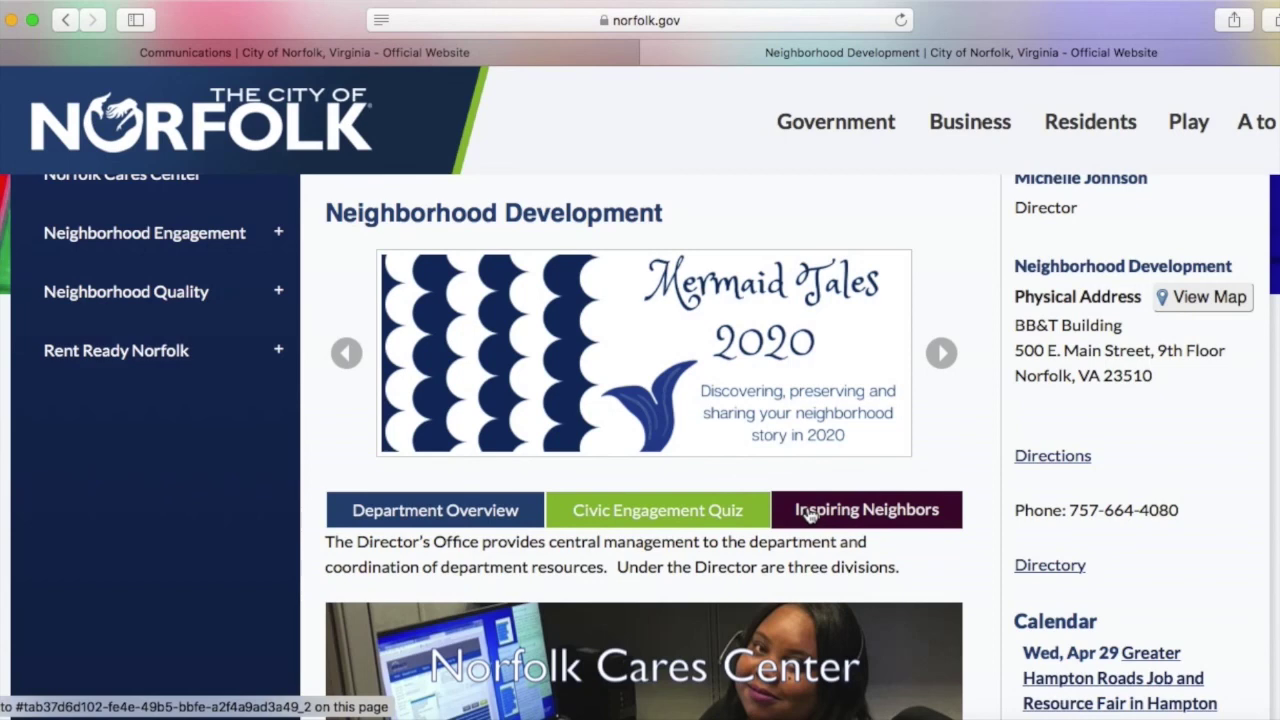
scroll(220, 423, "up", 4)
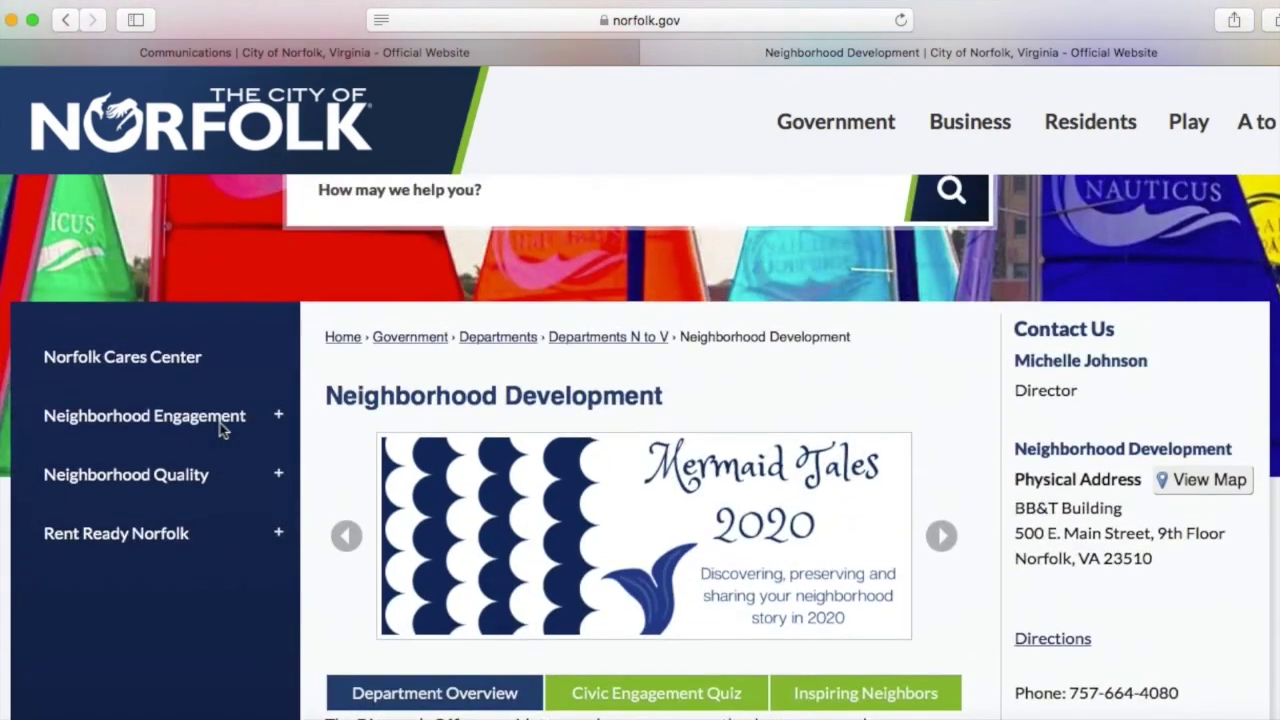
left_click(170, 420)
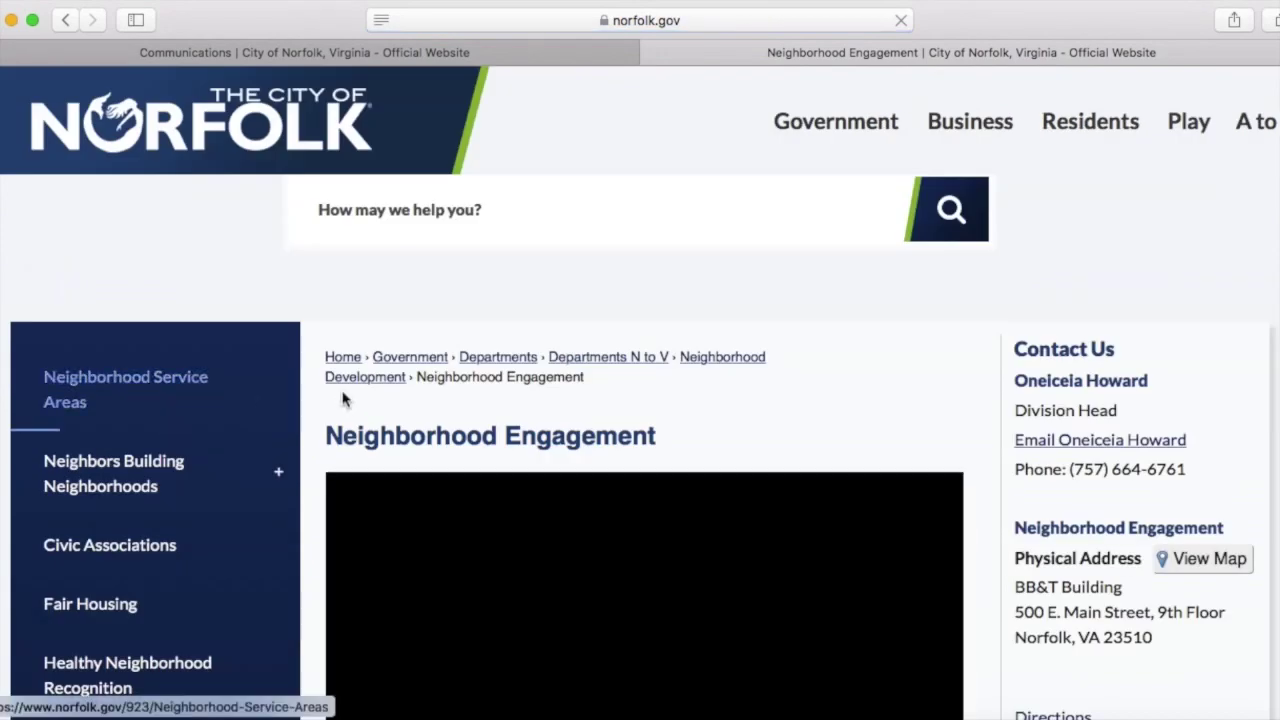
scroll(310, 383, "down", 5)
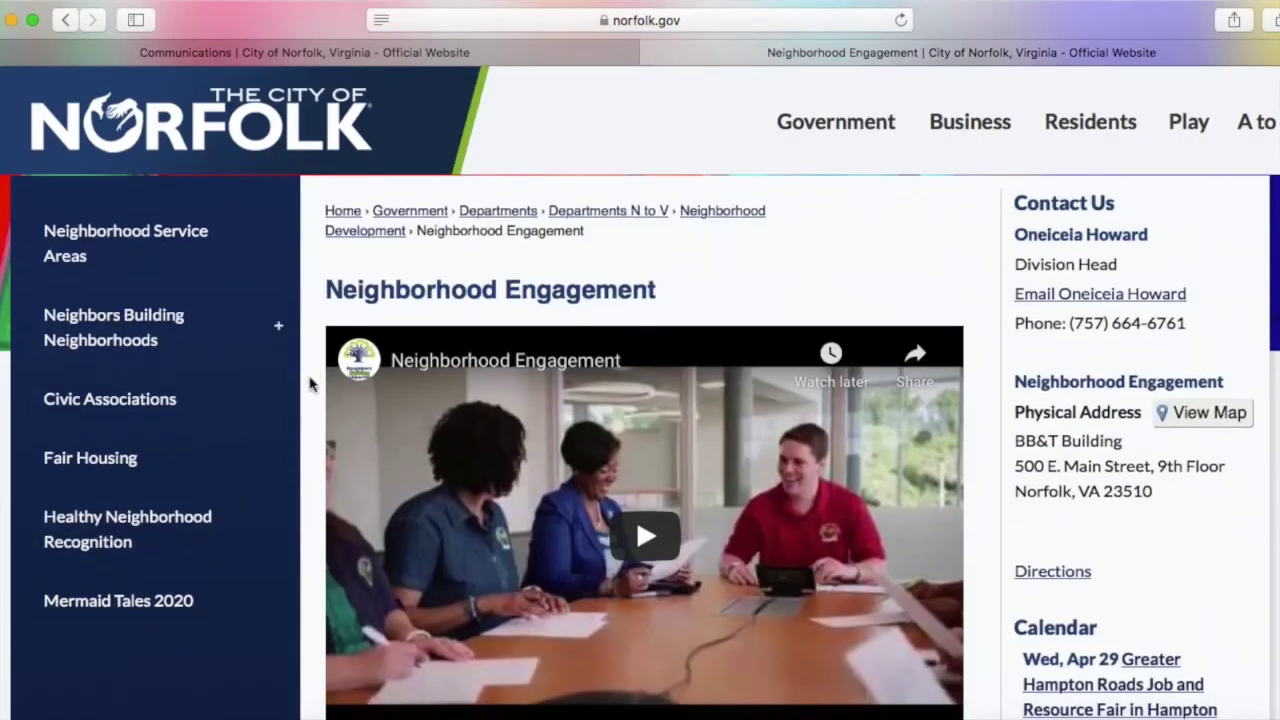
scroll(310, 383, "down", 5)
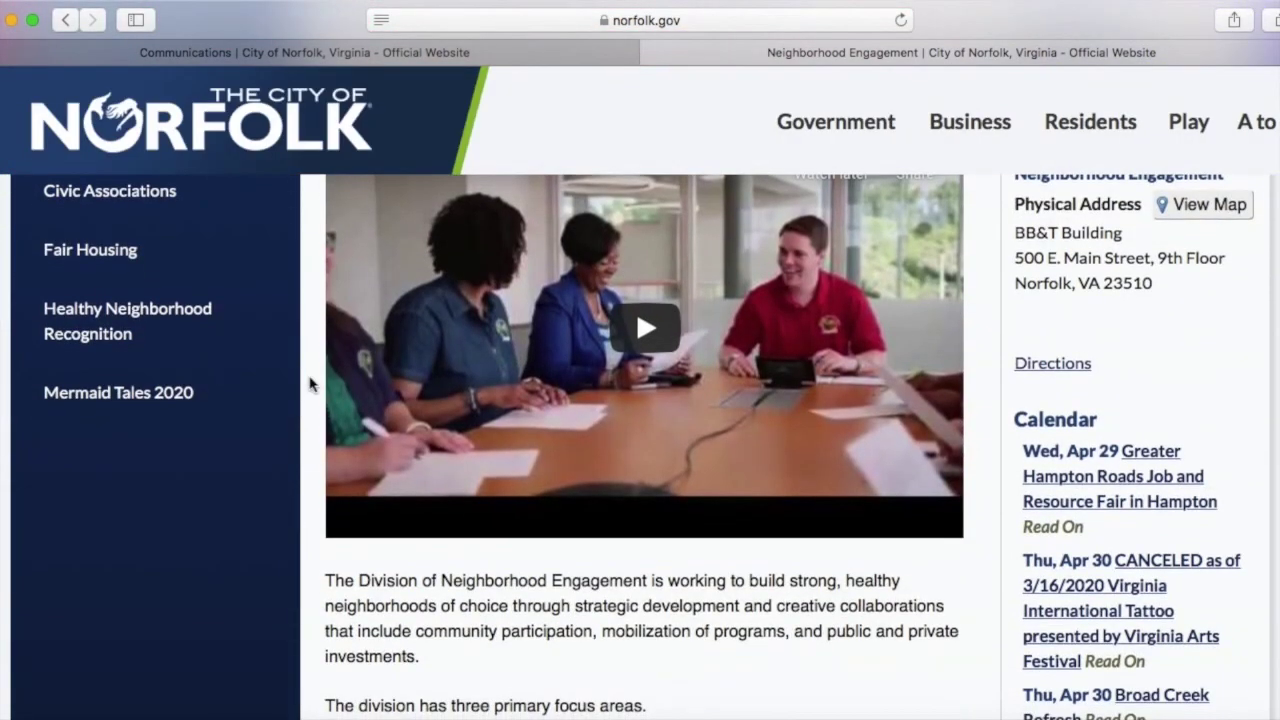
scroll(310, 383, "up", 2)
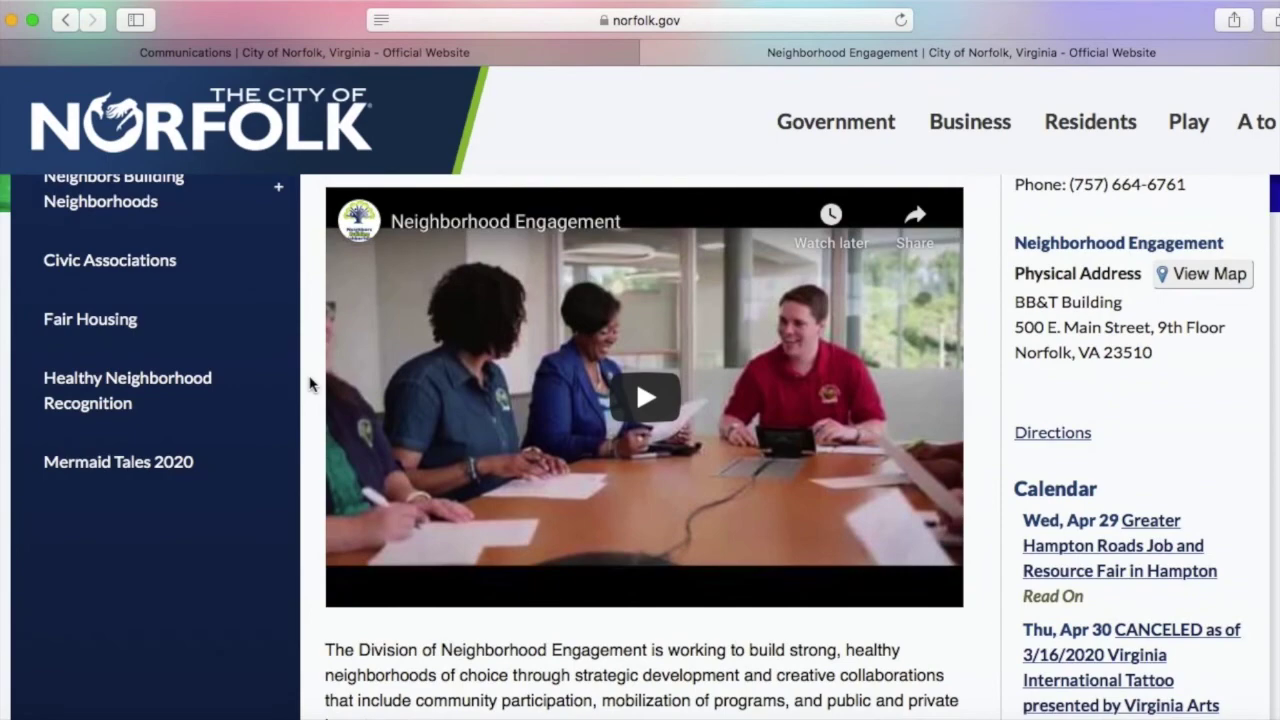